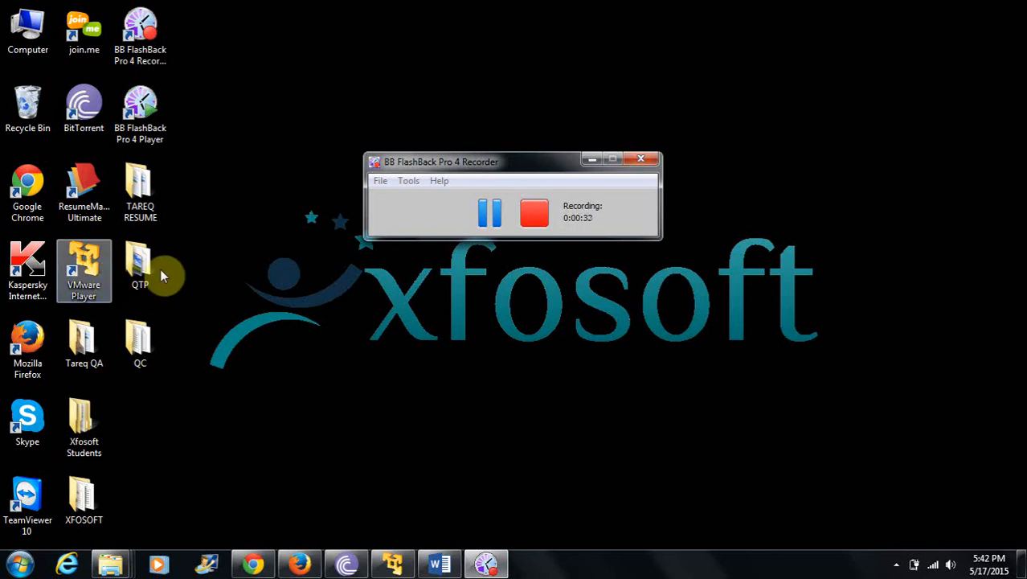
Launch VMware Player from the desktop shortcut.
left_click(97, 295)
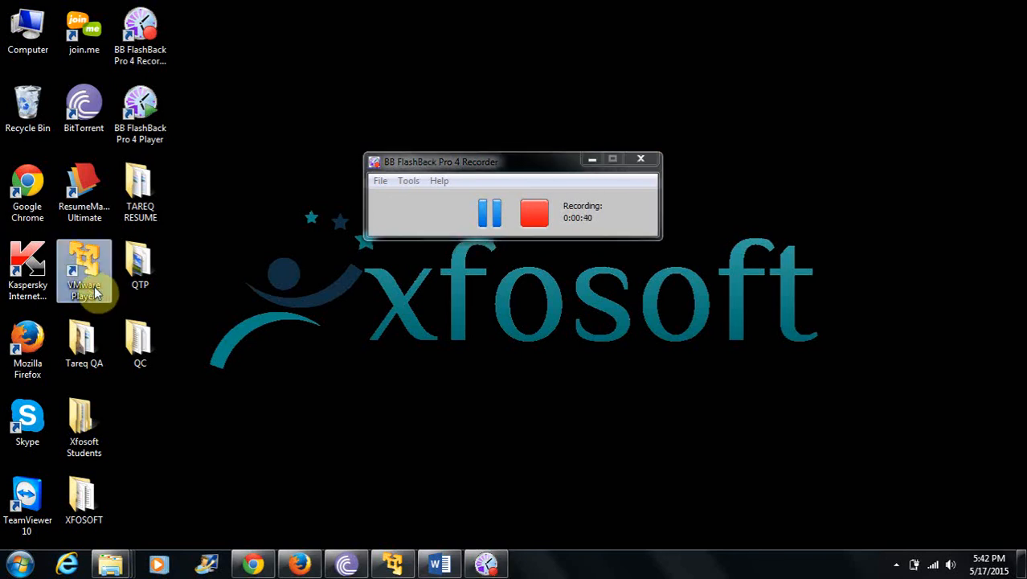
double_click(97, 295)
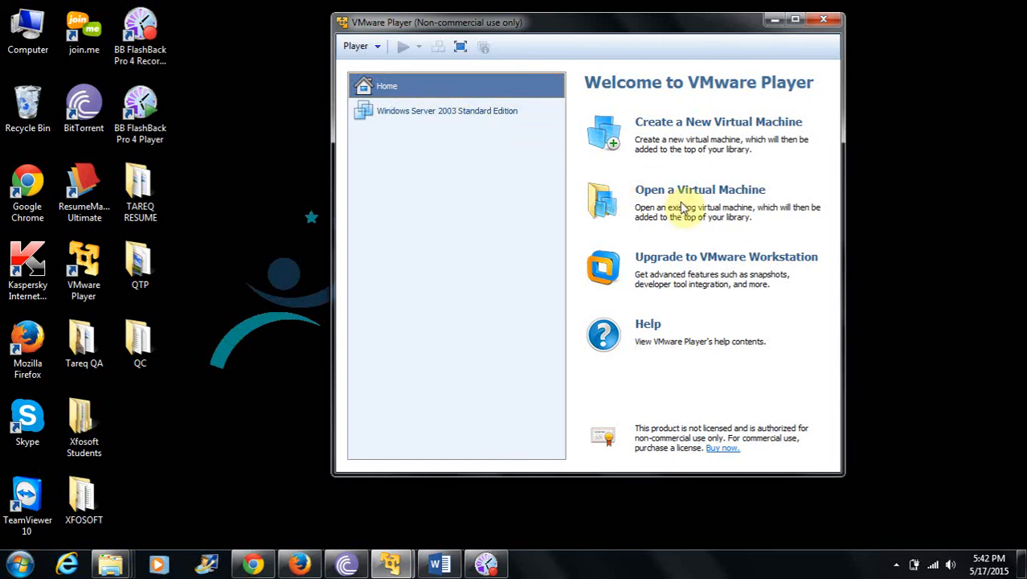
Try to open the Windows Server 2003 Standard Edition virtual machine by taking ownership of it.
left_click(492, 117)
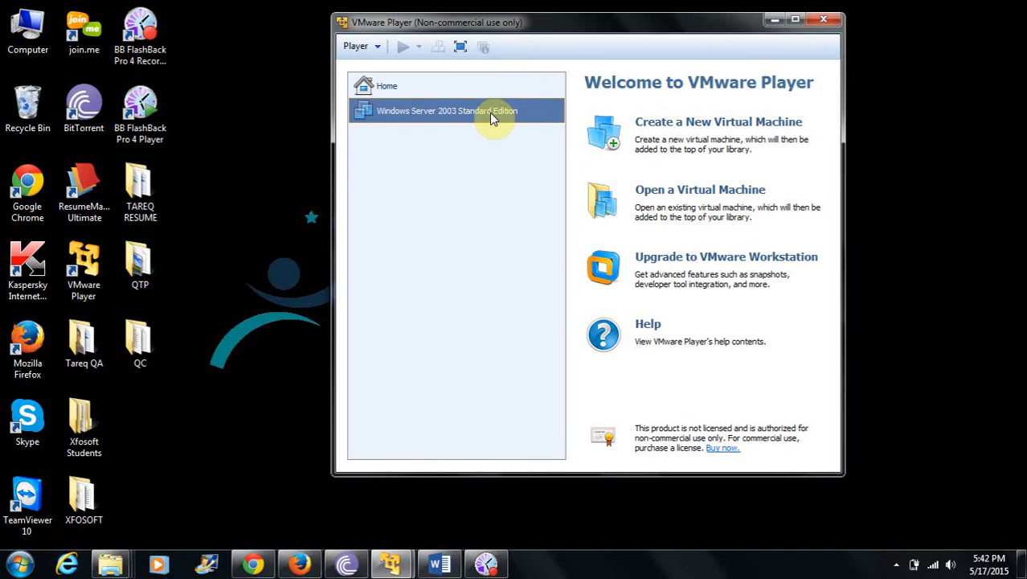
double_click(492, 116)
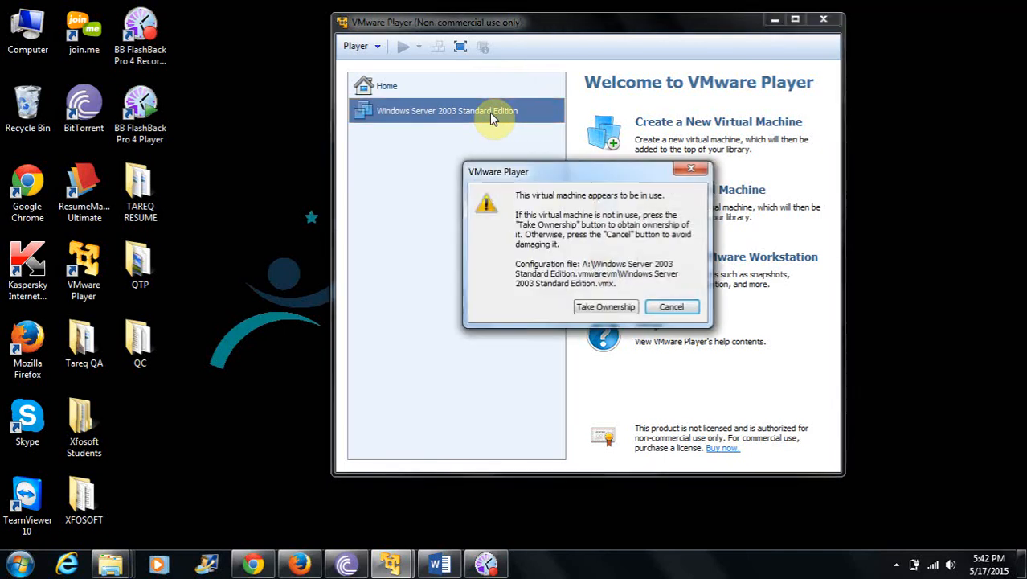
left_click(606, 308)
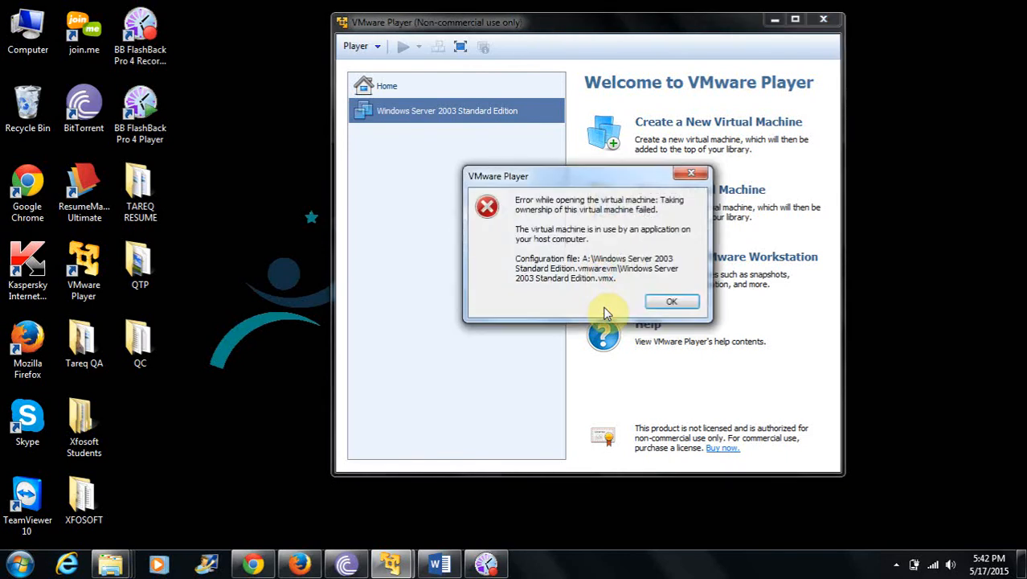
left_click(486, 565)
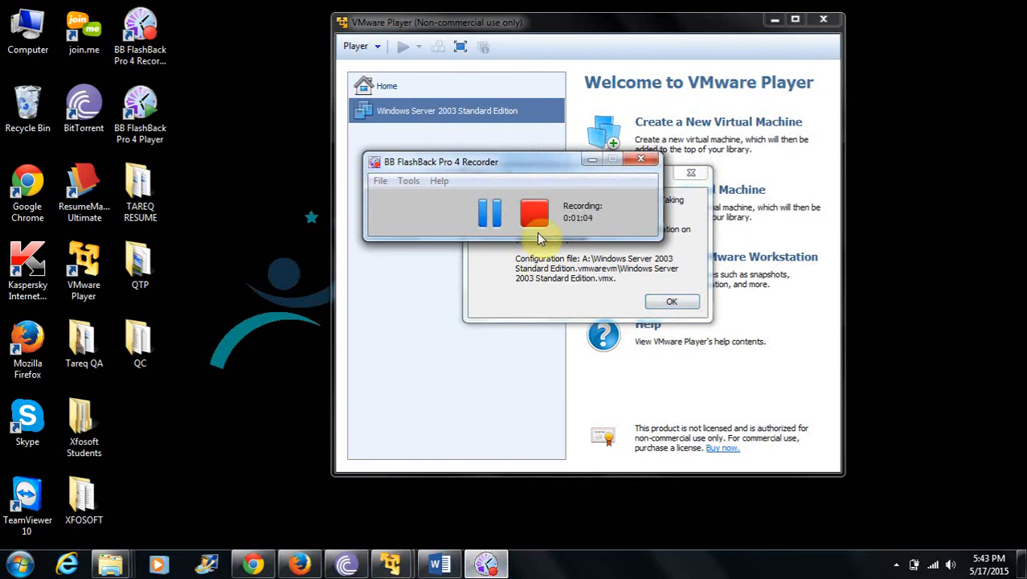
left_click(491, 213)
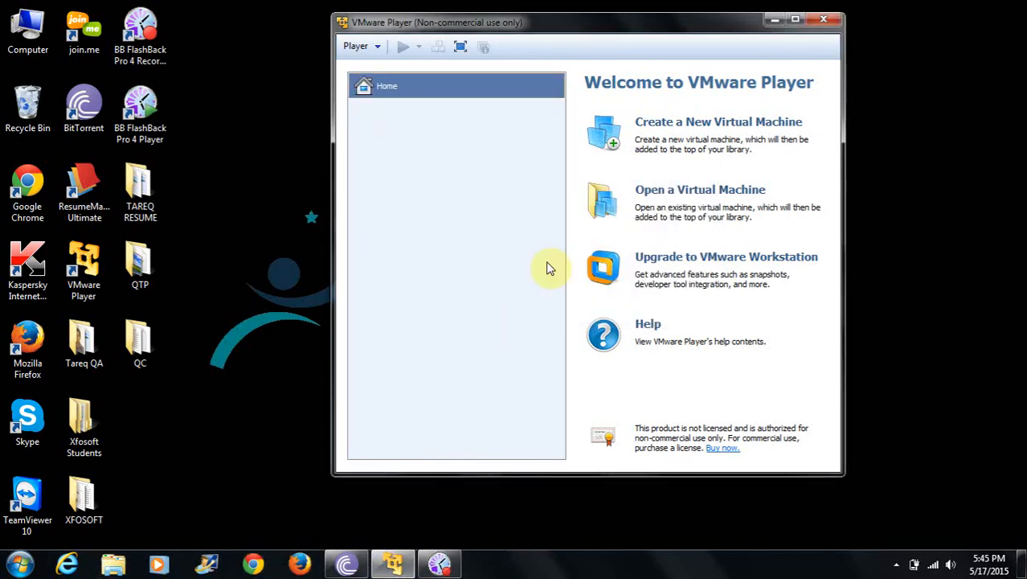
Open the Windows Server 2003 Standard Edition virtual machine file from its folder.
left_click(675, 198)
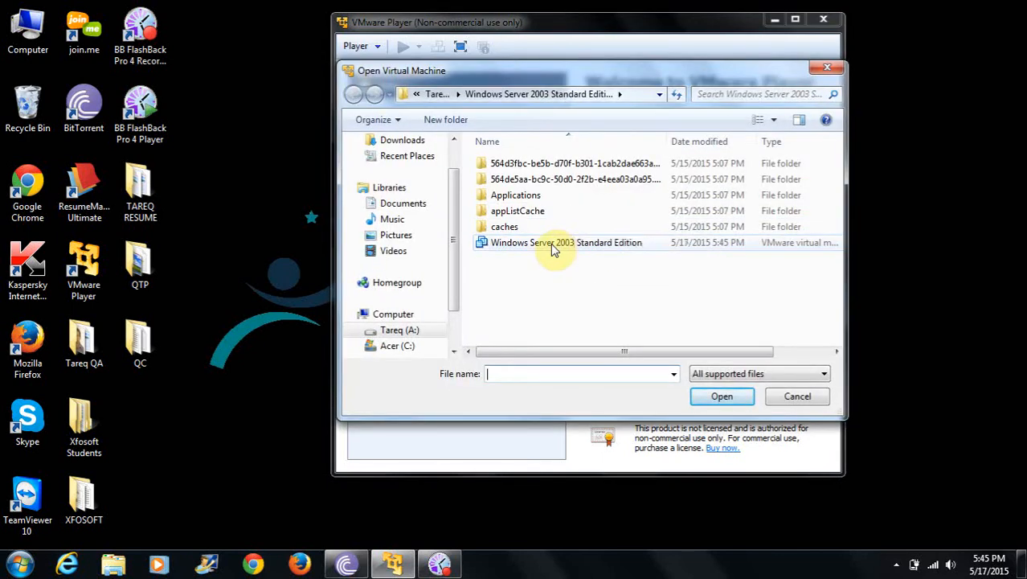
left_click(553, 249)
left_click(719, 394)
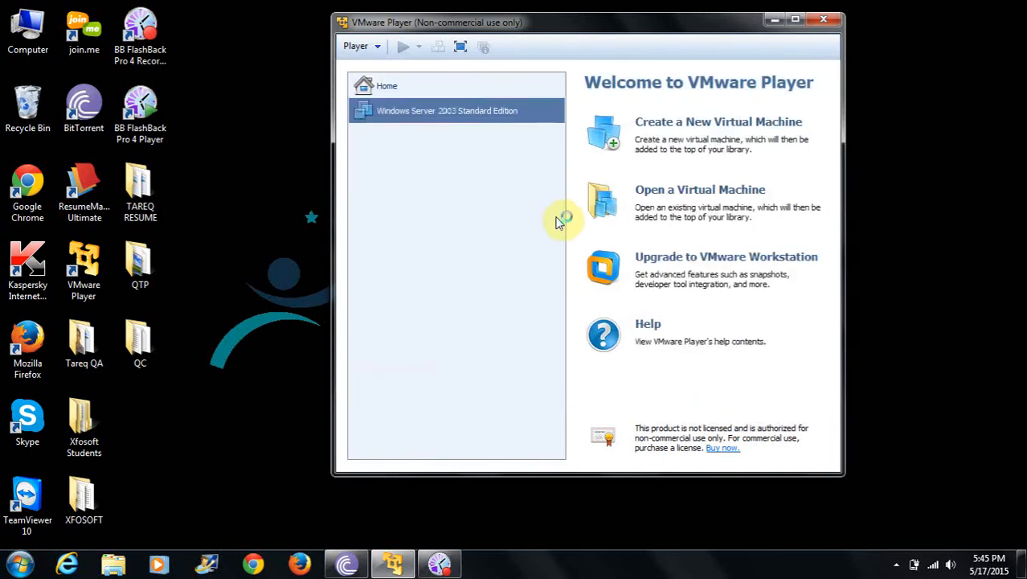
Select the Windows Server 2003 Standard Edition virtual machine and power it on.
left_click(492, 111)
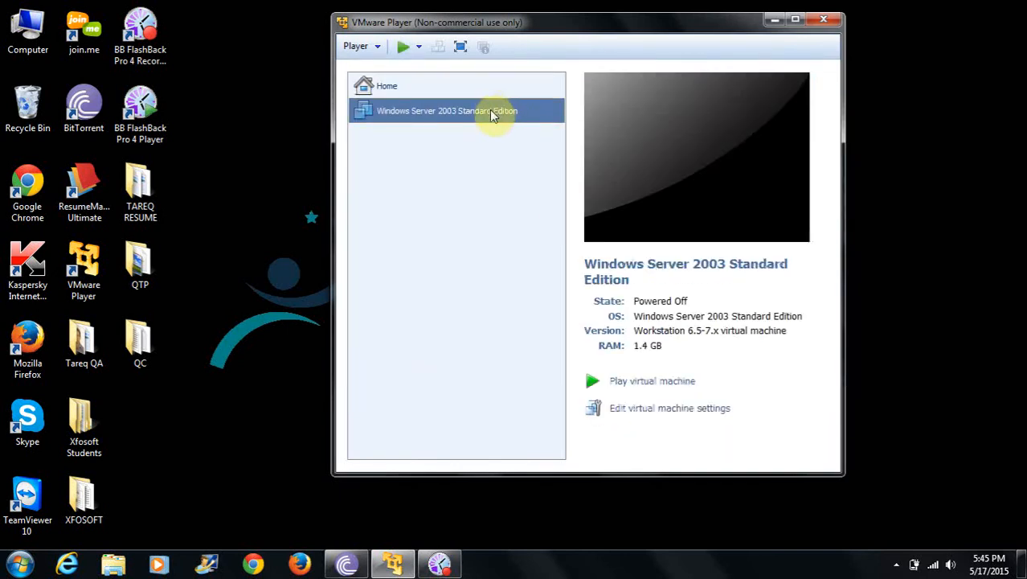
left_click(635, 388)
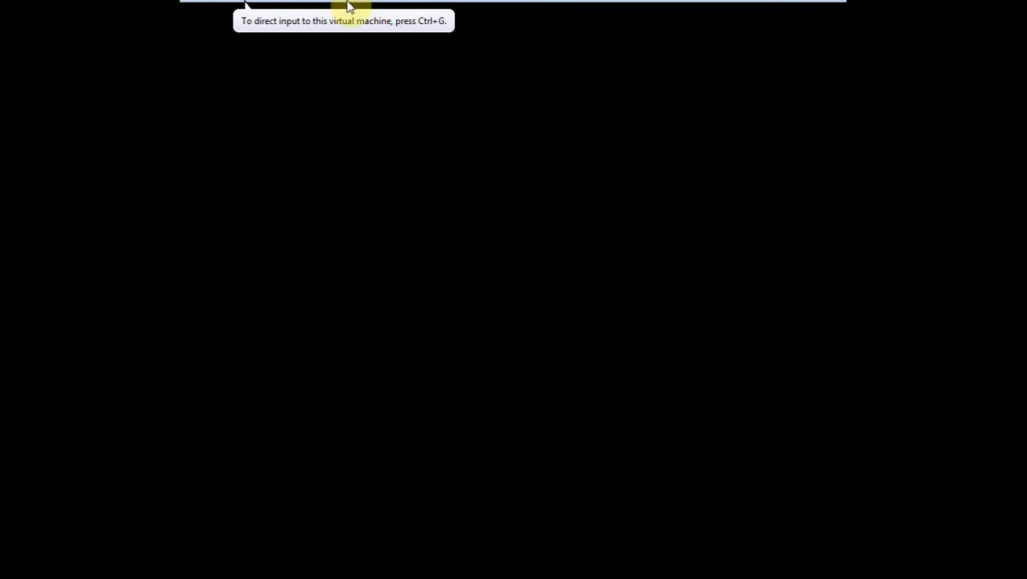
Dismiss the boot overlay and close the AutoPlay dialog while the virtual machine starts.
mouse_move(347, 5)
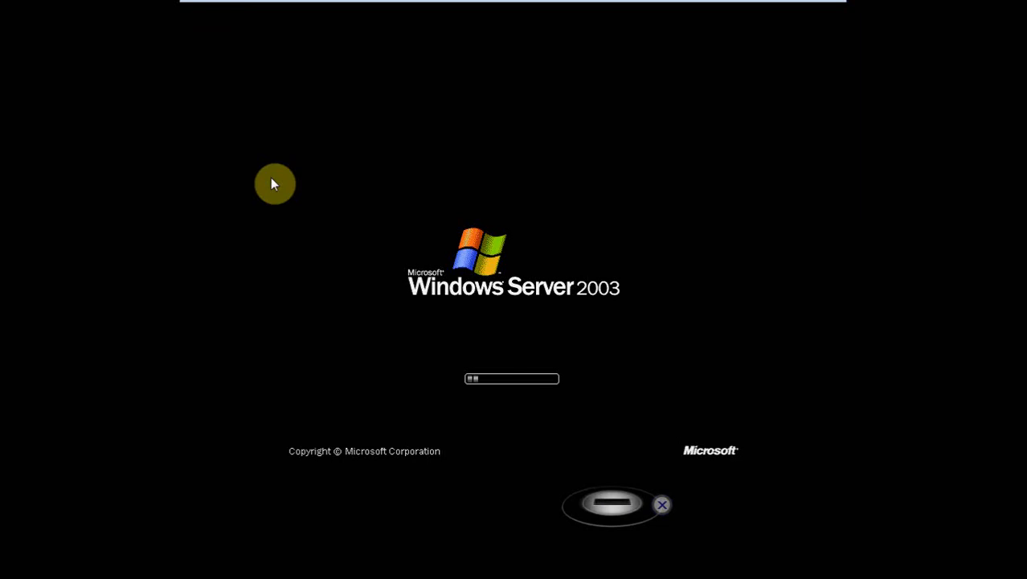
left_click(656, 505)
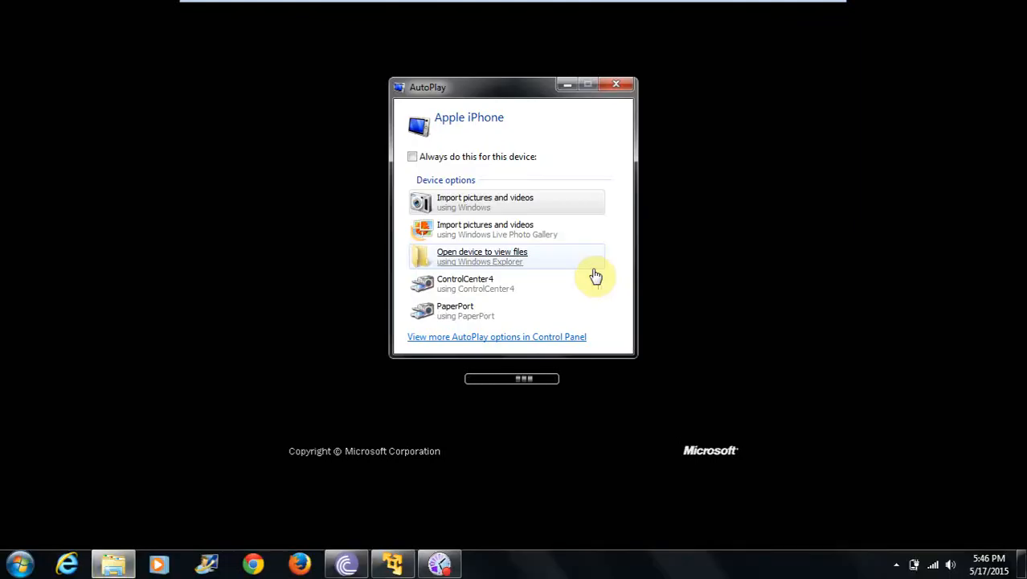
left_click(617, 89)
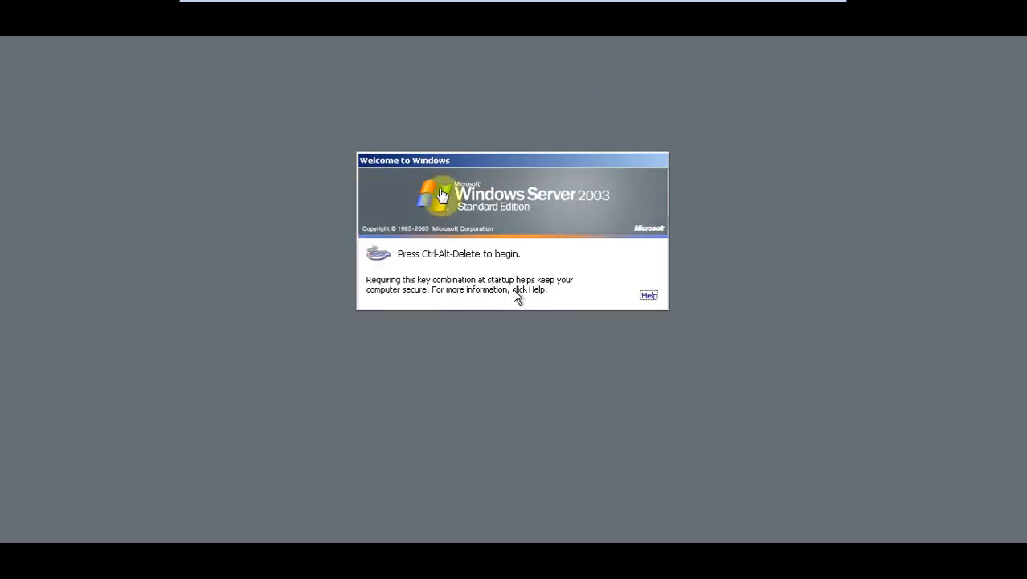
Send Ctrl+Alt+Del to the virtual machine to reach the logon prompt.
left_click(470, 281)
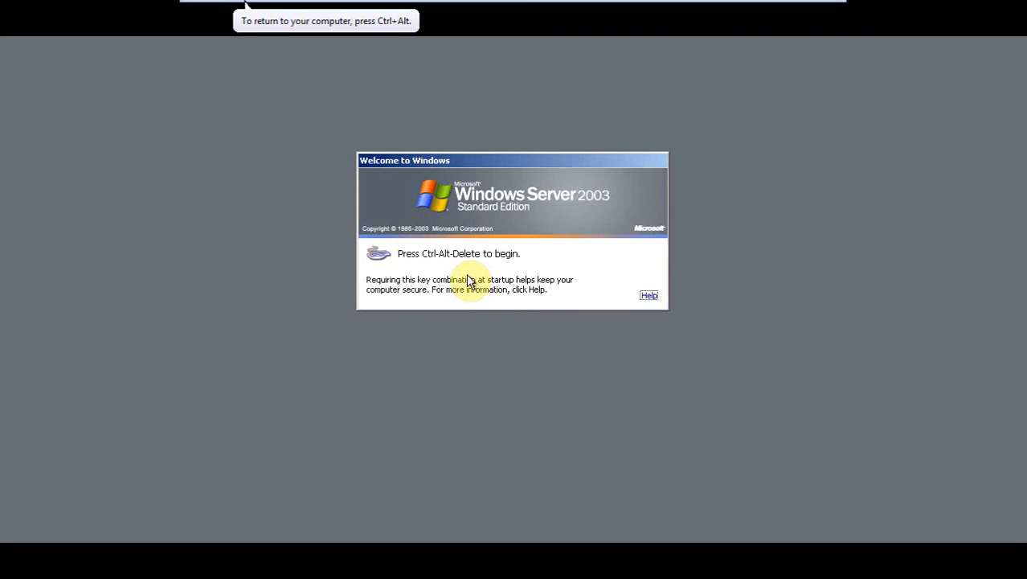
mouse_move(344, 10)
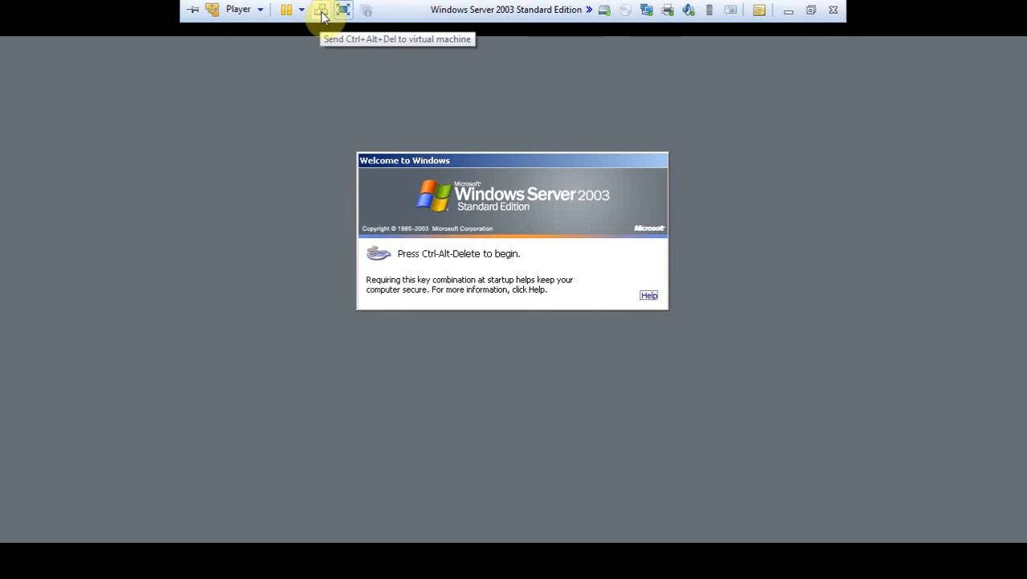
left_click(320, 11)
left_click(322, 11)
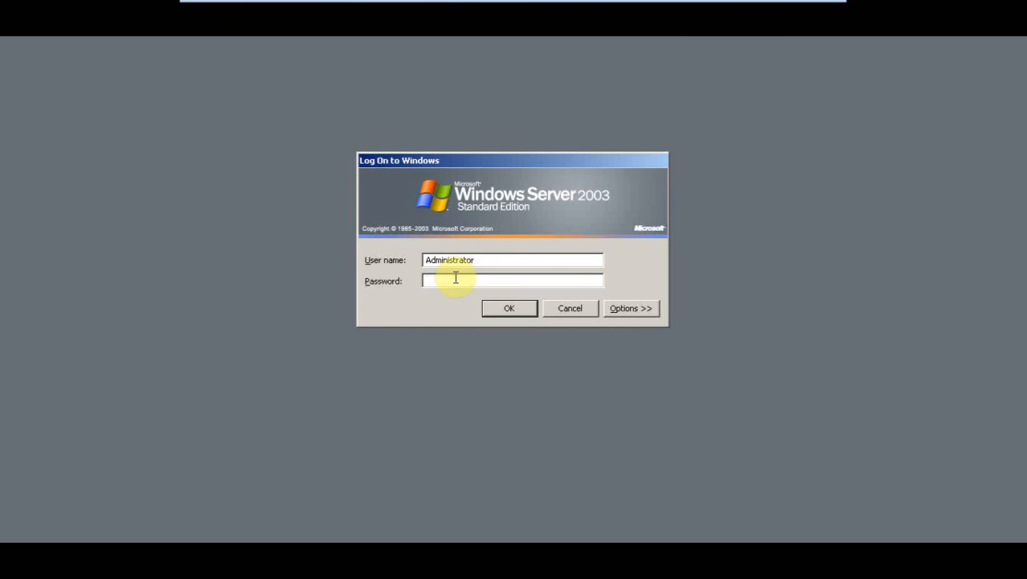
Enter the Administrator account password and log on to Windows Server 2003.
type("*****")
left_click(505, 309)
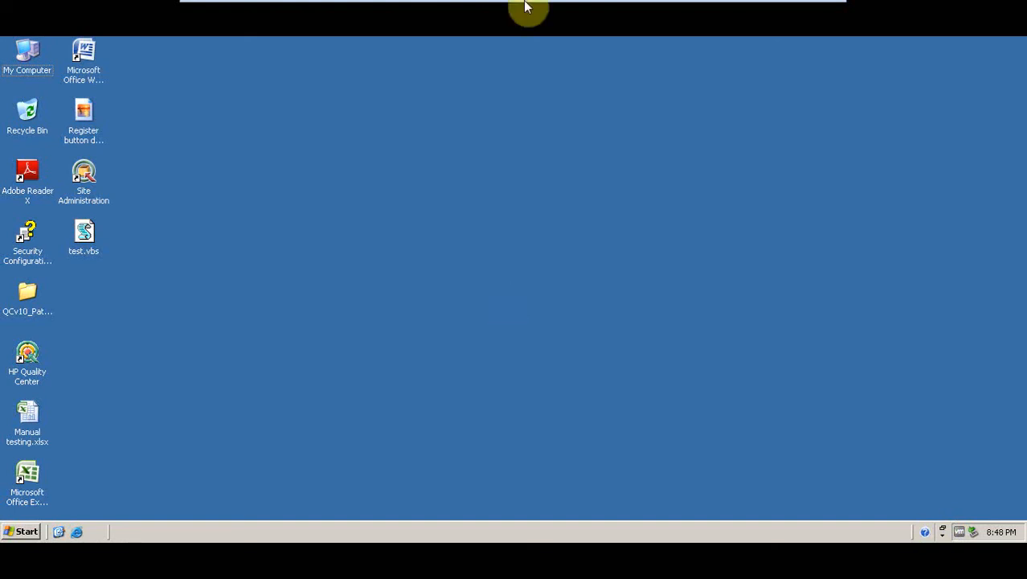
Switch the virtual machine between windowed and full-screen mode, ending in full screen with the guest desktop filling it.
mouse_move(552, 7)
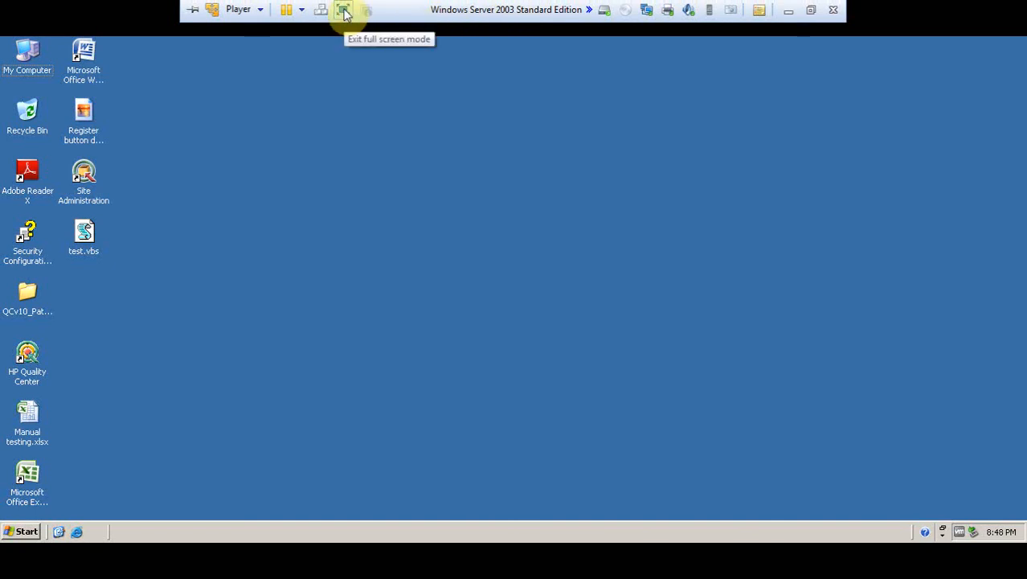
left_click(344, 11)
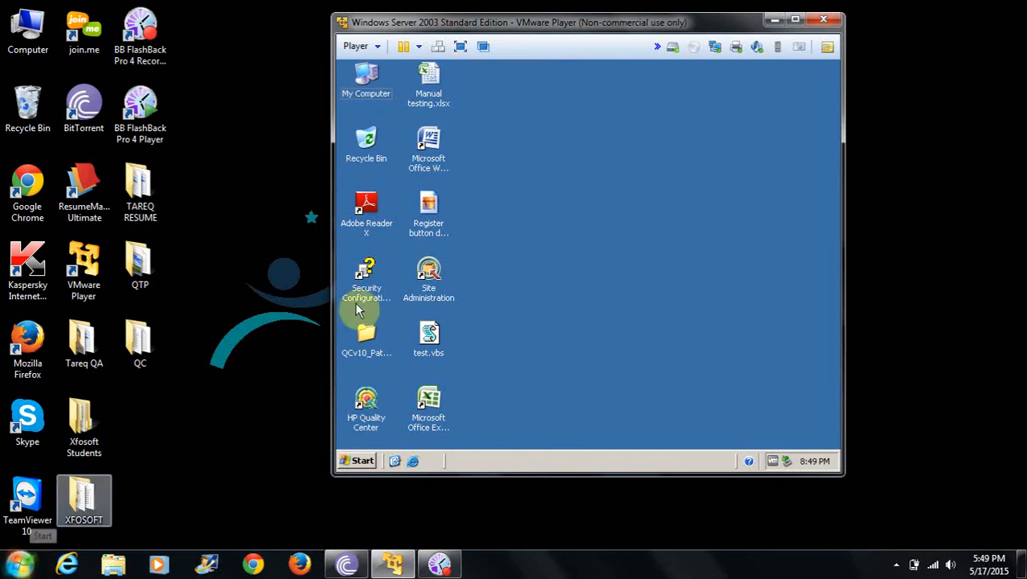
left_click(461, 49)
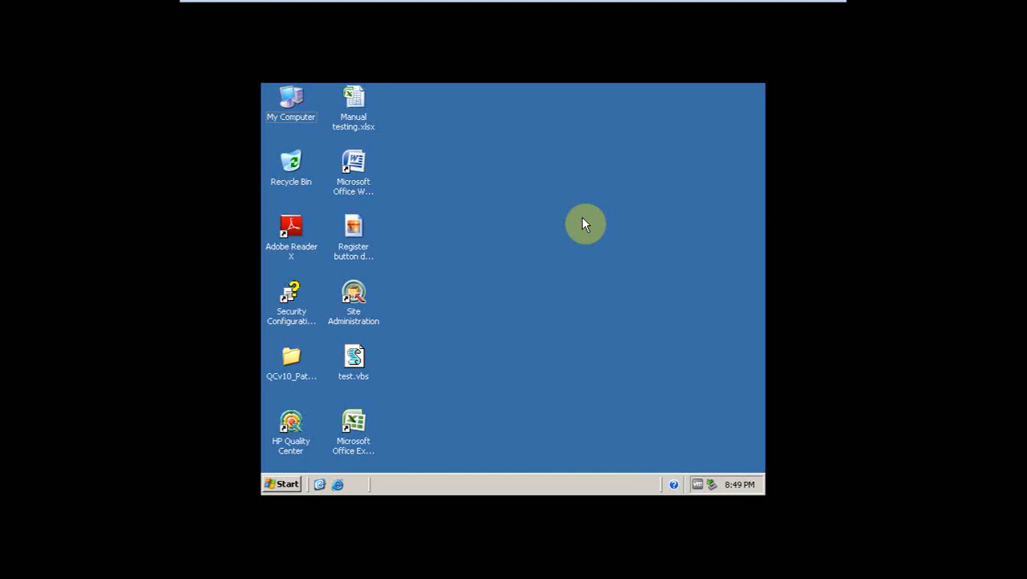
mouse_move(659, 6)
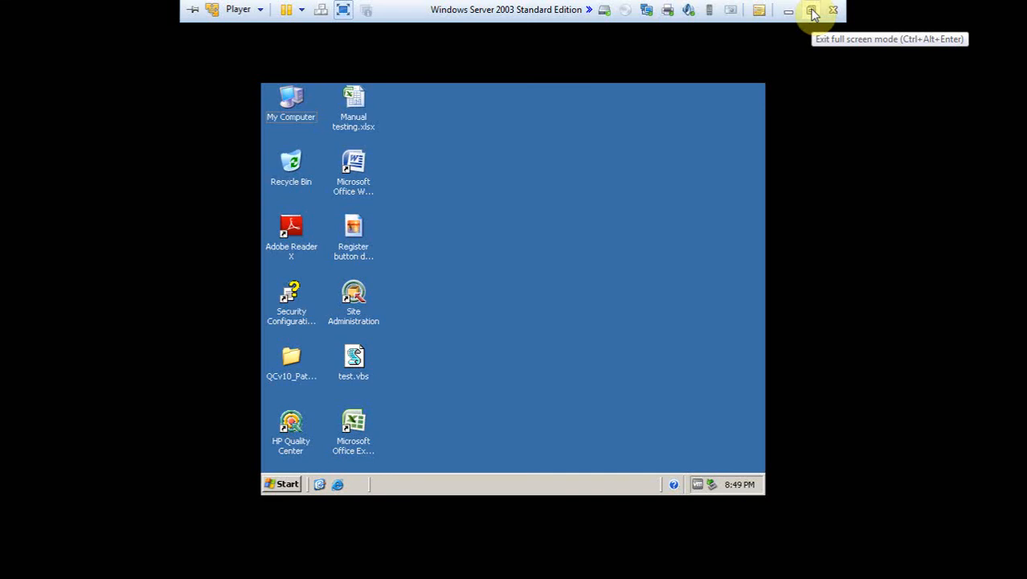
left_click(811, 10)
left_click(800, 21)
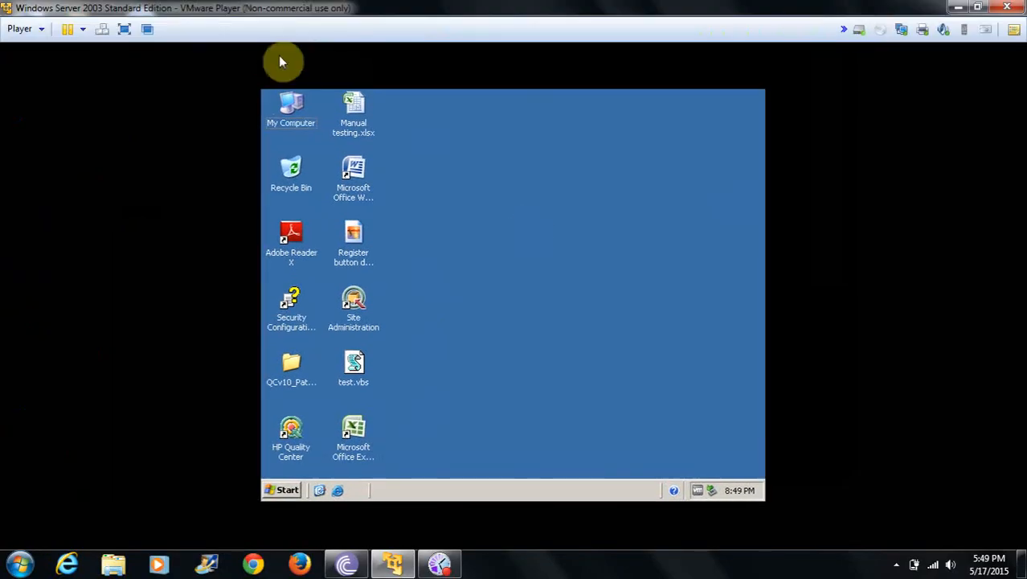
left_click(125, 29)
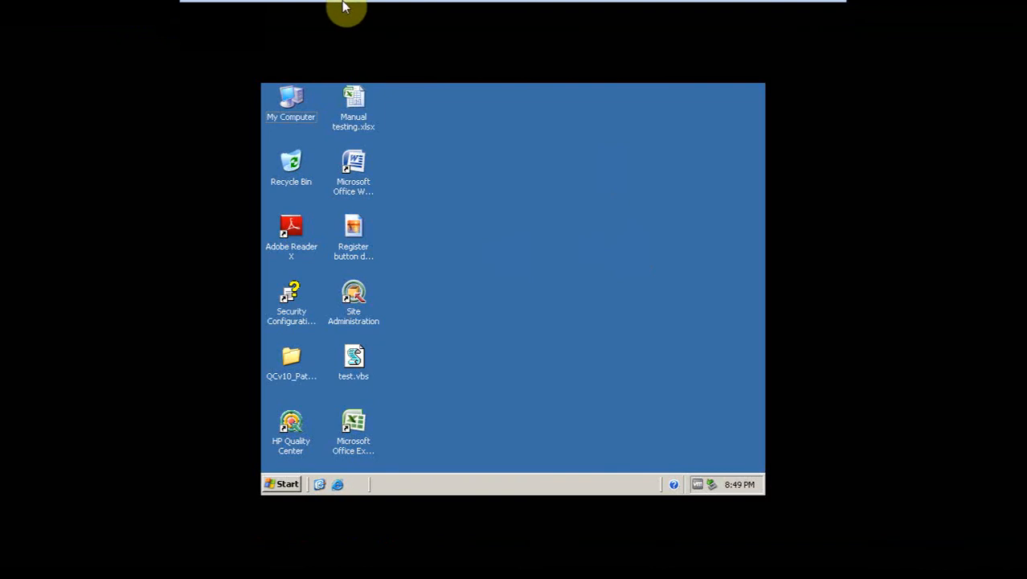
left_click(343, 11)
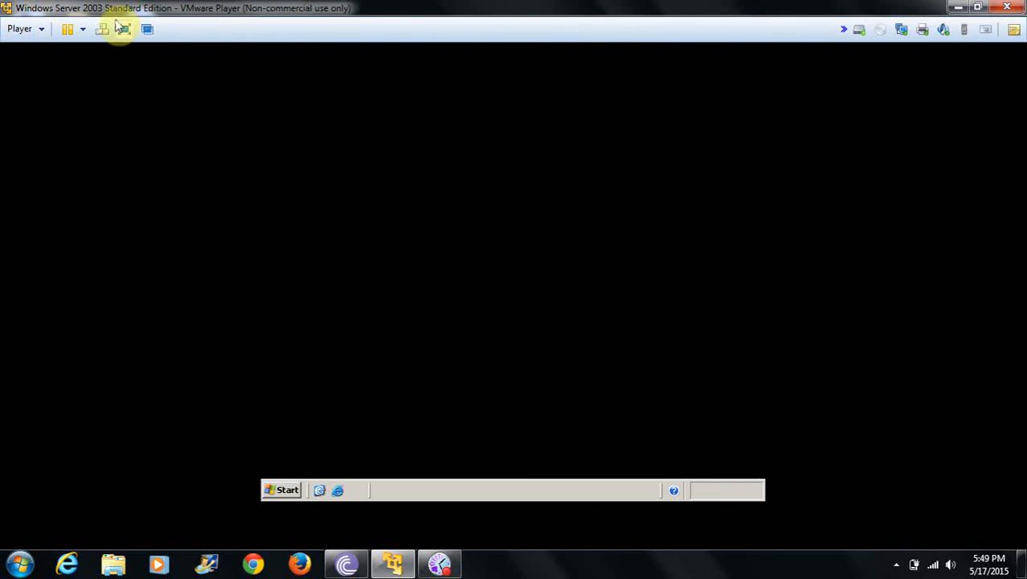
left_click(121, 29)
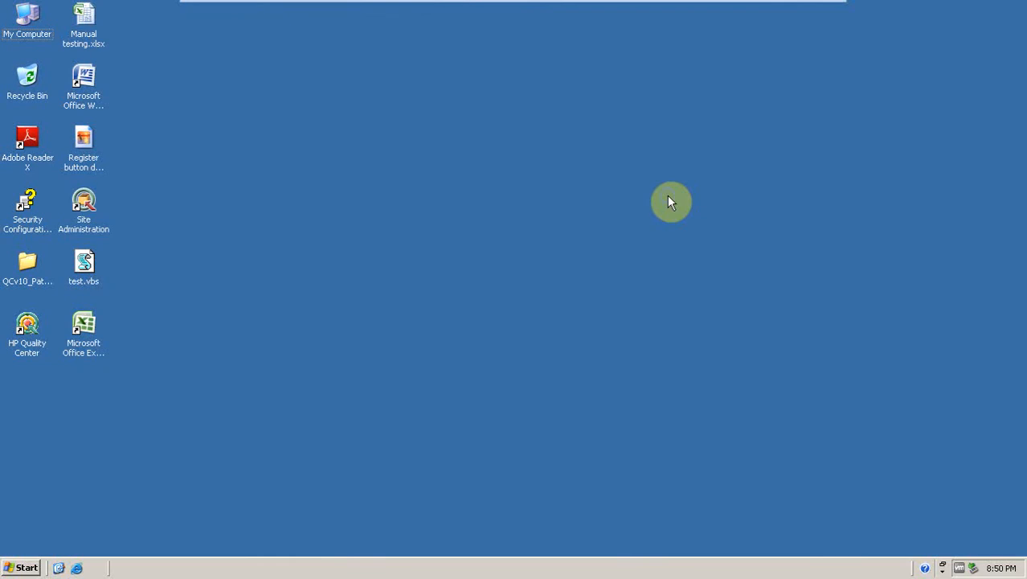
Rearrange the icons on the guest desktop.
right_click(668, 195)
left_click(686, 218)
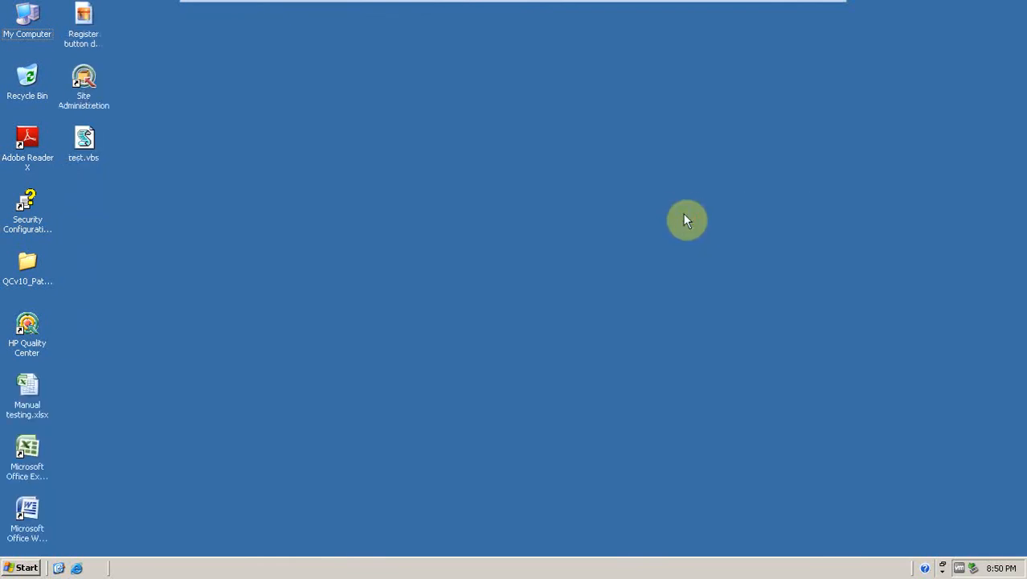
right_click(683, 214)
left_click(696, 238)
right_click(482, 169)
left_click(491, 193)
Open the Site Administration shortcut and maximize its Internet Explorer window.
left_click(84, 81)
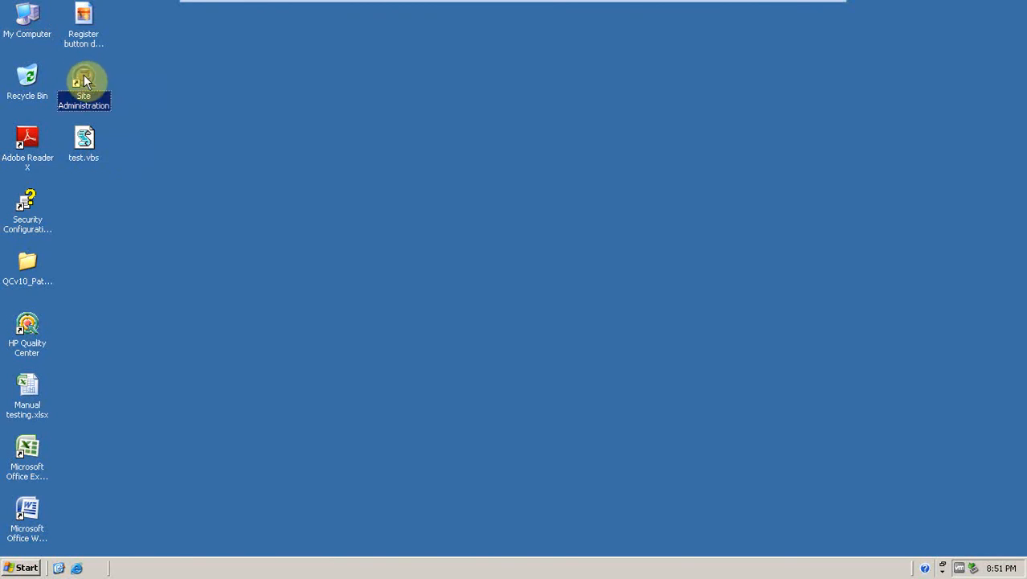
double_click(85, 81)
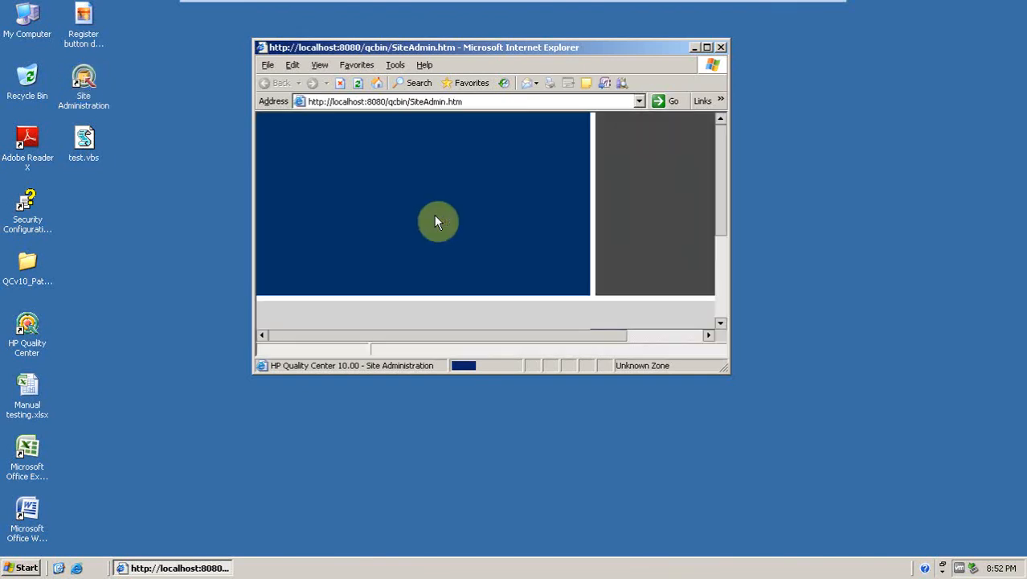
double_click(560, 50)
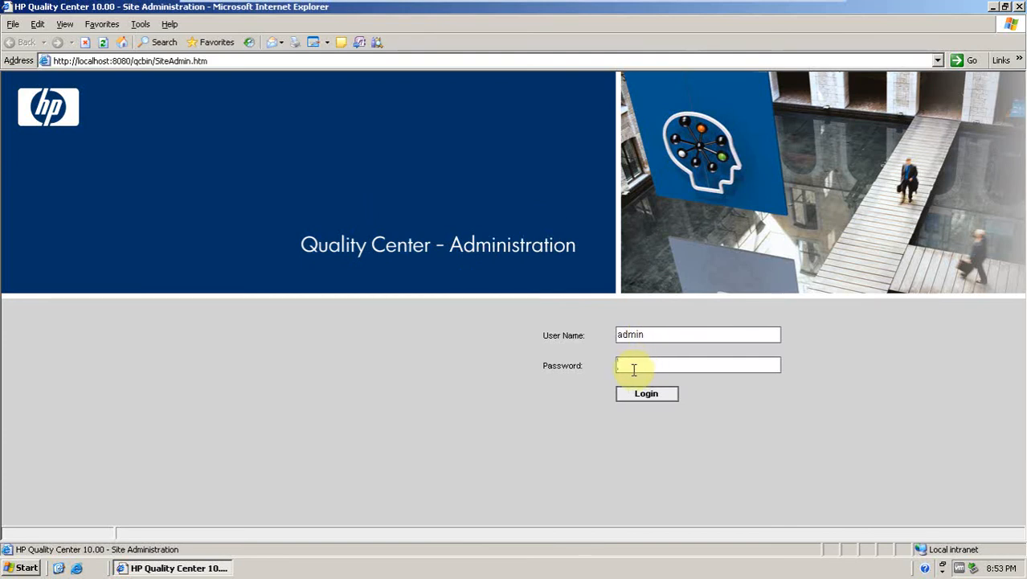
Enter the admin user's password and log in to Quality Center Site Administration.
type("*****")
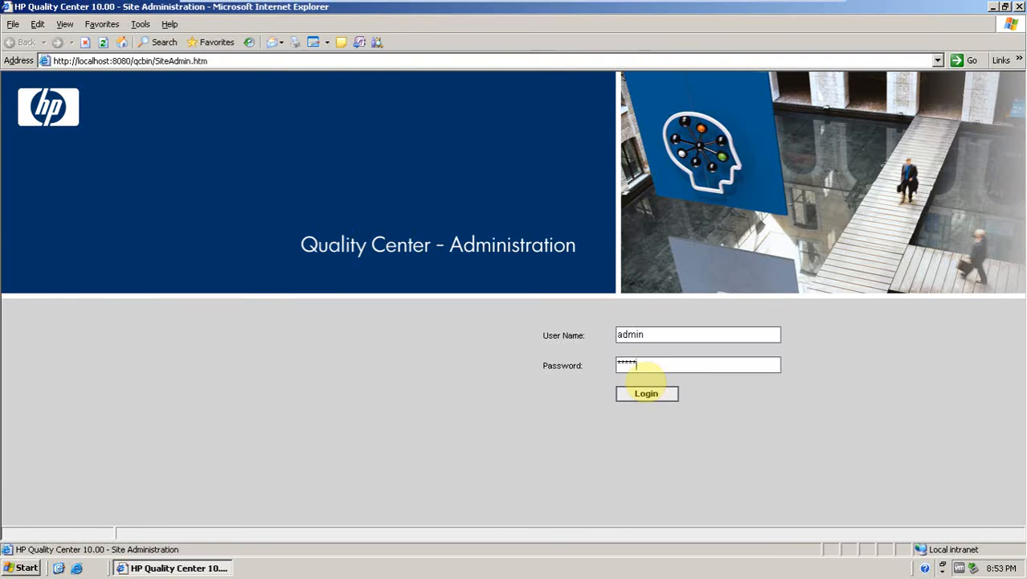
left_click(644, 393)
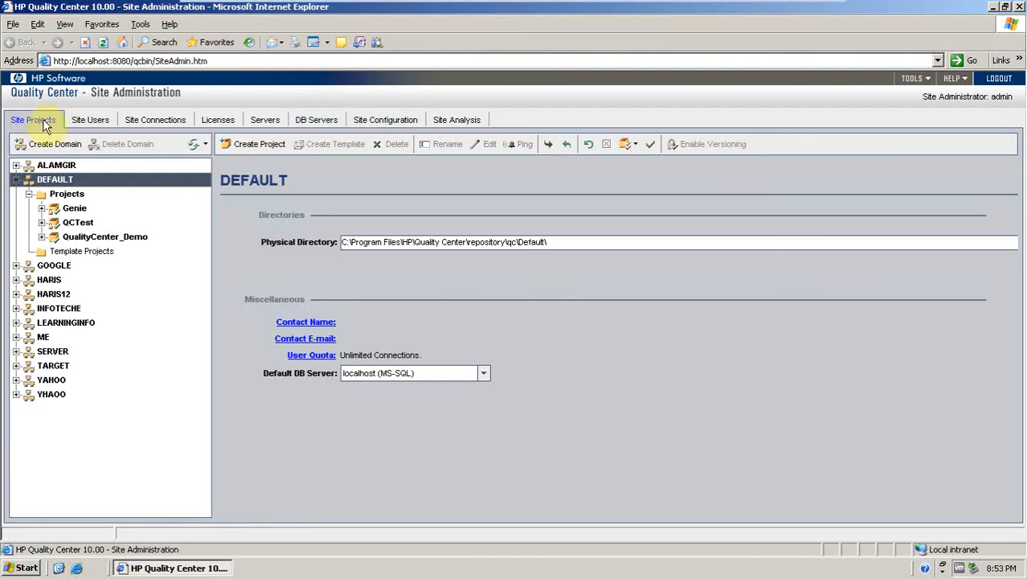
Browse the Site Users and Site Connections pages and return to Site Projects.
left_click(88, 120)
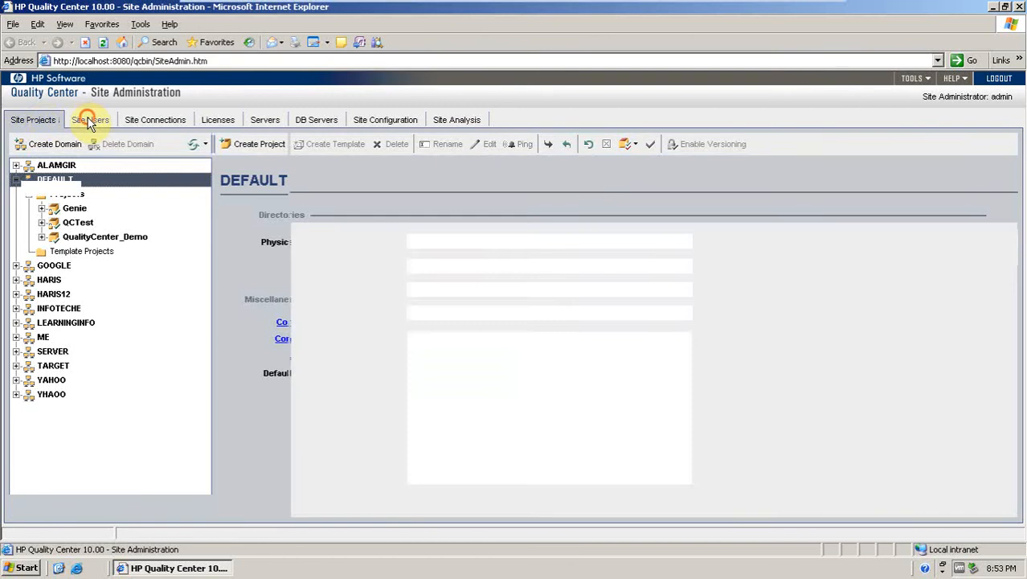
left_click(158, 120)
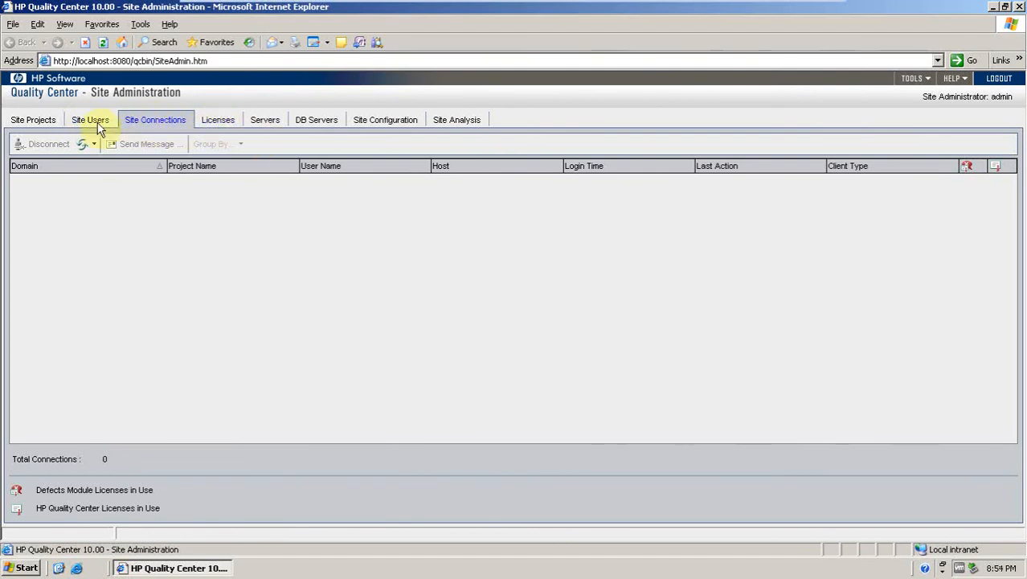
left_click(42, 129)
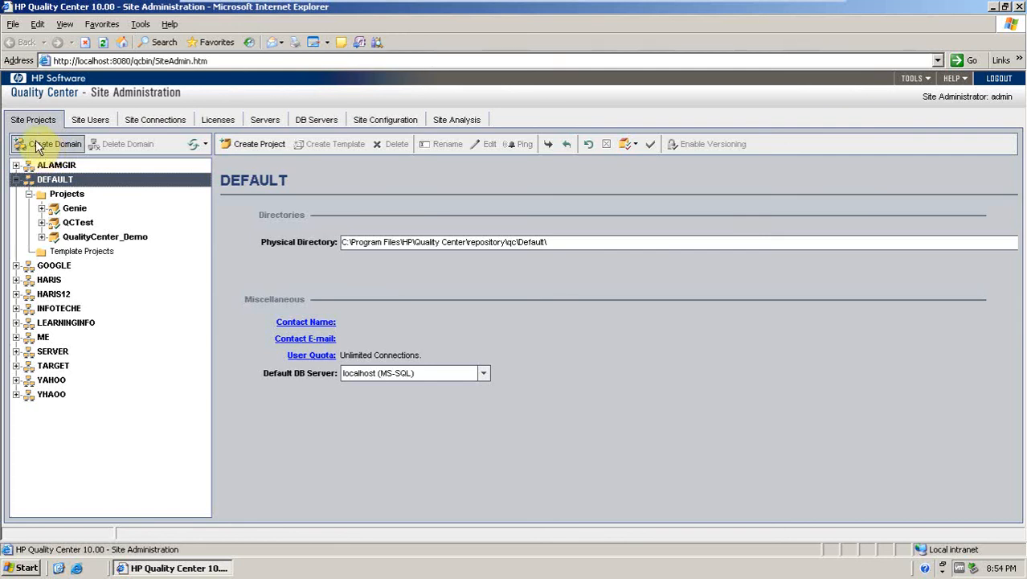
Create a new domain named ABC.
left_click(35, 145)
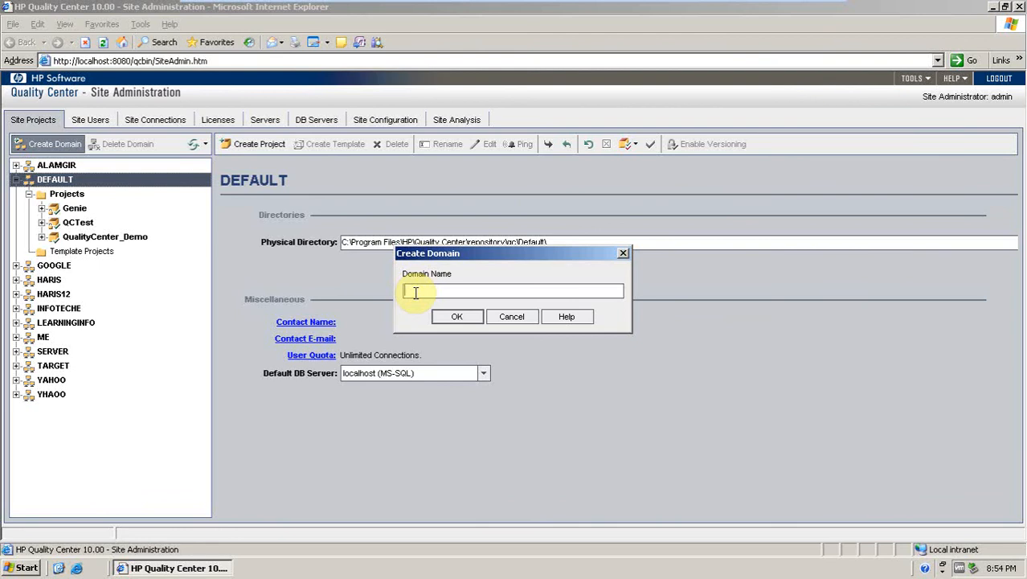
type("ABC")
left_click(458, 318)
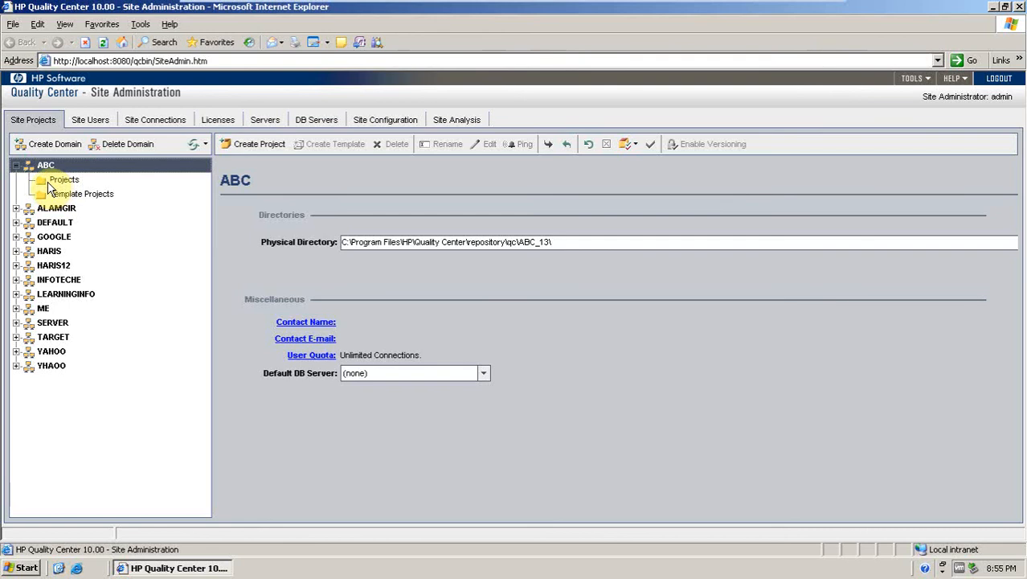
Start creating an empty project named abc_tt in the ABC domain's Projects folder.
left_click(48, 186)
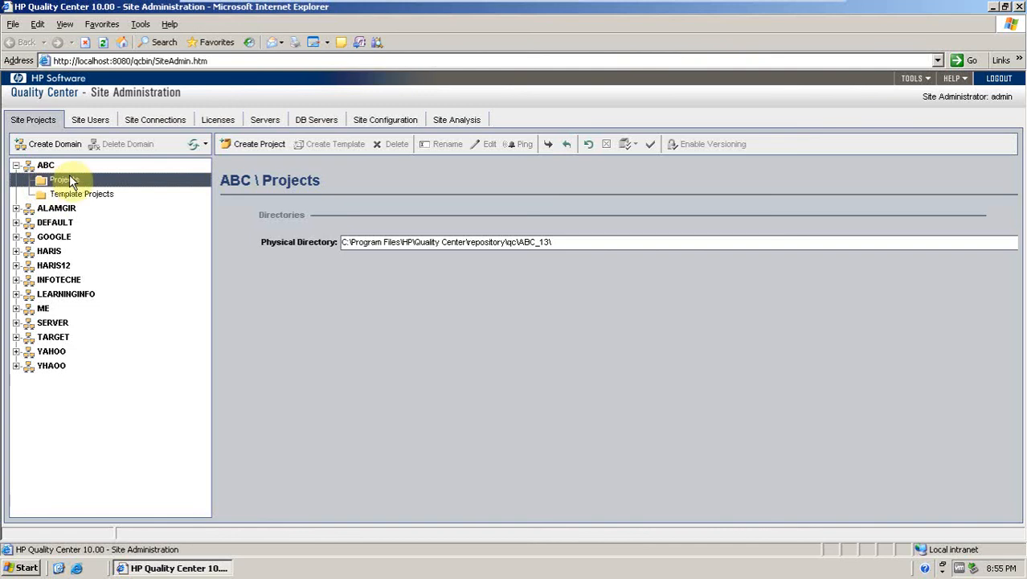
left_click(240, 150)
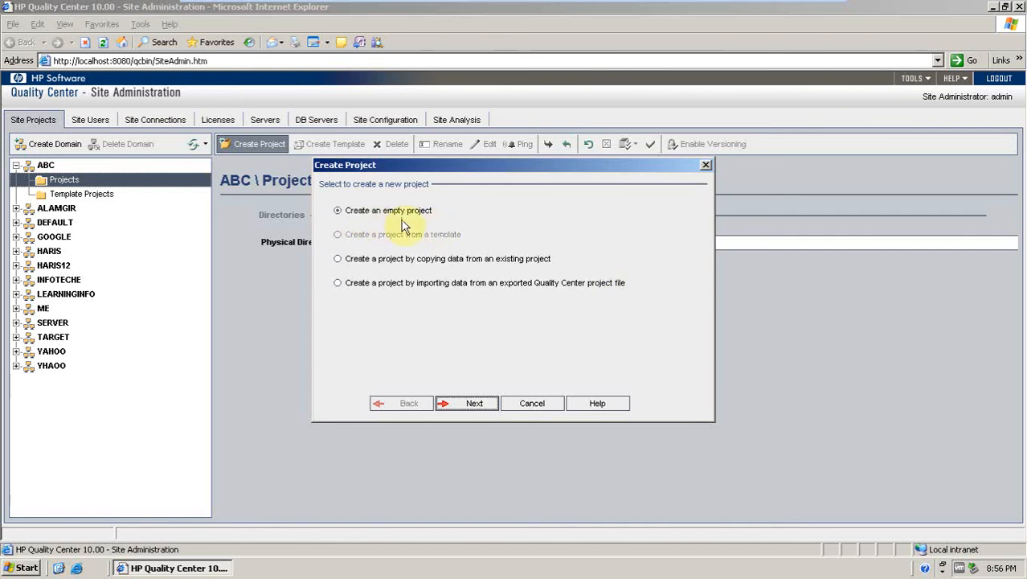
left_click(473, 407)
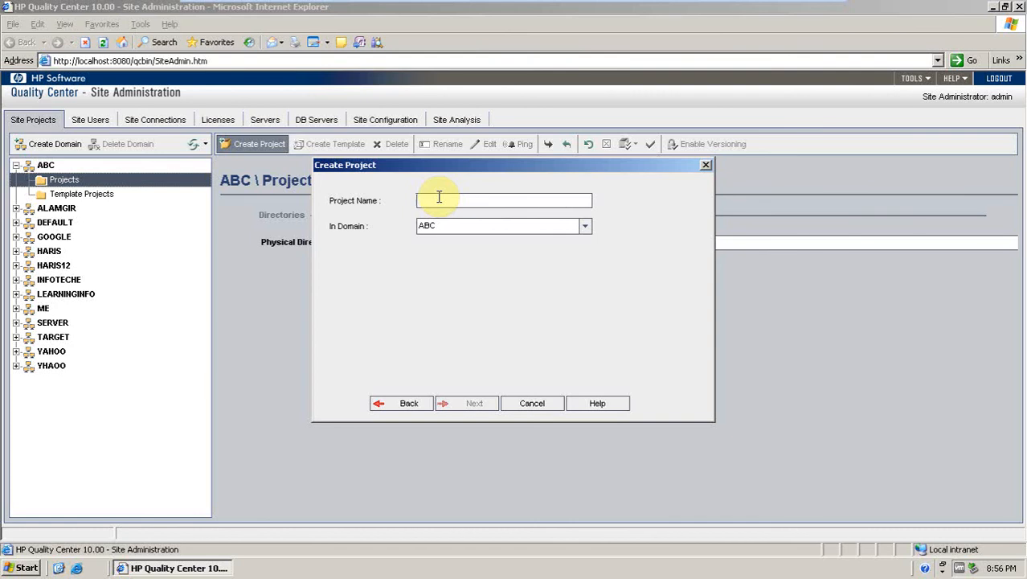
type("abc")
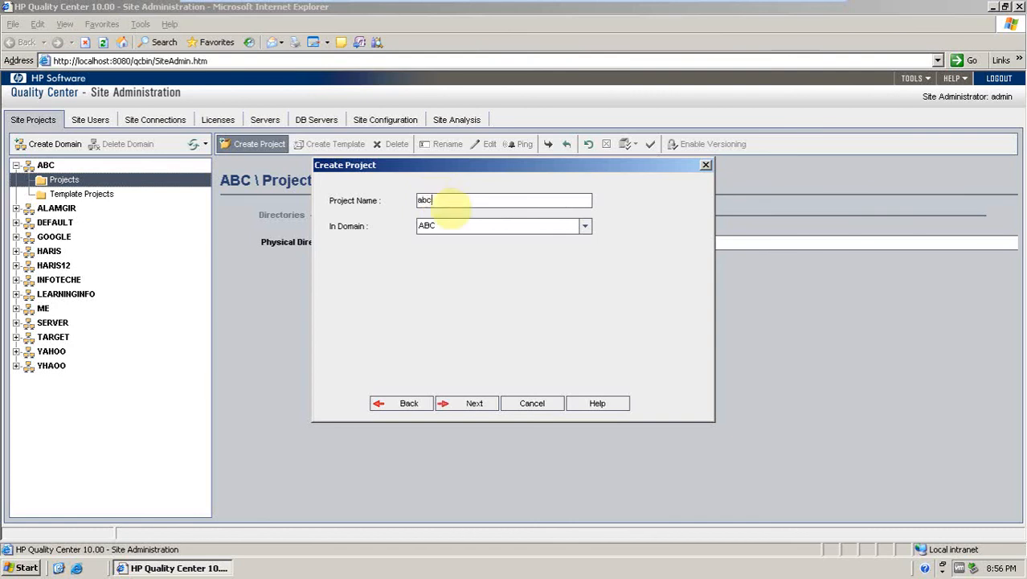
type("_tt")
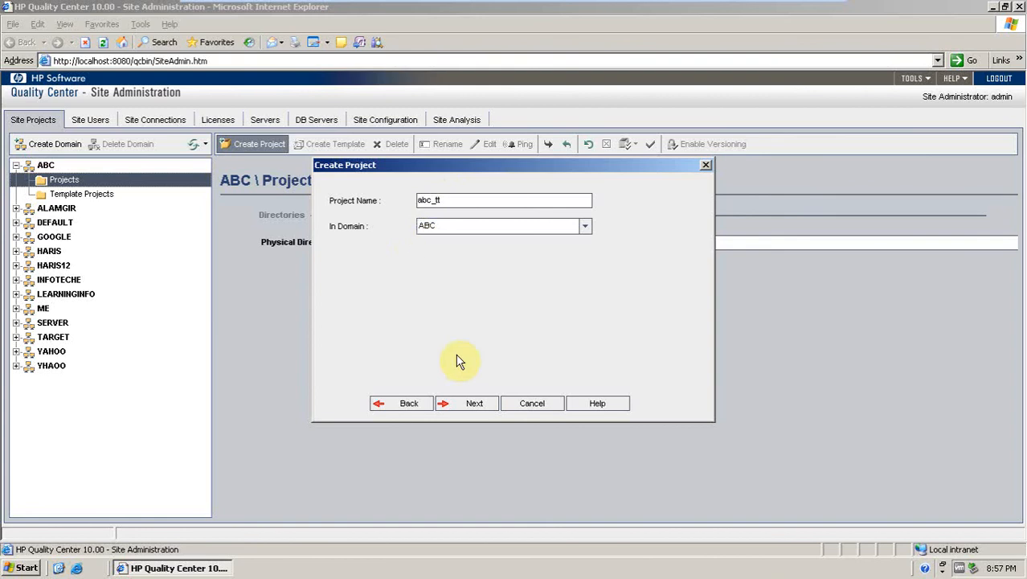
left_click(472, 405)
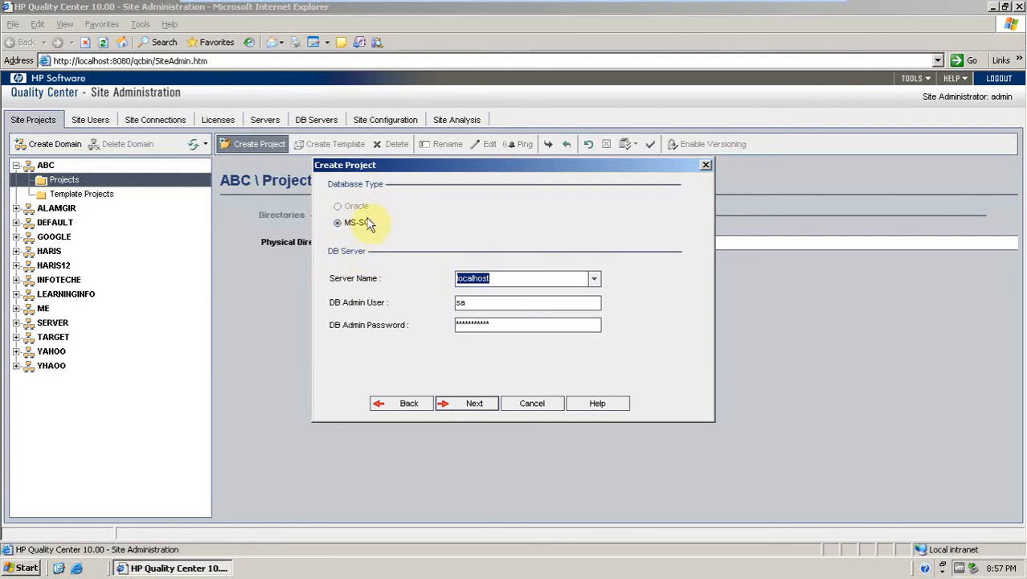
Keep the MS-SQL localhost database settings, skip project administrators, and create the project with activation enabled.
left_click(468, 403)
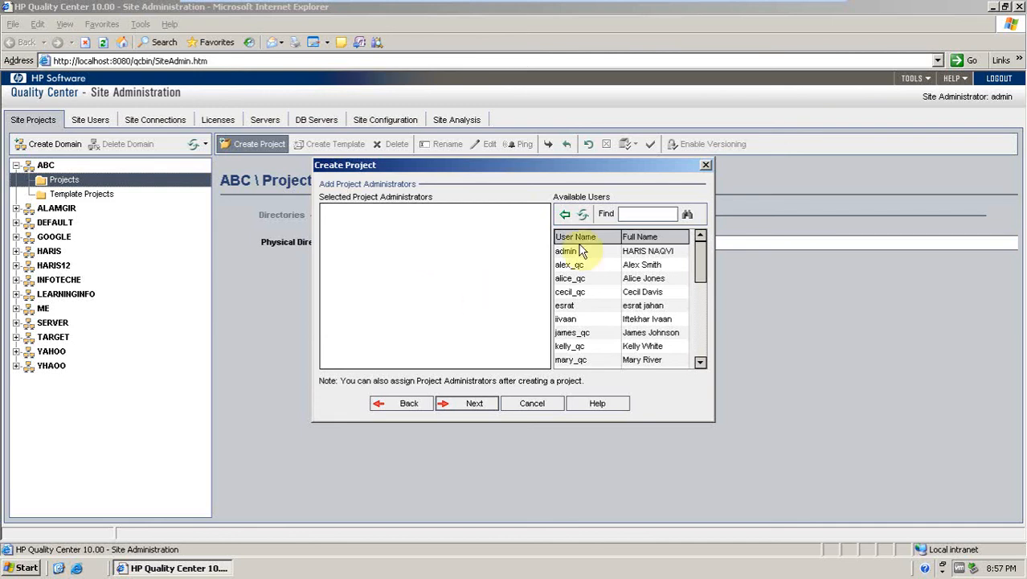
mouse_move(696, 254)
left_mouse_down()
mouse_move(700, 343)
mouse_move(704, 259)
left_mouse_up()
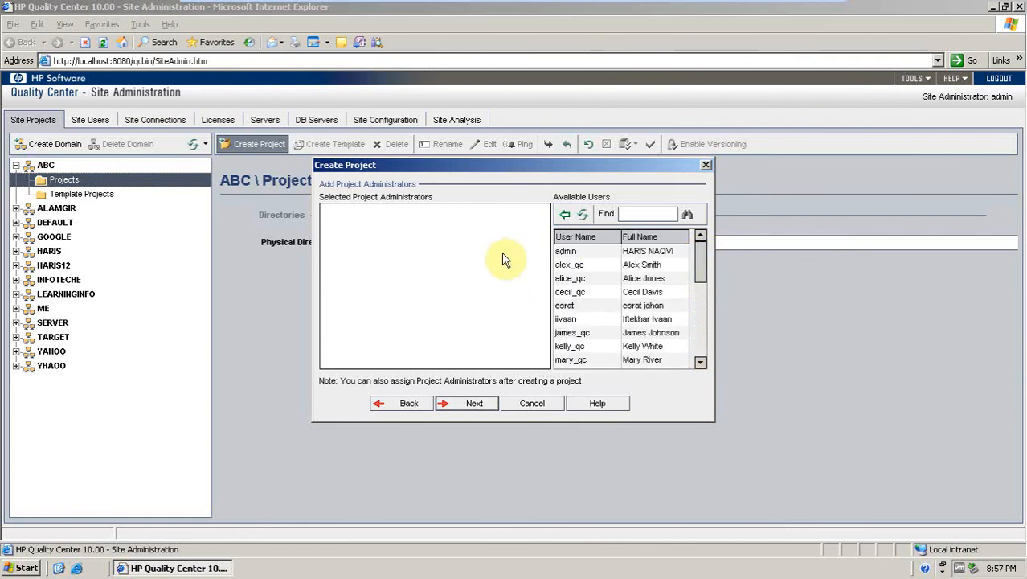
left_click(474, 404)
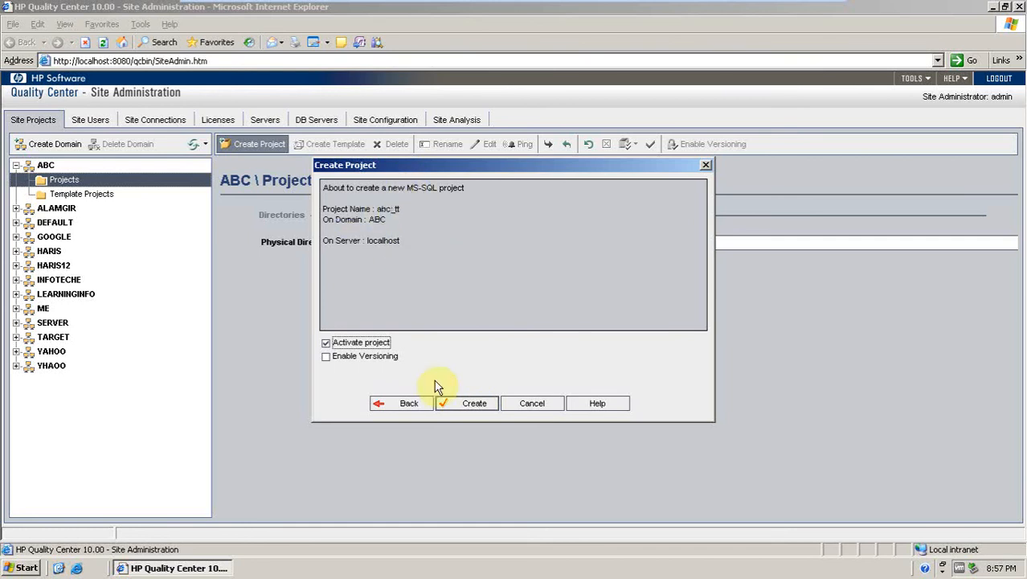
left_click(463, 405)
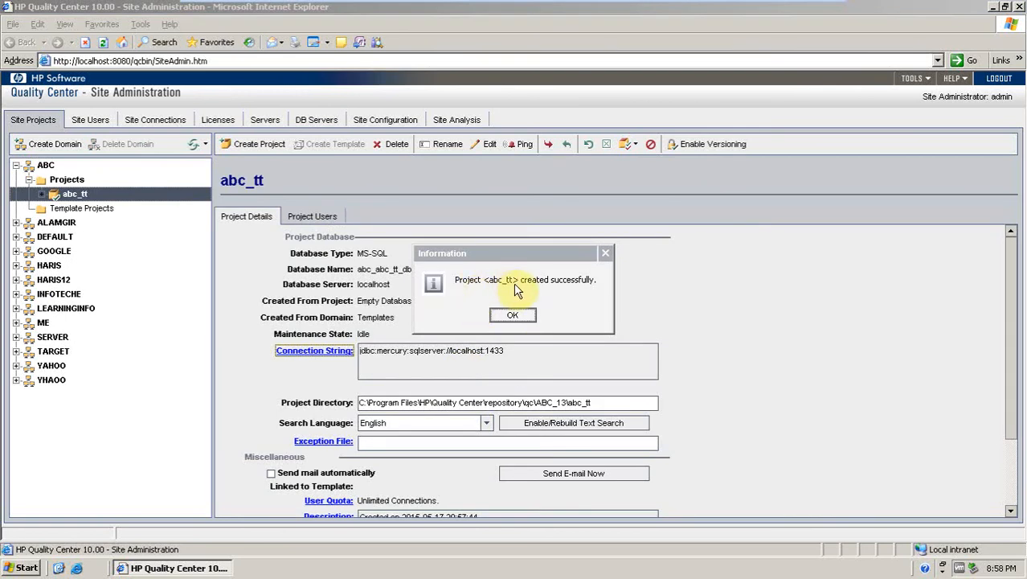
left_click(513, 318)
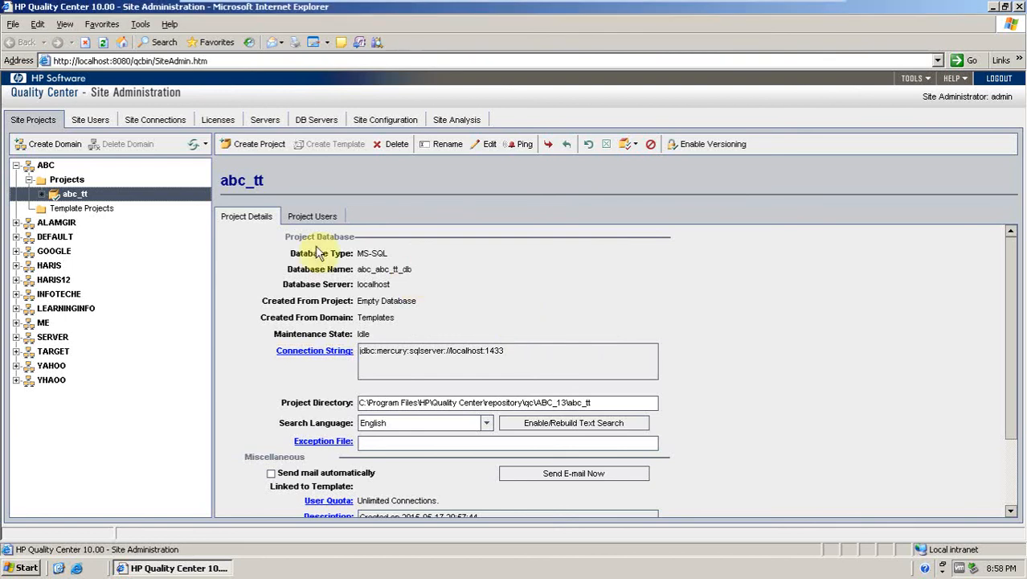
Select the abc_tt project and expand its list of database tables.
left_click(45, 166)
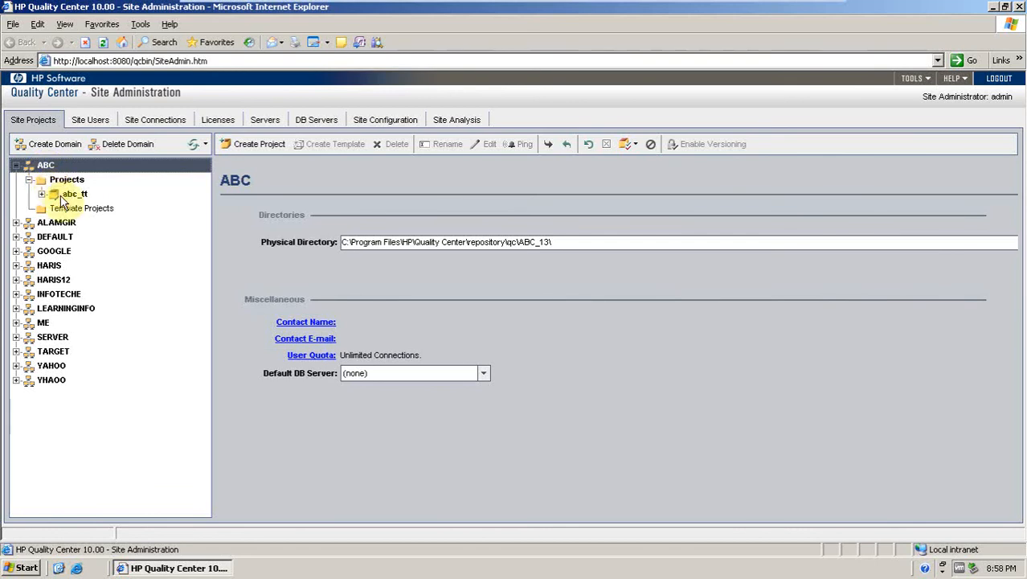
left_click(68, 196)
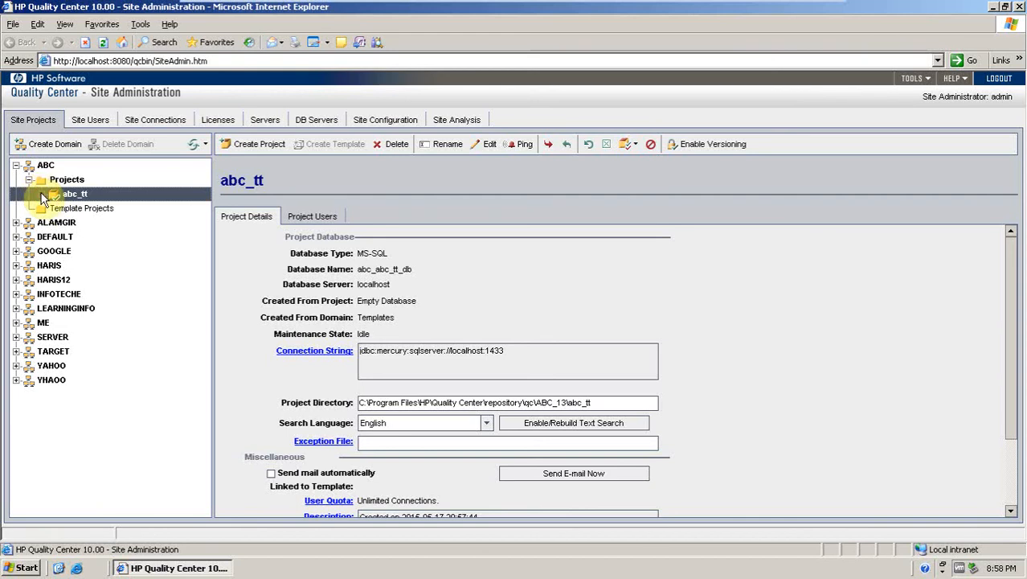
left_click(41, 193)
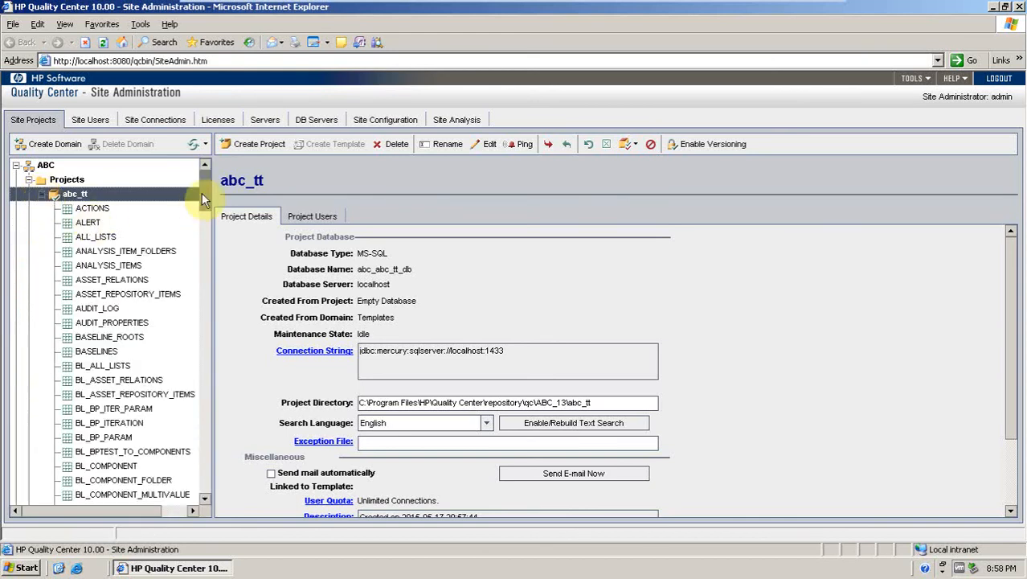
left_click_drag(202, 193, 202, 172)
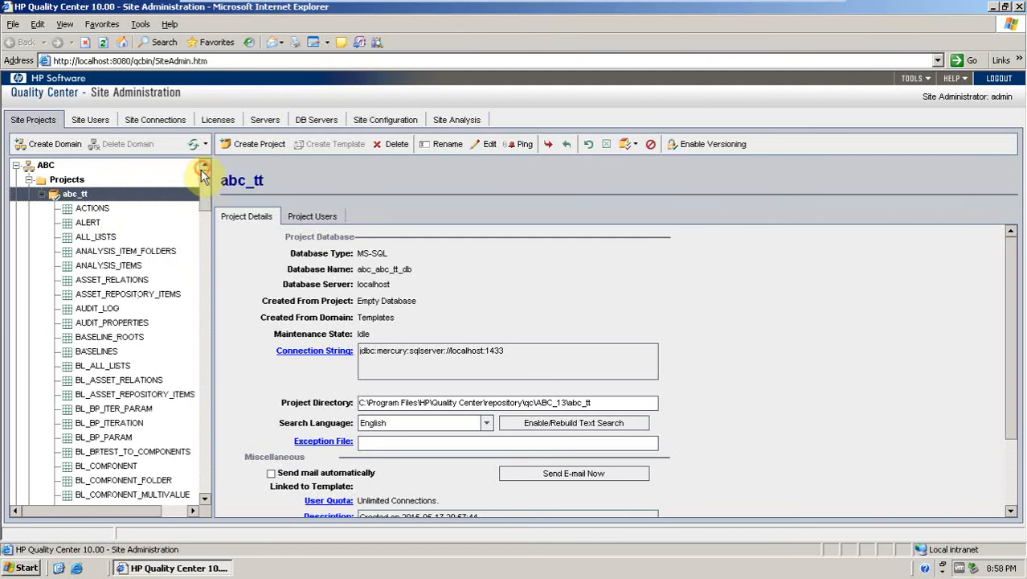
View the contents of several abc_tt tables, including ACTIONS, ALERT, ALL_LISTS, AUDIT_LOG and BL_BPTEST_TO_COMPONENTS.
left_click(89, 208)
left_click(81, 224)
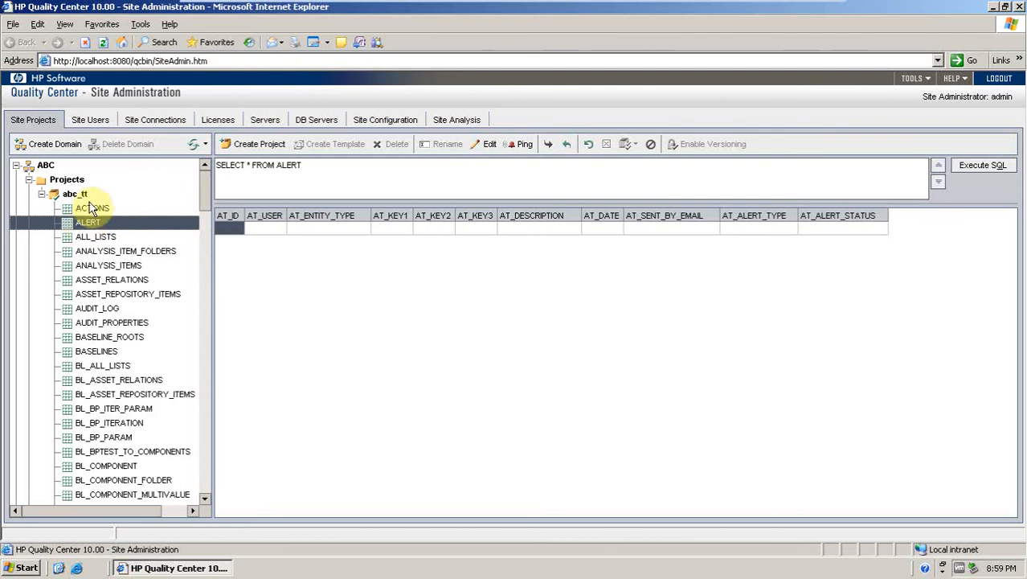
left_click(89, 252)
left_click(90, 310)
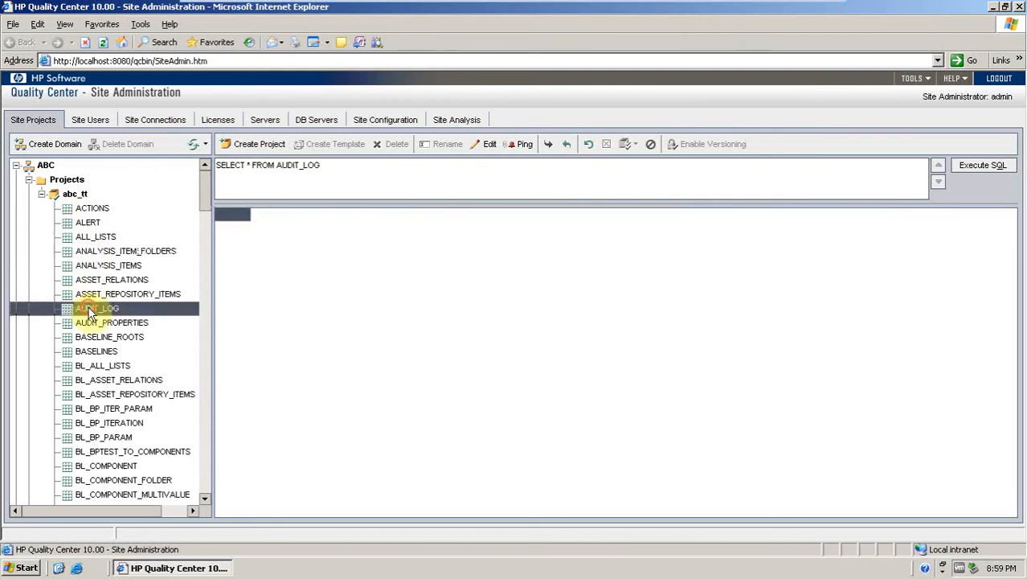
left_click(87, 351)
left_click(91, 396)
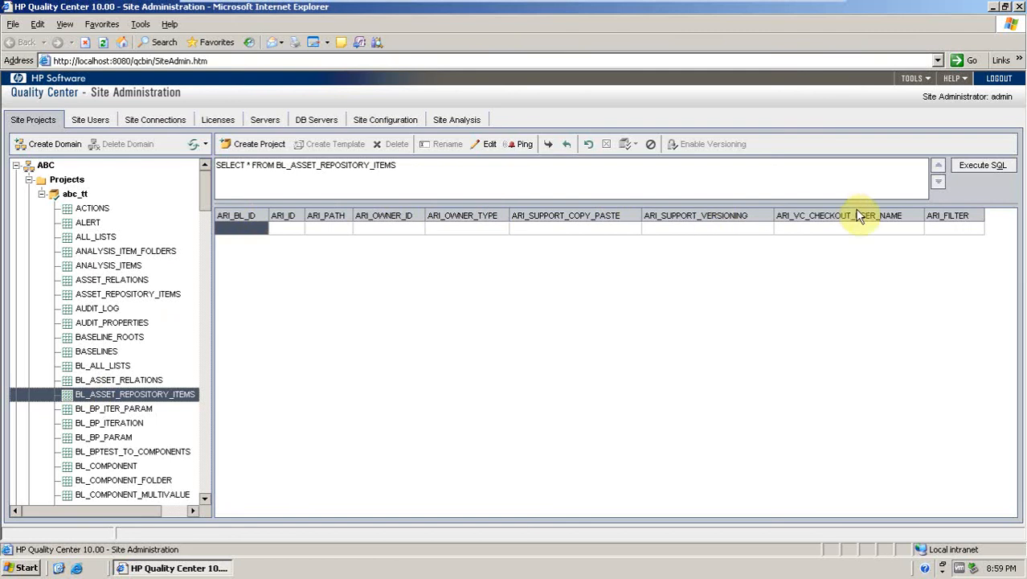
left_click(131, 281)
left_click(102, 237)
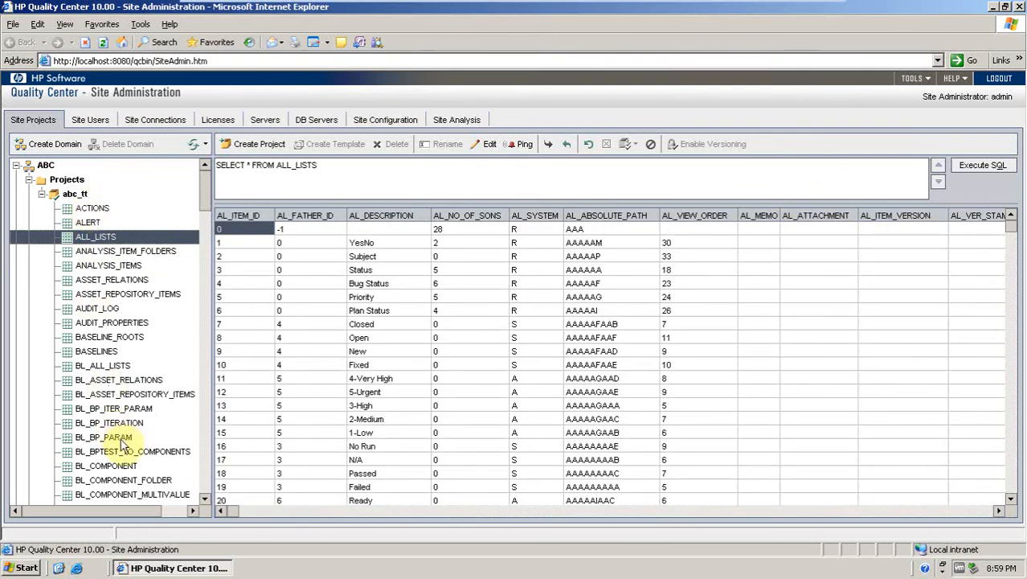
left_click(89, 225)
left_click(87, 208)
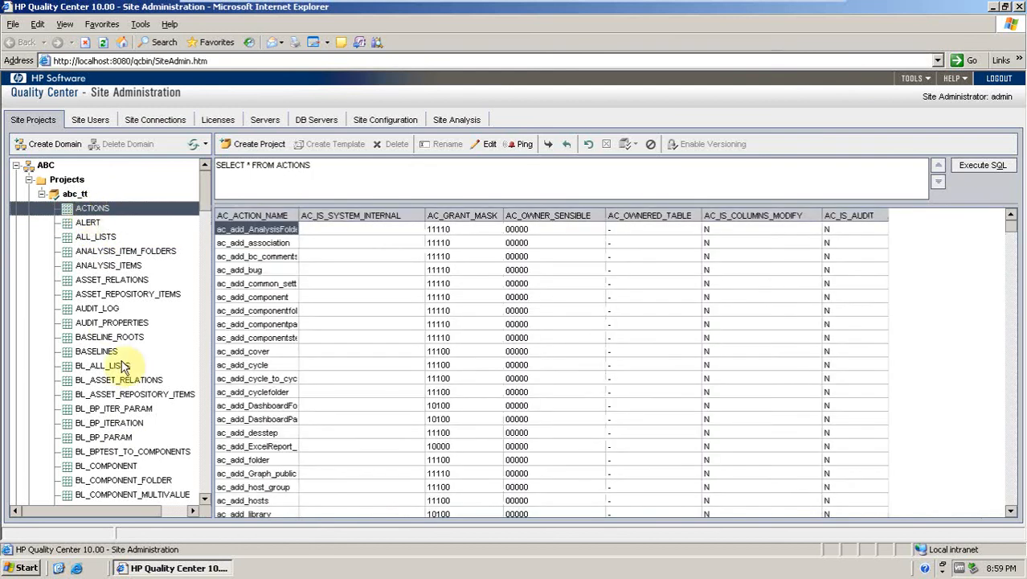
left_click(90, 452)
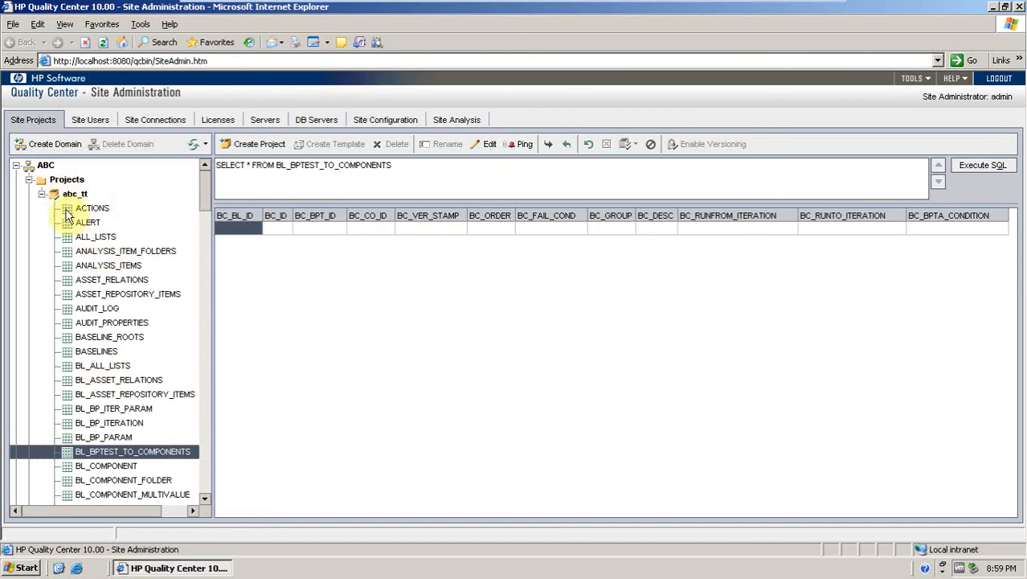
Collapse the abc_tt project's table list.
left_click(43, 196)
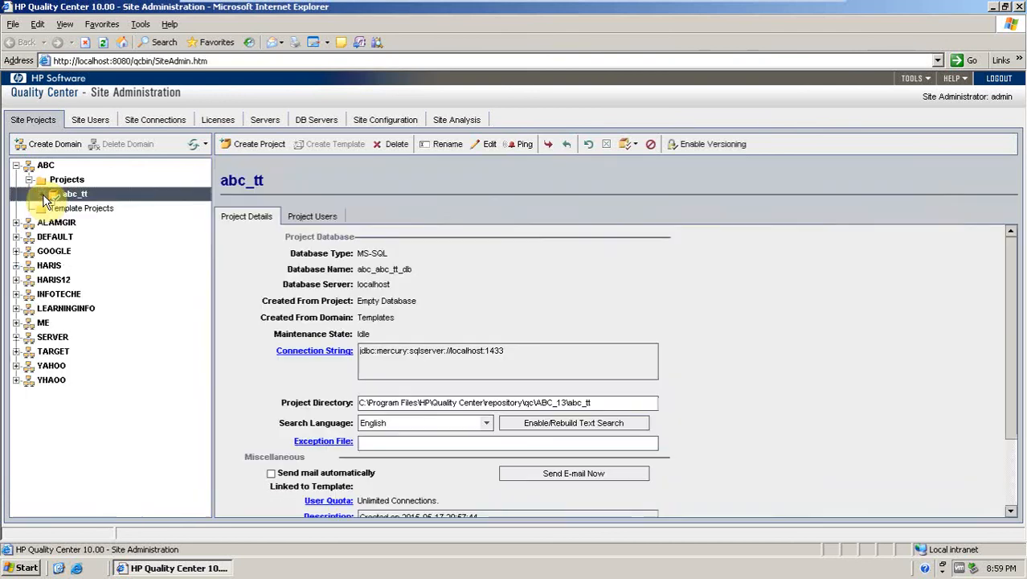
left_click(43, 196)
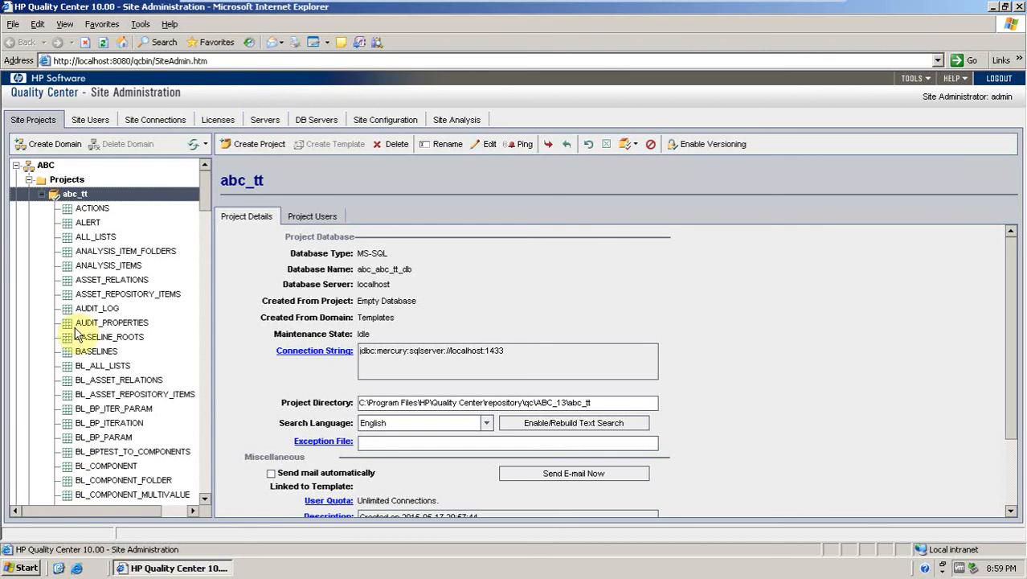
left_click(43, 194)
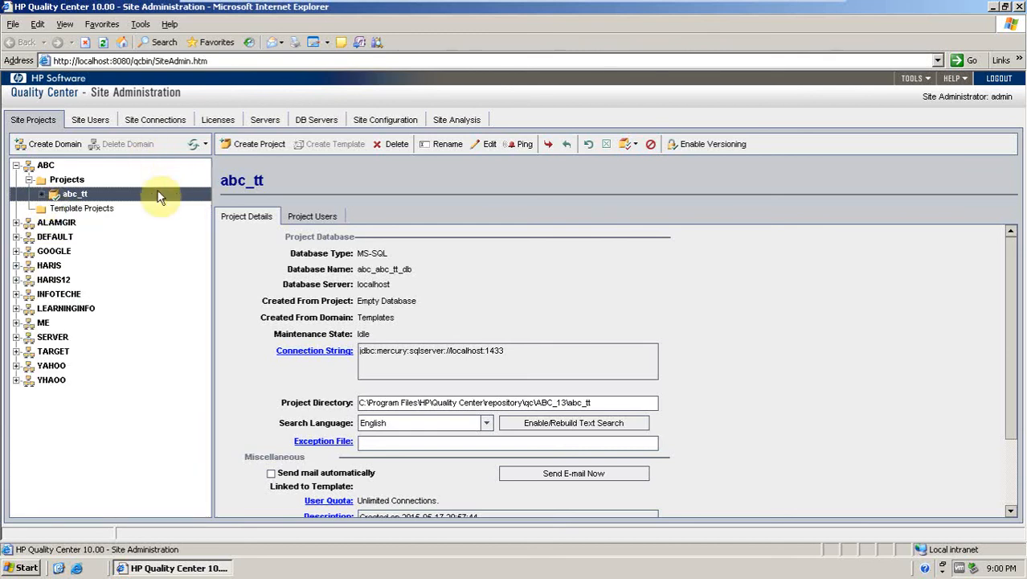
Open the Site Users page and scroll through the list of site users.
left_click(93, 120)
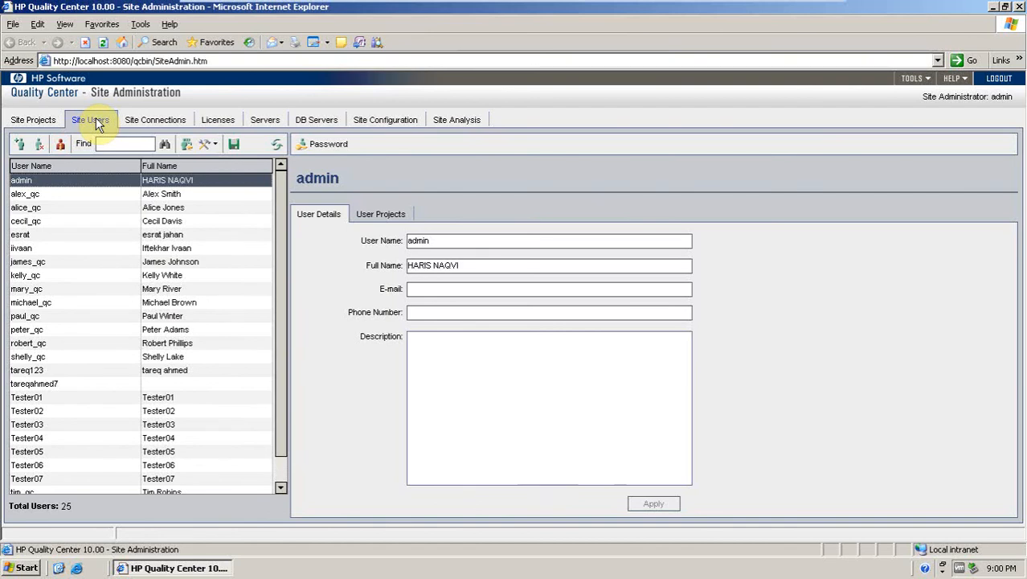
left_click(283, 268)
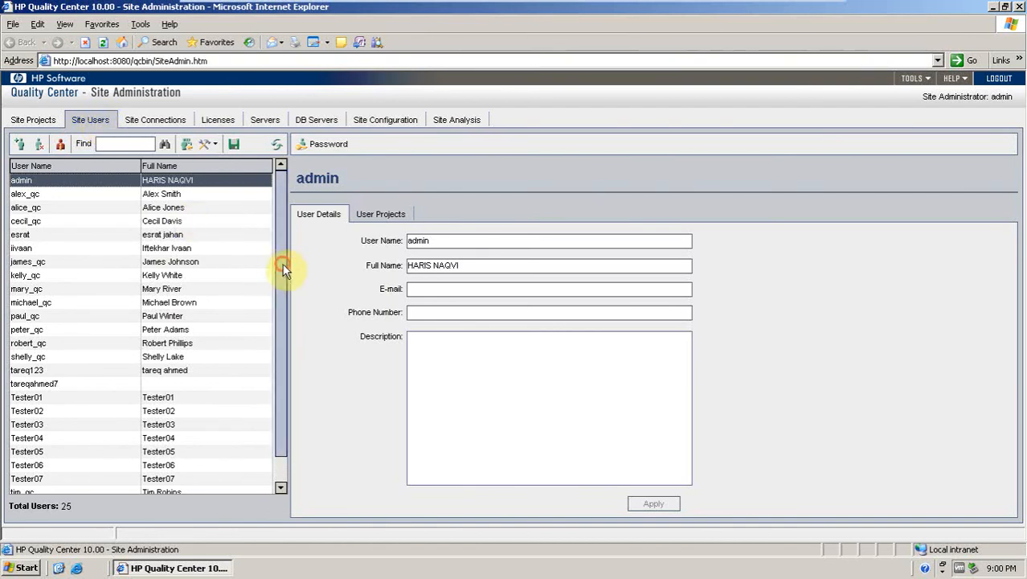
left_click_drag(282, 269, 294, 347)
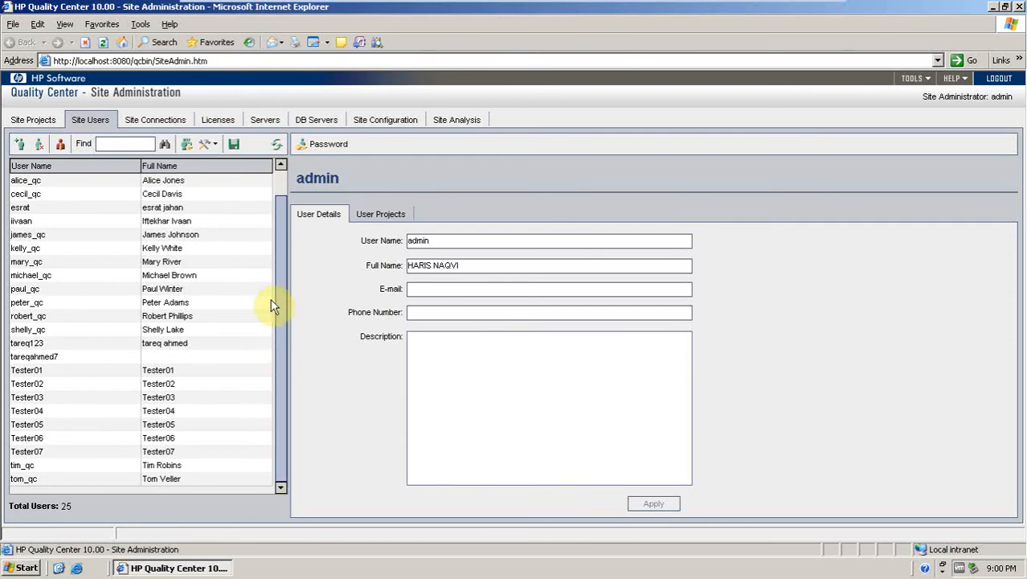
scroll(277, 268, "up", 2)
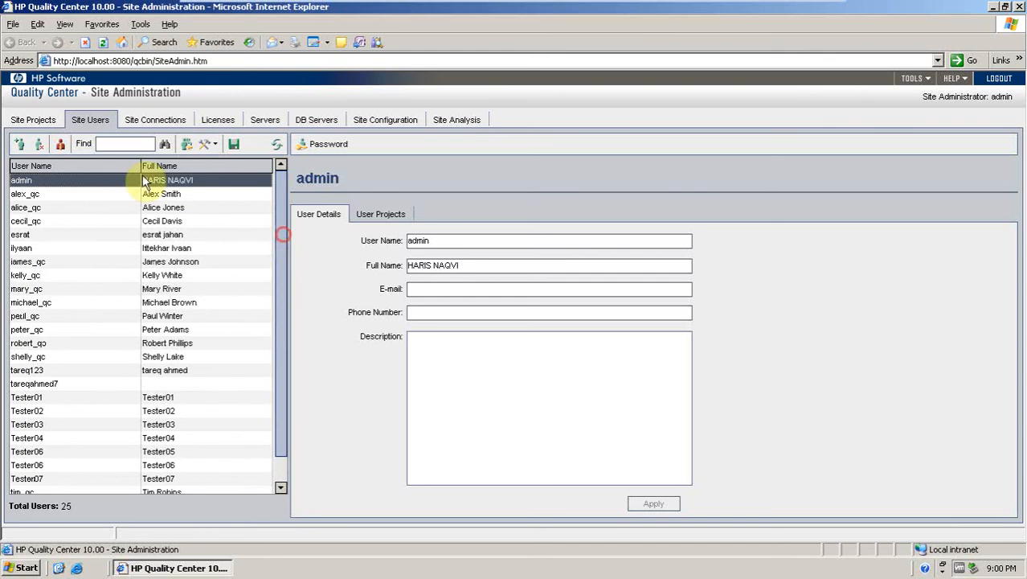
Start a new site user with user name abc123 and enter the user's full name.
left_click(19, 145)
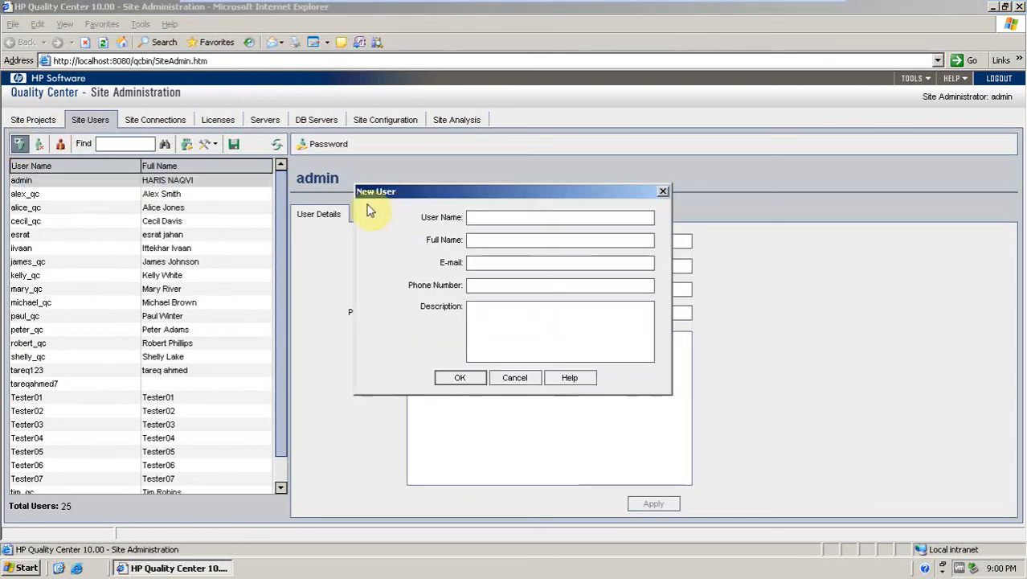
left_click(486, 217)
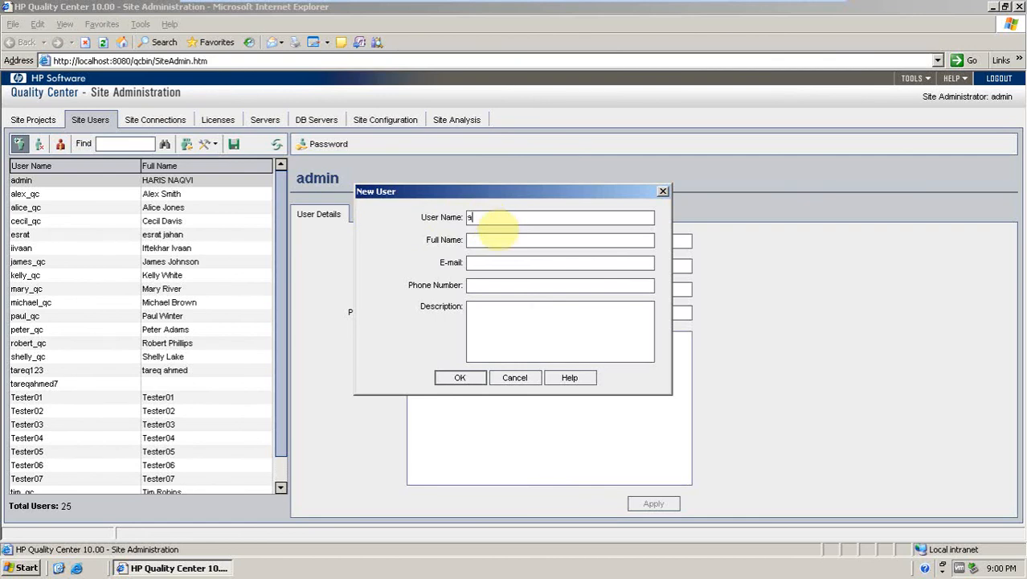
type("abc123")
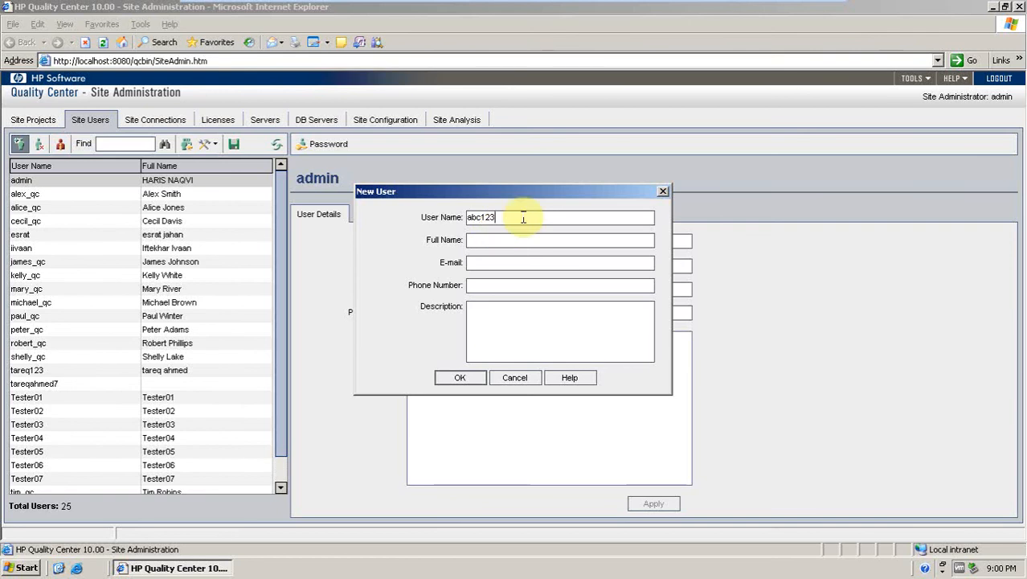
left_click(574, 239)
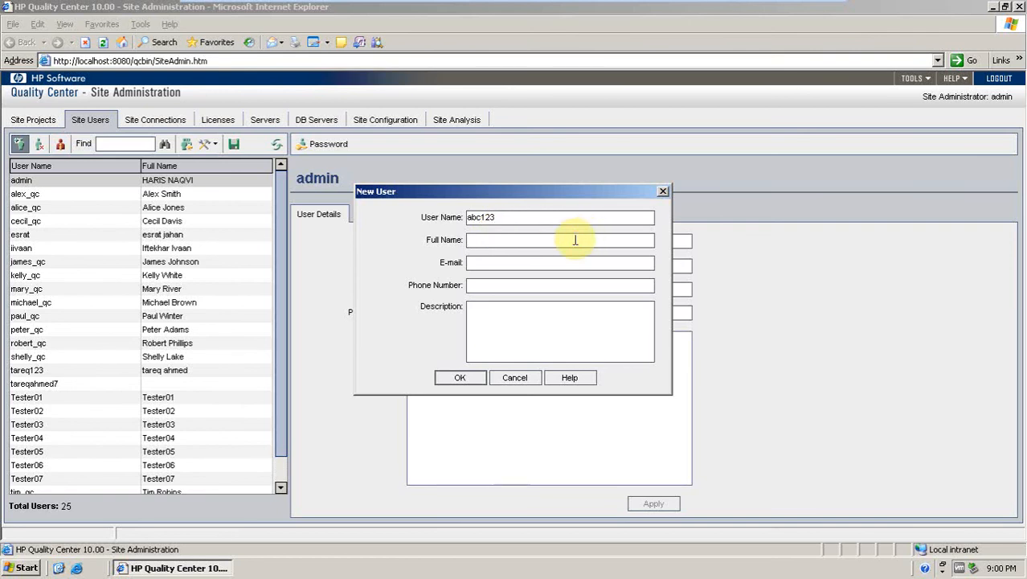
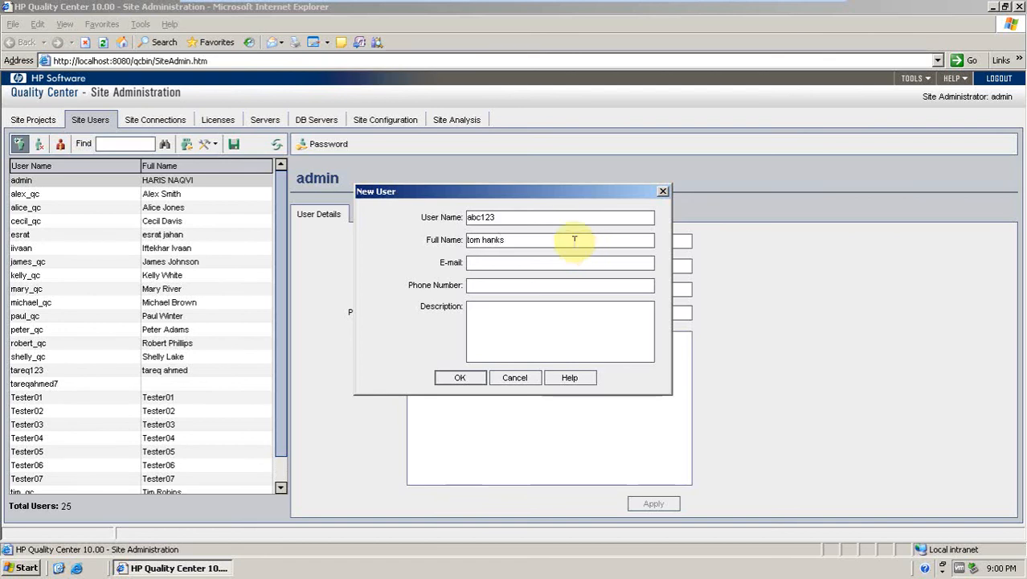
Fill in the new user's e-mail address, phone number and the description QA Tester, and confirm the new user.
left_click(577, 263)
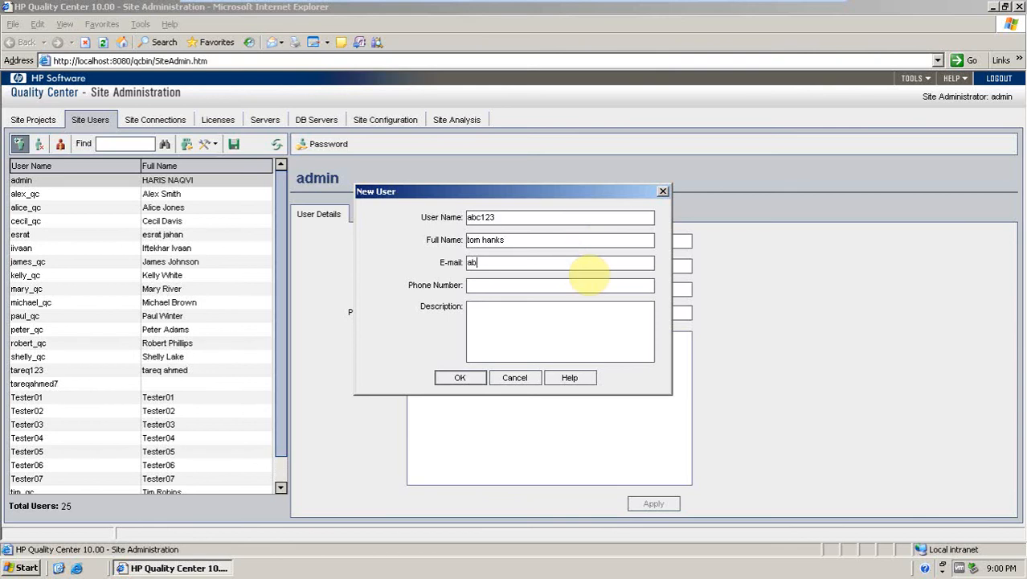
type("@yahoo.com")
left_click(586, 282)
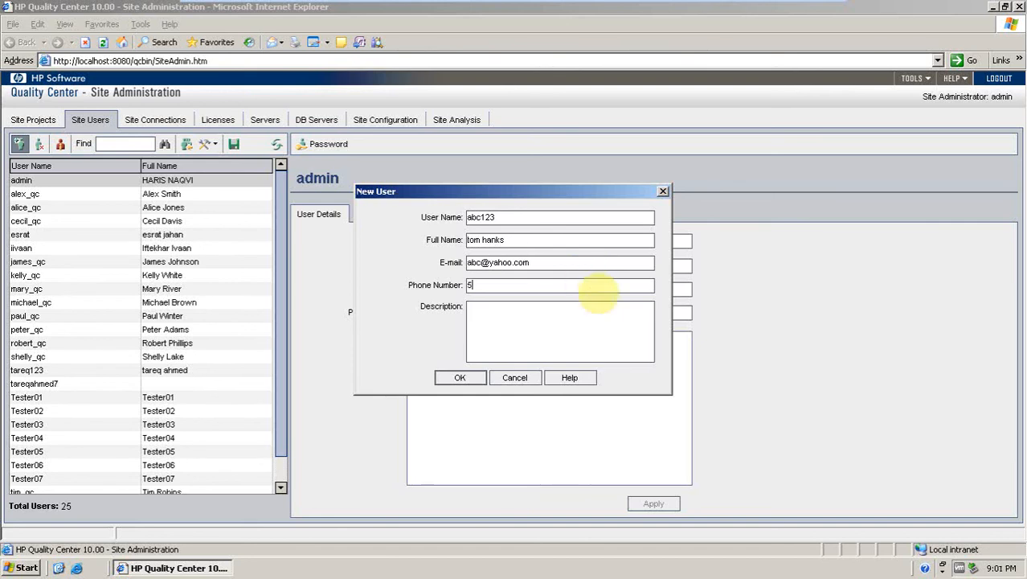
type("555-666-8888")
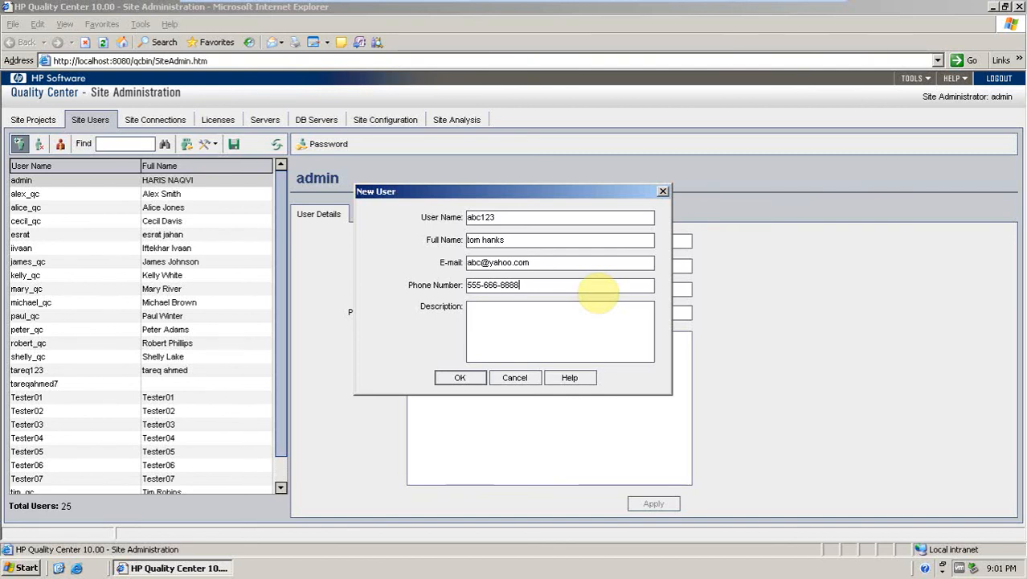
left_click(600, 326)
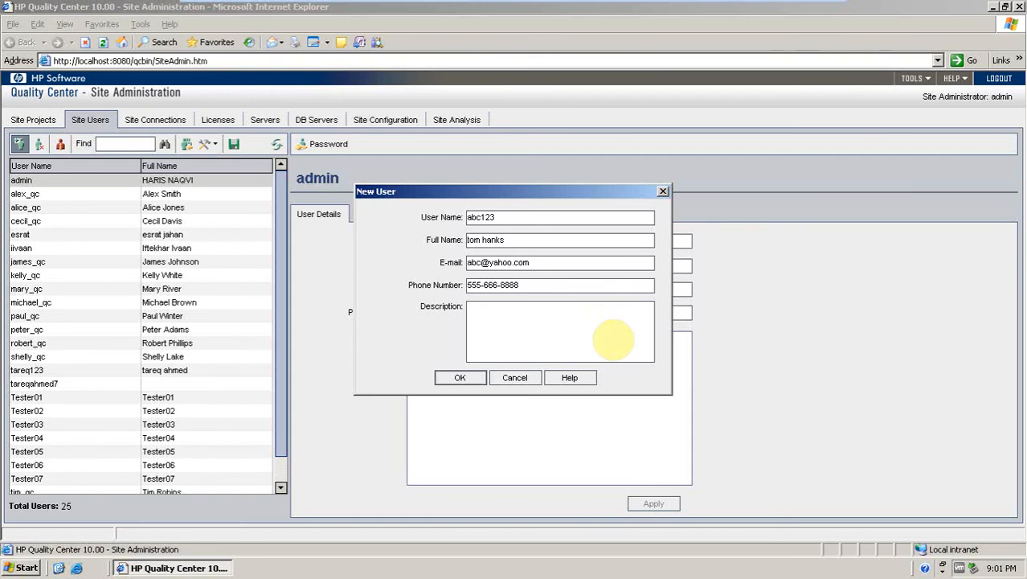
type("QA Tester")
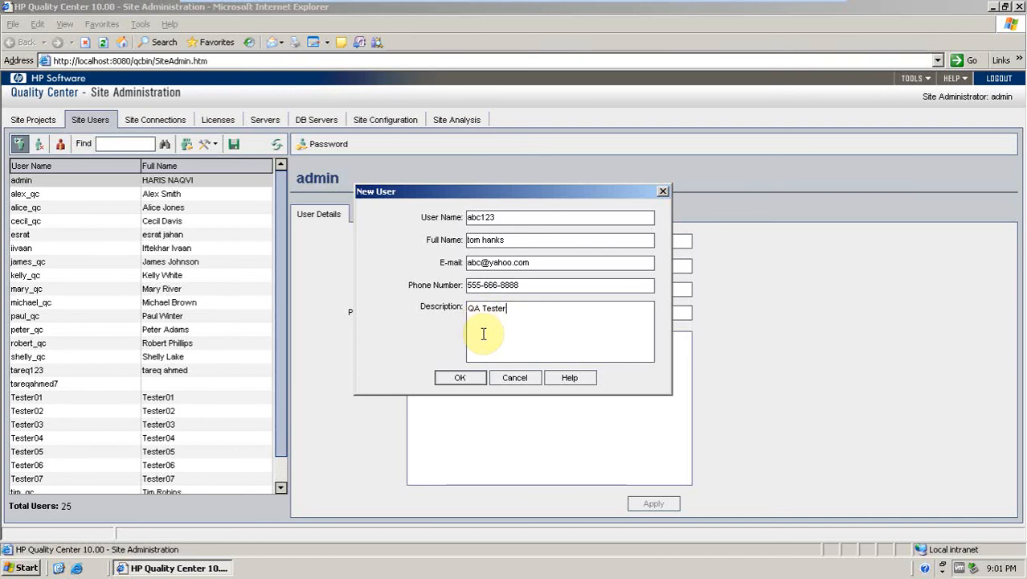
left_click(457, 381)
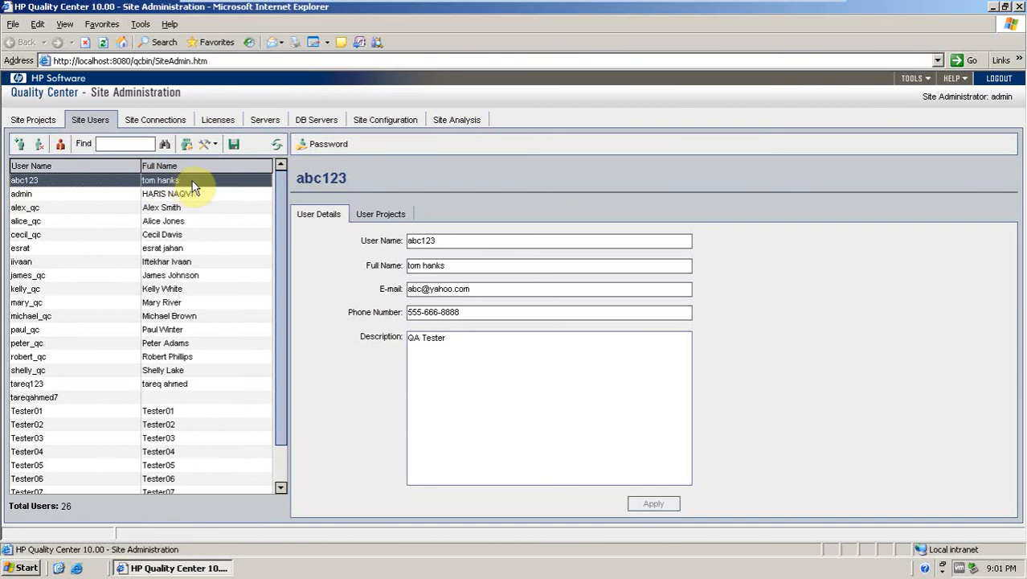
Add user abc123 from the site users list to the abc_tt project's users and make it project administrator.
left_click(32, 122)
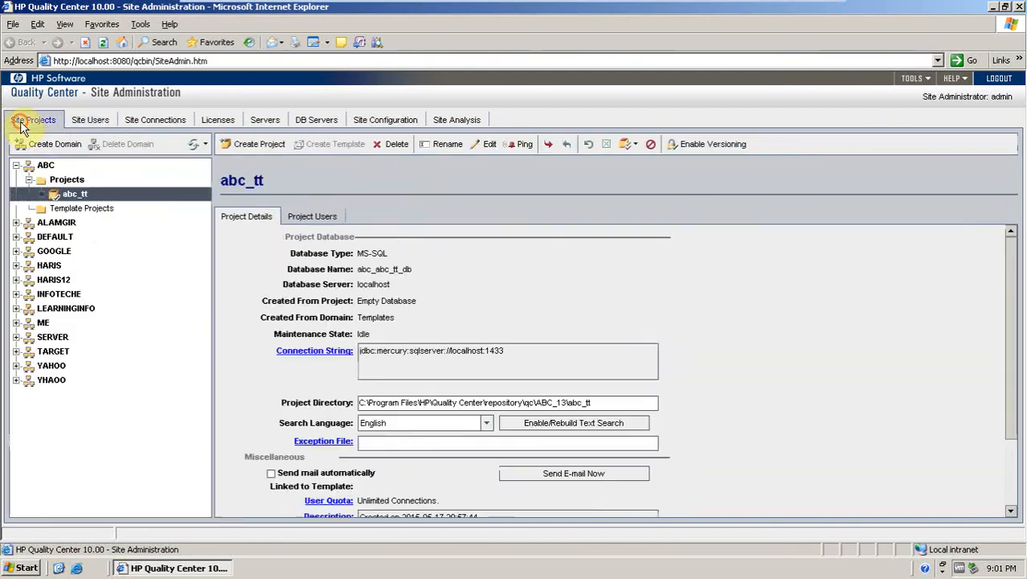
left_click(296, 222)
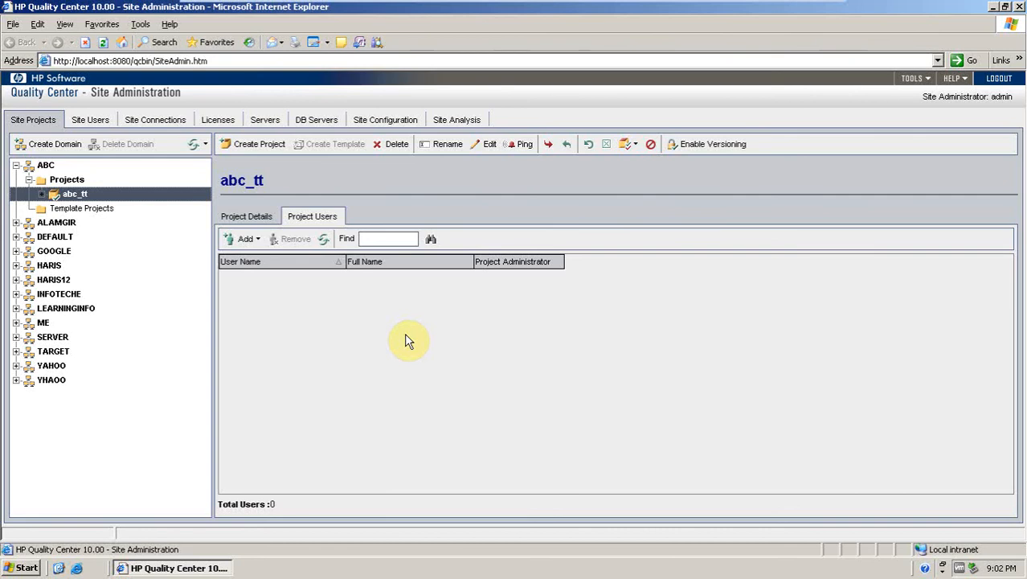
left_click(239, 241)
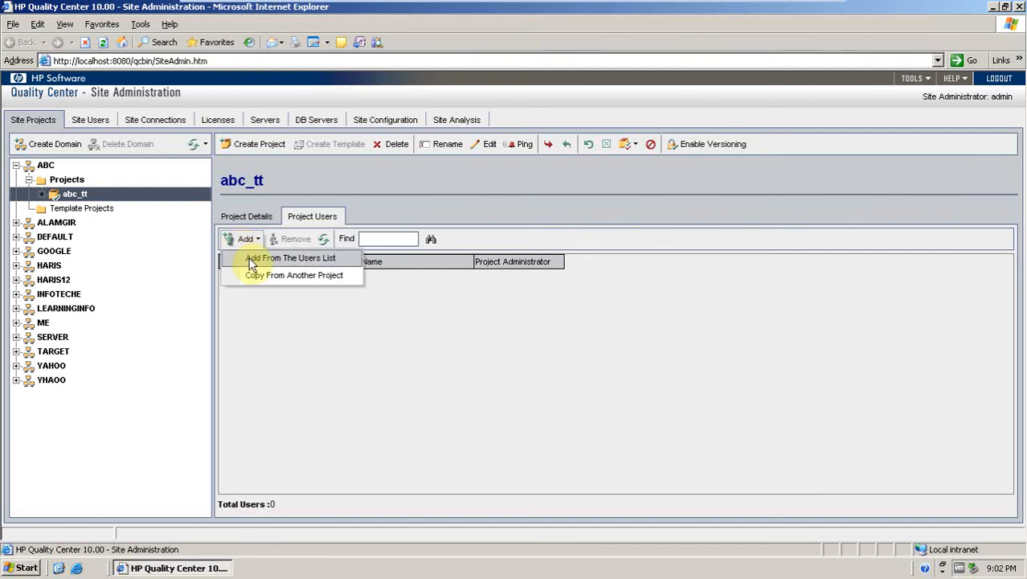
left_click(252, 263)
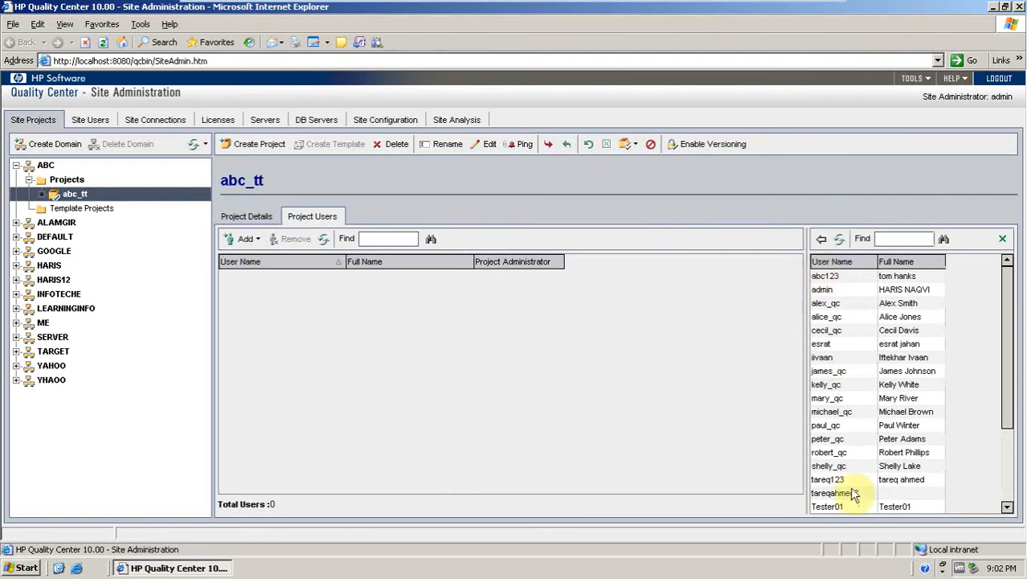
left_click(826, 278)
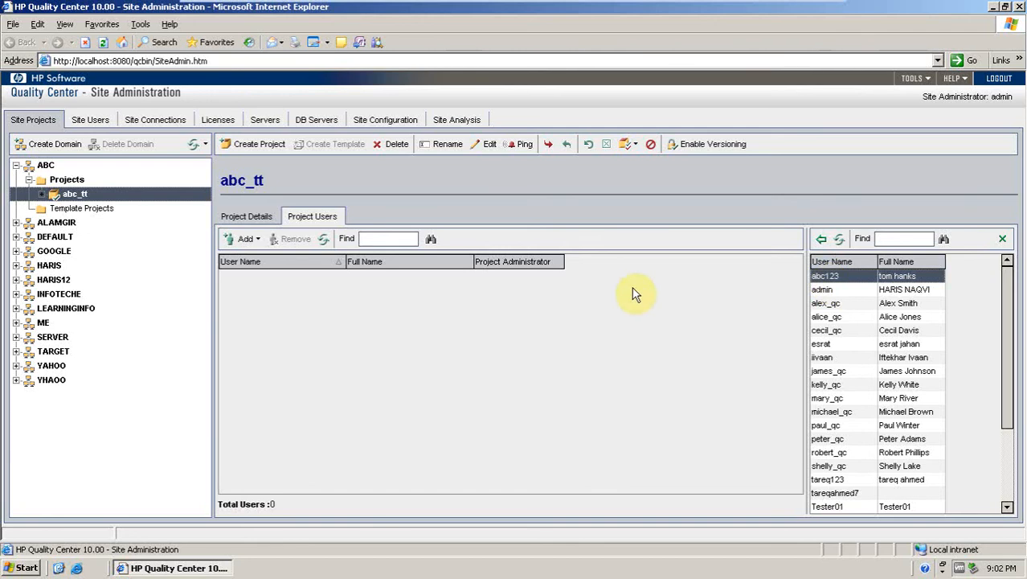
left_click(820, 242)
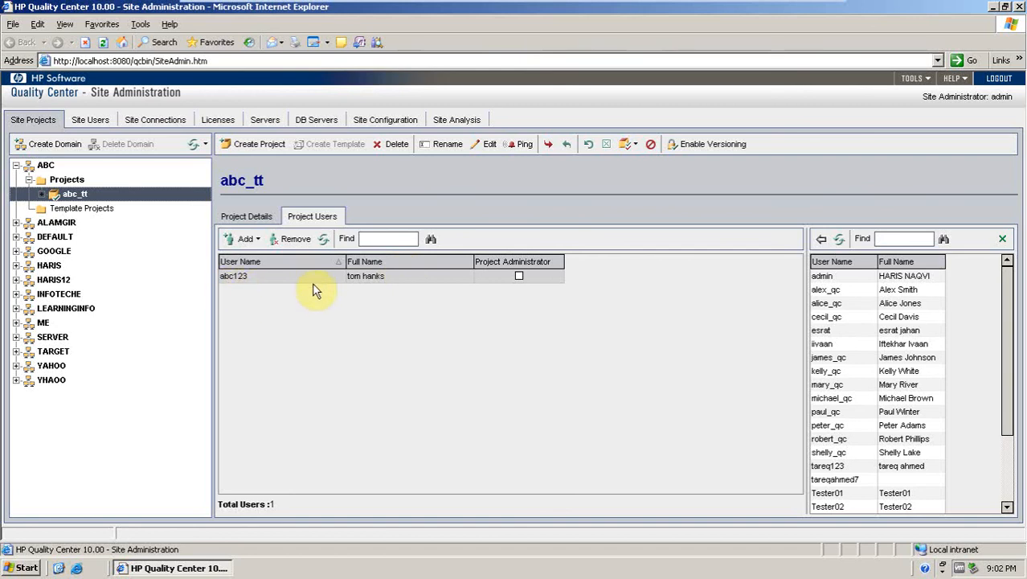
left_click(519, 276)
left_click(520, 277)
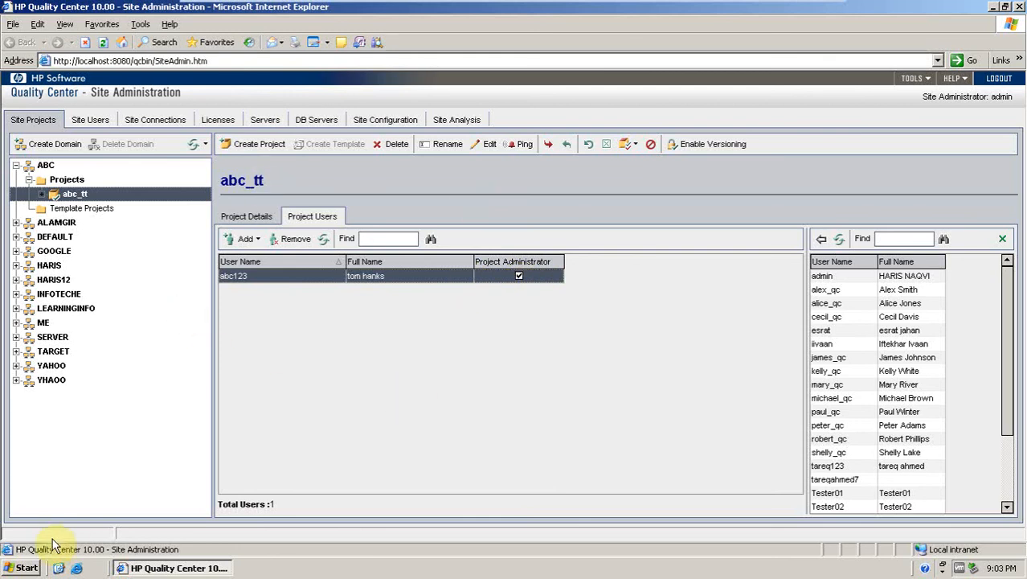
Open Notepad and write the line '1. Create a Domain'.
left_click(27, 569)
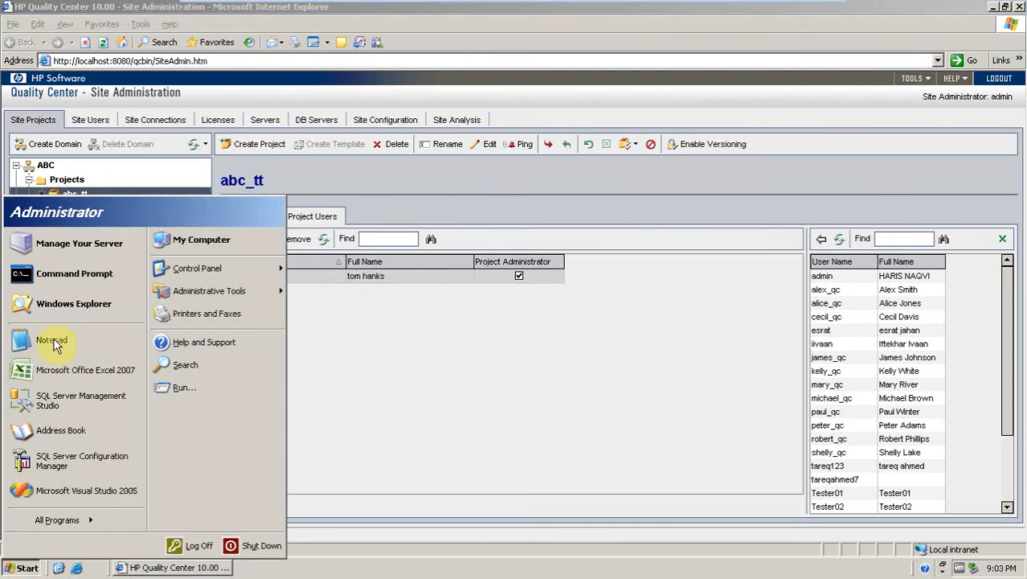
left_click(51, 340)
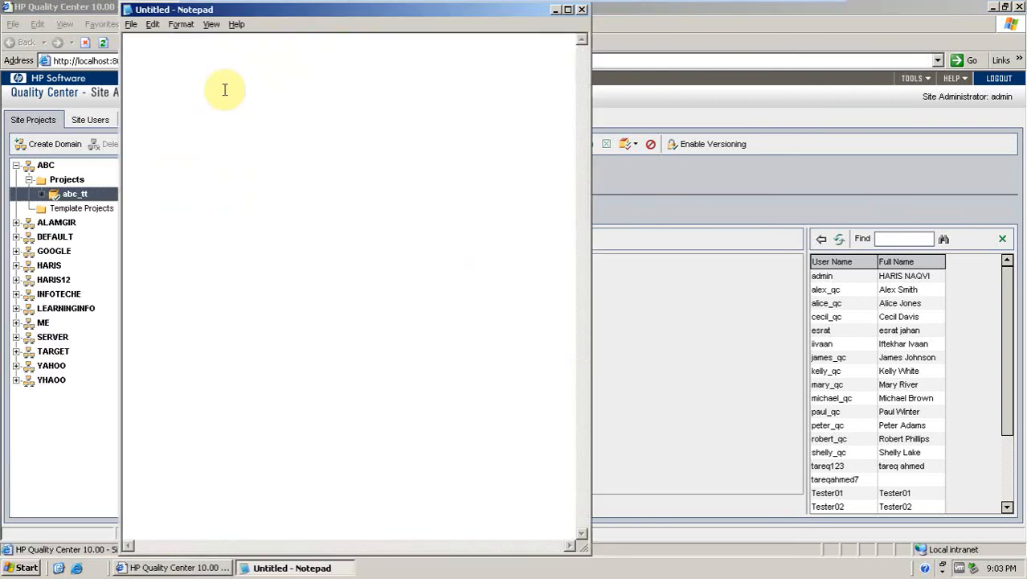
type("1. ")
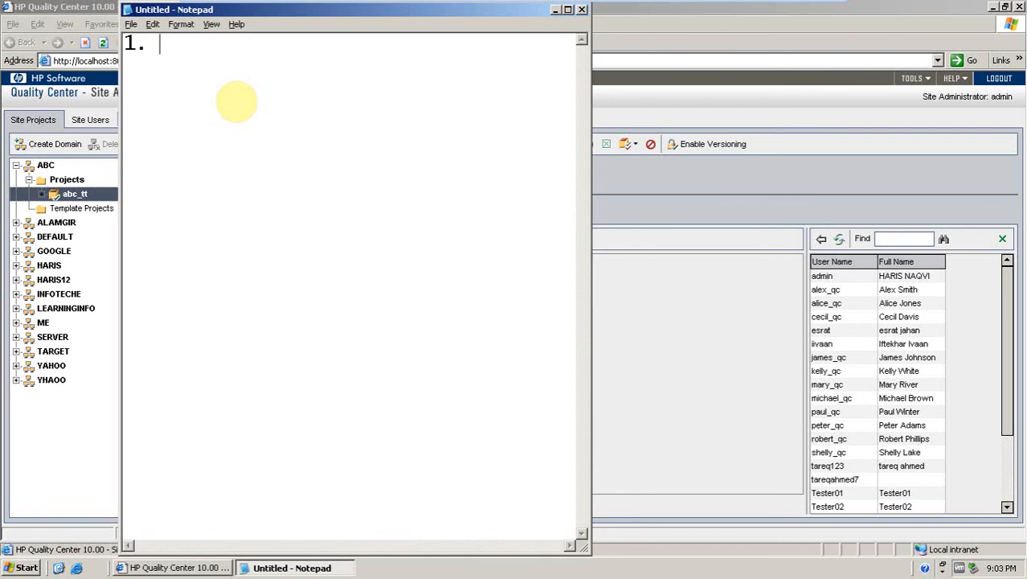
type("Create ")
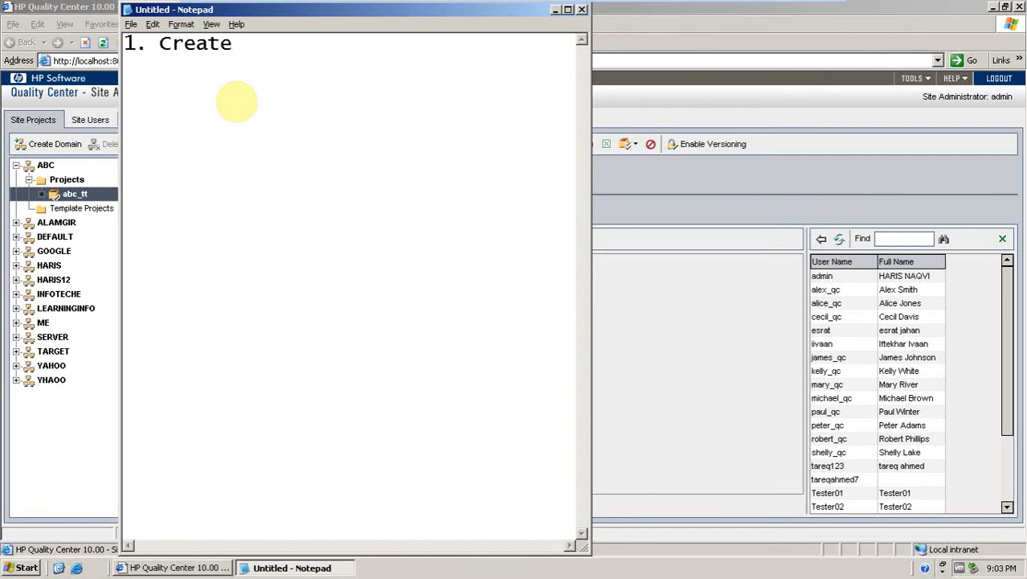
type("a Dom")
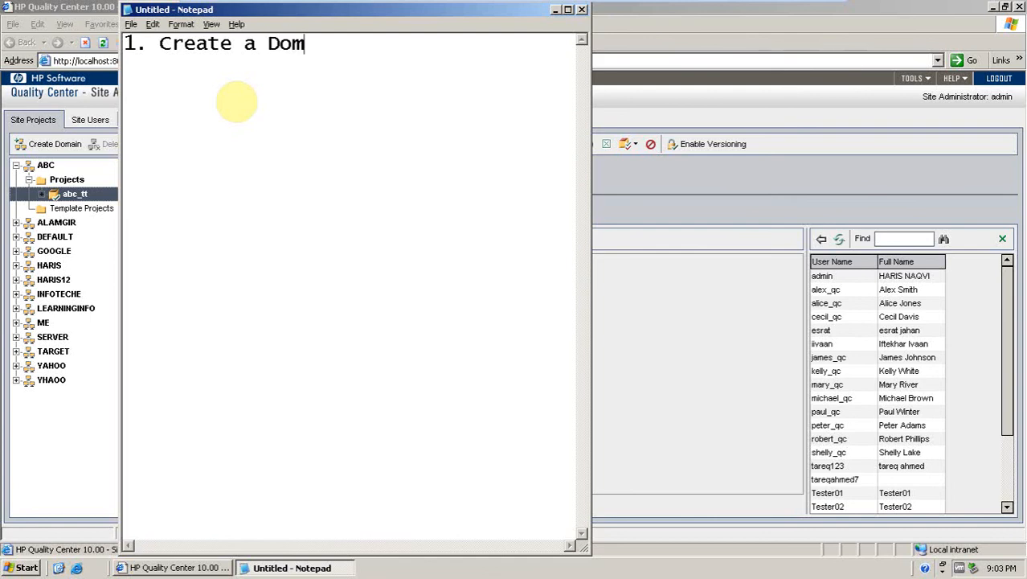
type("ain")
key("Return")
Add the lines '2. Create a Project' and '3. Create a site user' to the note.
type("2. C")
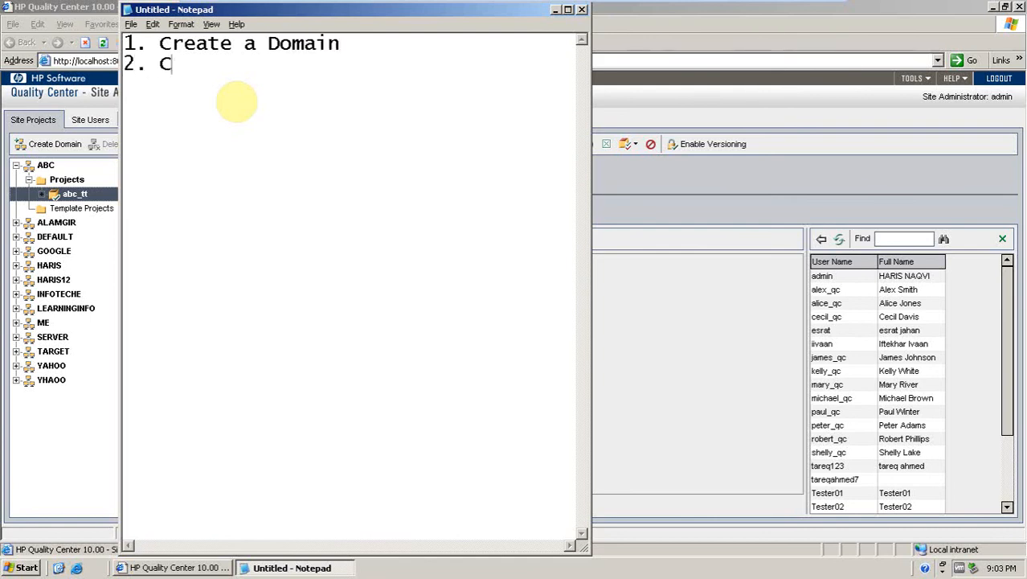
type("reate ")
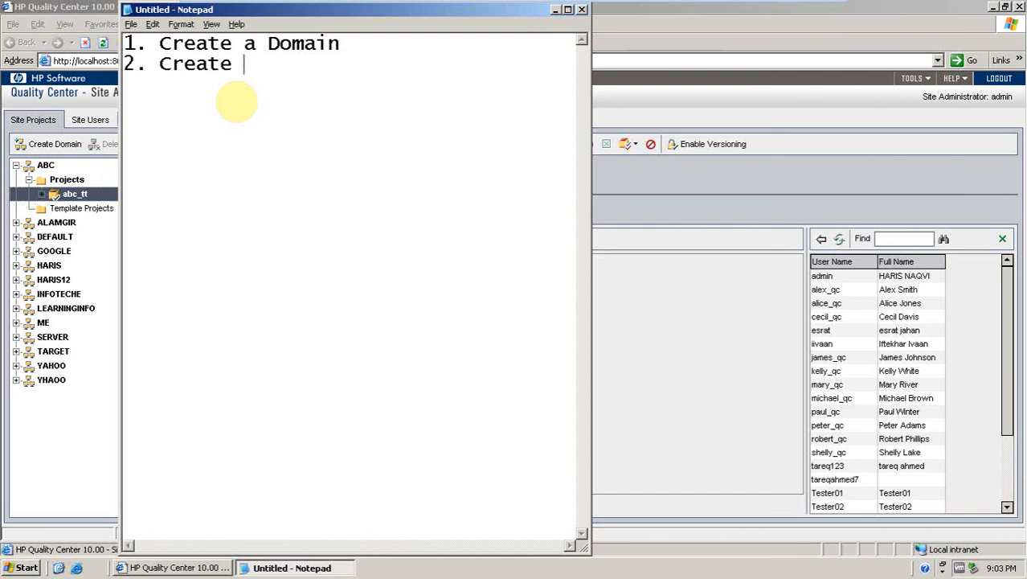
type("a Pro")
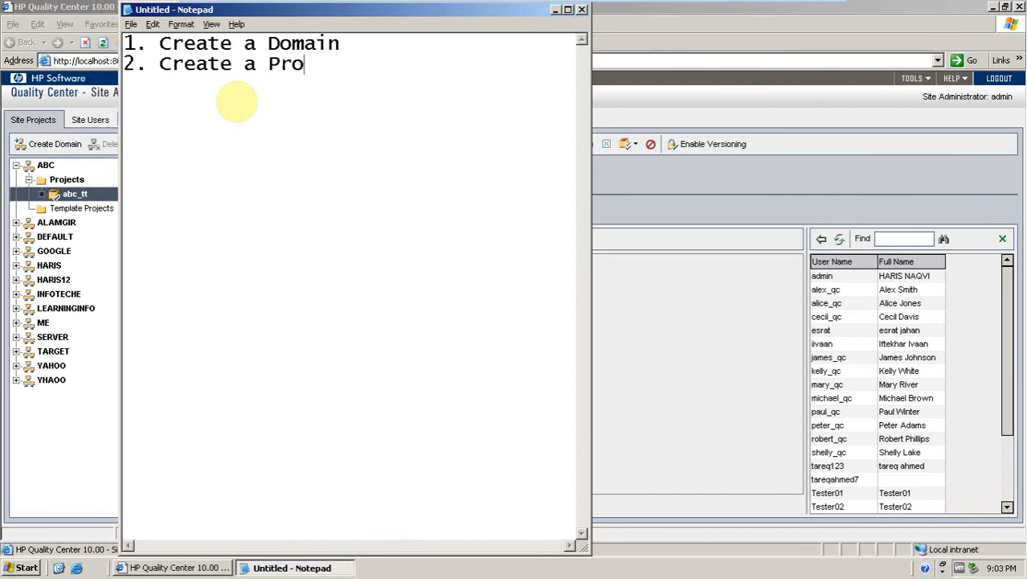
type("jec")
type("t ")
type("3.")
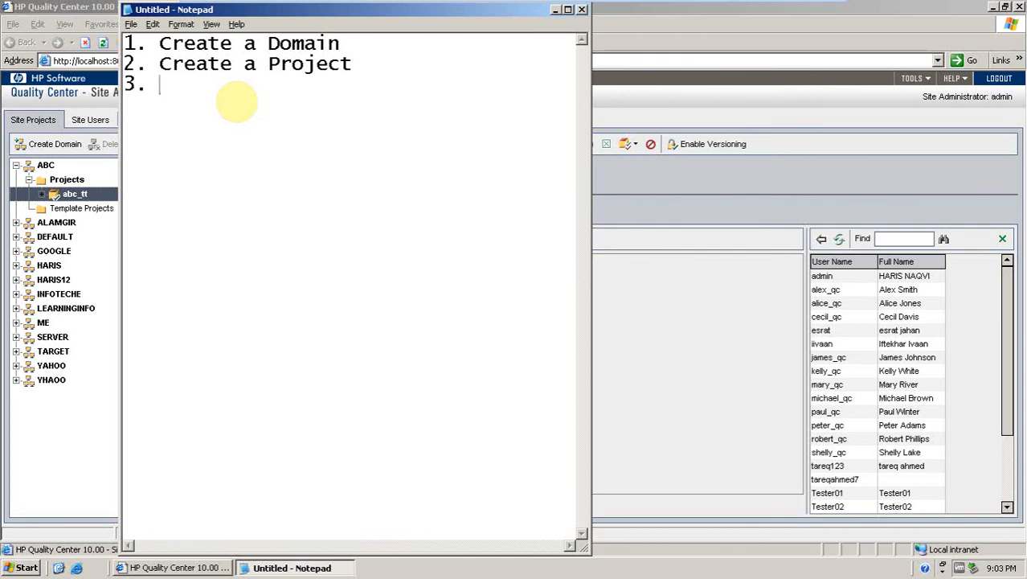
type(" Create ")
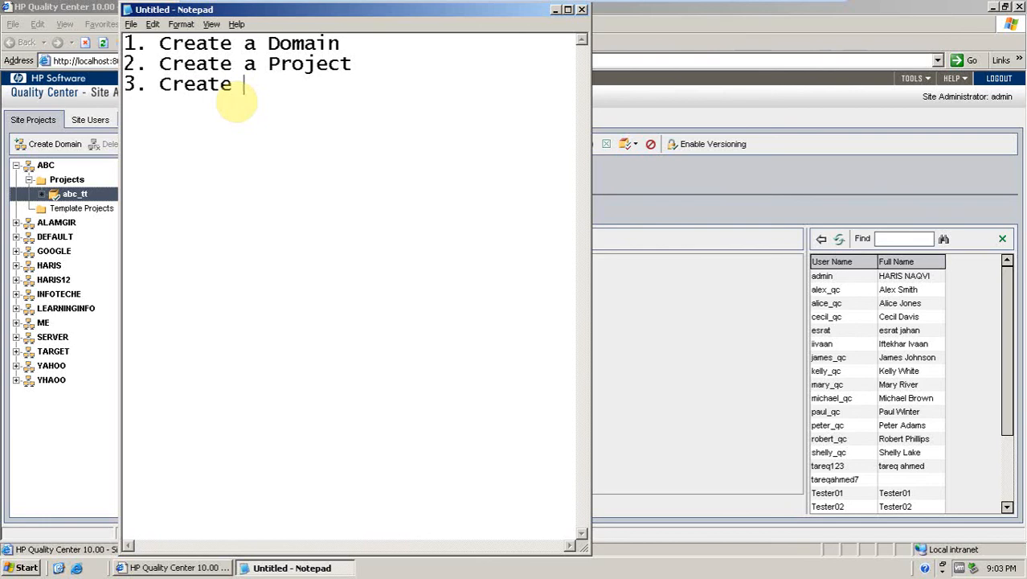
type("a site")
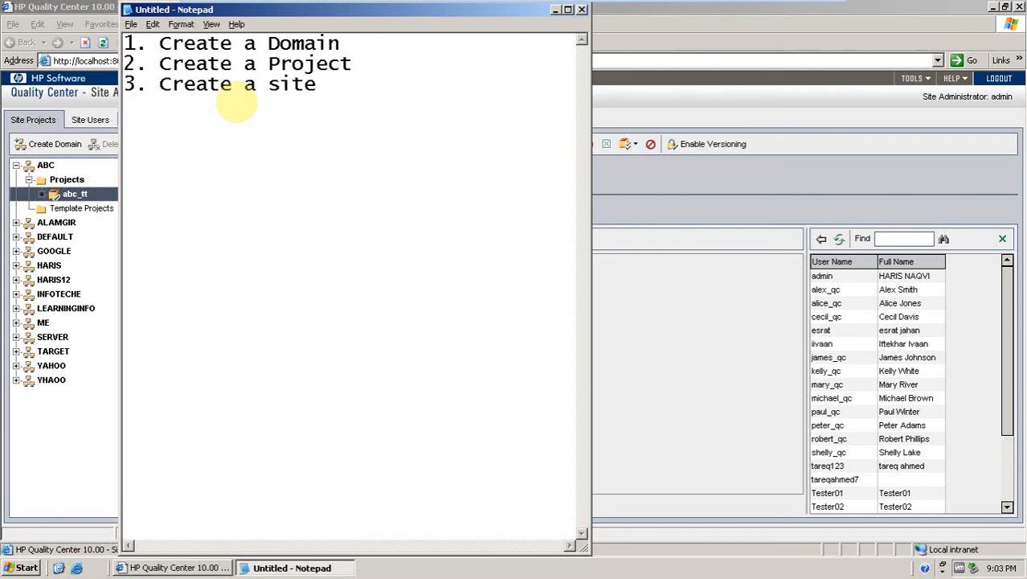
type(" user")
key("Return")
Add the line '4. Assigned project user' to the note and start a new line.
type("4. A")
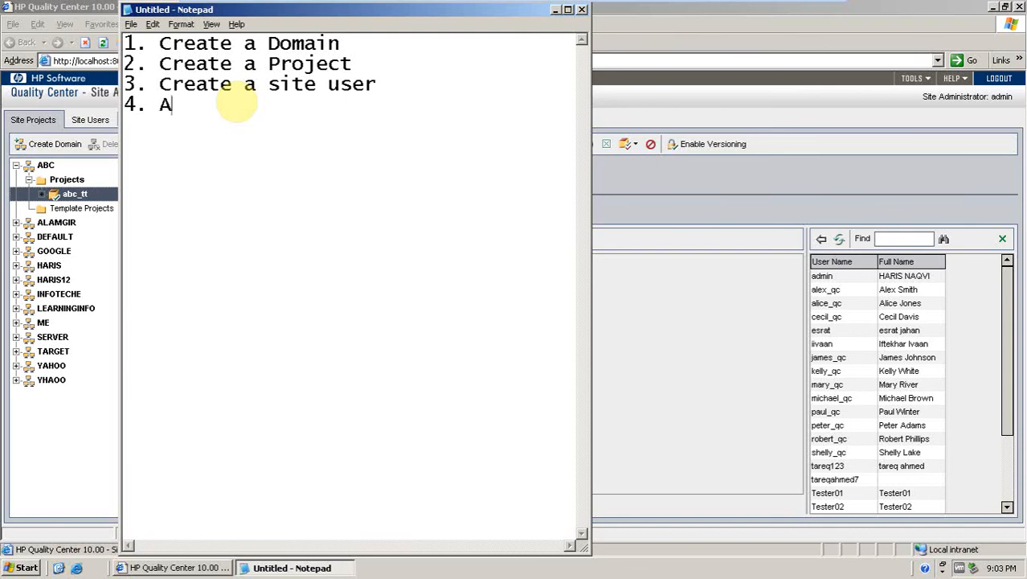
type("ssigne")
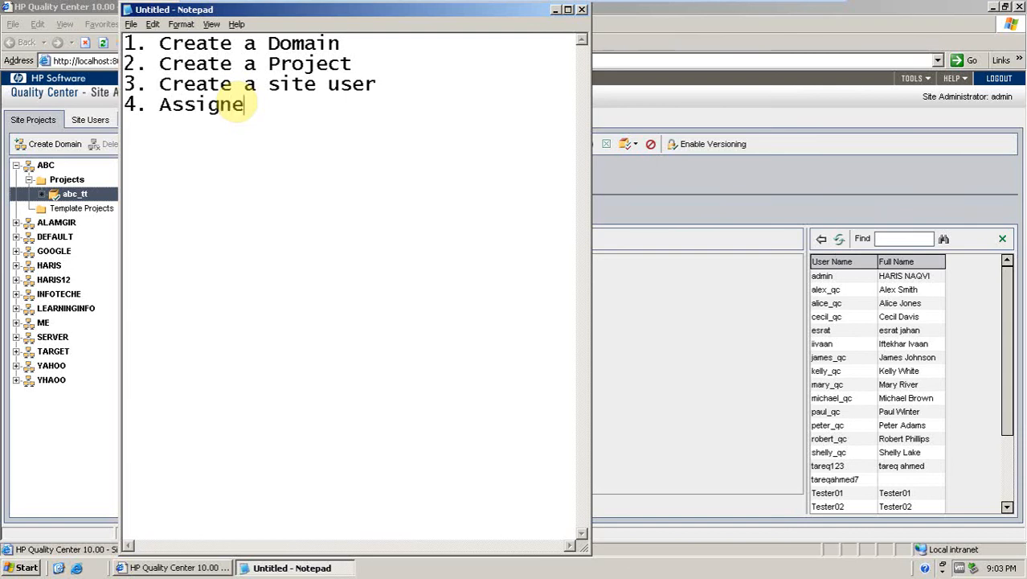
type("d project ")
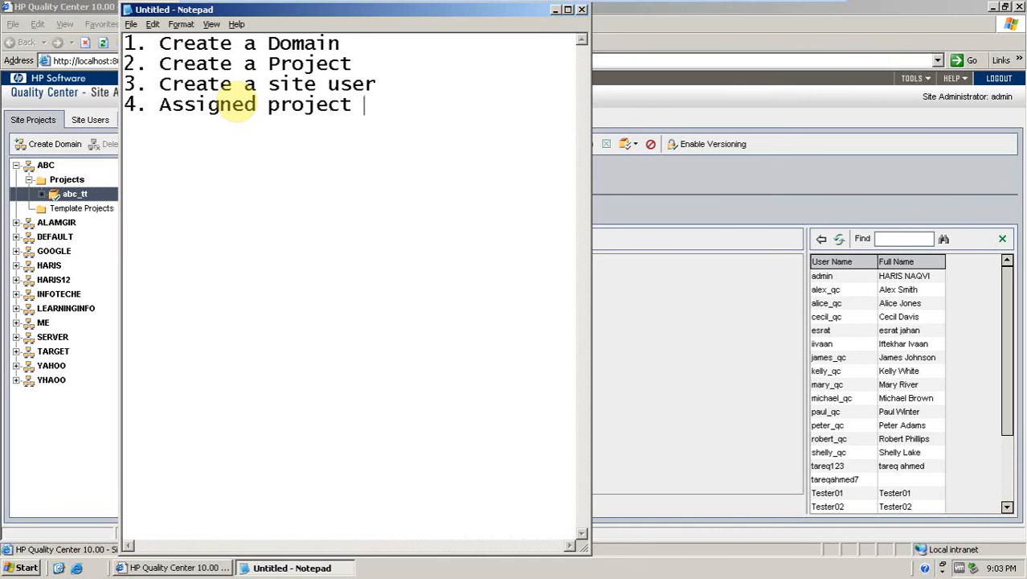
type("user")
key("Return")
Add the line '5. Assigned Project user as Admin' to the note and start a new line.
type("5. ")
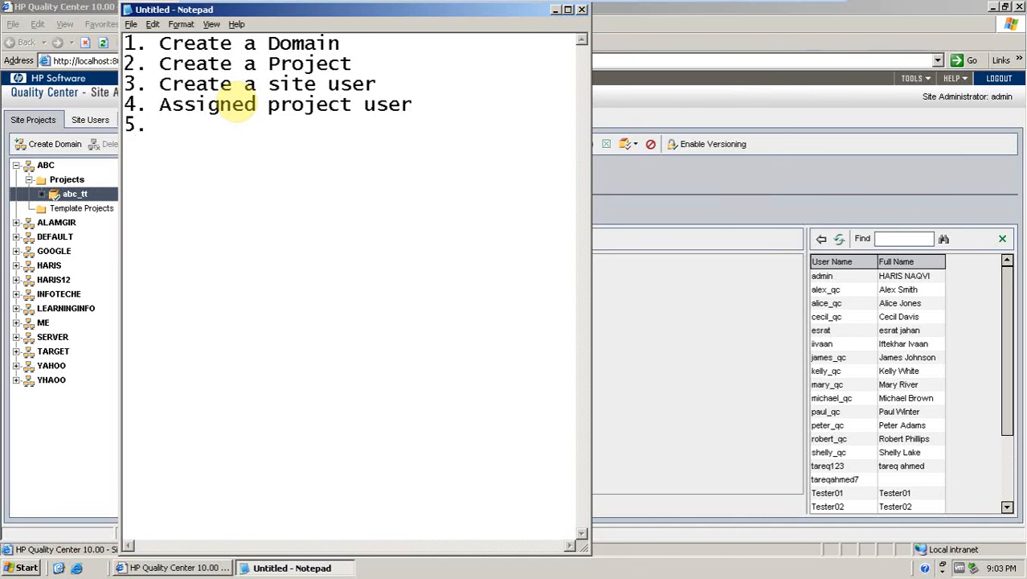
type("Assig")
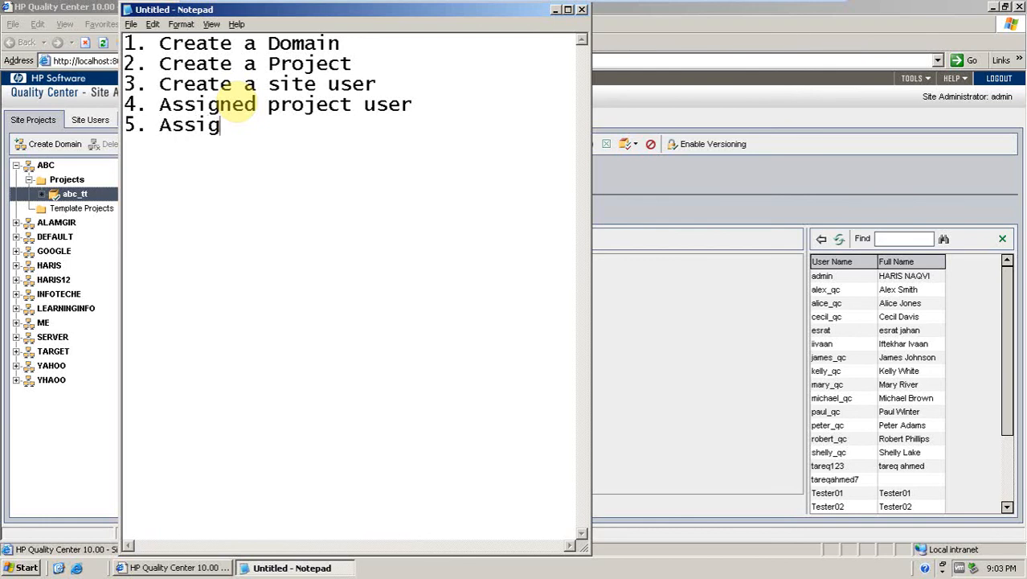
type("ned Pr")
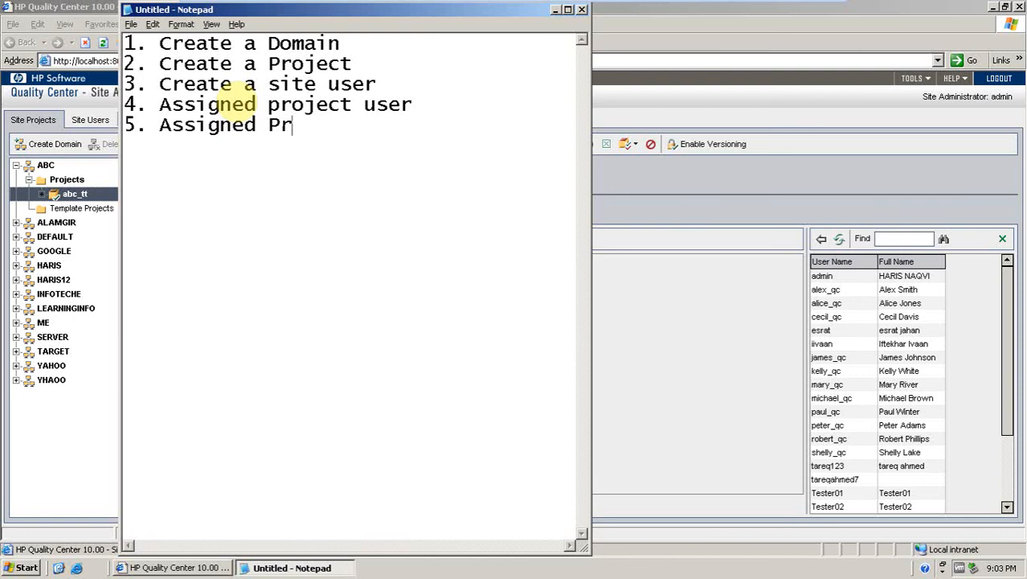
type("oject user ")
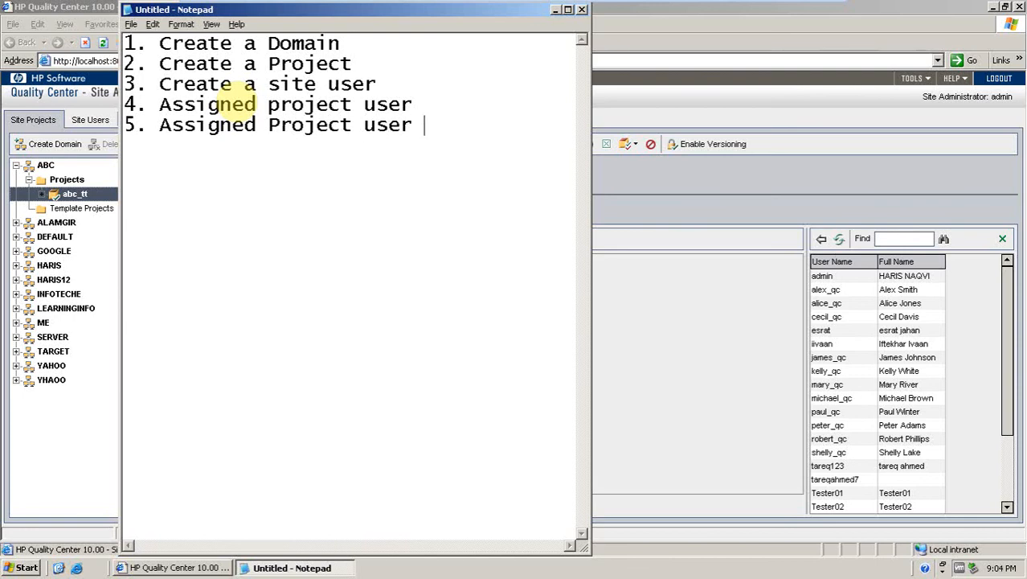
type("as Admin")
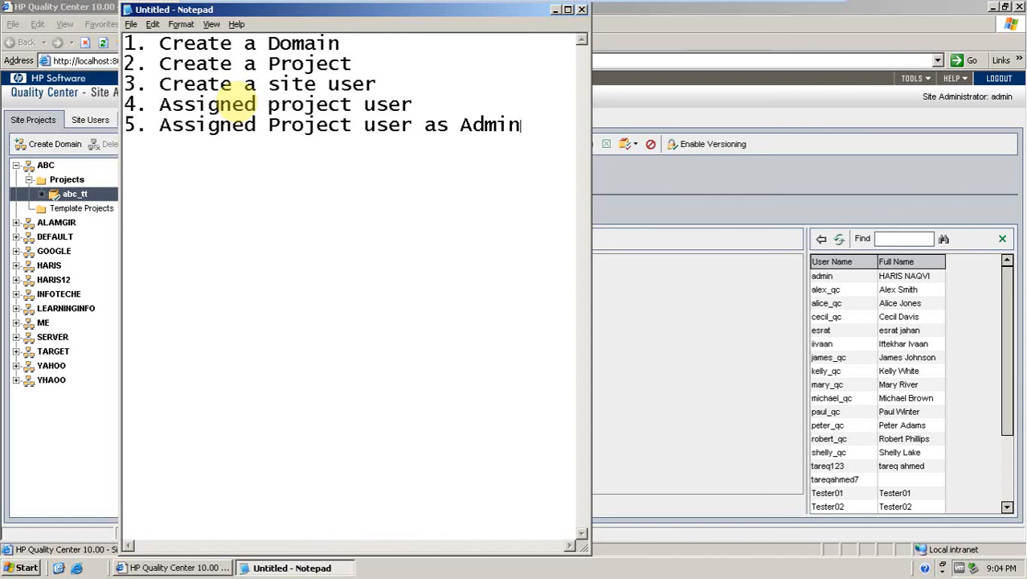
key("Return")
Add the line '6. Logout' and close Notepad without saving the note.
type("6. Logout")
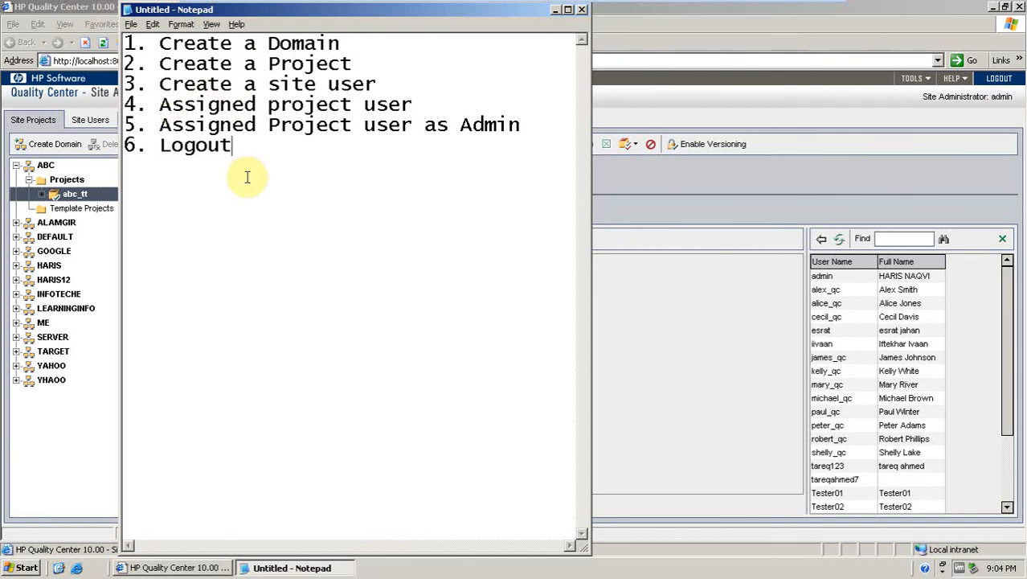
left_click(582, 10)
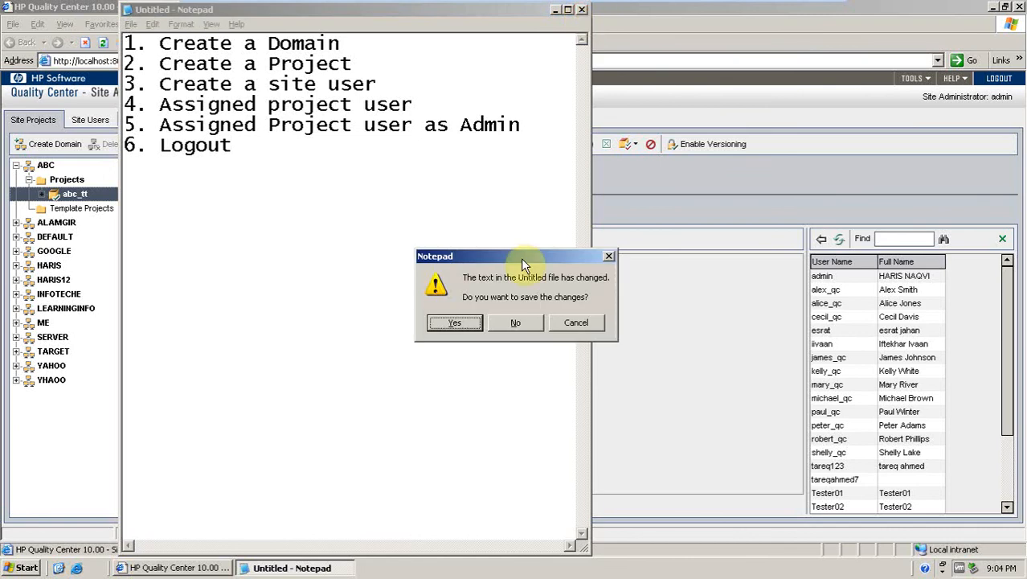
left_click(518, 324)
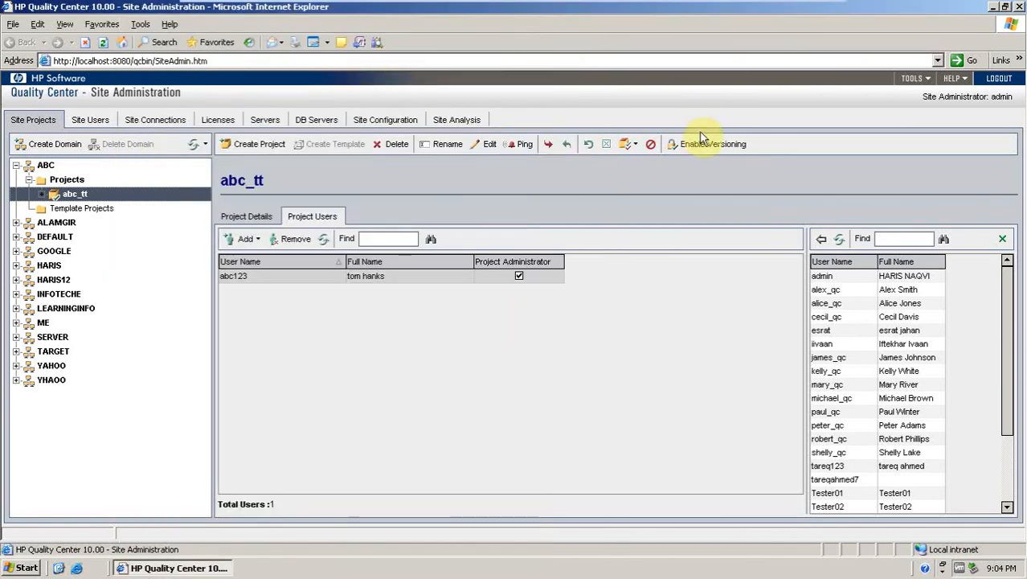
Log out of Site Administration and close the browser window.
left_click(1000, 79)
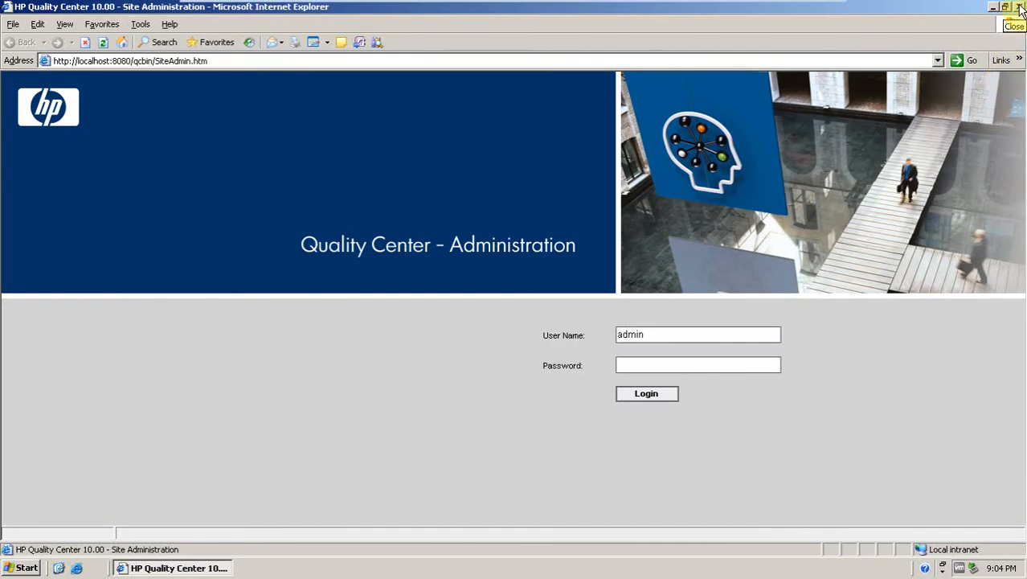
left_click(1019, 8)
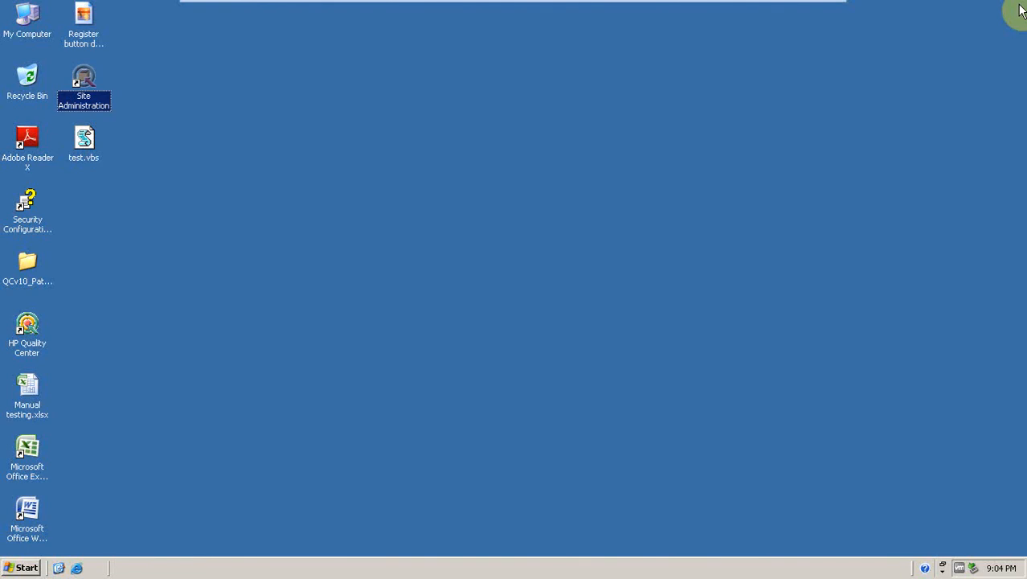
Launch HP Quality Center from the desktop shortcut, maximize the window and open the Quality Center login page.
right_click(310, 191)
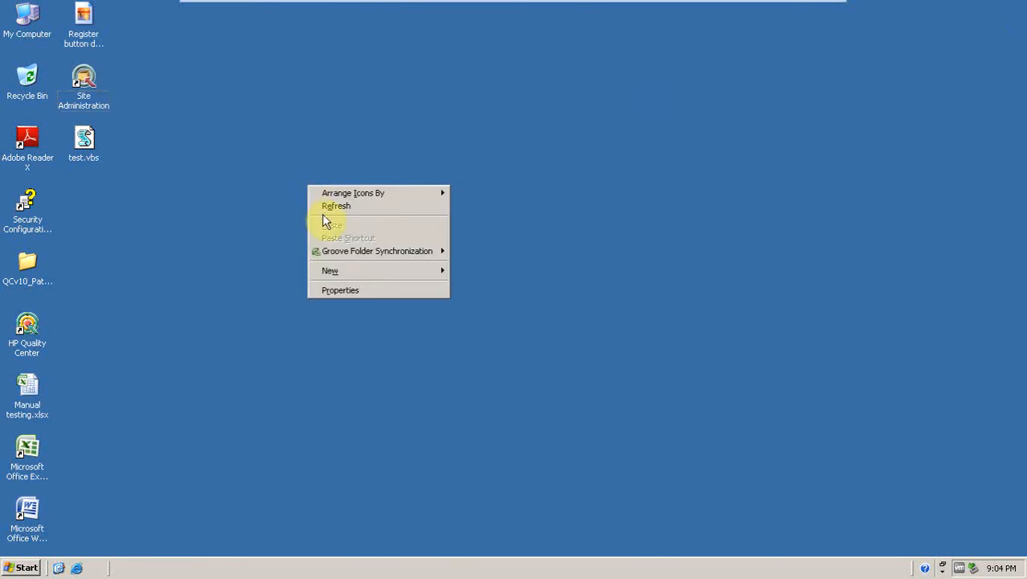
left_click(322, 211)
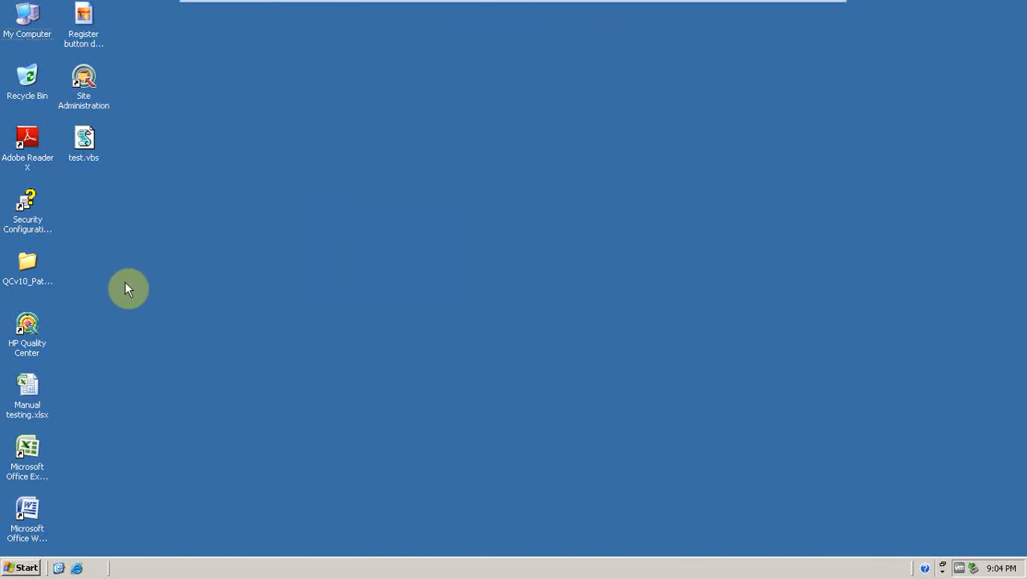
double_click(26, 330)
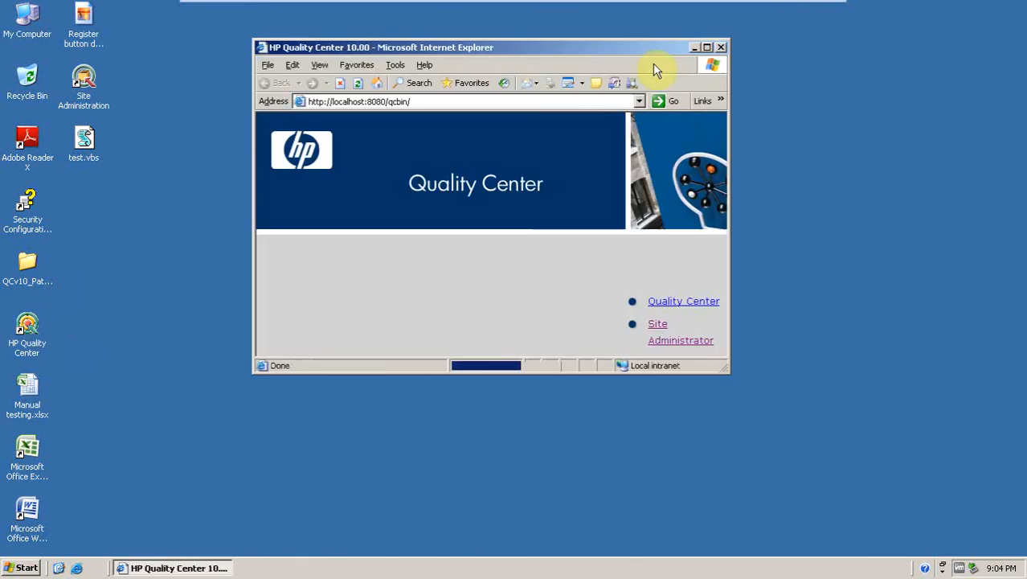
double_click(634, 48)
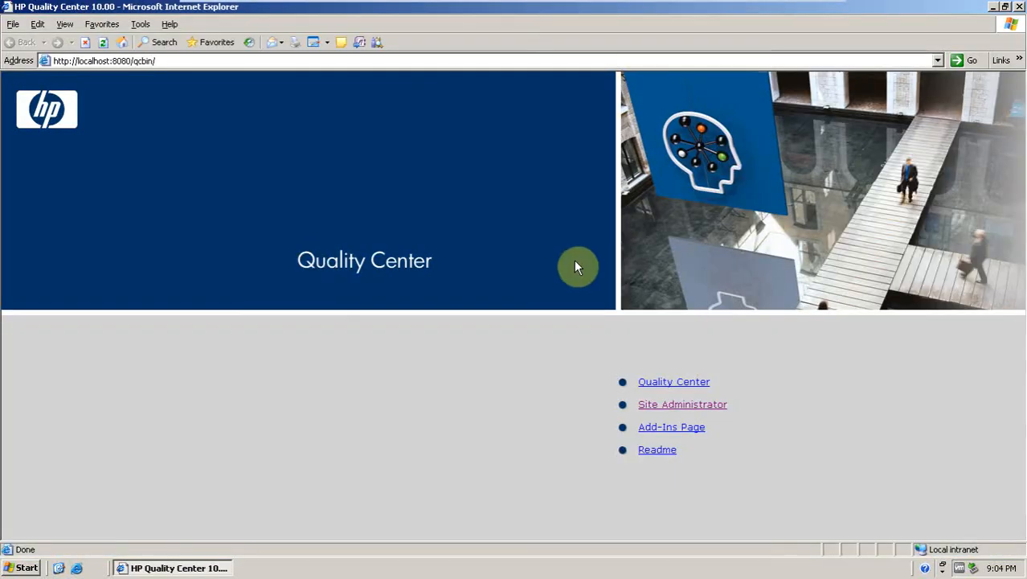
left_click(668, 384)
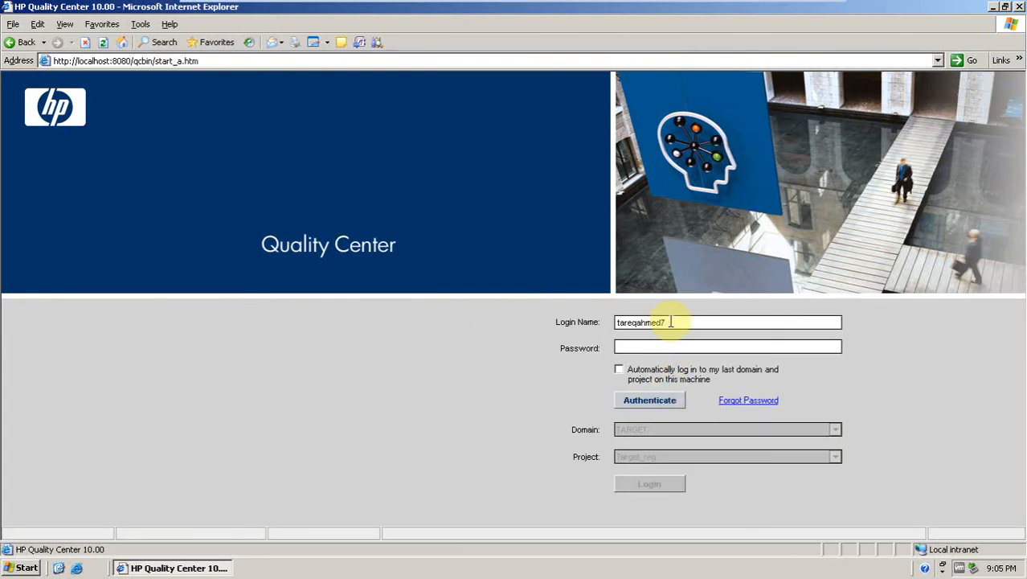
Replace the login name with abc123 and authenticate.
left_click(671, 322)
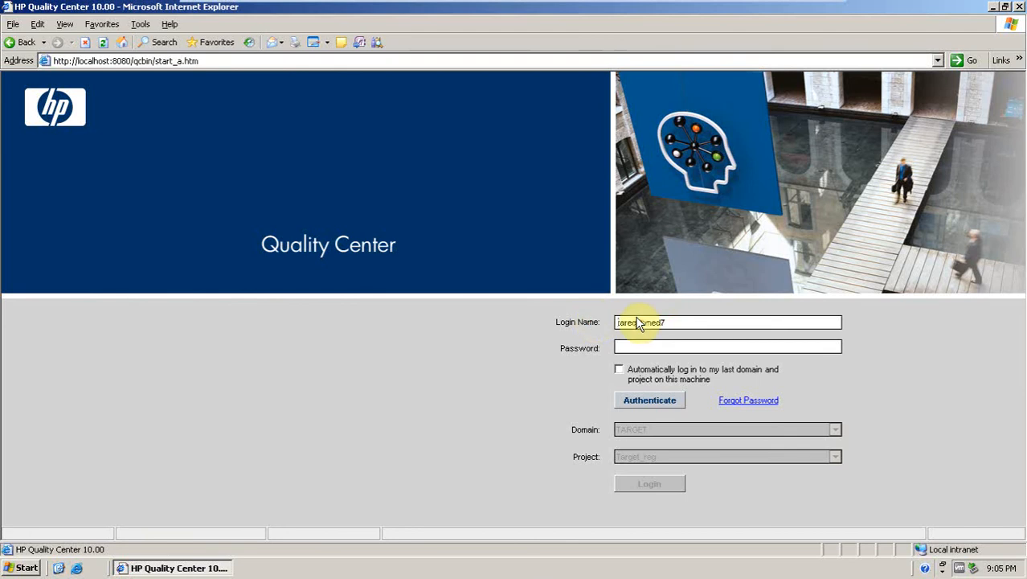
left_click_drag(672, 324, 627, 324)
key("BackSpace")
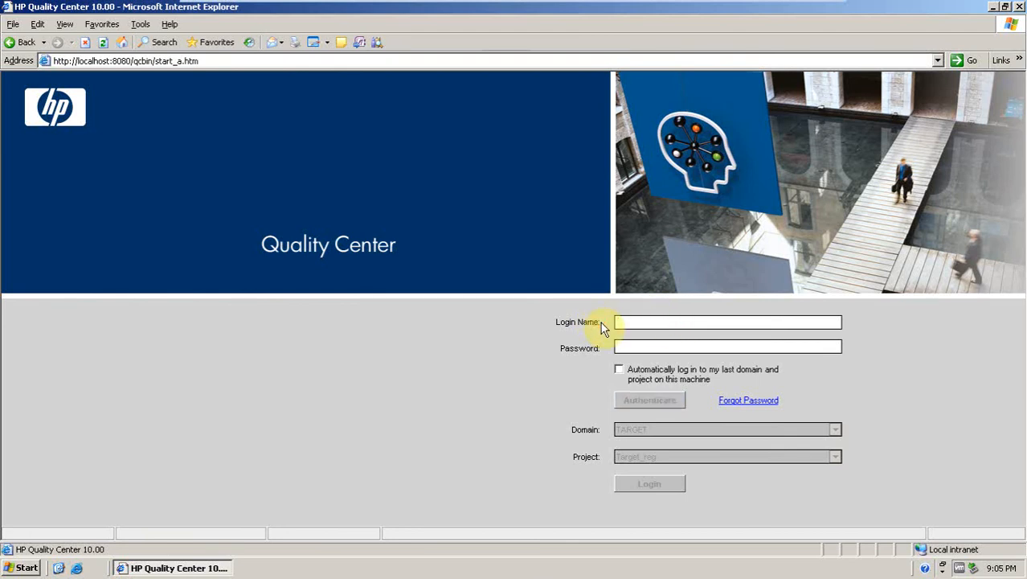
type("abcf")
type("23")
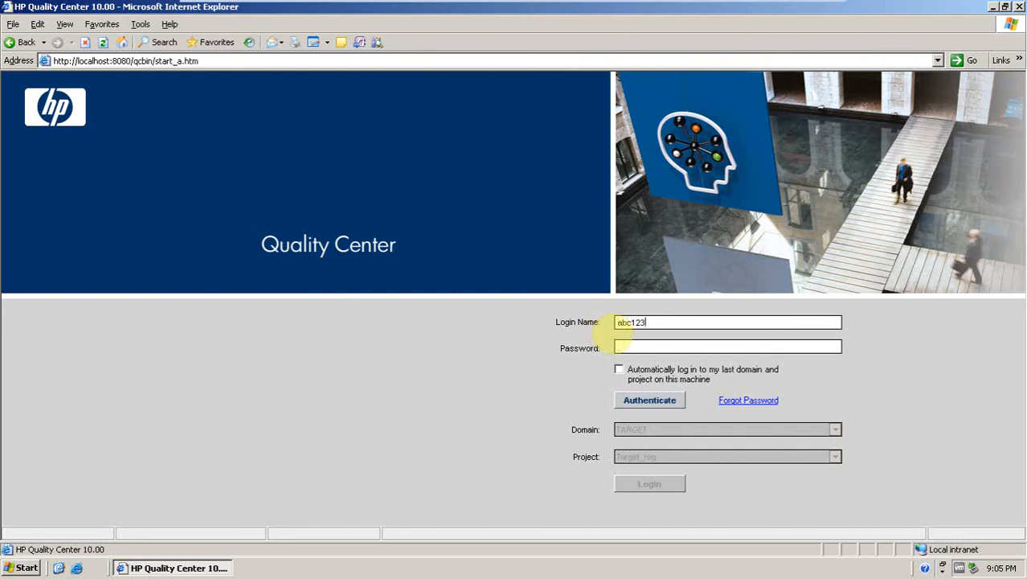
left_click(626, 405)
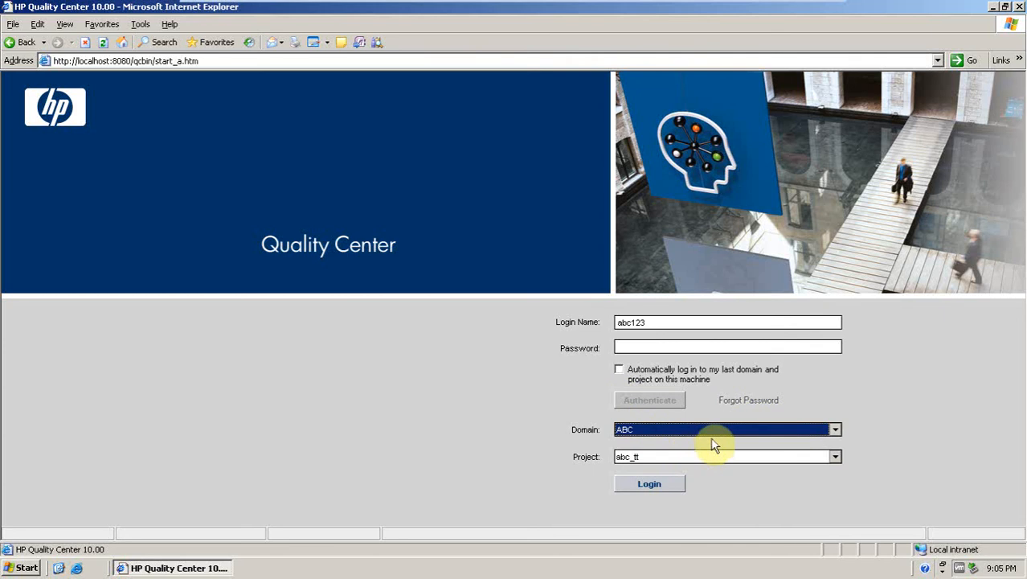
Keep domain ABC and project abc_tt selected and log in.
left_click(836, 430)
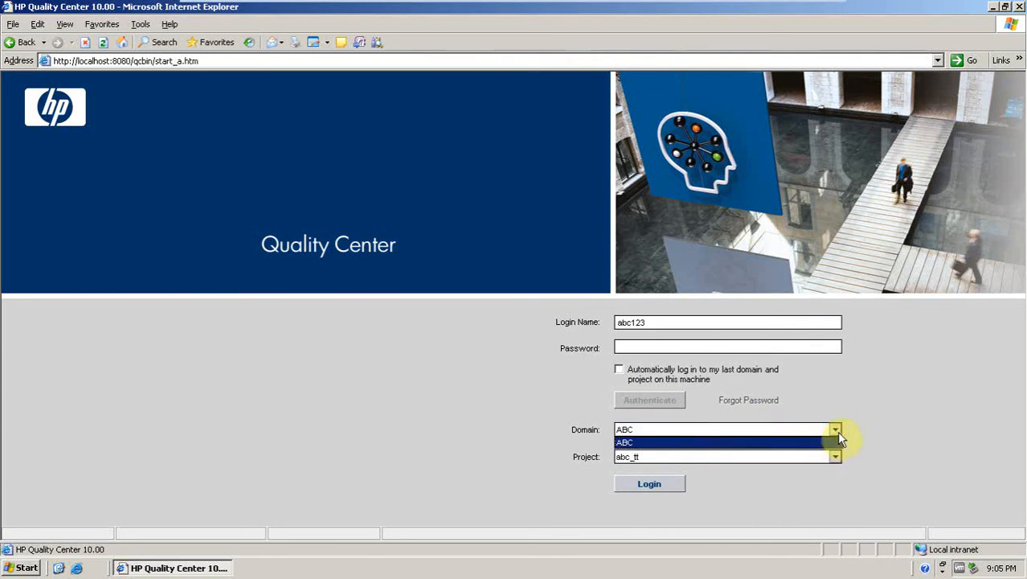
left_click(837, 431)
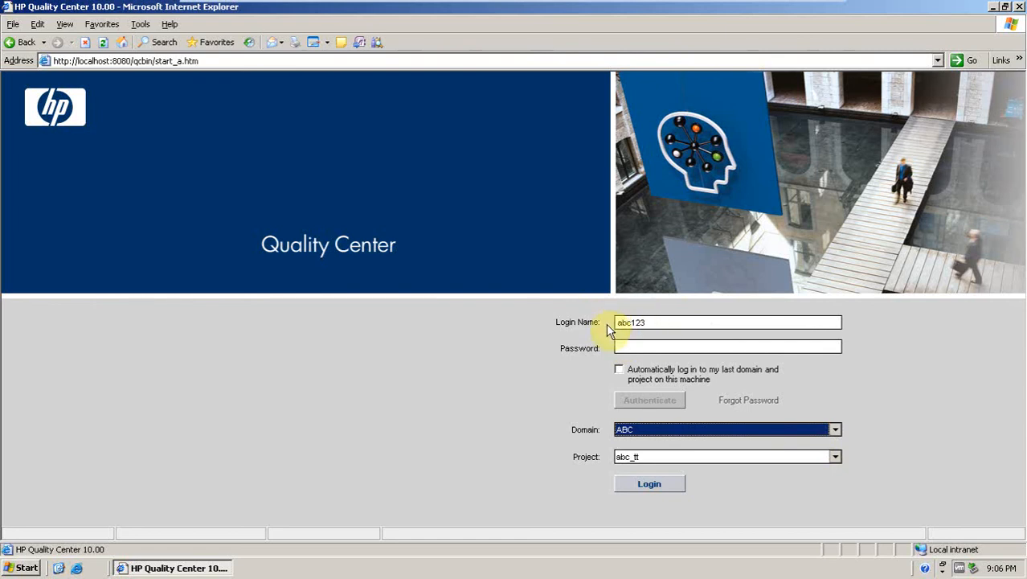
left_click(624, 482)
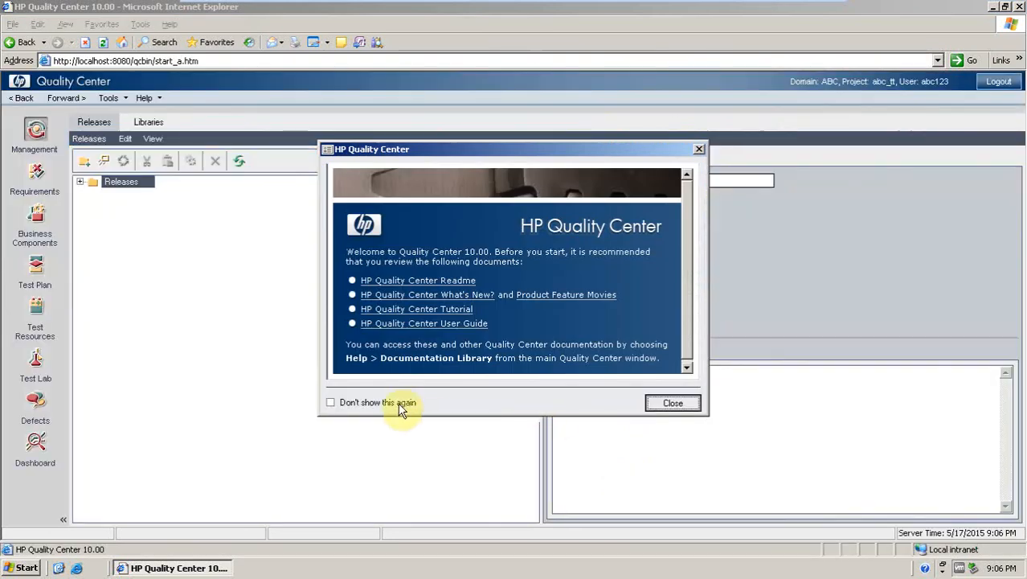
Tick Don't show this again and close the welcome dialog.
left_click(400, 405)
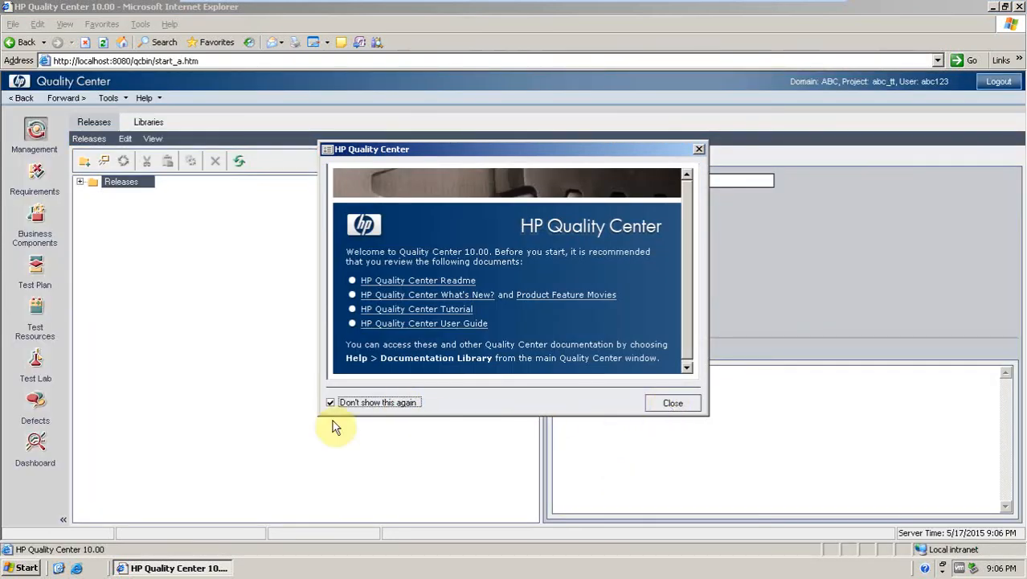
left_click(672, 403)
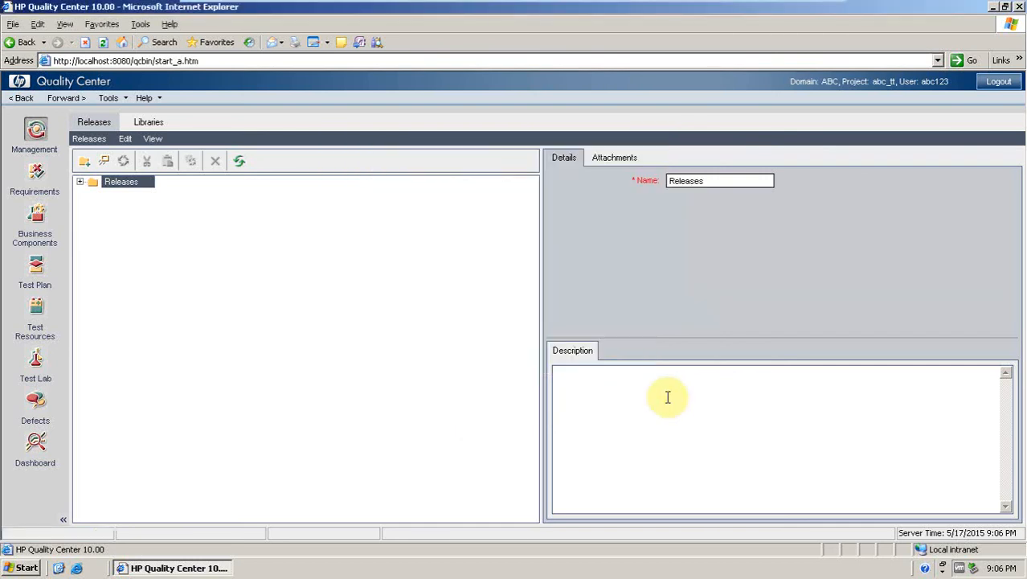
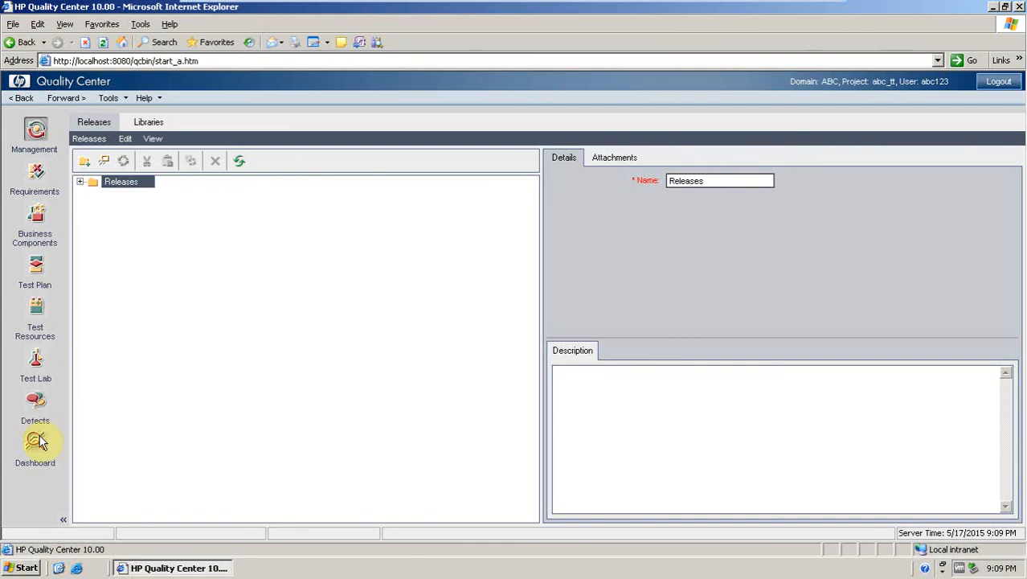
Open the Requirements module and start a new requirement folder under the Requirements root.
left_click(36, 171)
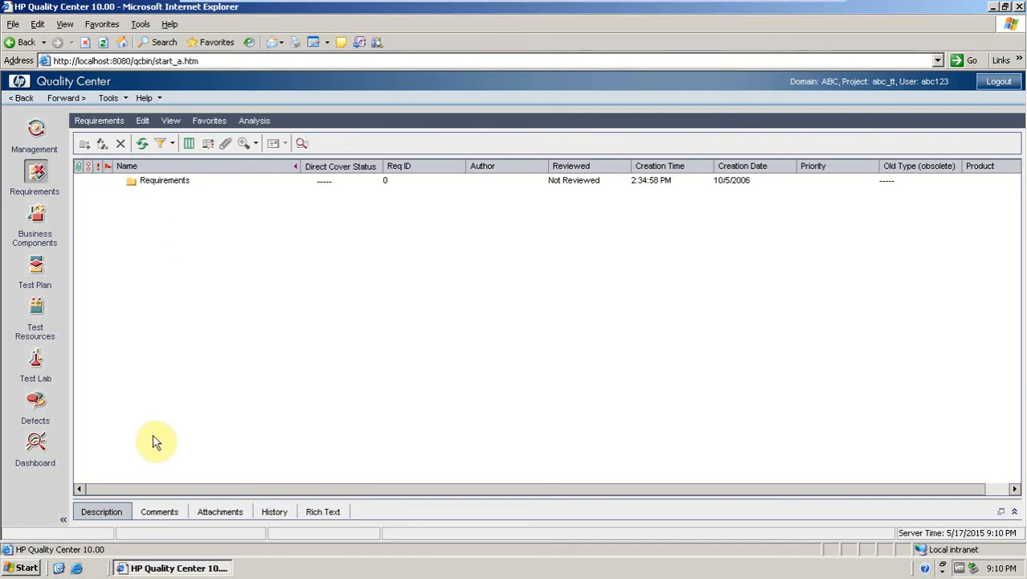
left_click(135, 184)
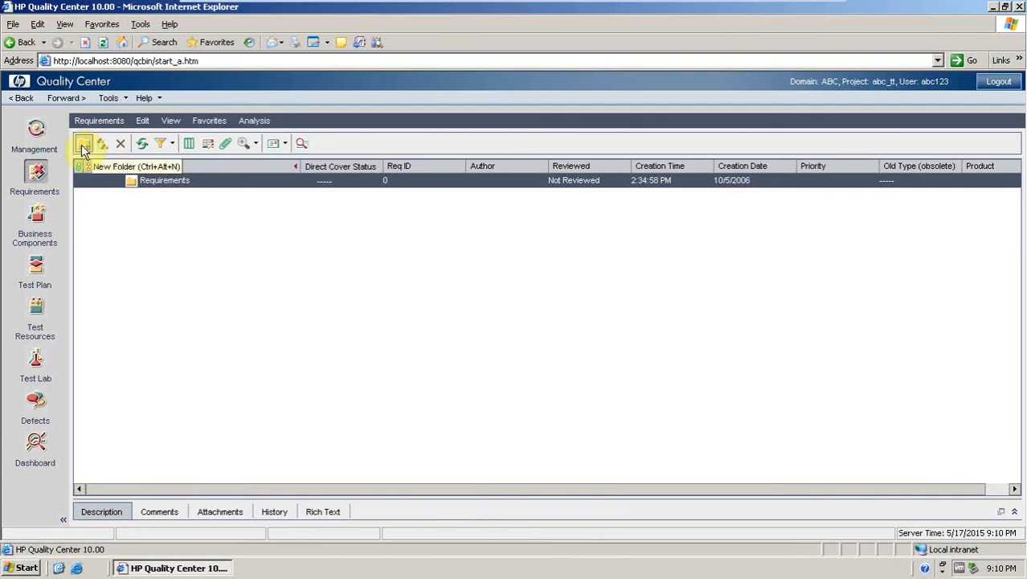
left_click(137, 241)
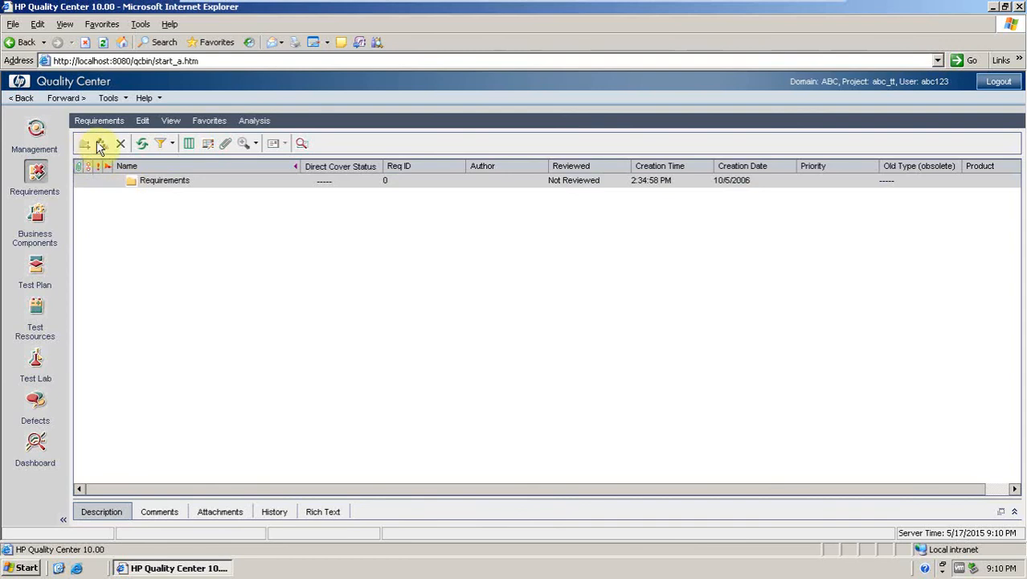
left_click(148, 181)
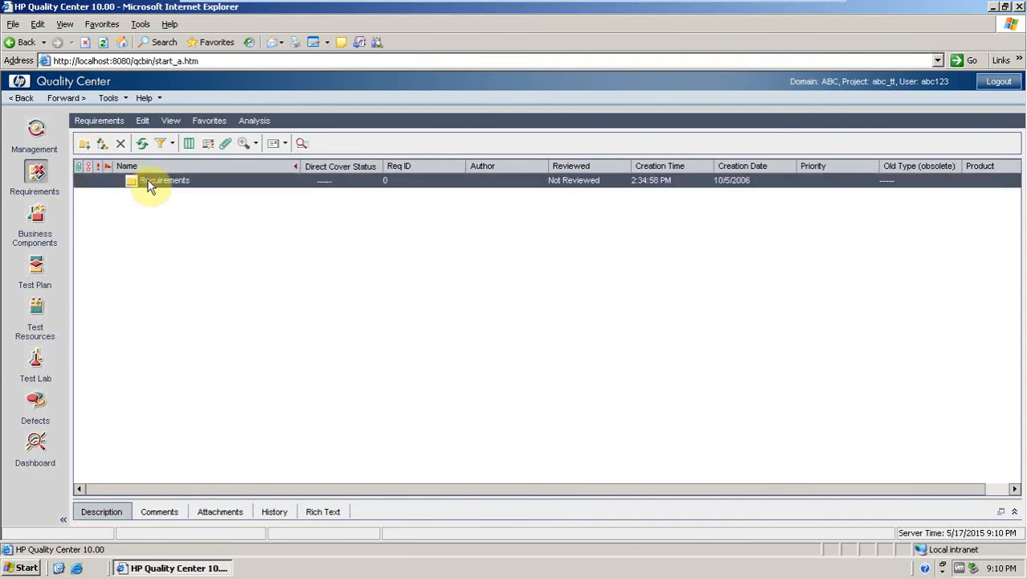
left_click(82, 145)
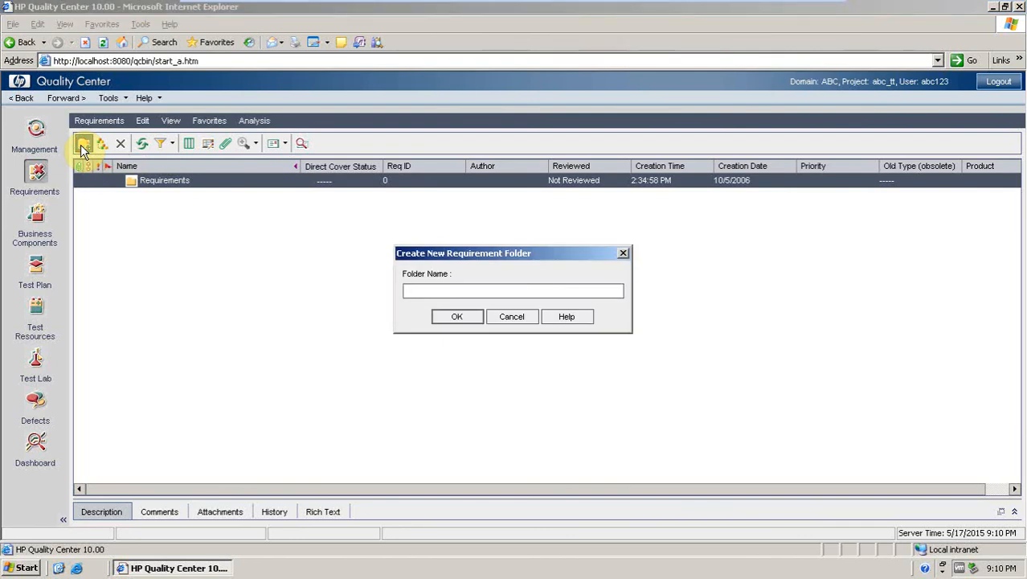
left_click(26, 568)
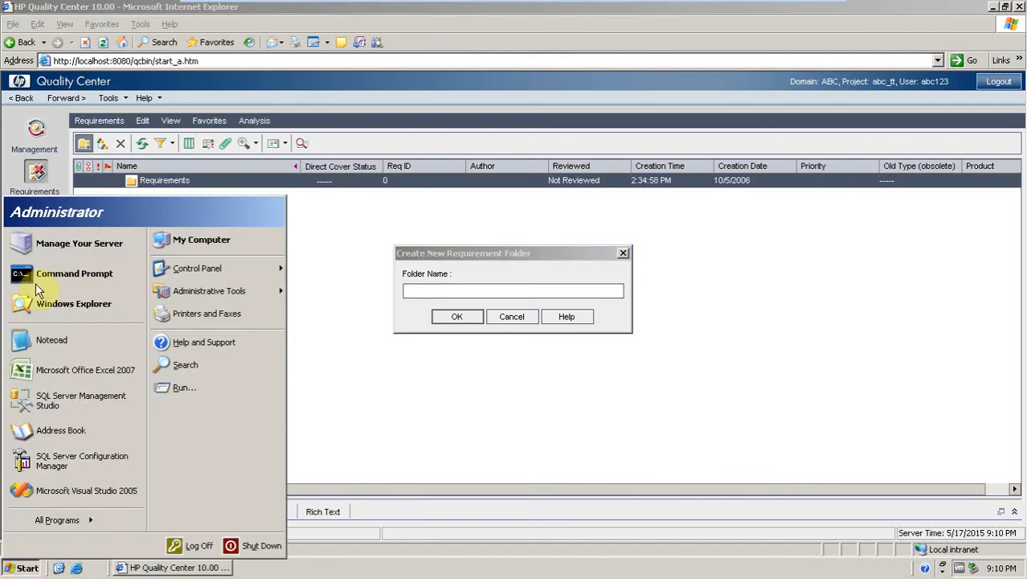
left_click(45, 339)
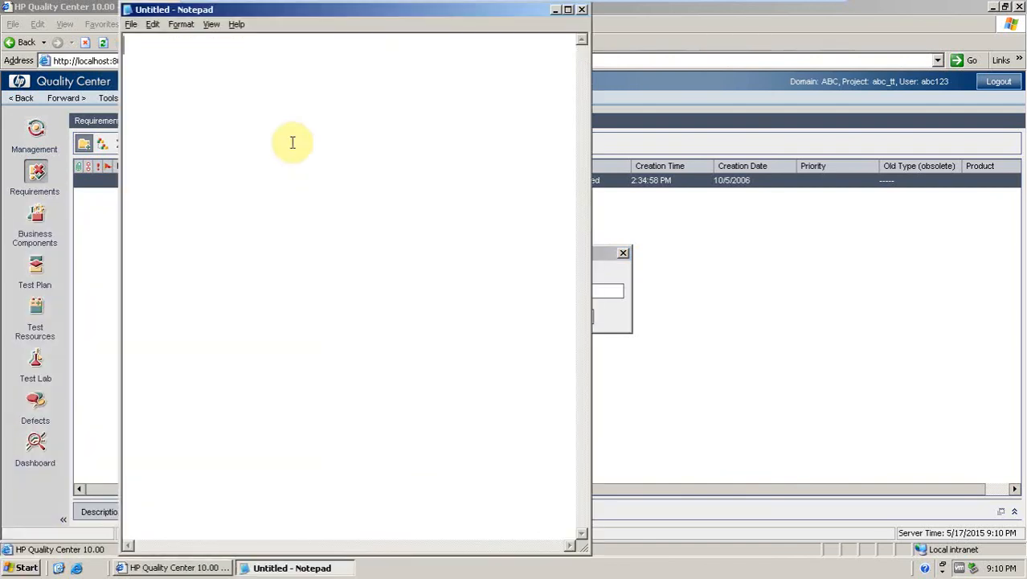
type("ww")
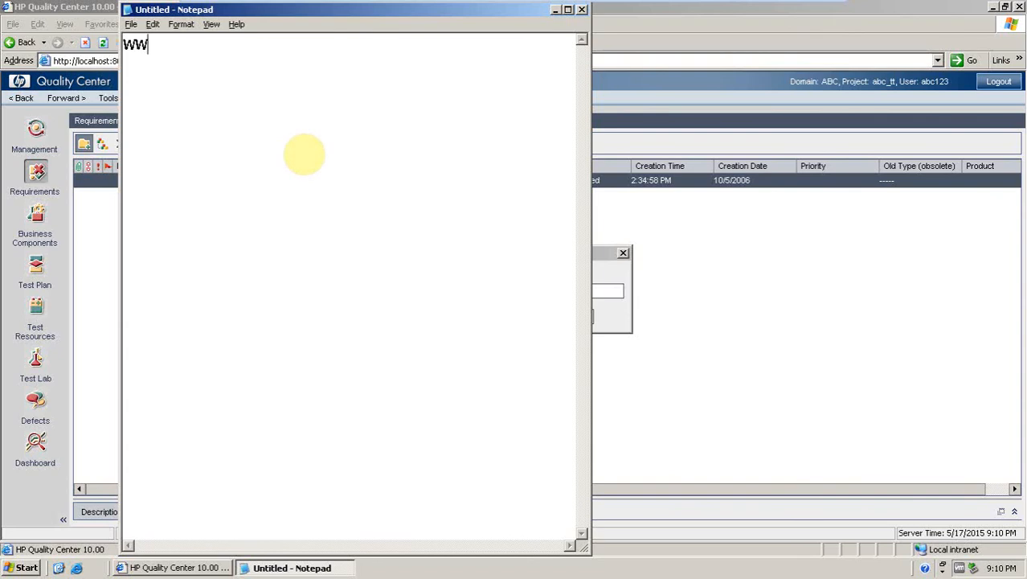
type("w.a")
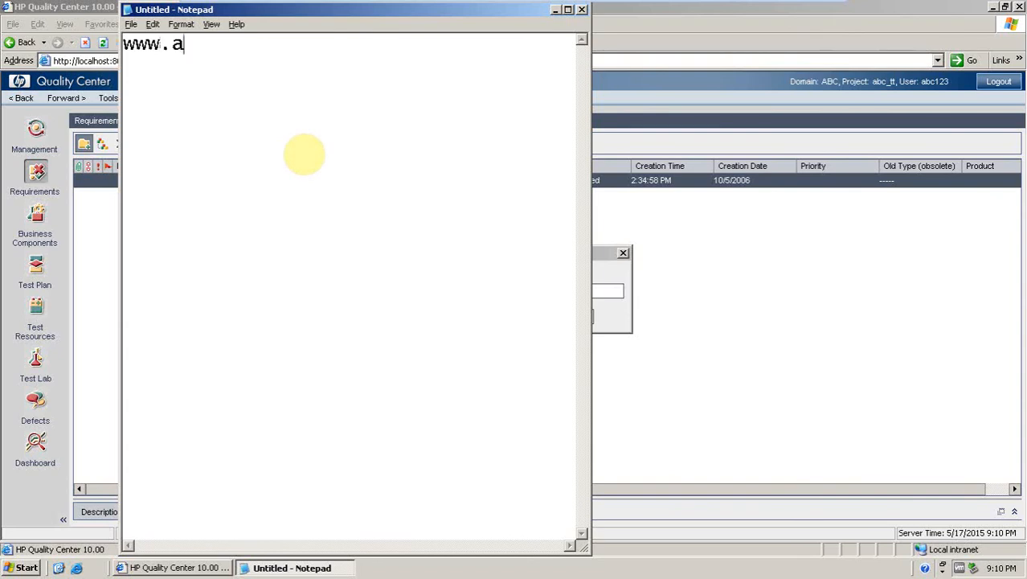
type("bc.")
type("m")
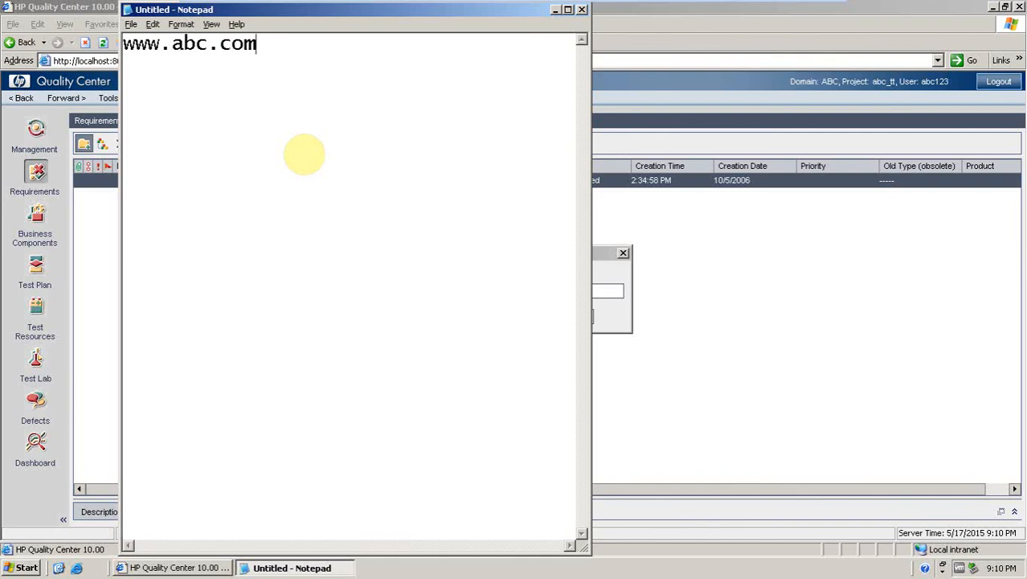
key("Return")
key("Return")
Add a Scope list to the notes with items 1. Registration and 2. Login.
type("Scope")
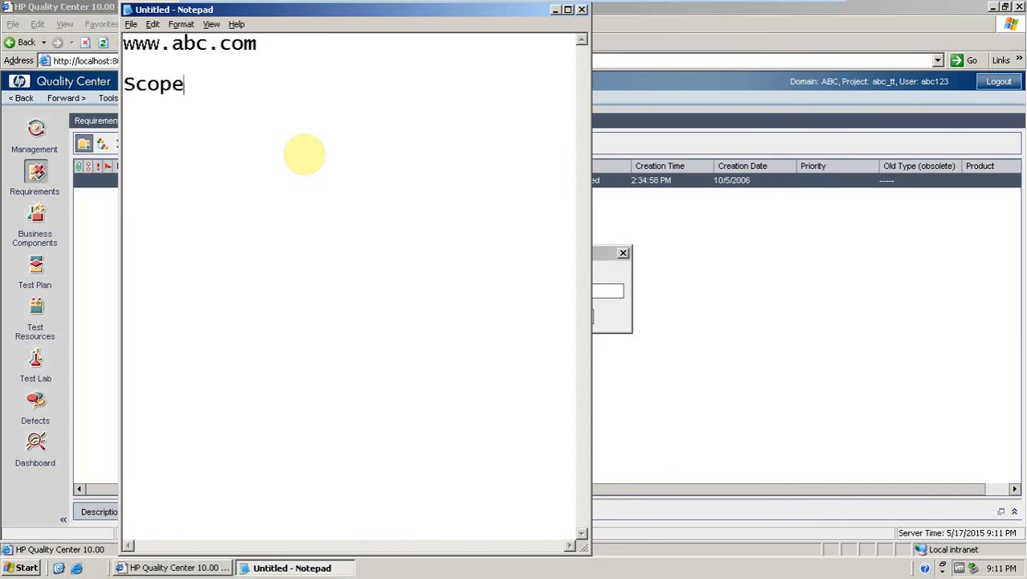
type(":")
key("Return")
key("Return")
type("1. Reg")
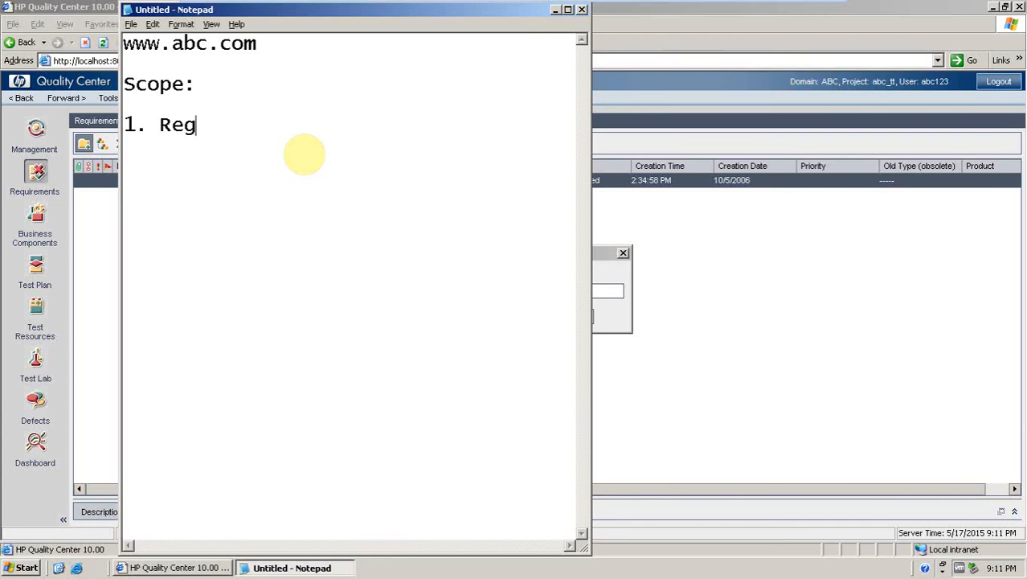
type("istrat")
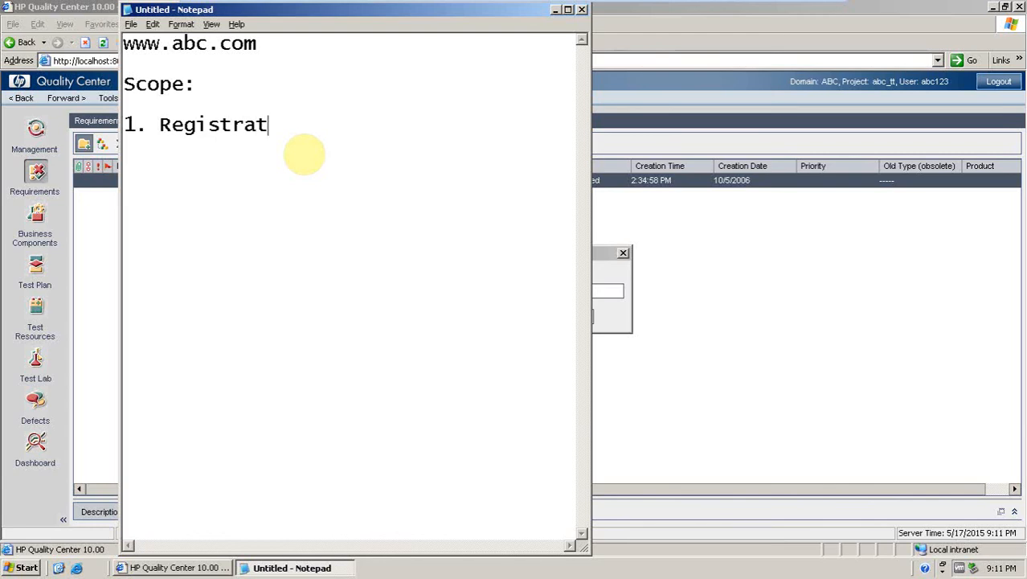
type("ion")
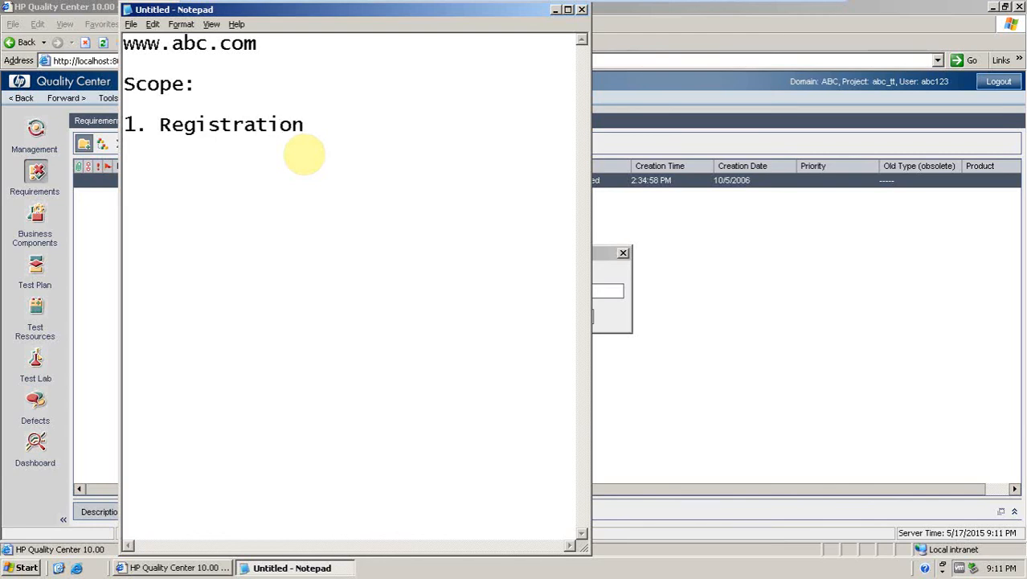
key("Return")
type("2. Login ")
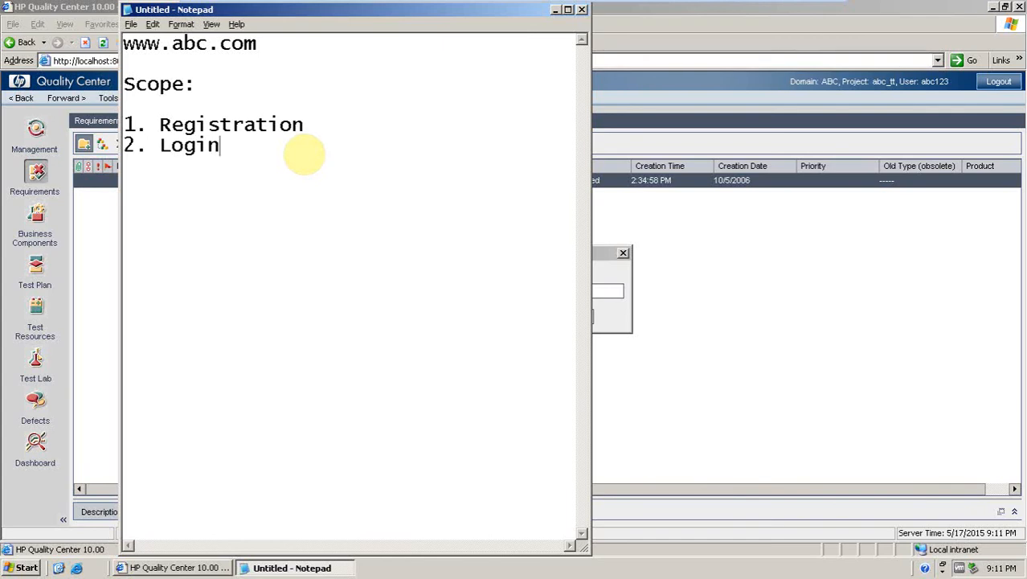
type("3.")
key("BackSpace")
key("BackSpace")
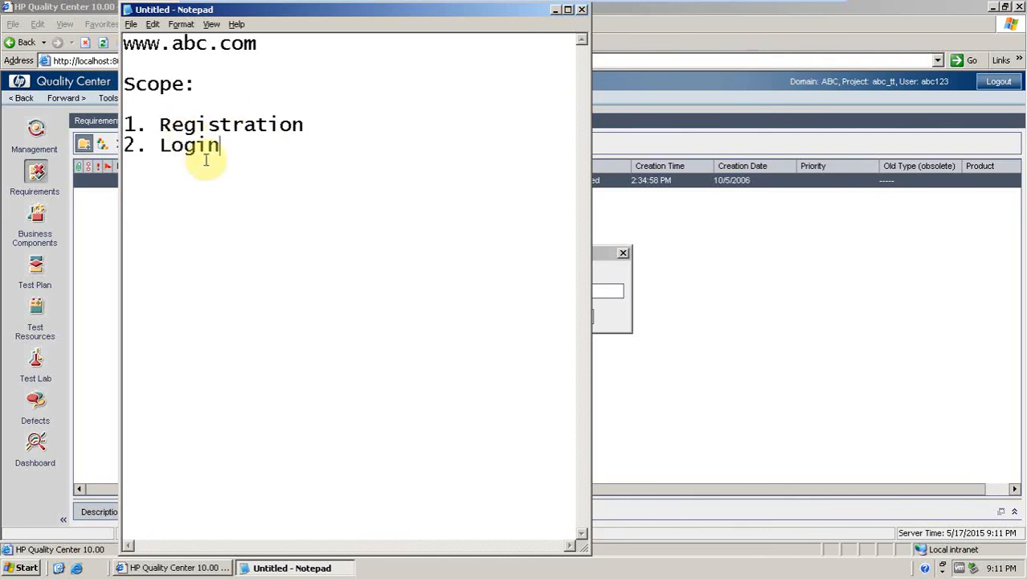
Return to Quality Center and name the new requirement folder Registration.
left_click(560, 10)
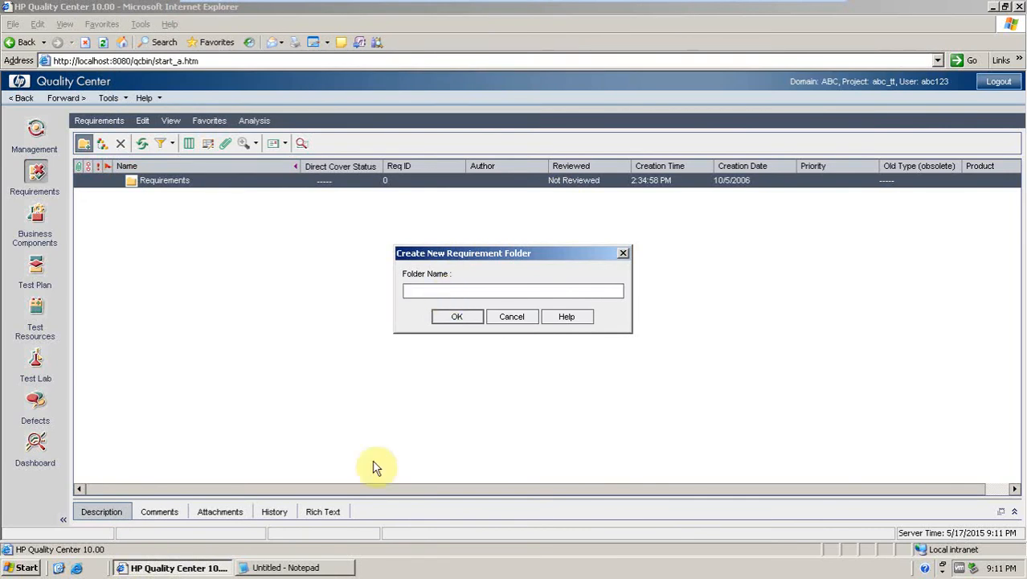
left_click(312, 568)
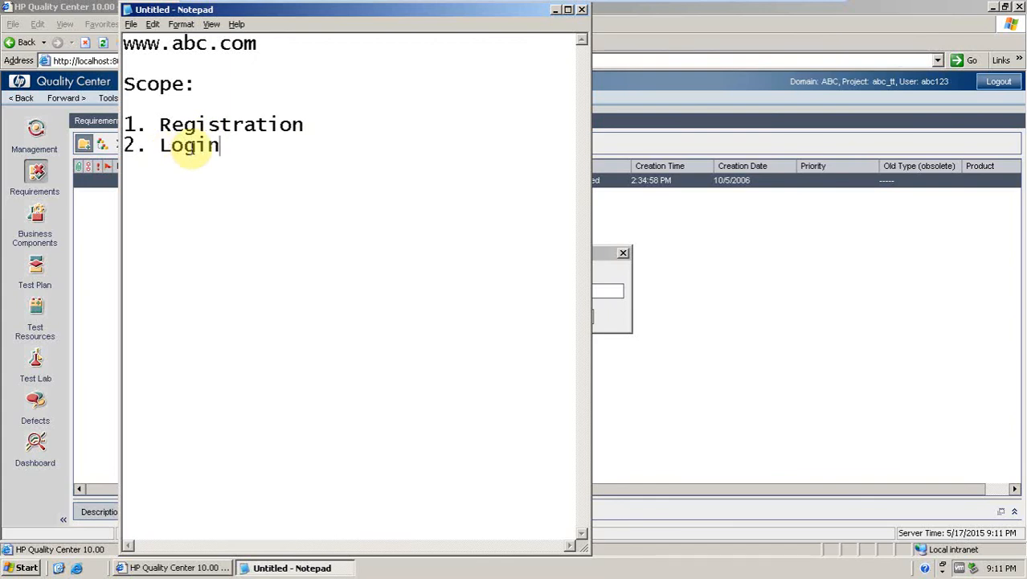
left_click(555, 10)
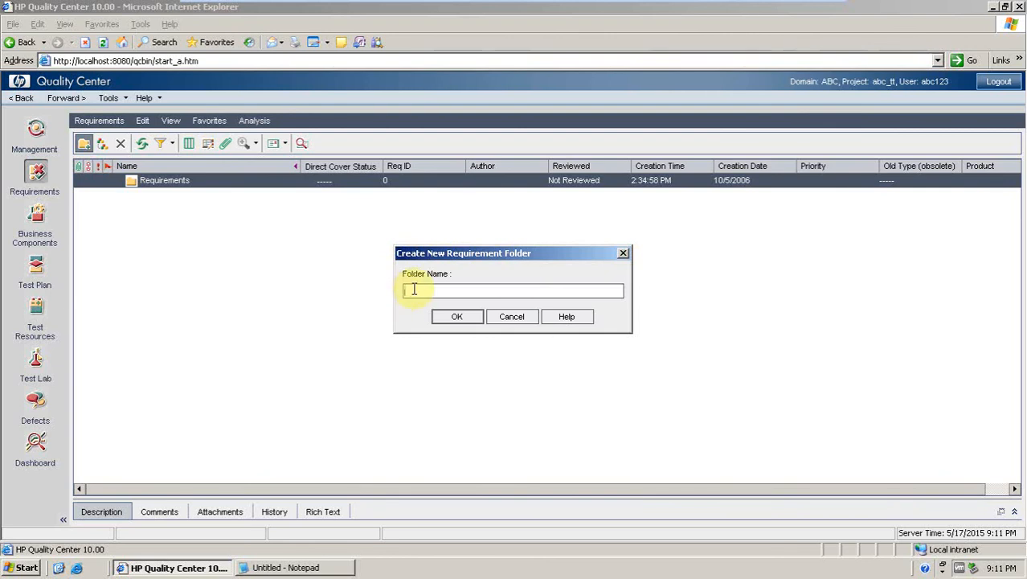
type("Re")
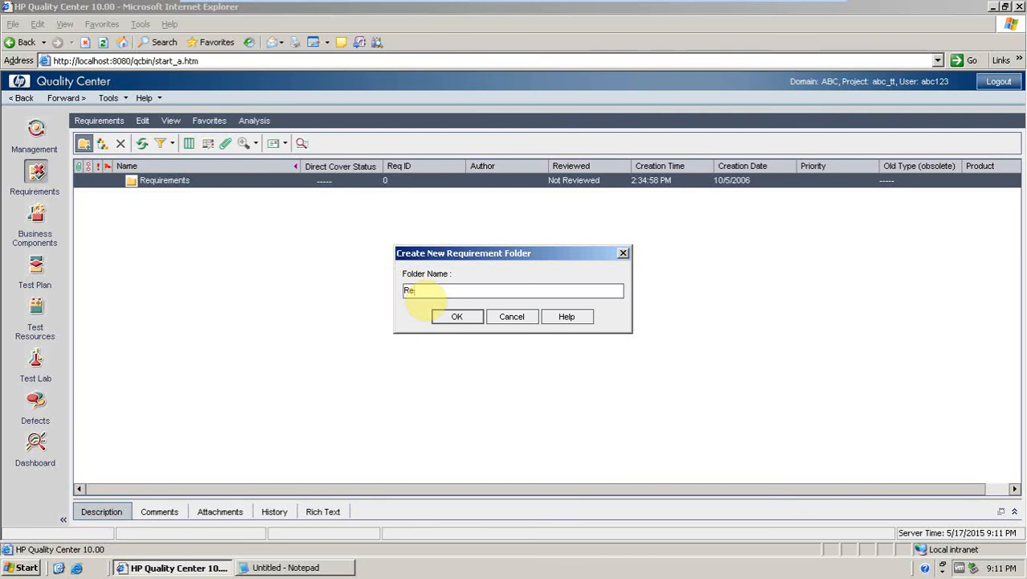
type("gistration")
left_click(463, 319)
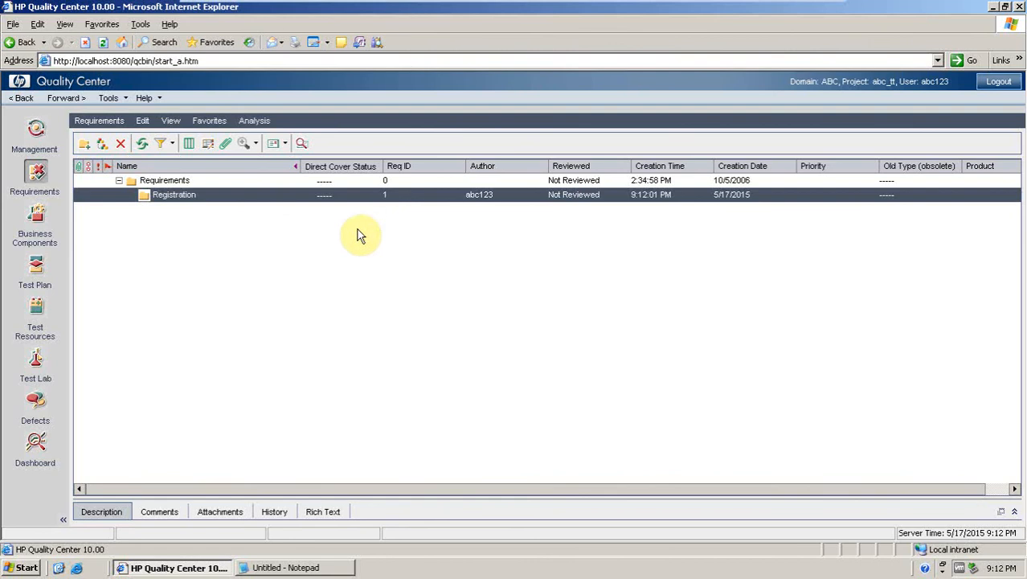
Create a Functional requirement named Registration inside the Registration folder.
left_click(158, 184)
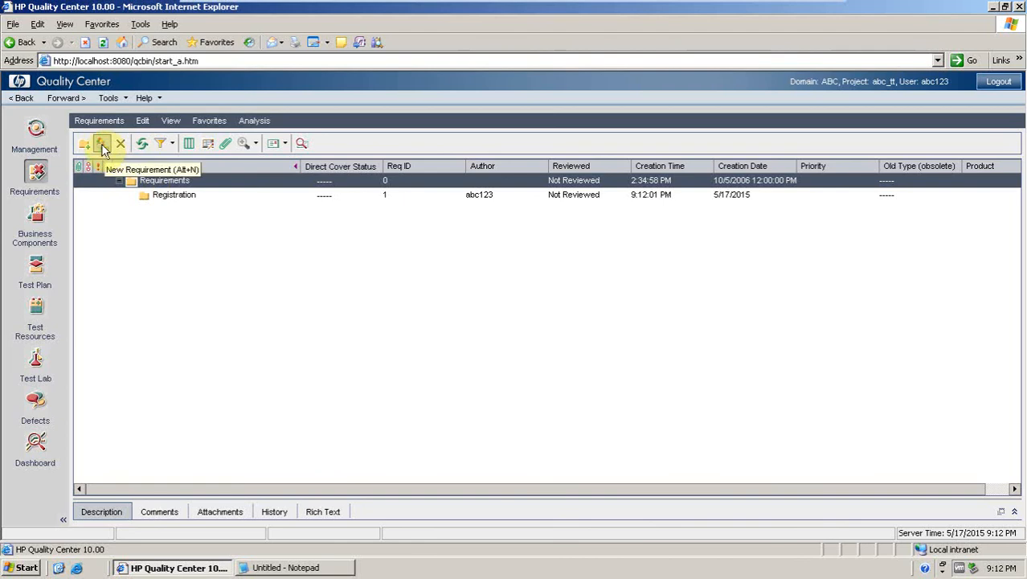
left_click(167, 198)
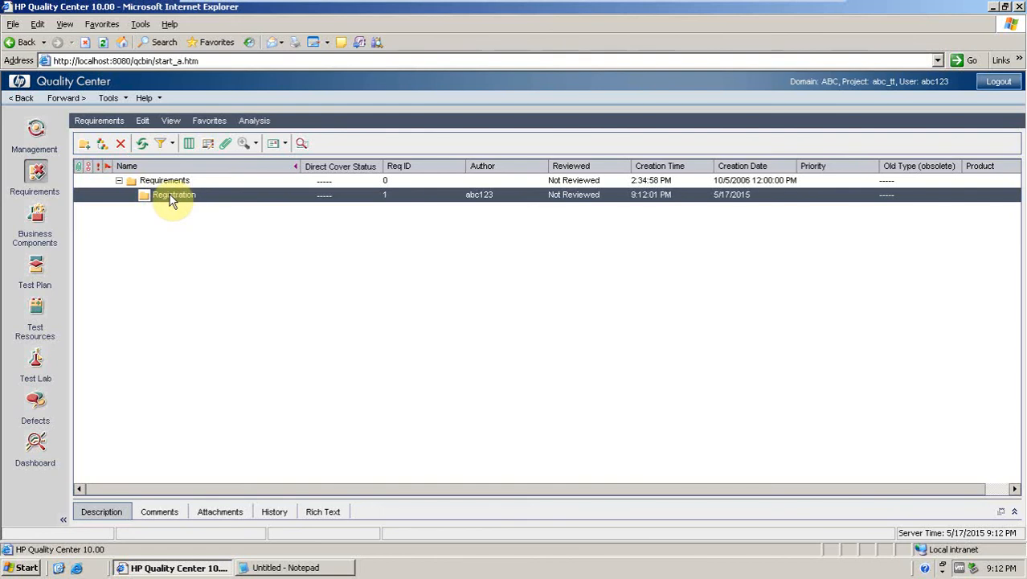
left_click(103, 147)
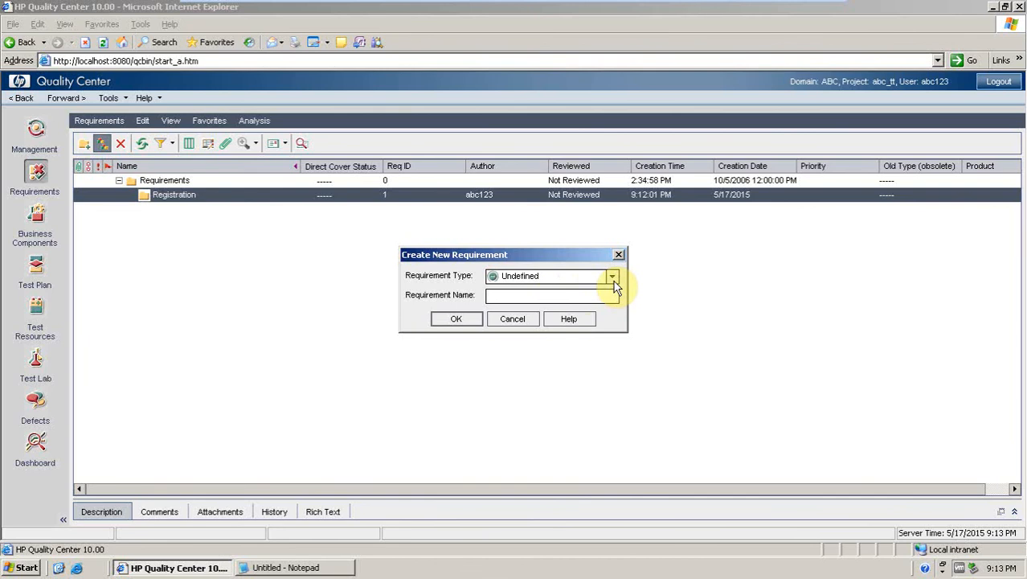
left_click(611, 277)
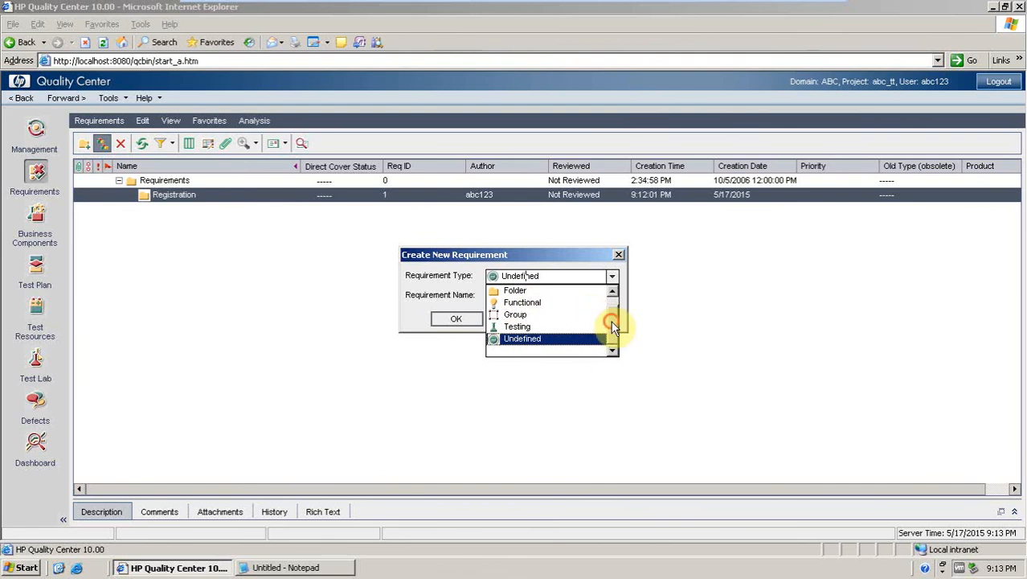
left_click(612, 294)
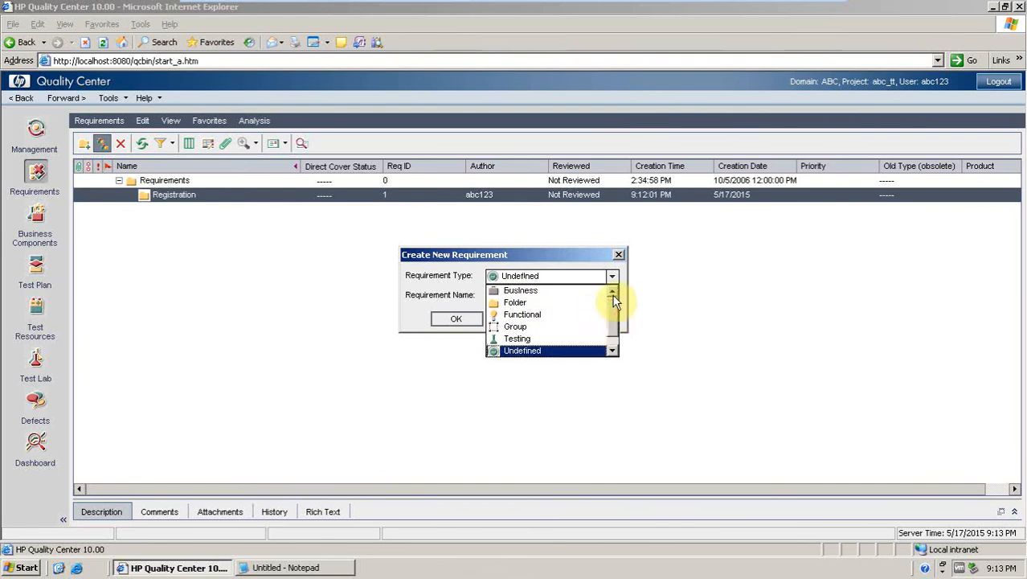
left_click(521, 315)
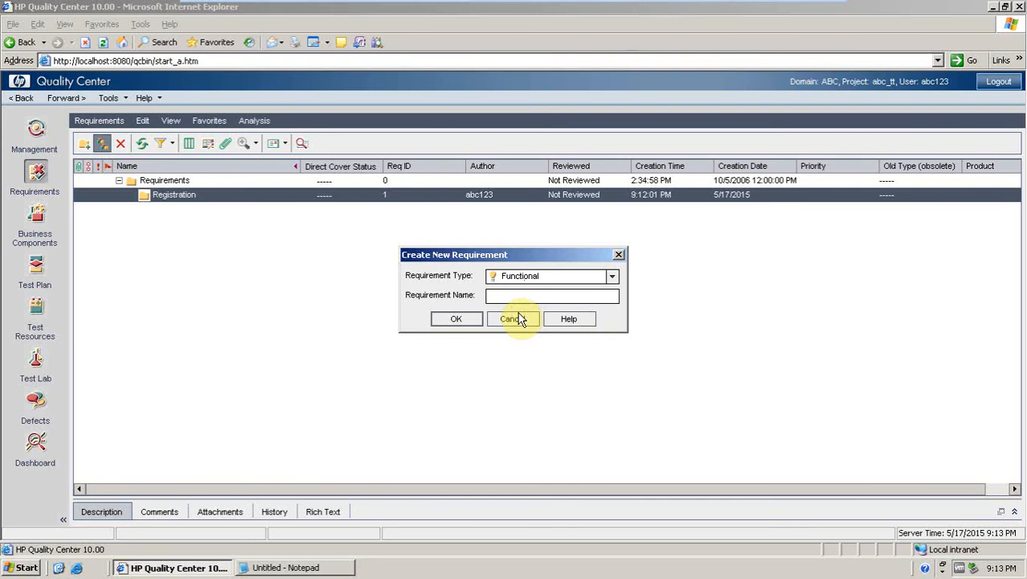
left_click(513, 296)
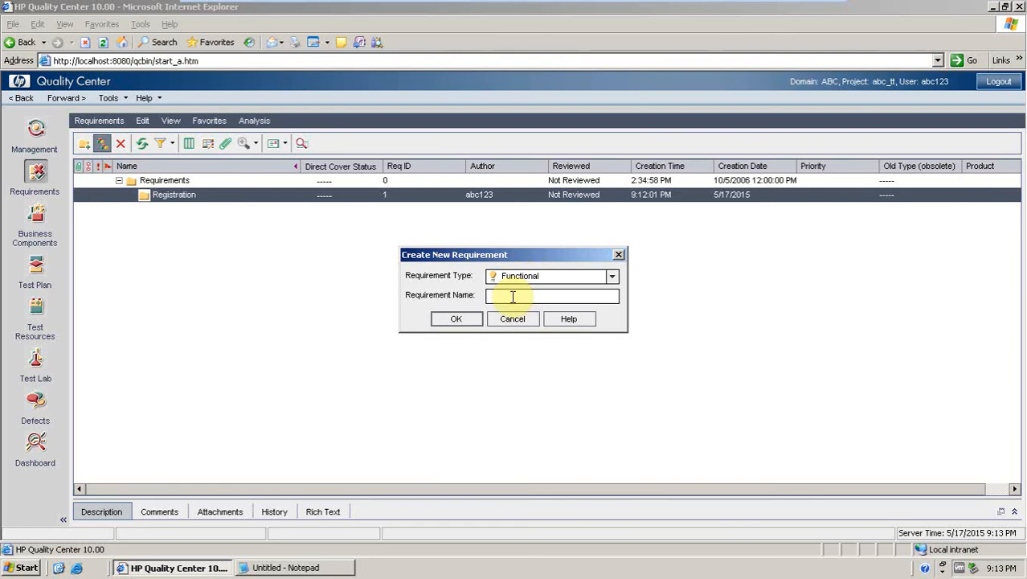
type("Reg")
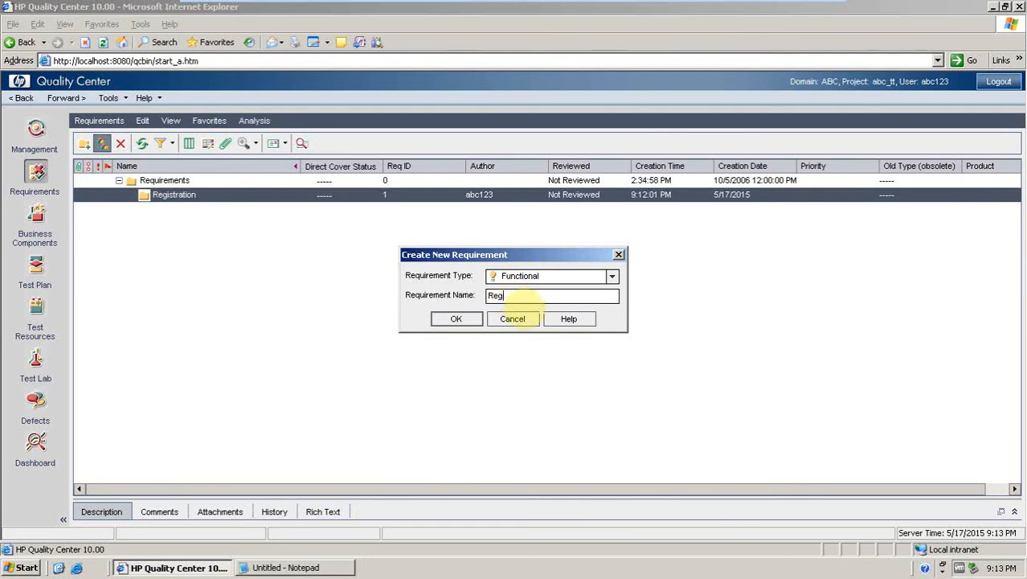
type("istration")
left_click(465, 319)
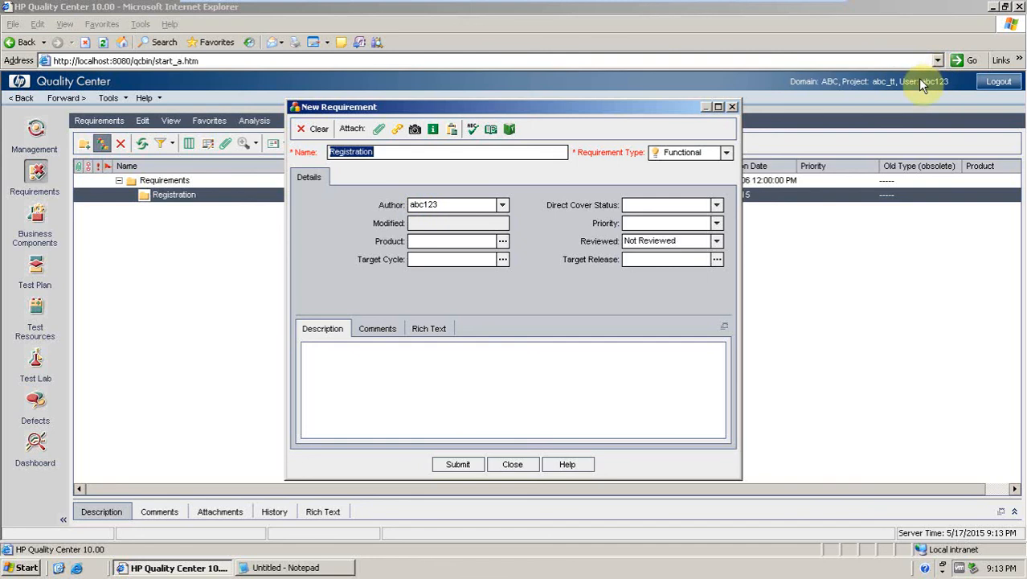
Set the requirement's priority to 4-Very High and enter the description 'Verify that a user shall be able to register in abc.com'.
left_click(716, 224)
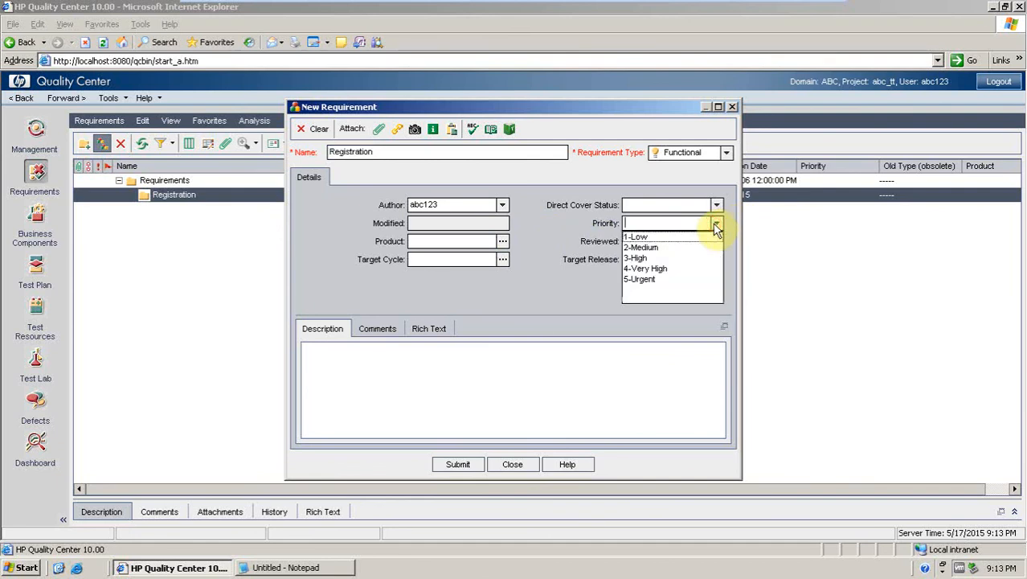
left_click(661, 269)
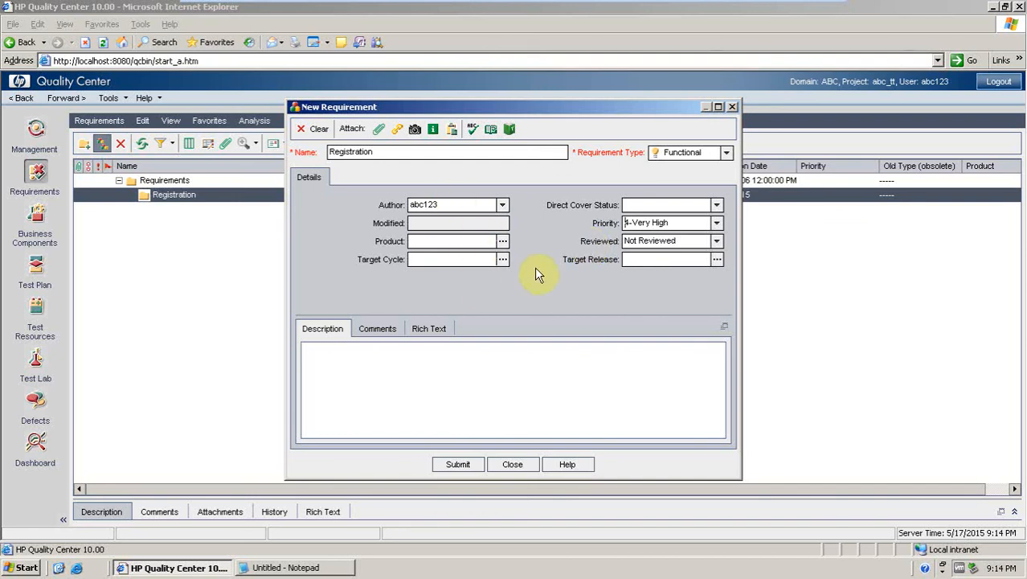
left_click(355, 384)
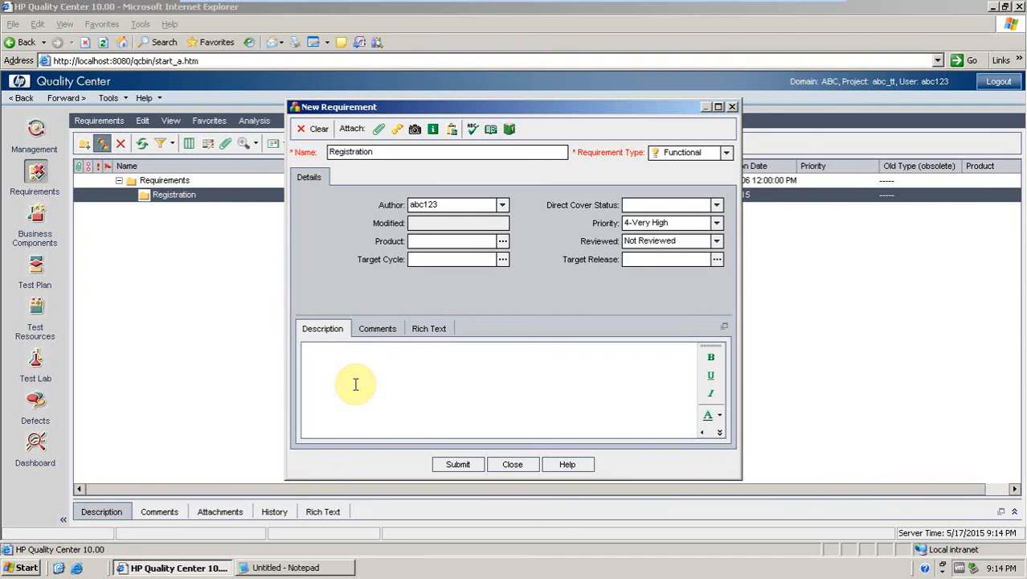
type("V")
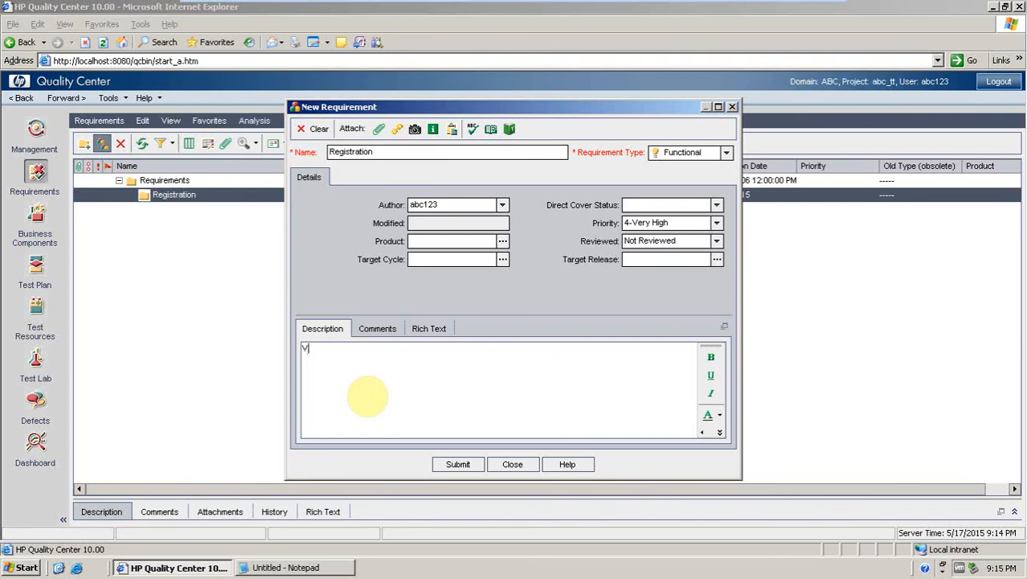
type("erifiy that")
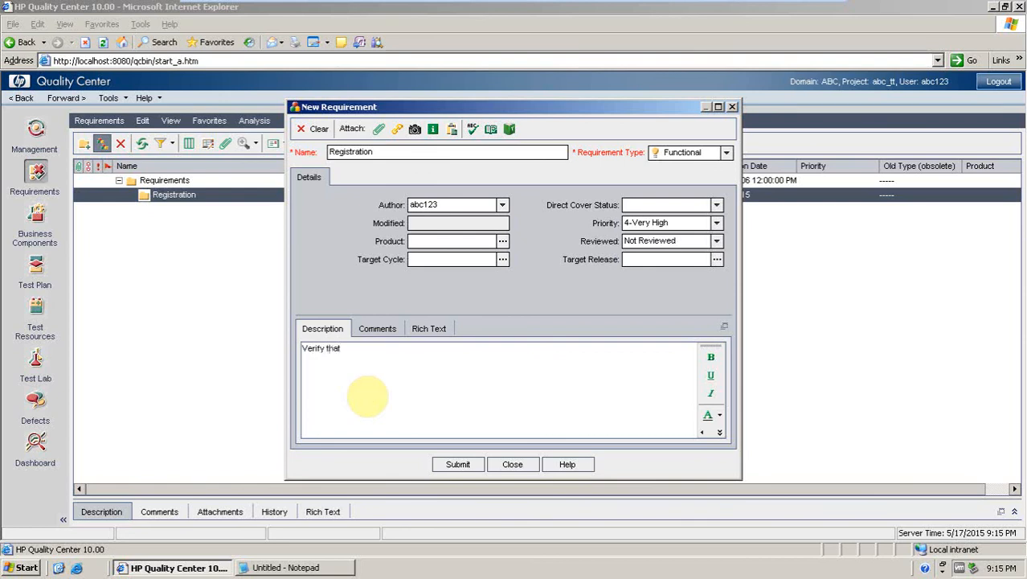
type(" a user shall be able to r")
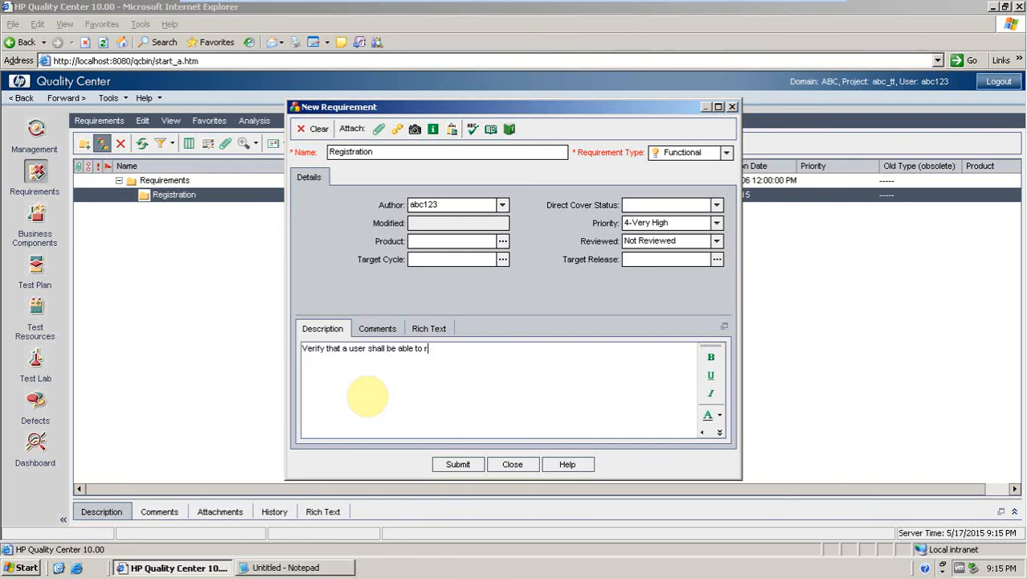
type("egister ")
type("in.")
type("abc")
type(".com")
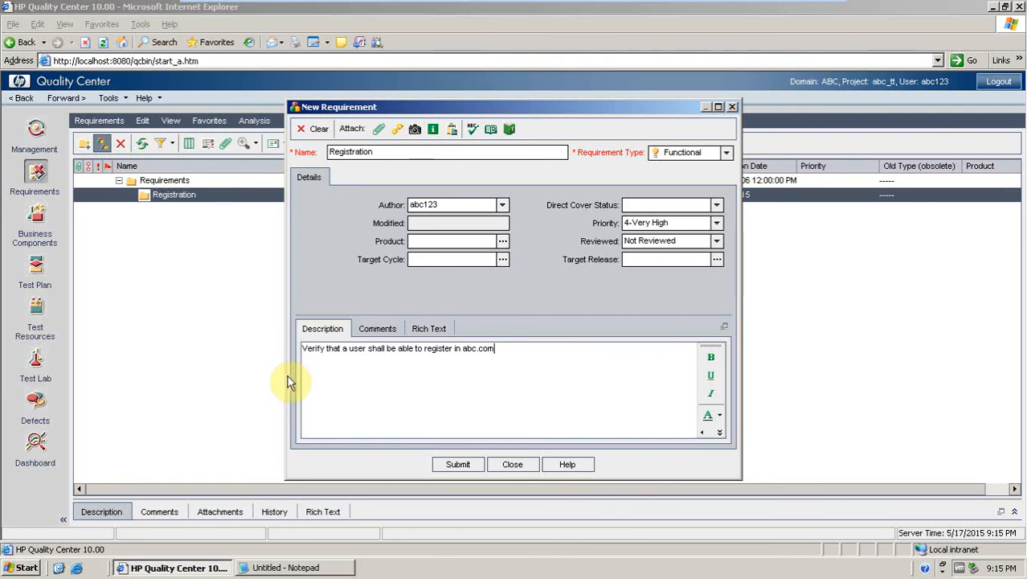
Prefix the description line with the label 'Req:'.
left_click(304, 348)
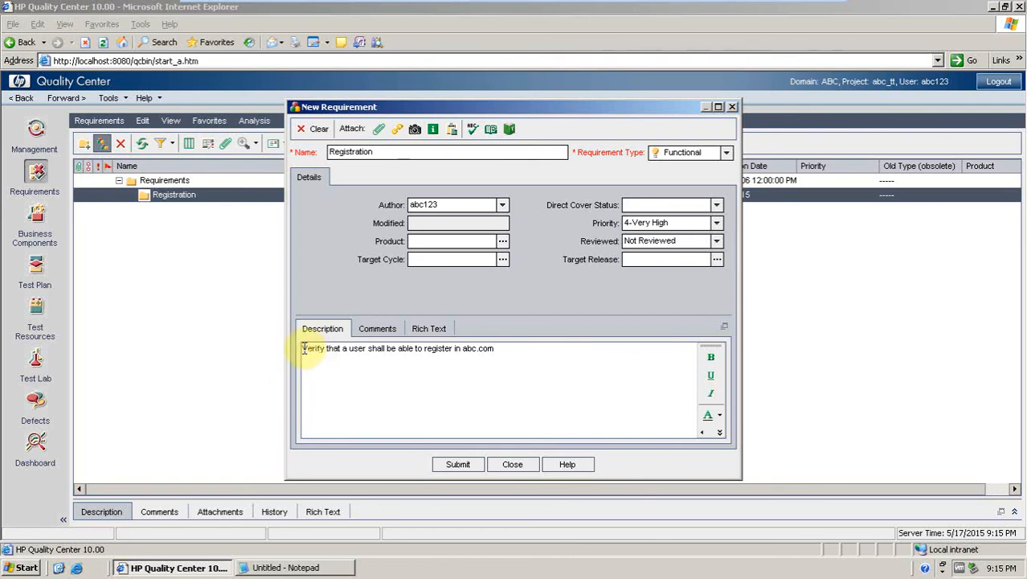
type("Req:")
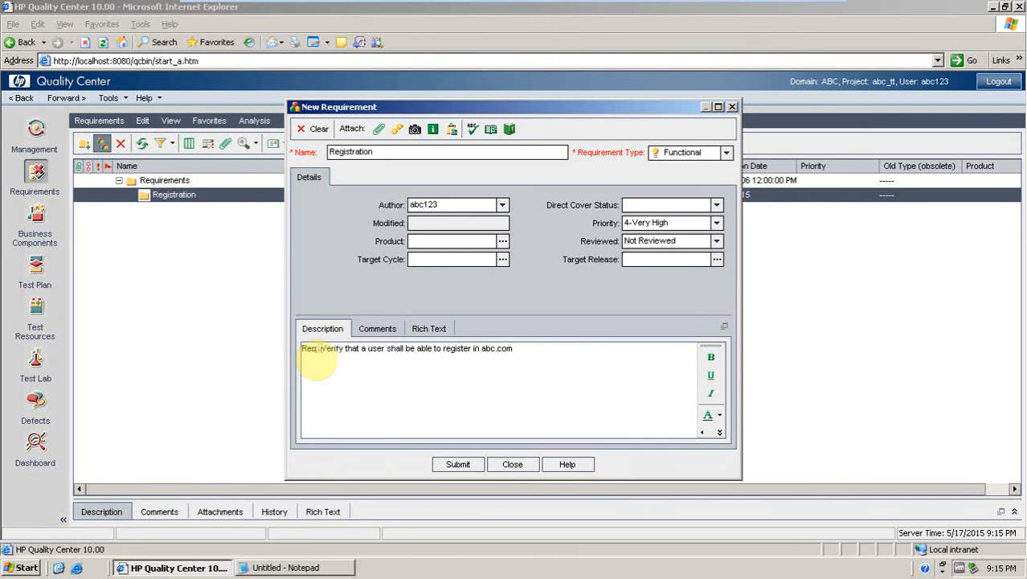
Add a second description line 'User Story: As a user I would like to register in abc.com so that I can use it.'.
left_click(521, 349)
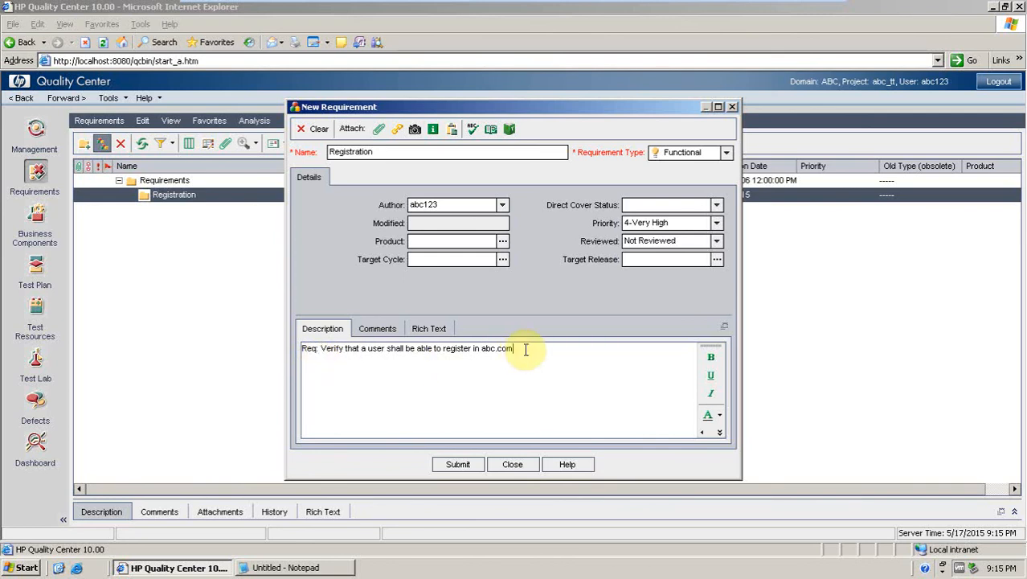
key("Return")
key("Return")
type("U")
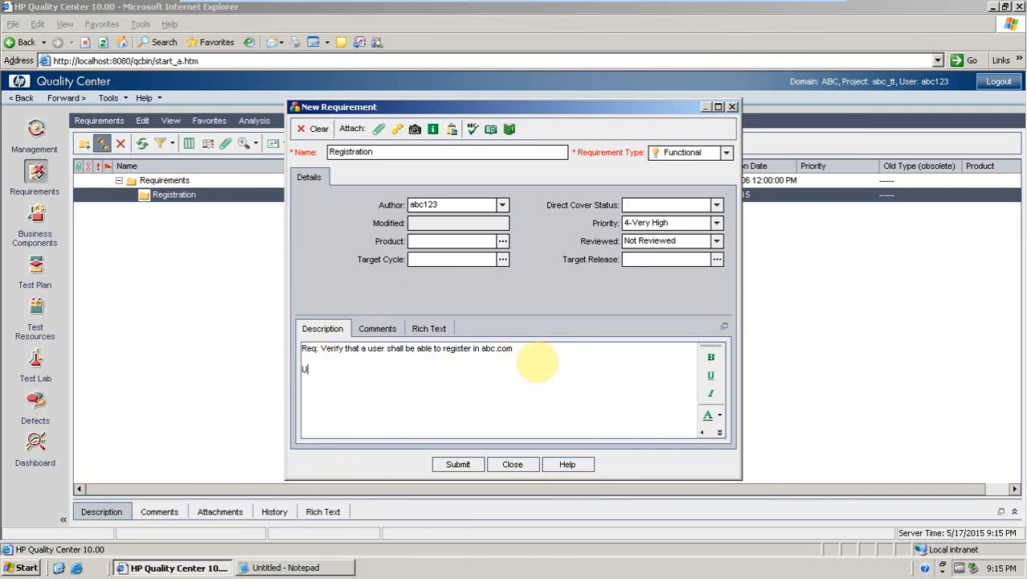
type("ser Story: As a user I woul")
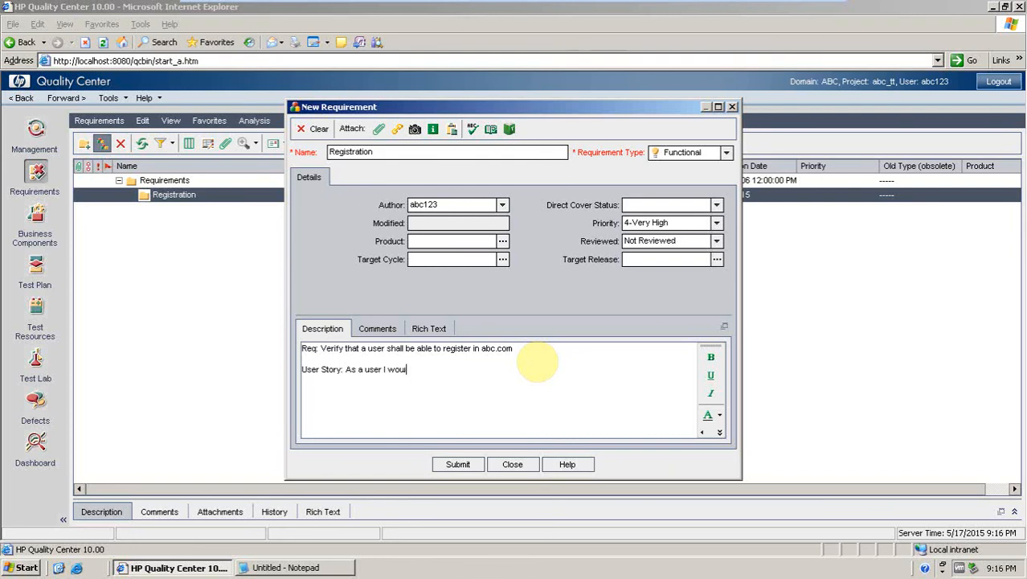
type("d like to register")
type("in abc.com ")
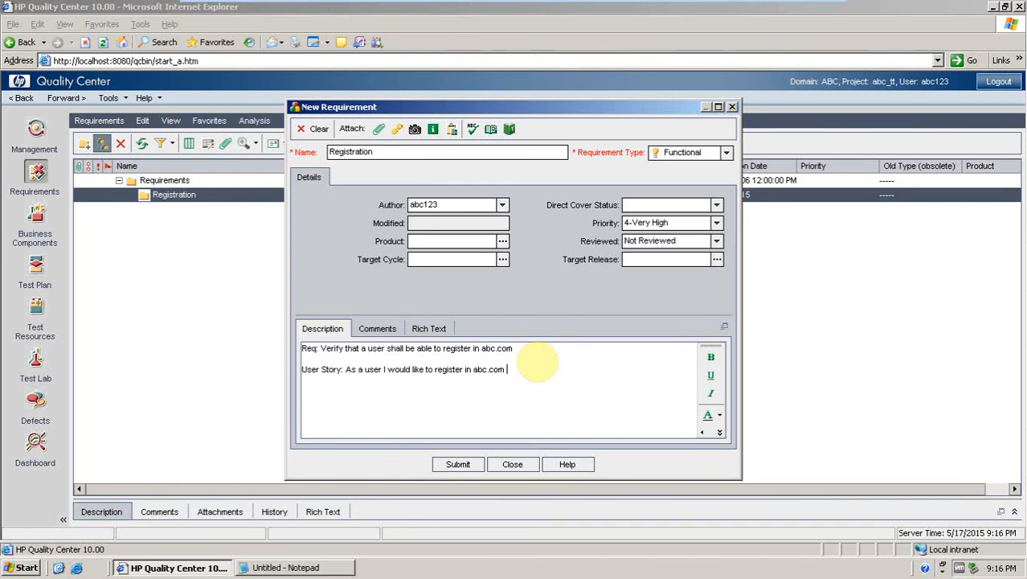
type("so that I can use it.")
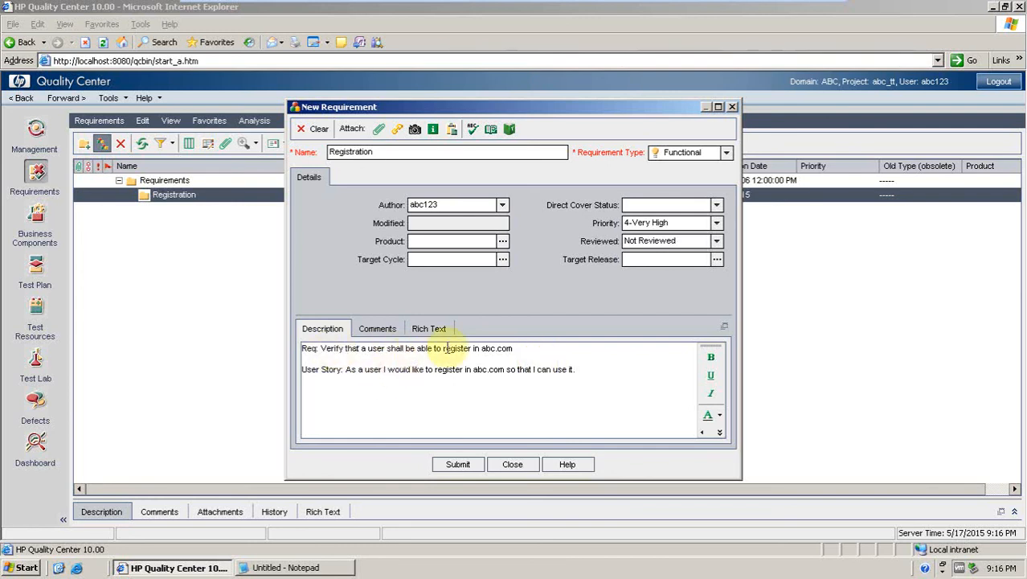
key("BackSpace")
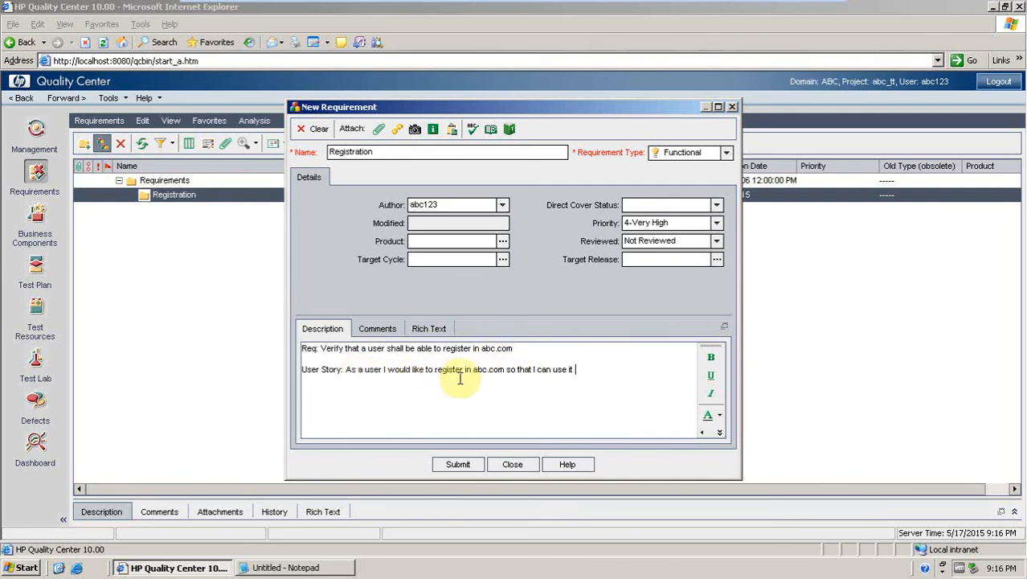
key("BackSpace")
type(".")
key("BackSpace")
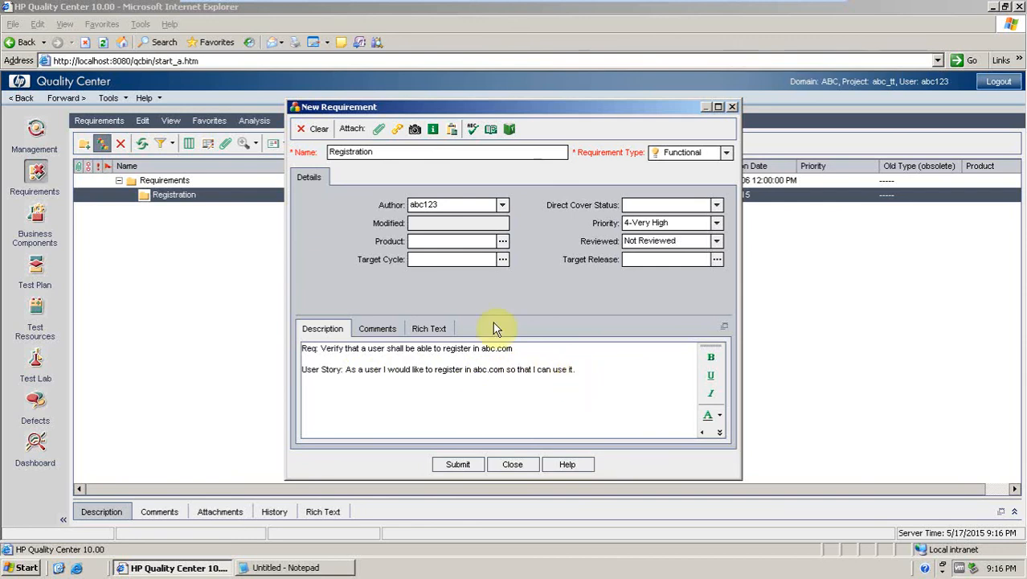
type(".")
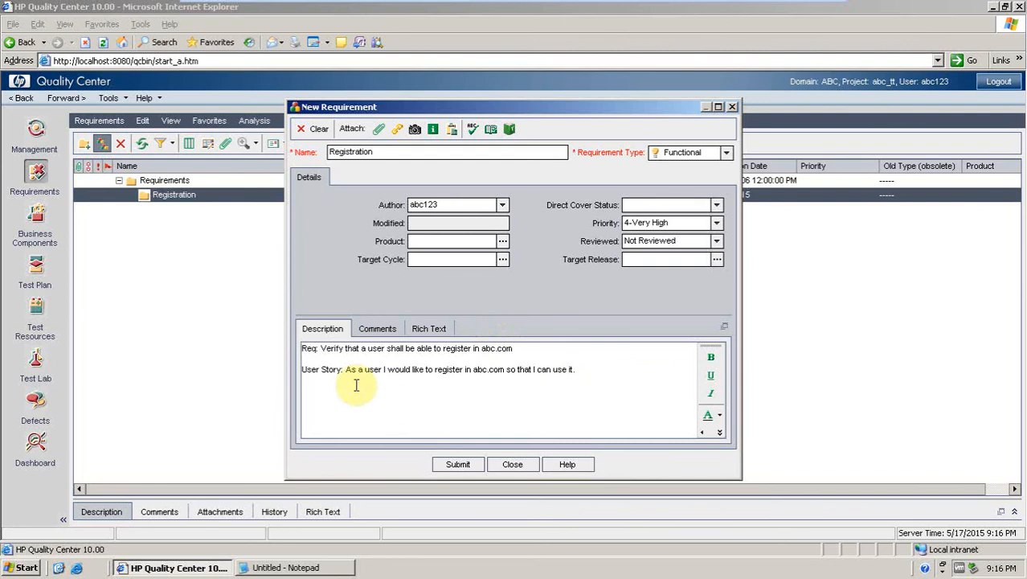
Format the 'Req:' label in the description as bold red text.
left_click_drag(320, 348, 301, 348)
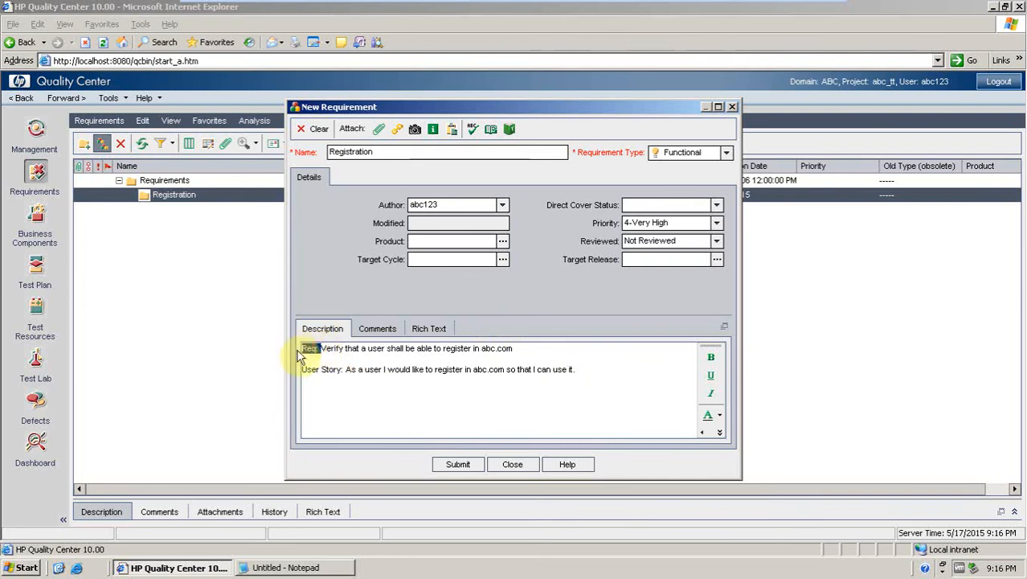
left_click(710, 360)
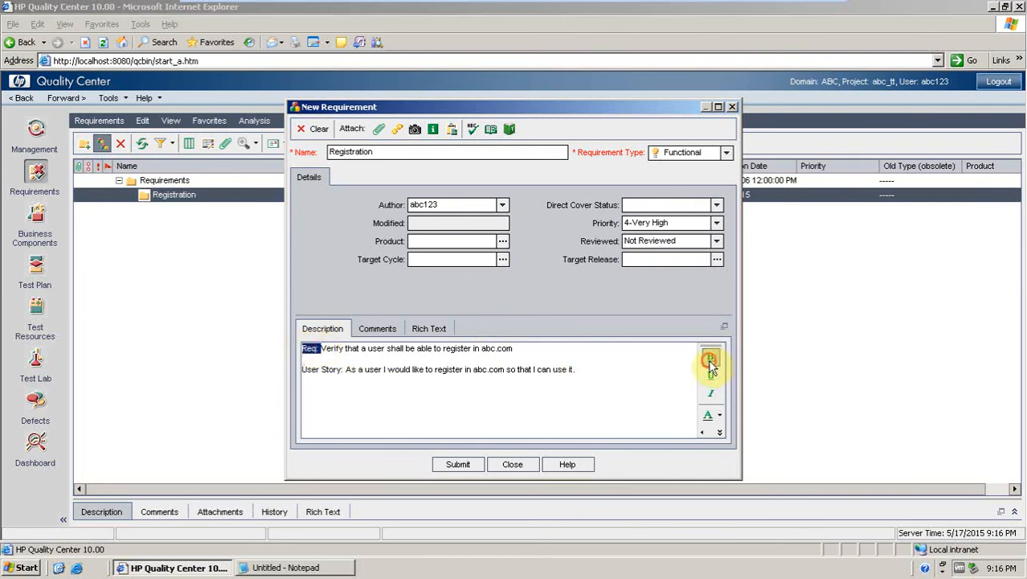
left_click(719, 415)
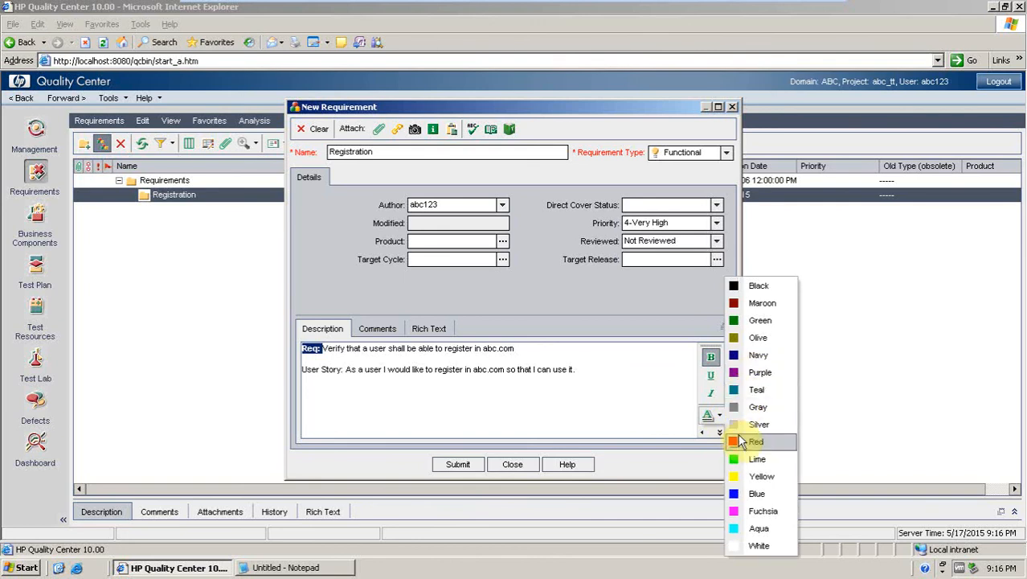
left_click(741, 443)
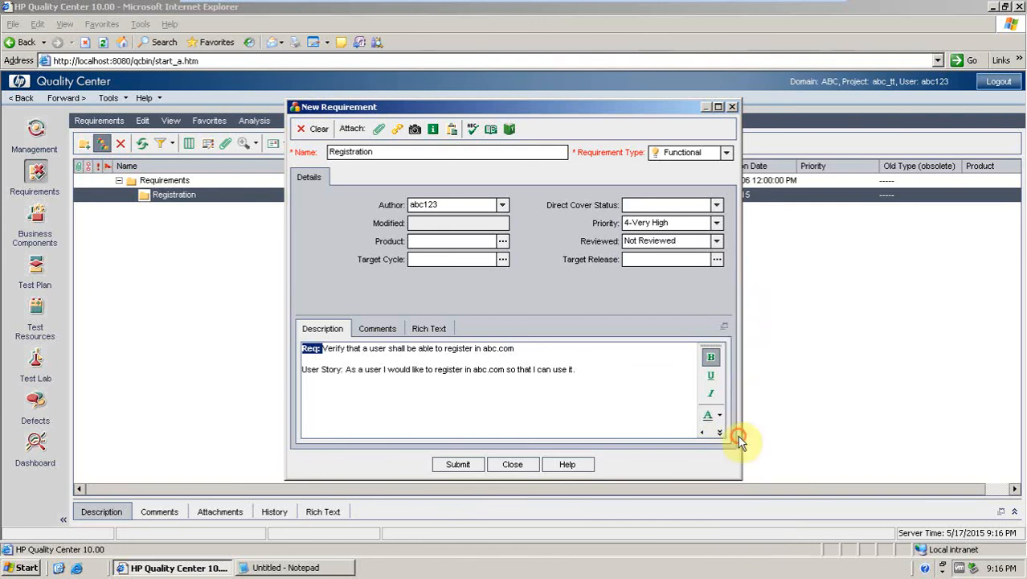
Format the 'User Story:' label as bold red text and submit the new requirement, closing the dialog.
left_click(412, 370)
left_click_drag(343, 369, 301, 376)
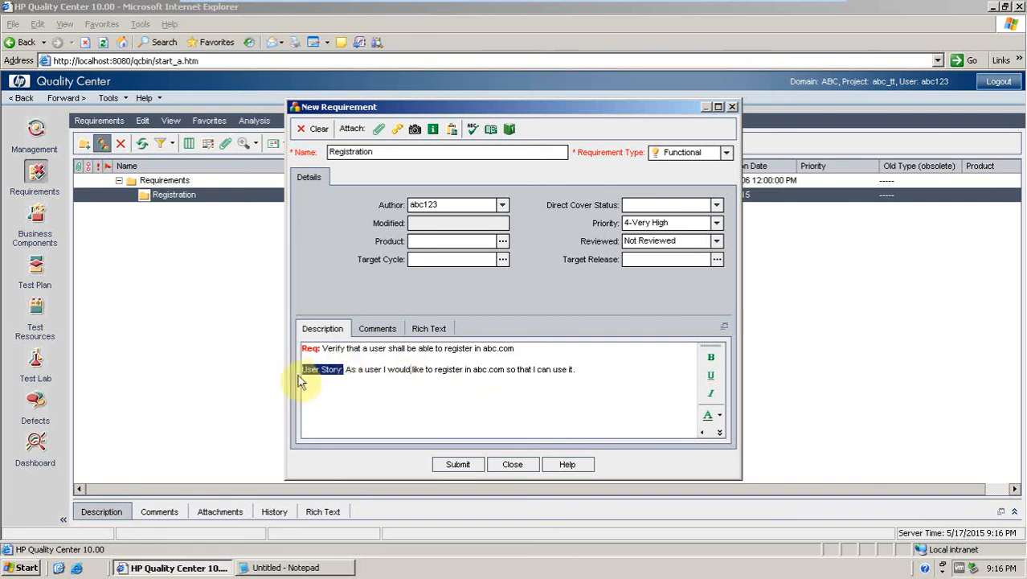
left_click(718, 415)
left_click(760, 443)
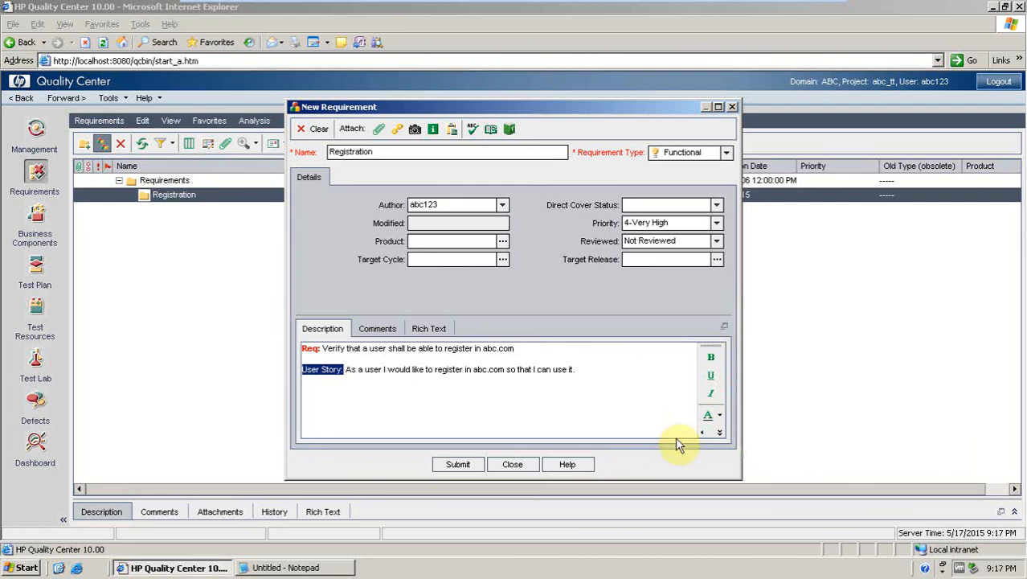
left_click(541, 413)
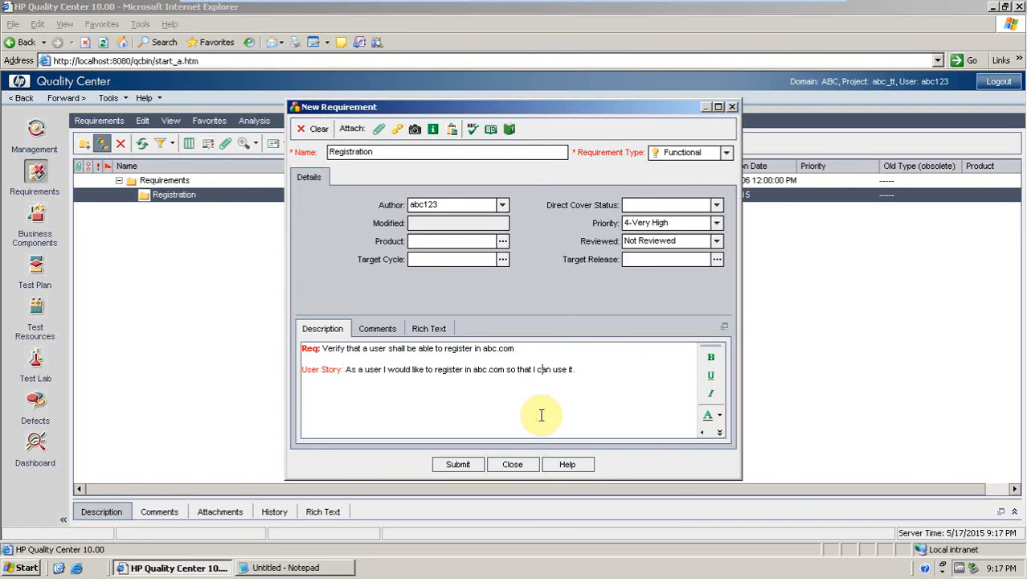
left_click_drag(345, 370, 286, 358)
left_click(347, 369)
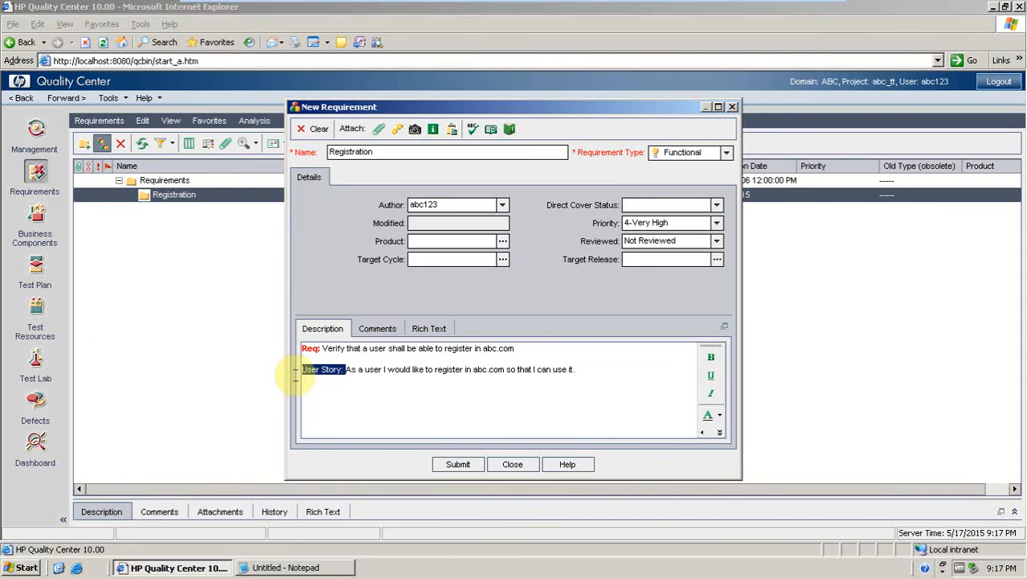
left_click(711, 358)
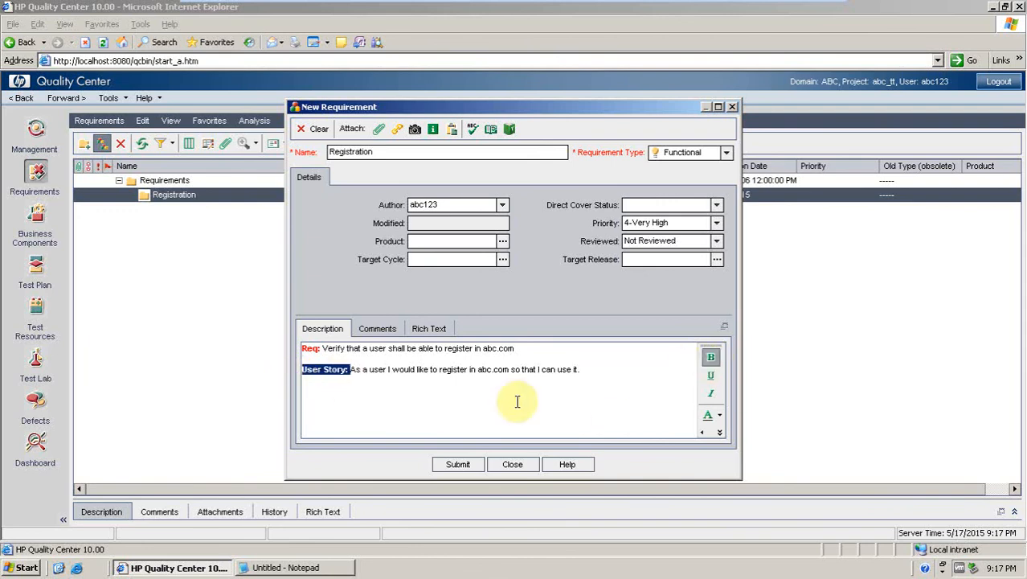
left_click(516, 401)
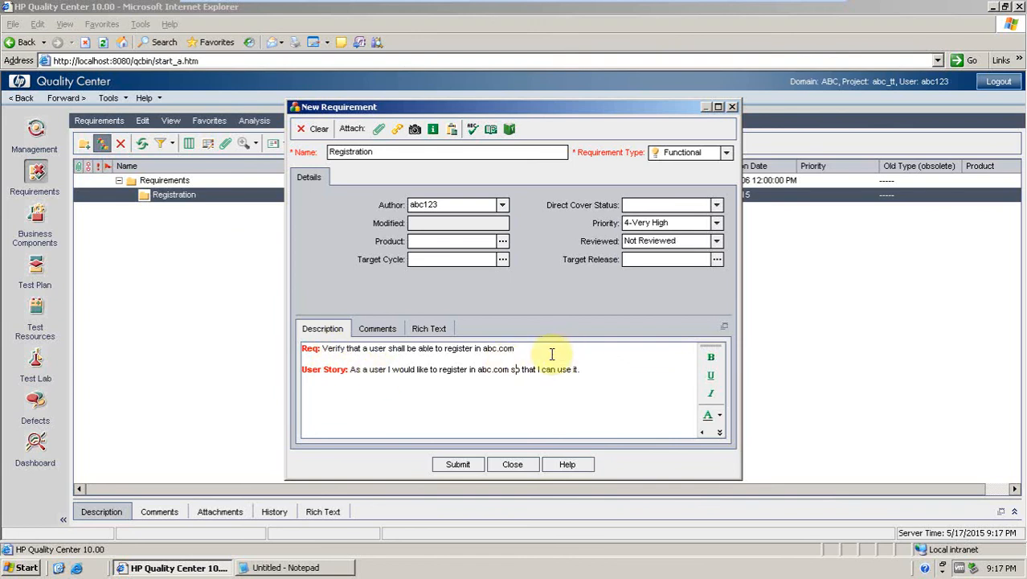
left_click(461, 466)
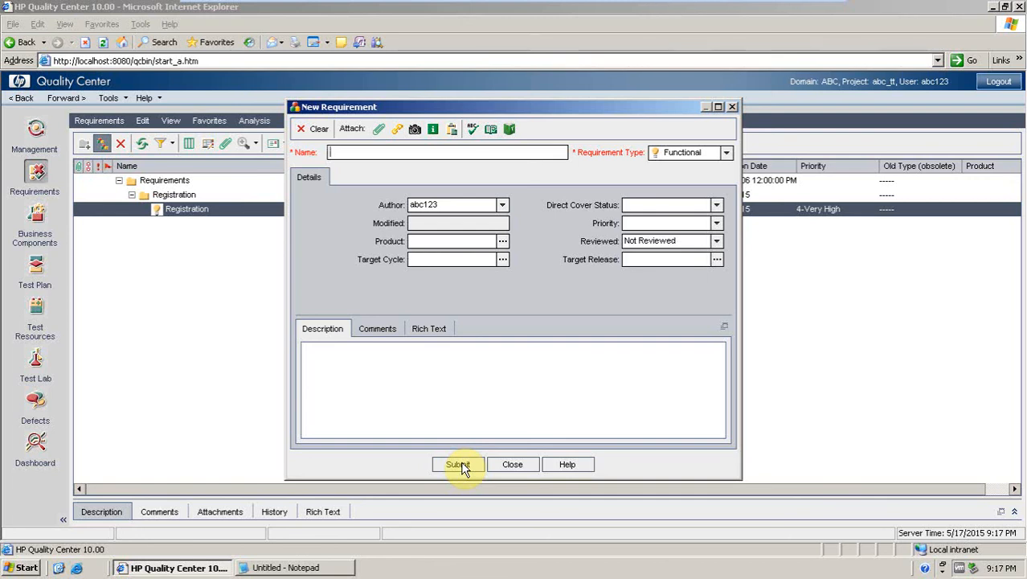
left_click(732, 107)
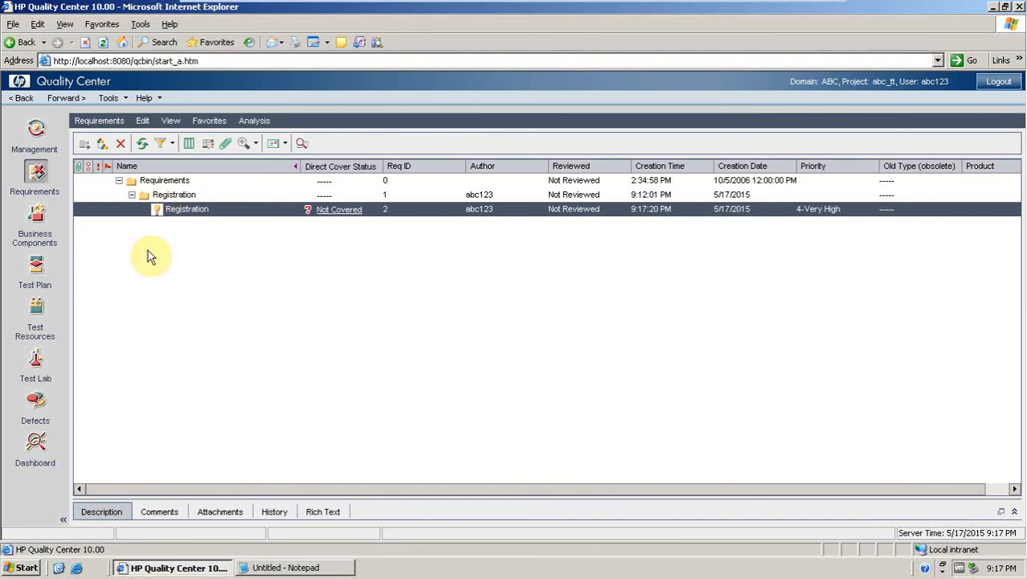
Create a requirement folder named Login under the root Requirements folder.
left_click(157, 181)
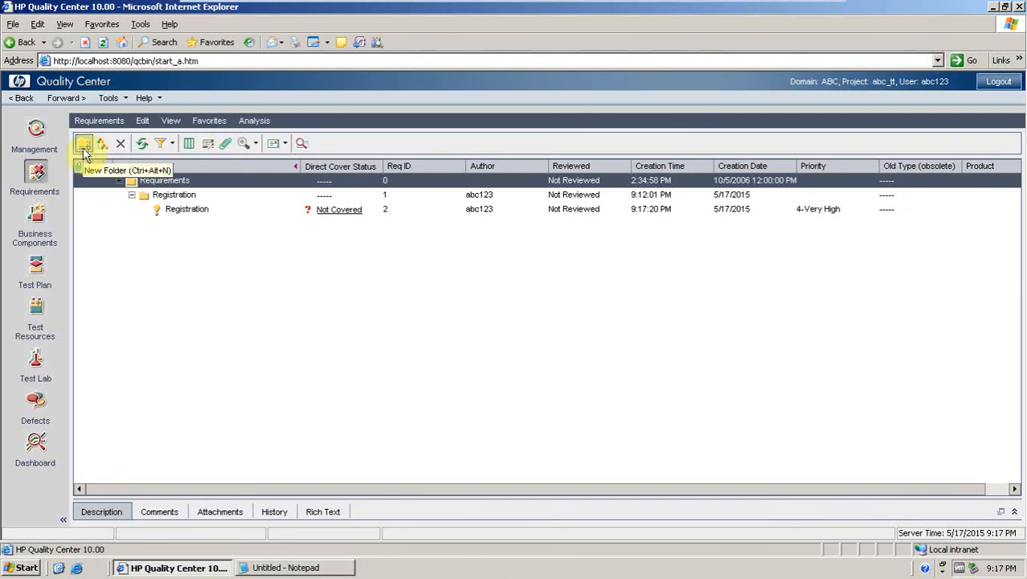
left_click(84, 146)
type("L")
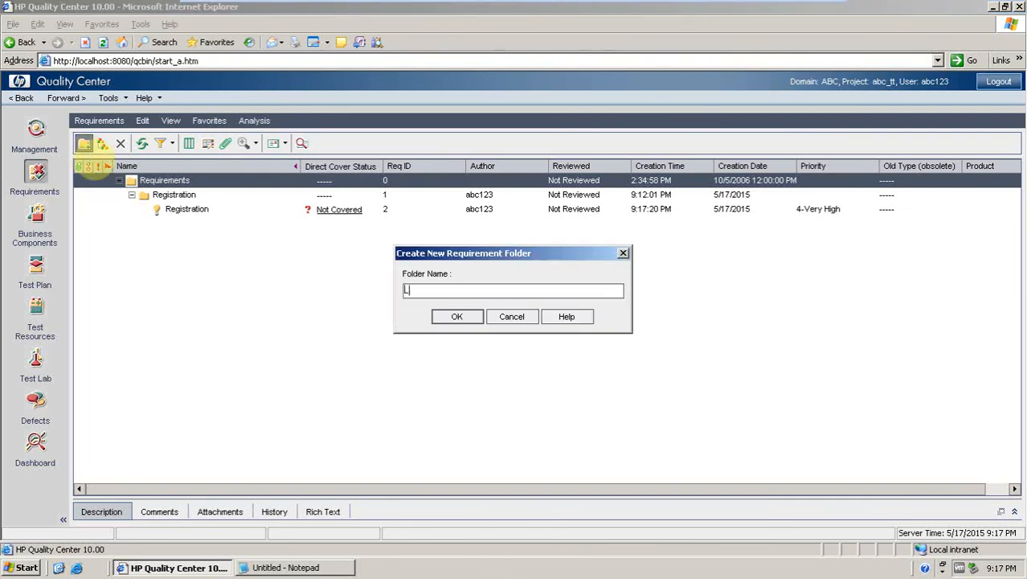
type("ogin")
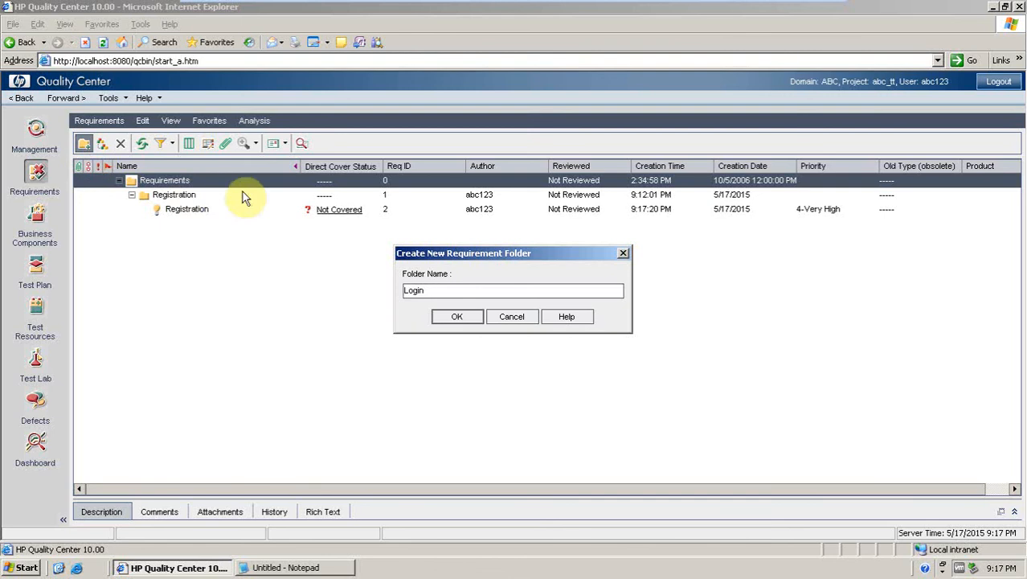
left_click(457, 319)
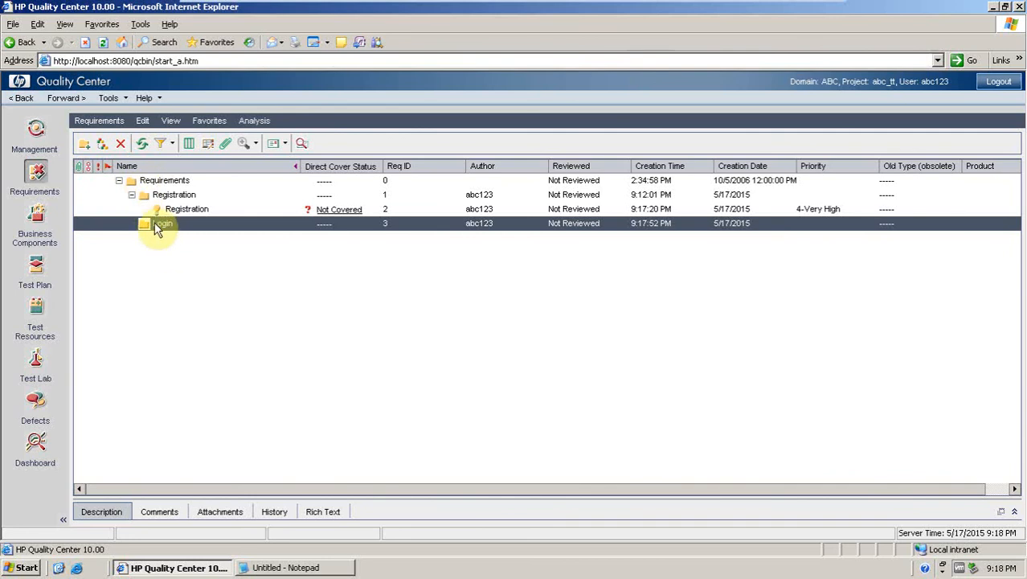
Create a Functional requirement named Login inside the Login folder and set its priority to 3-High.
left_click(102, 145)
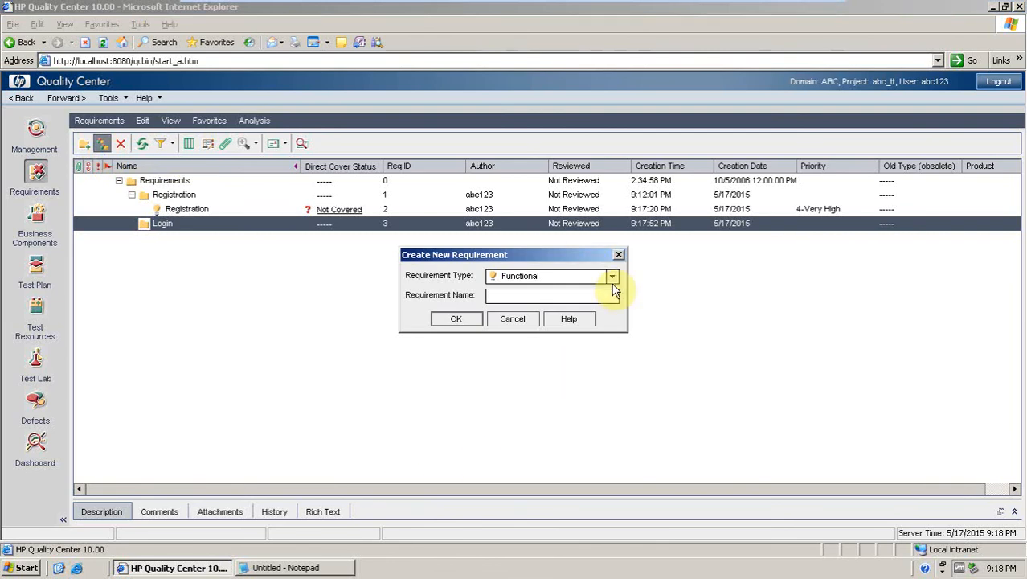
left_click(546, 295)
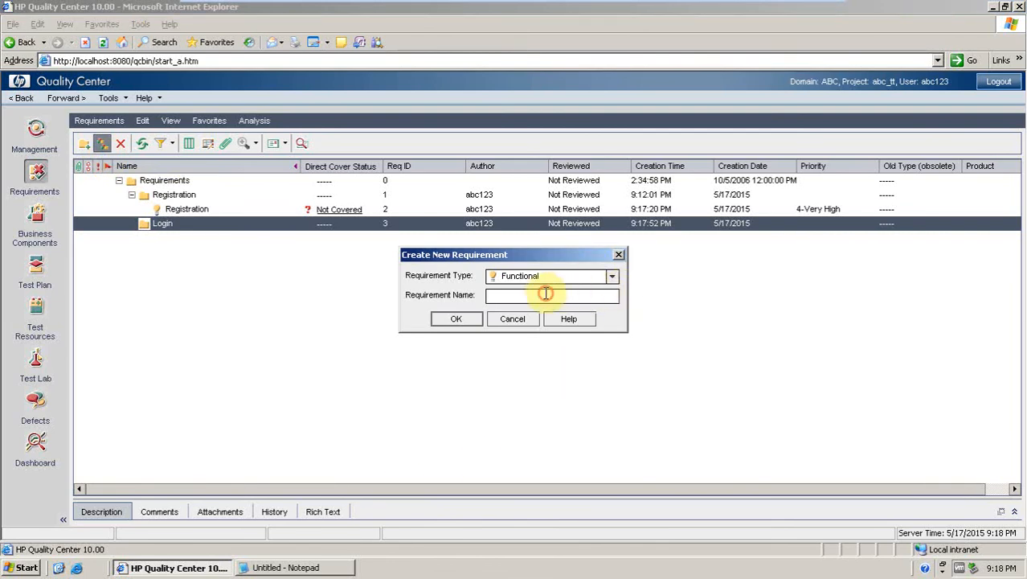
type("Logi")
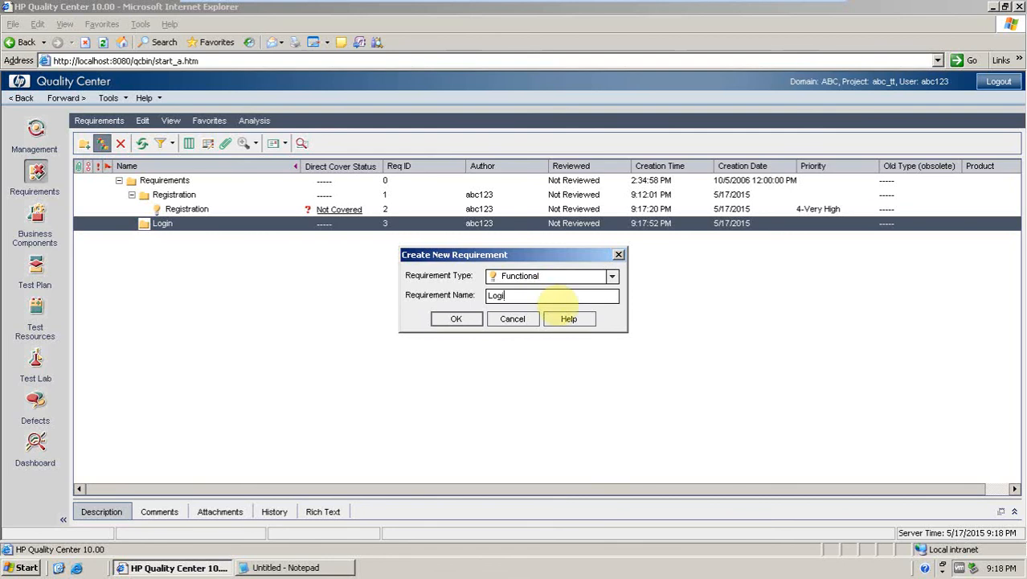
type("n")
left_click(464, 319)
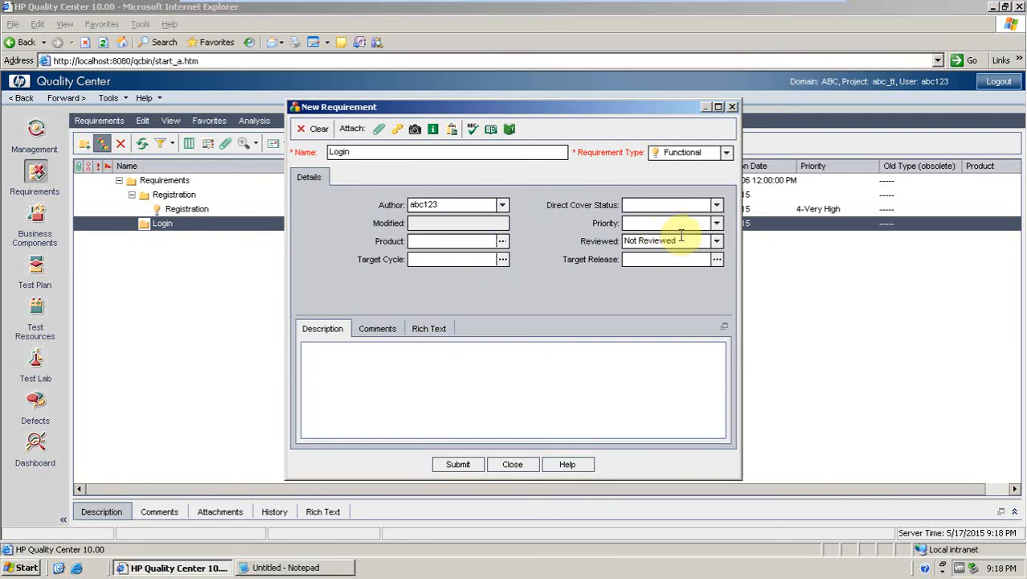
left_click(714, 225)
left_click(647, 273)
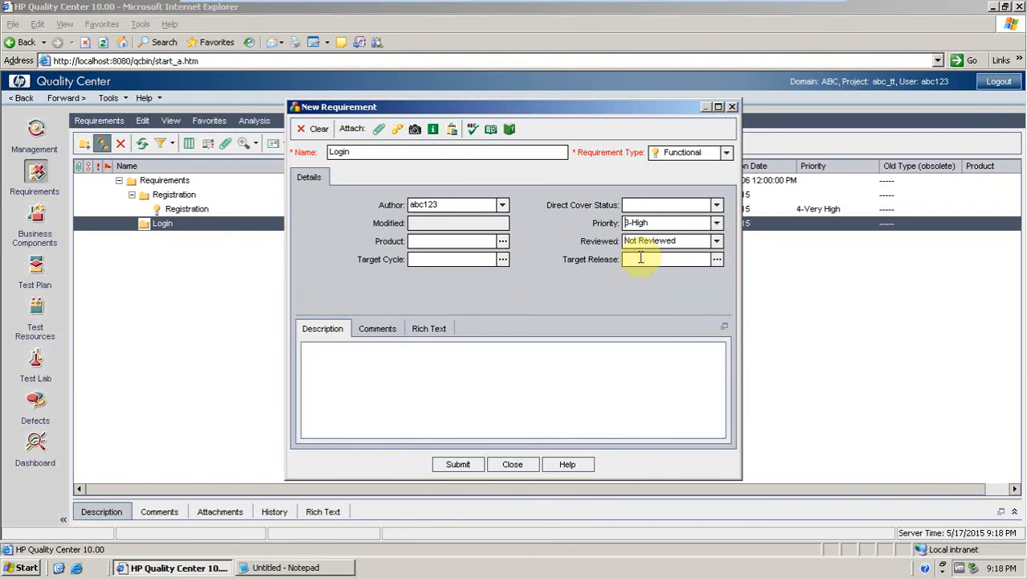
Enter the description 'Req: Verify that user shall be able to login using valid user name and valid Password'.
left_click(560, 367)
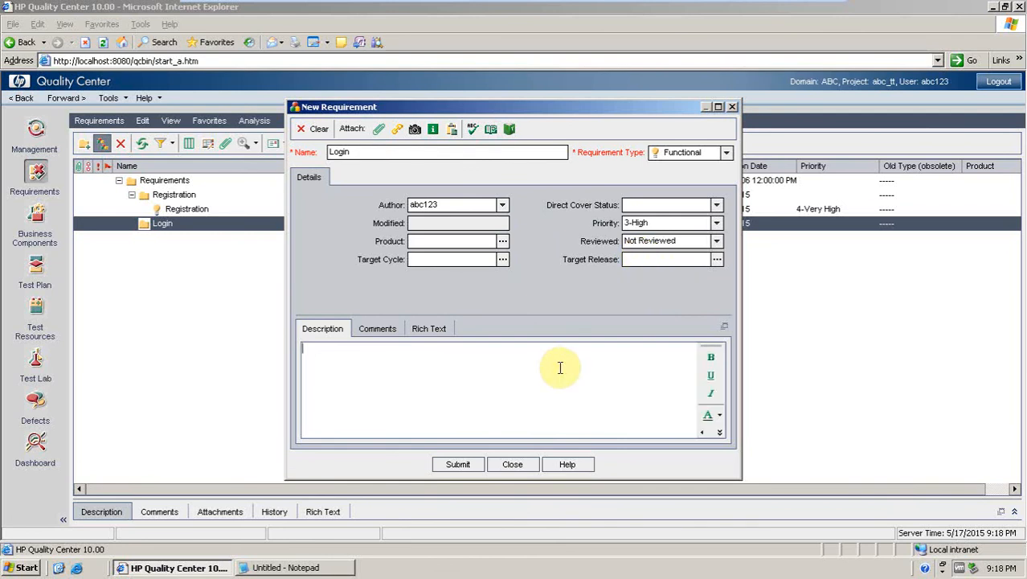
type("Req: ")
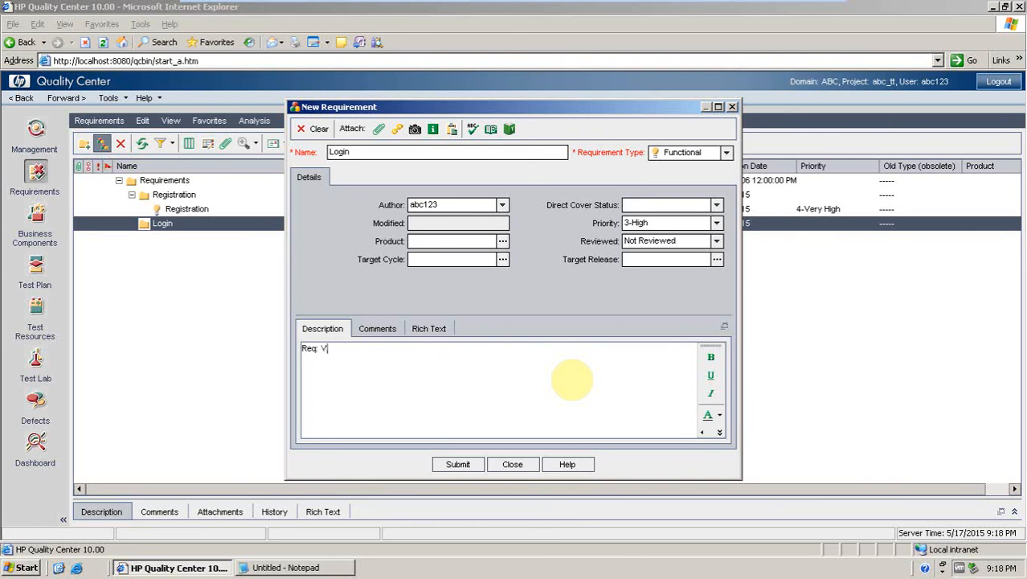
type("Verify that user shall be ab")
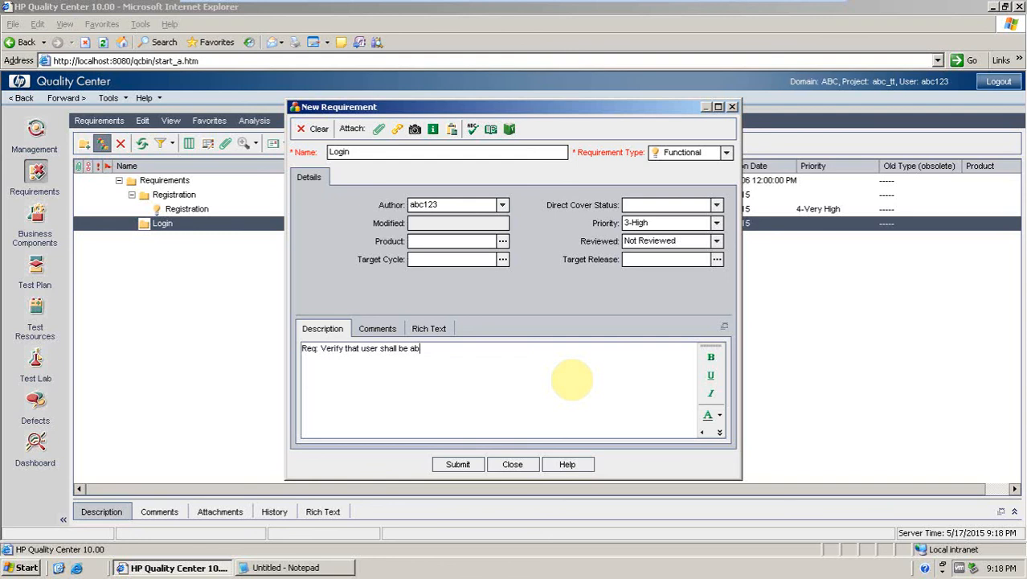
type("le to login,")
key("BackSpace")
type("using valid user name")
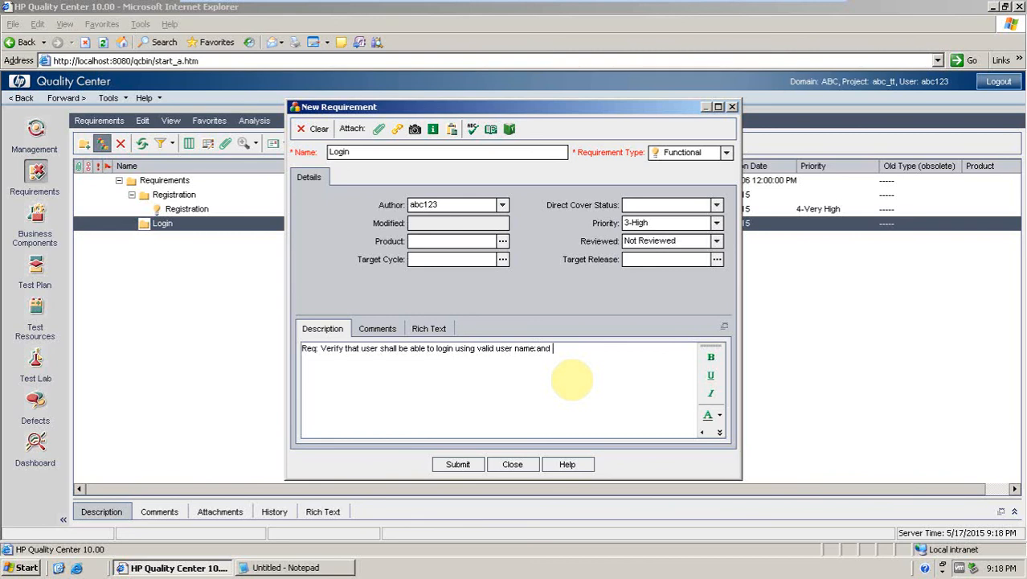
type(" and valid Password")
Add a second description line 'User Story: As a user I would like to use valid username and valid password so that I could login successfully'.
key("Return")
type("user Stor")
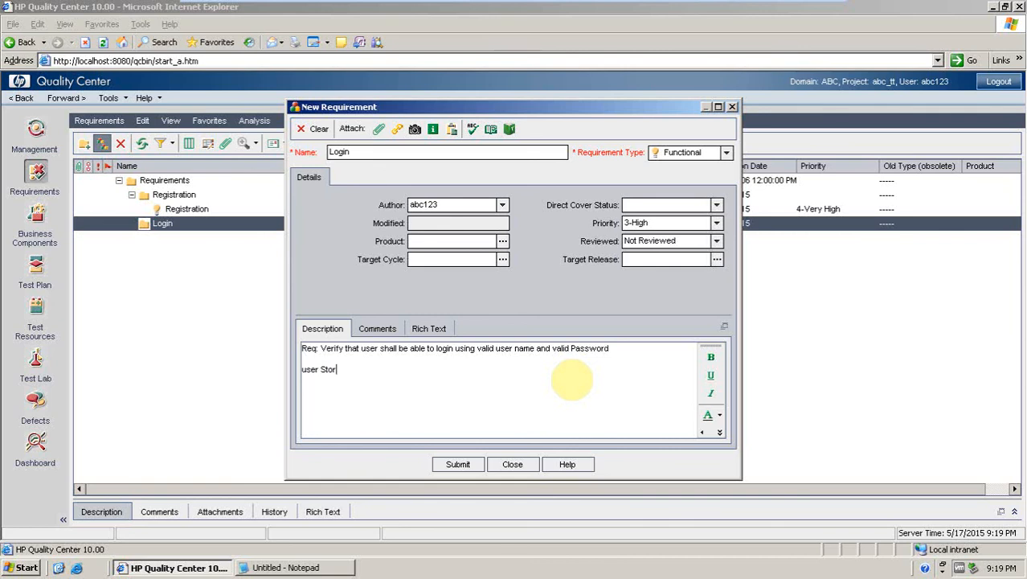
key("Left")
key("Left")
key("Left")
key("BackSpace")
type("U")
left_click(356, 372)
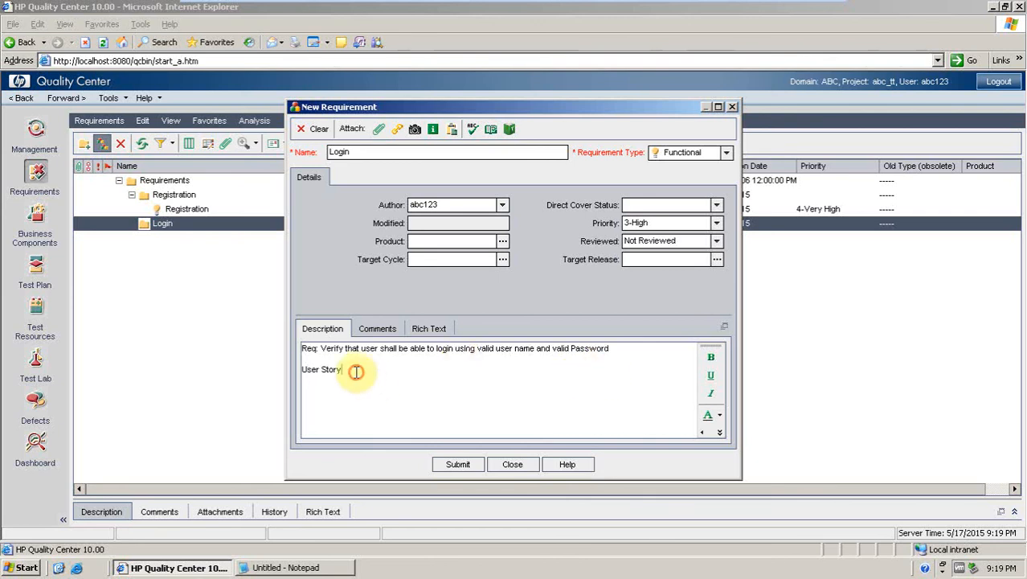
type(":")
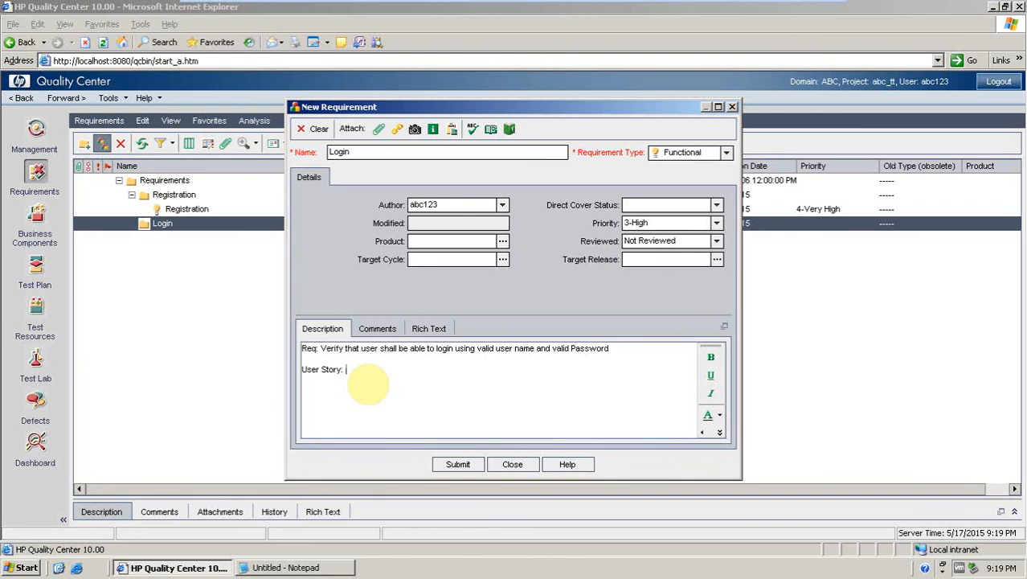
type(" As a user I would like to use ")
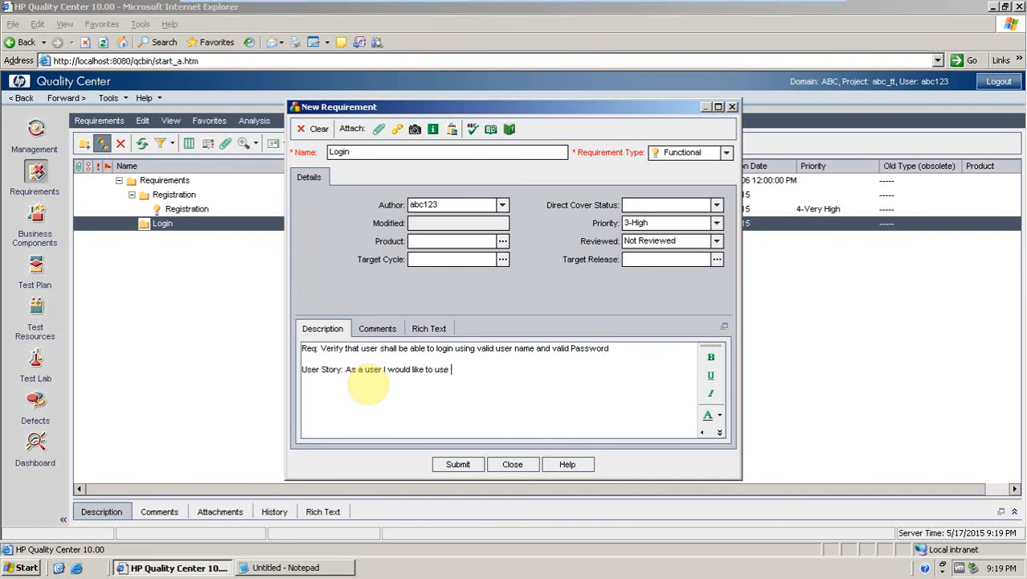
type("via")
type("alid user")
type("name and ")
type("val")
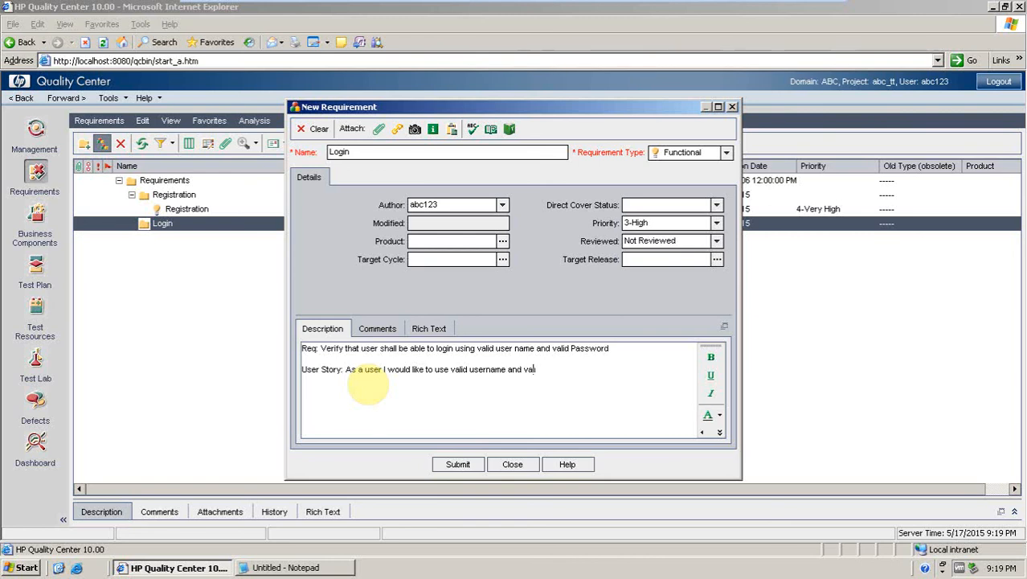
type("id ")
type("password so that")
type("I co")
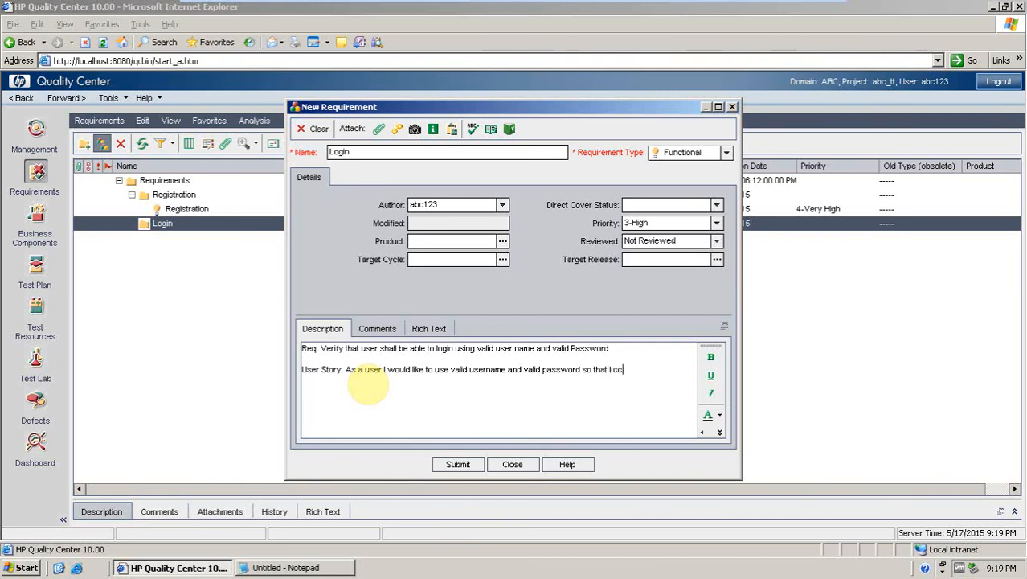
type("uld l")
type("ogin success")
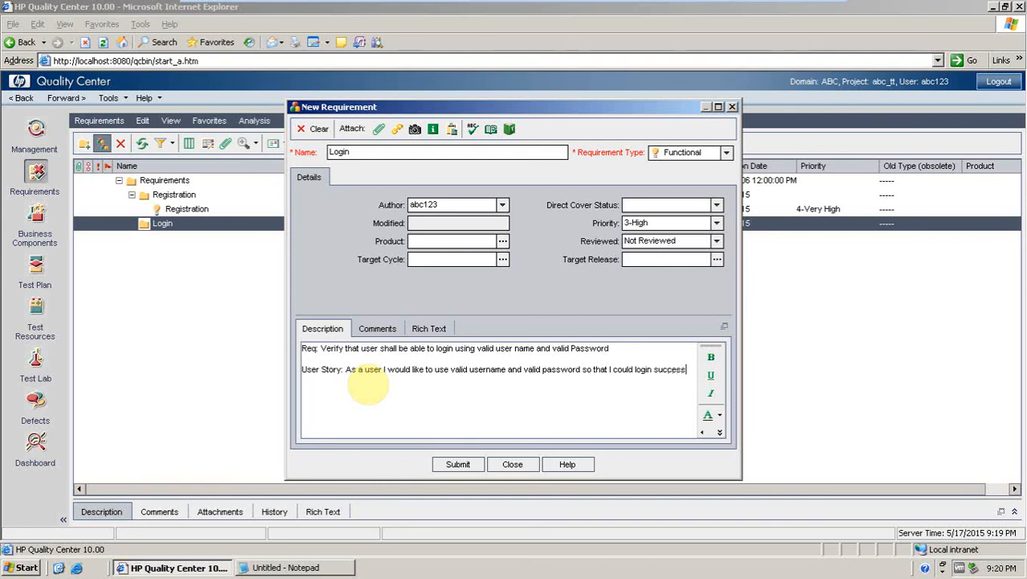
type("fully")
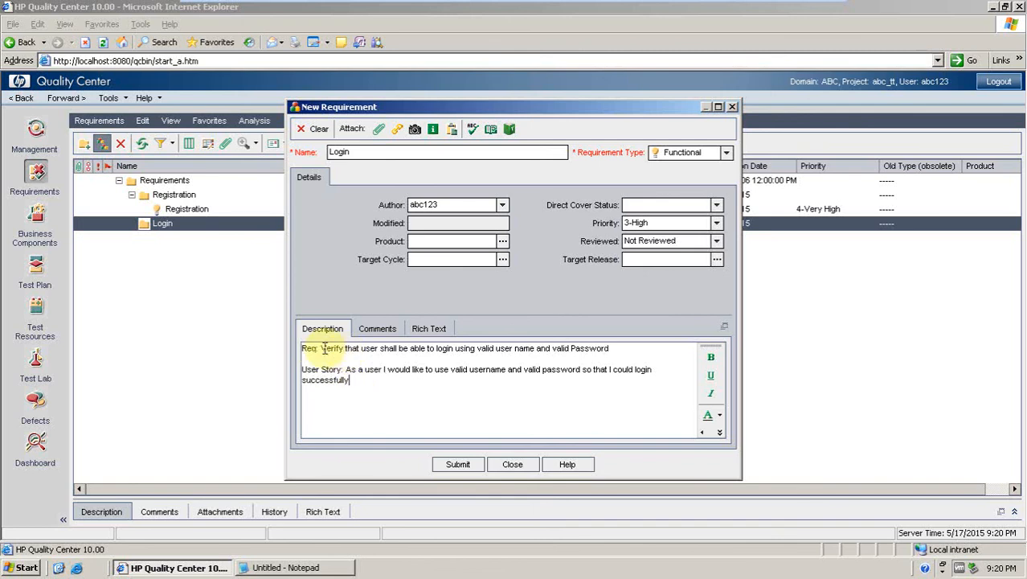
Format the 'Req:' label in the description as bold red text.
left_click_drag(319, 348, 298, 351)
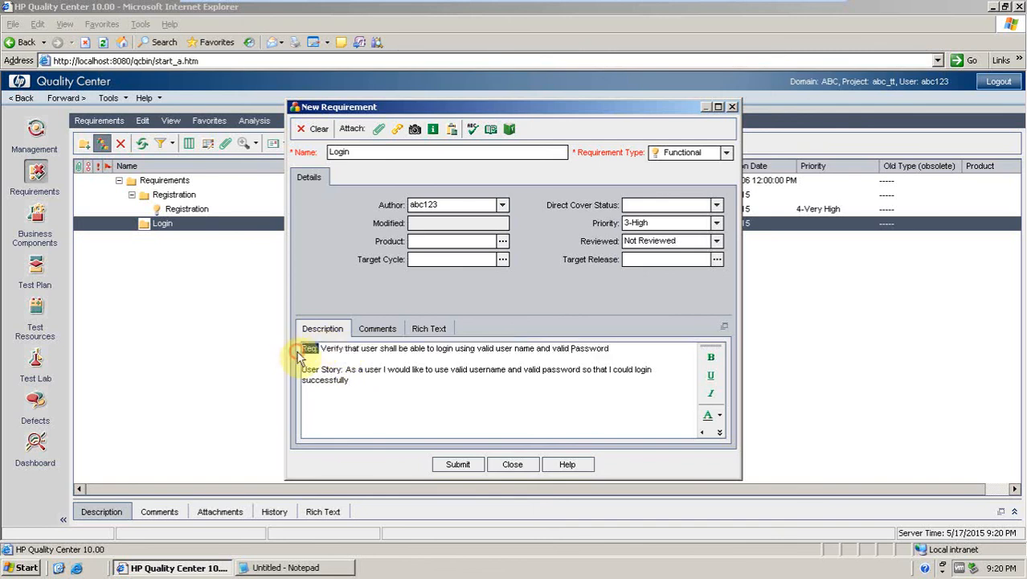
left_click(709, 361)
left_click(720, 415)
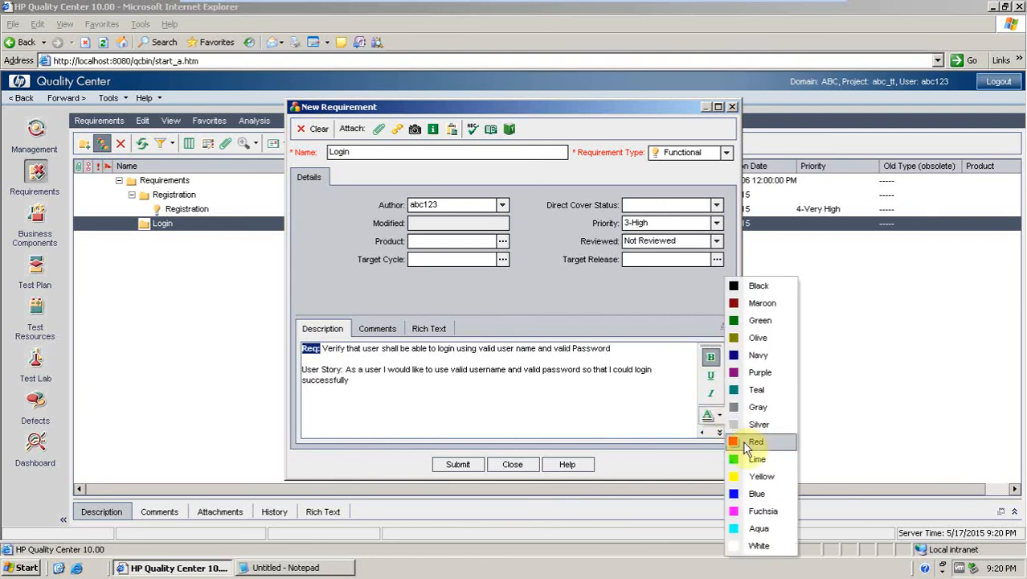
left_click(742, 441)
Format the 'User Story:' label in the description as bold red text.
left_click_drag(344, 368, 304, 369)
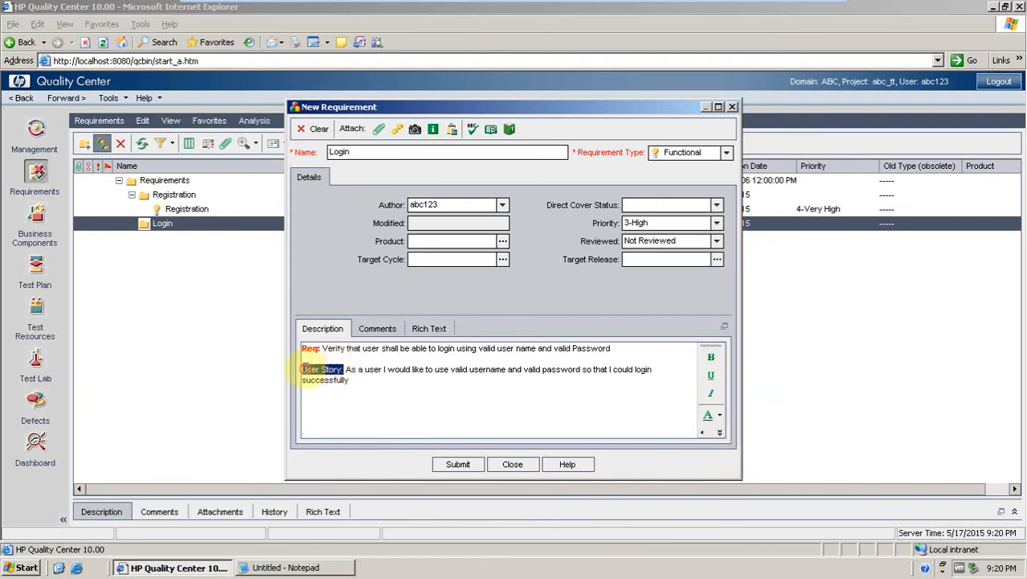
left_click(711, 356)
left_click(719, 415)
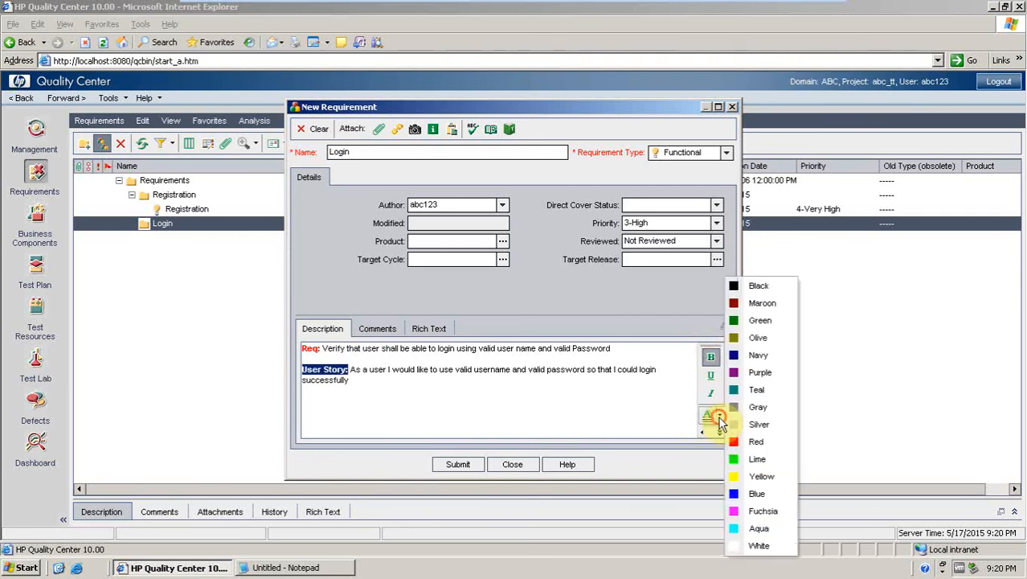
left_click(733, 442)
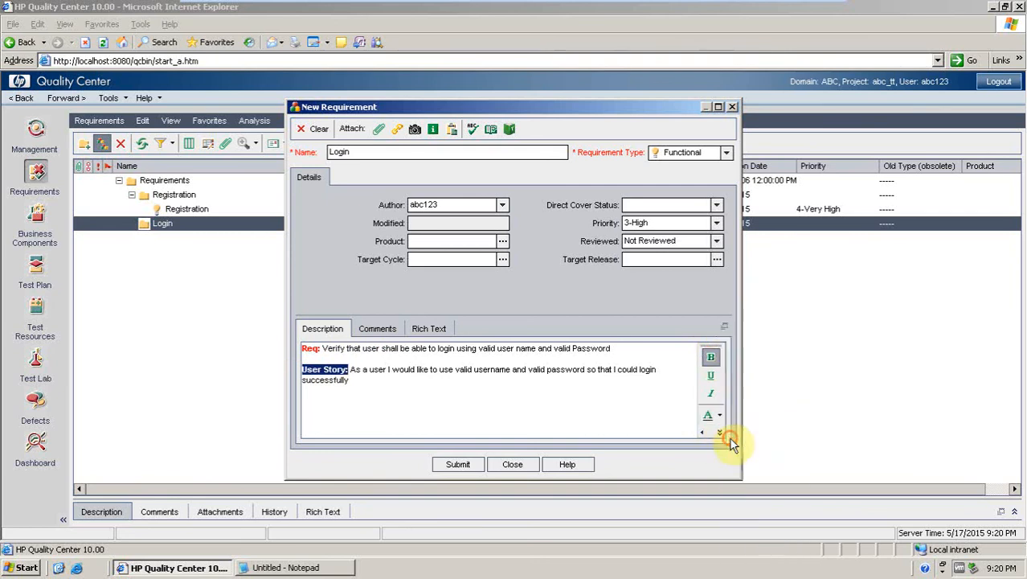
left_click(532, 376)
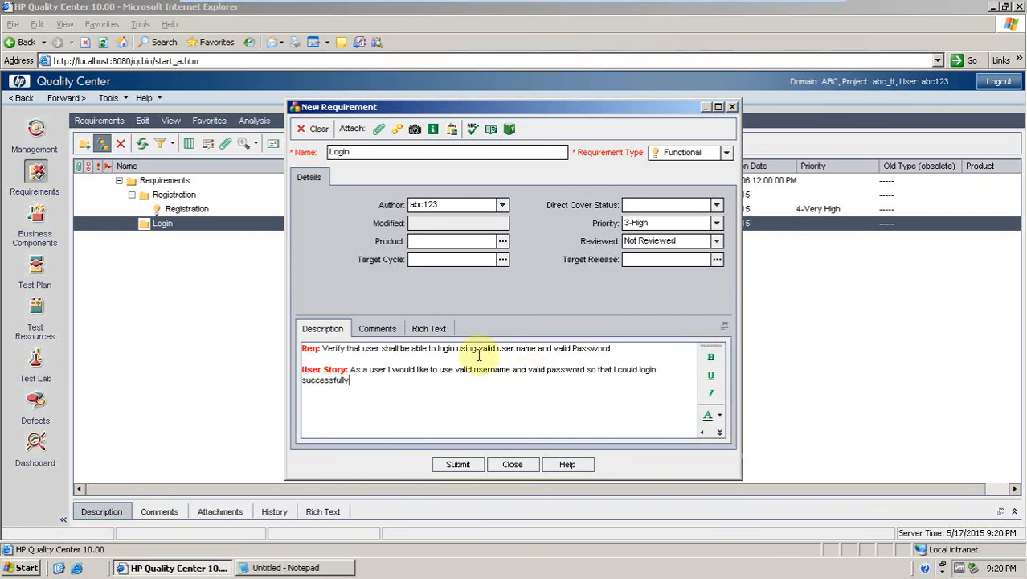
left_click(349, 370)
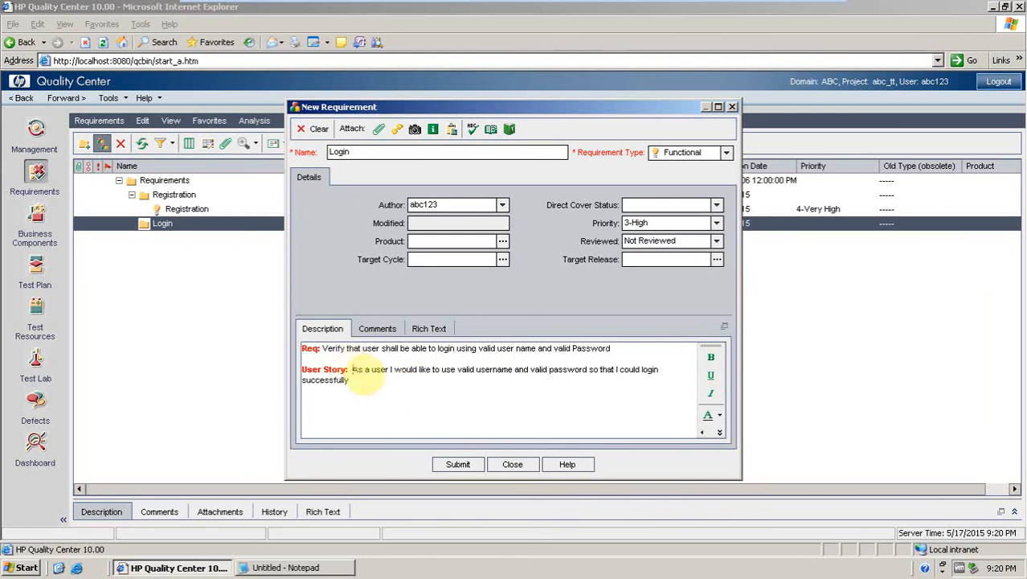
Insert 'successfully' after 'login' in the Req line, submit the requirement and close the dialog.
left_click(456, 349)
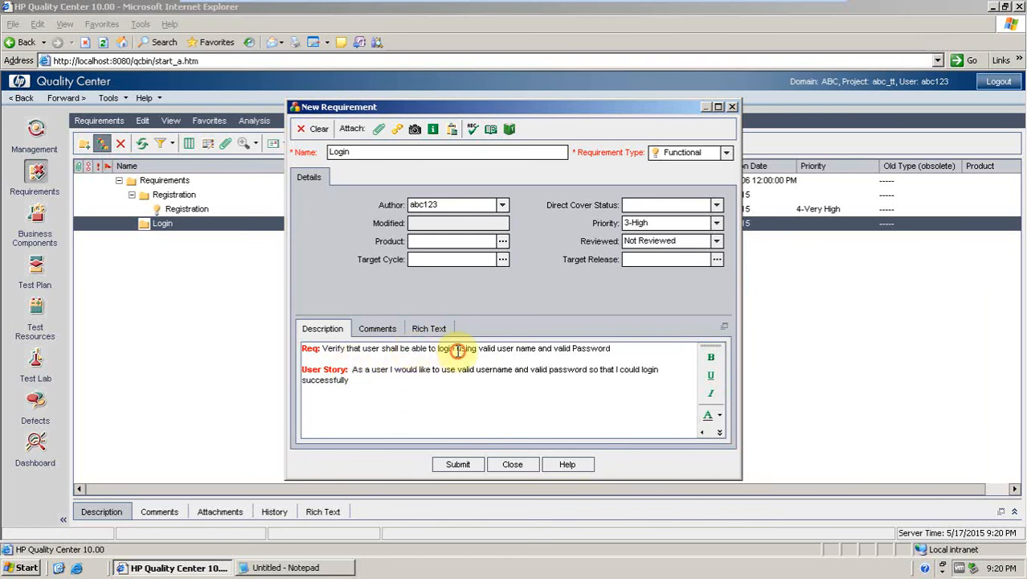
type("su")
type("ccessful")
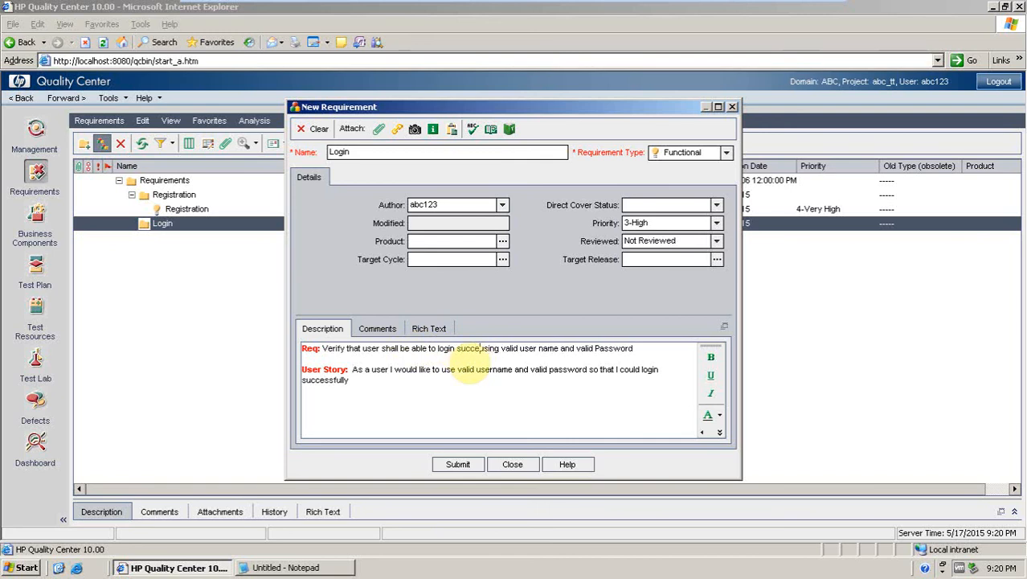
type("ly")
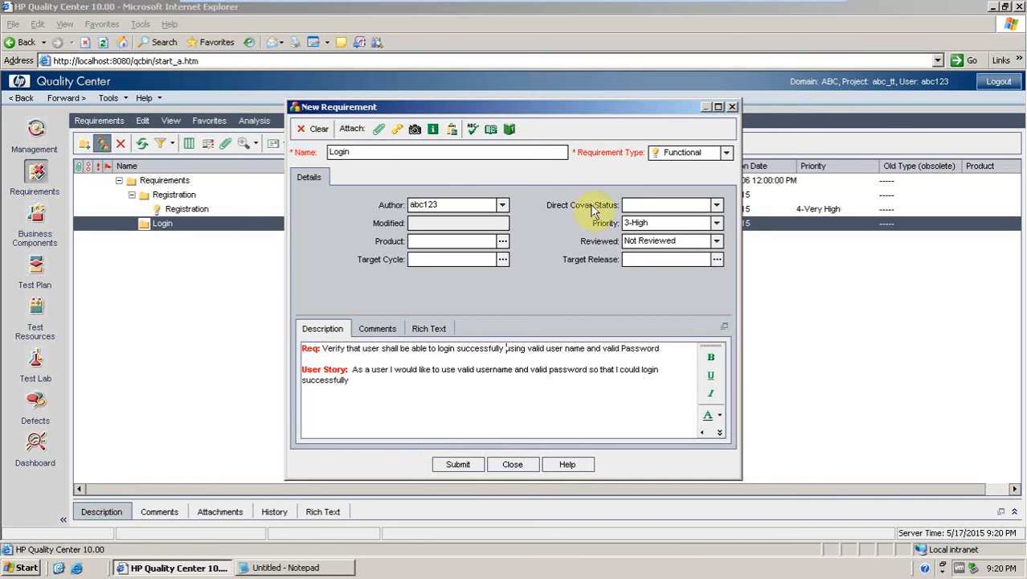
left_click(459, 465)
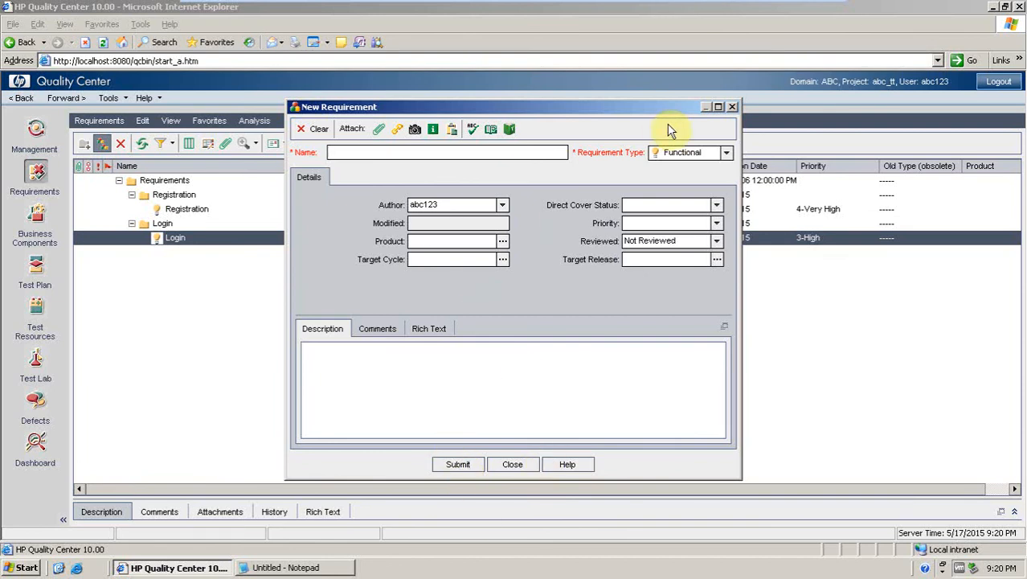
left_click(733, 106)
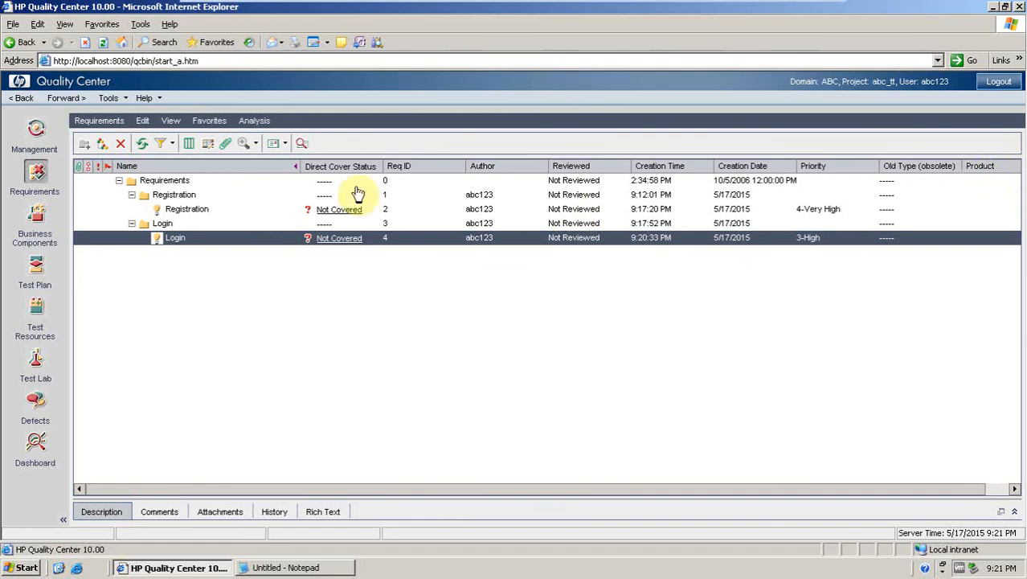
Hide the 'Old Type (obsolete)' and 'Product' columns from the requirements grid.
left_click(189, 148)
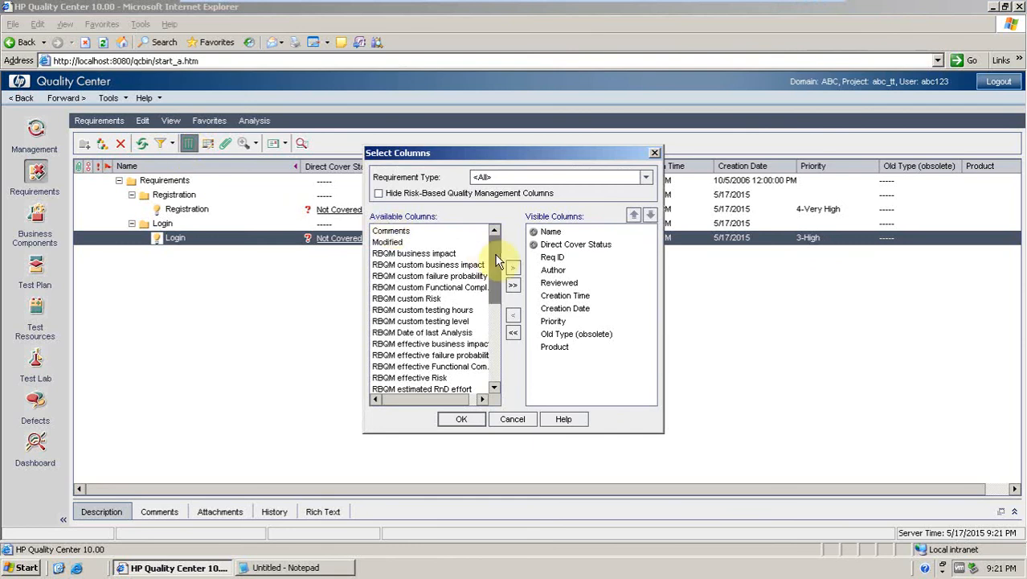
left_click_drag(499, 261, 505, 351)
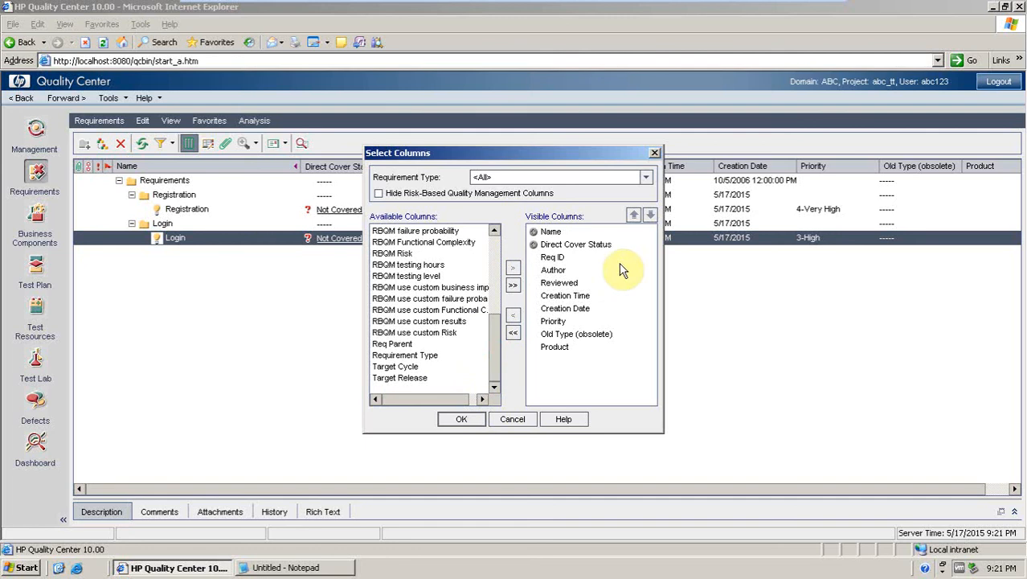
left_click(577, 333)
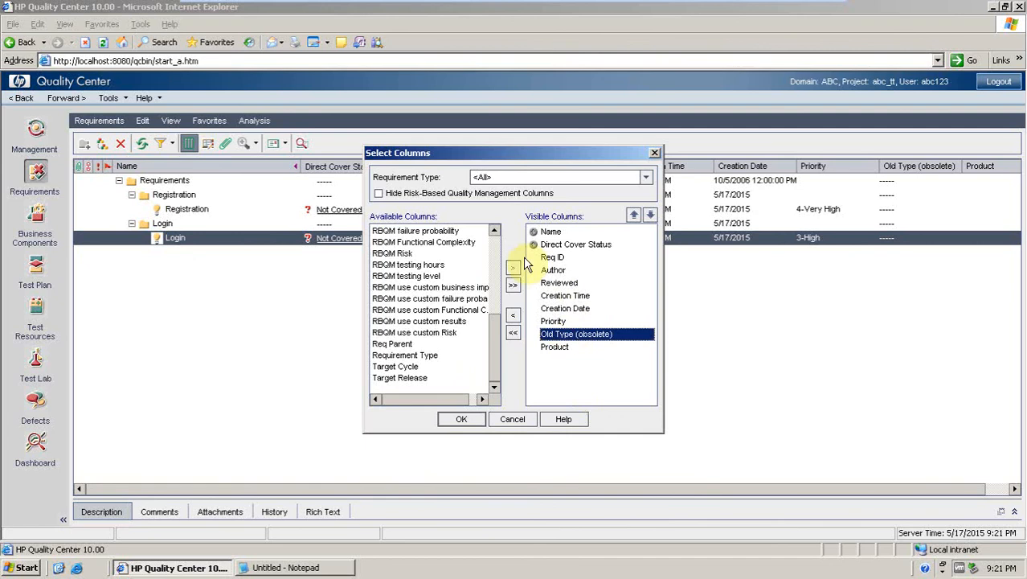
left_click(513, 319)
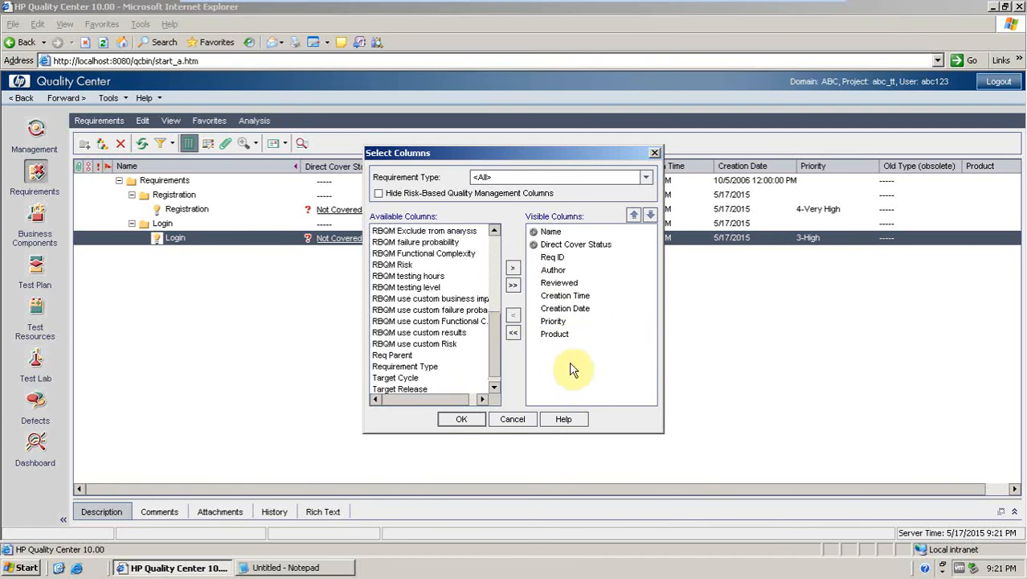
left_click(565, 335)
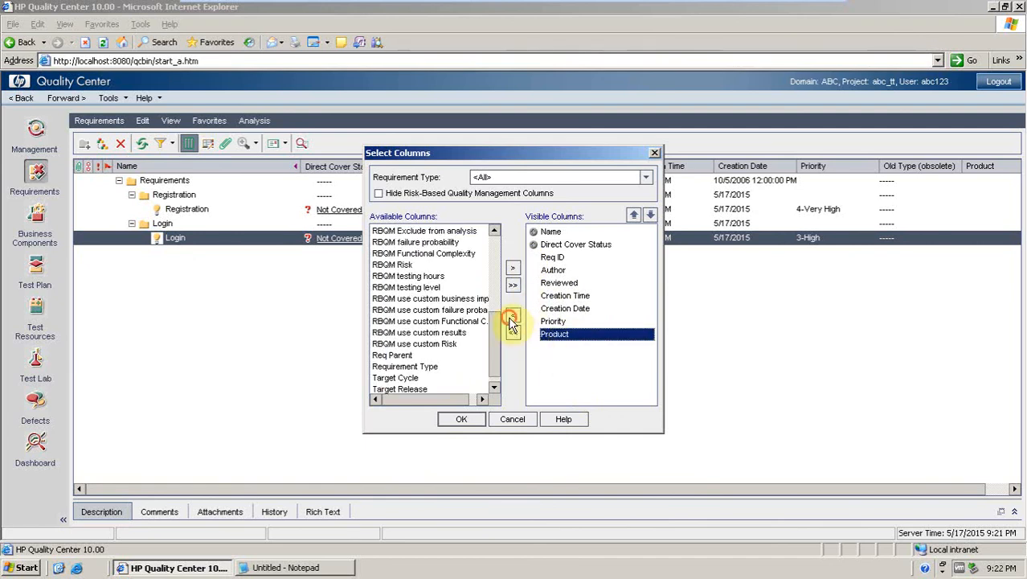
left_click(512, 315)
scroll(493, 359, "down", 1)
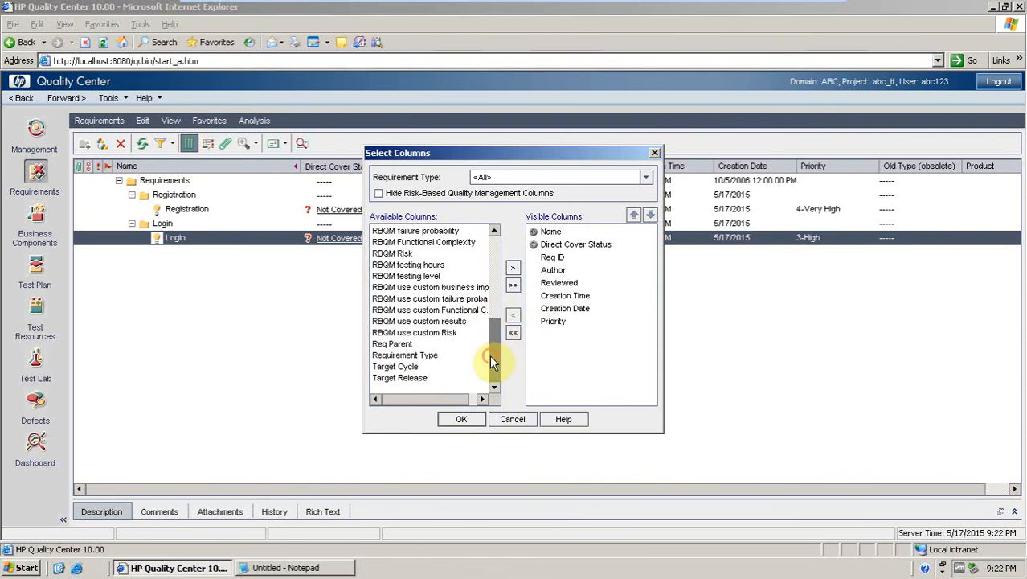
left_click_drag(490, 354, 487, 391)
left_click(464, 419)
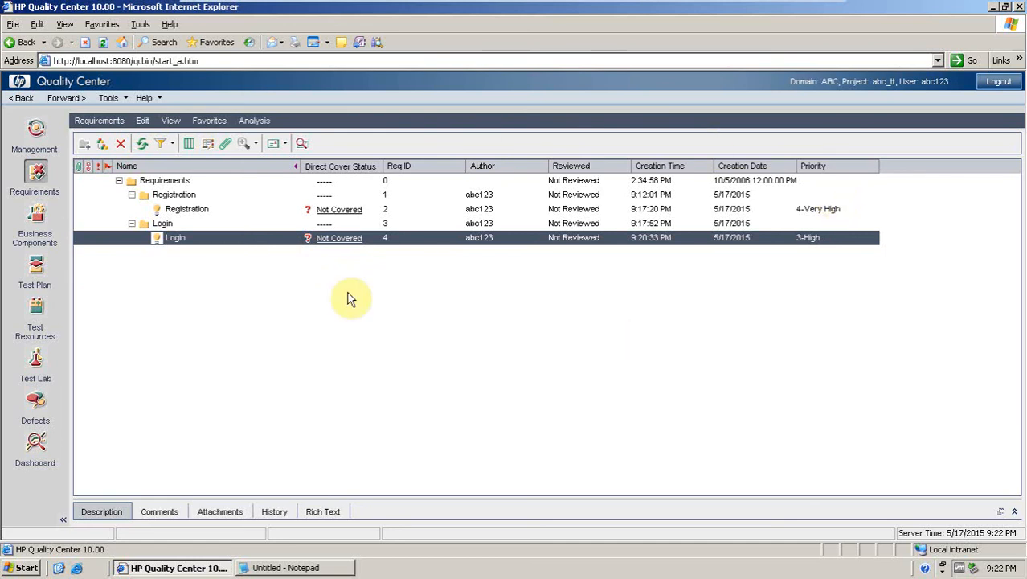
Refresh the requirements tree and collapse and re-expand the Registration folder.
left_click(143, 148)
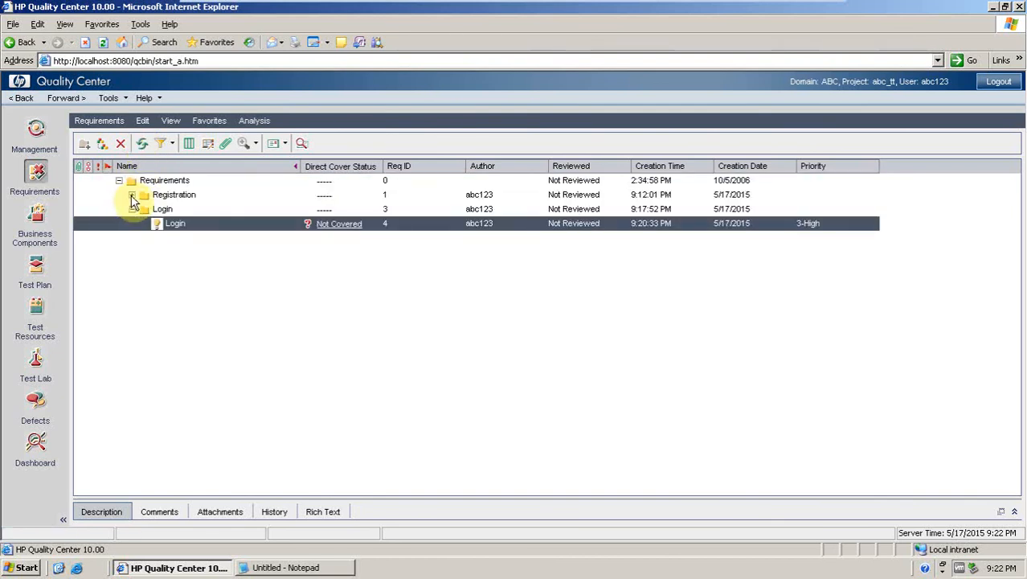
left_click(131, 195)
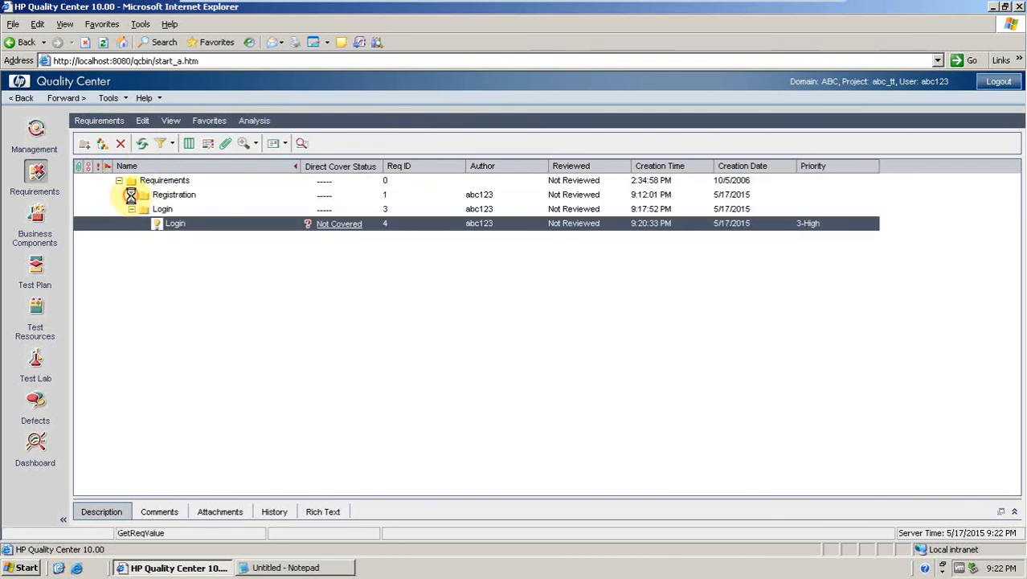
left_click(141, 150)
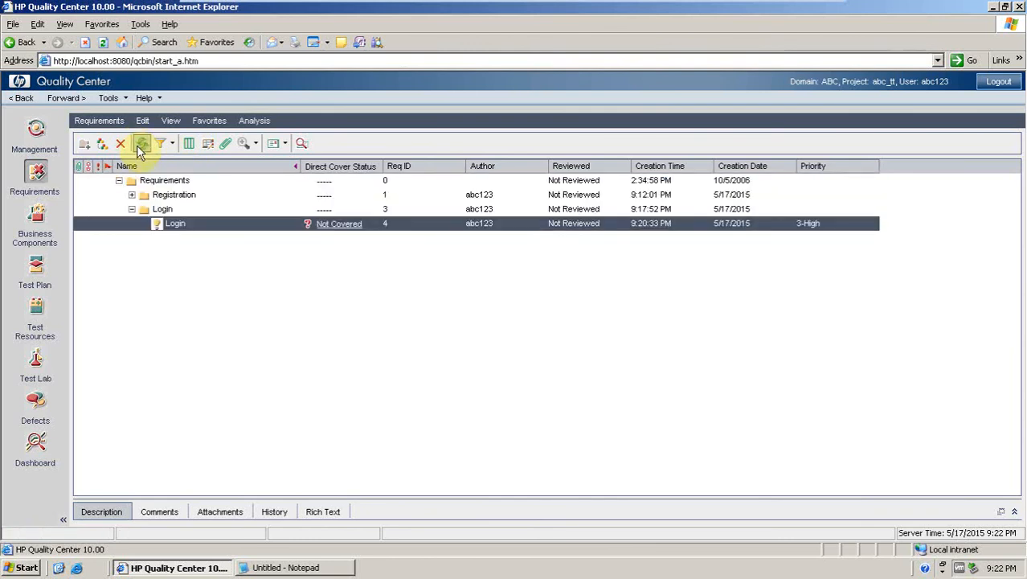
left_click(132, 195)
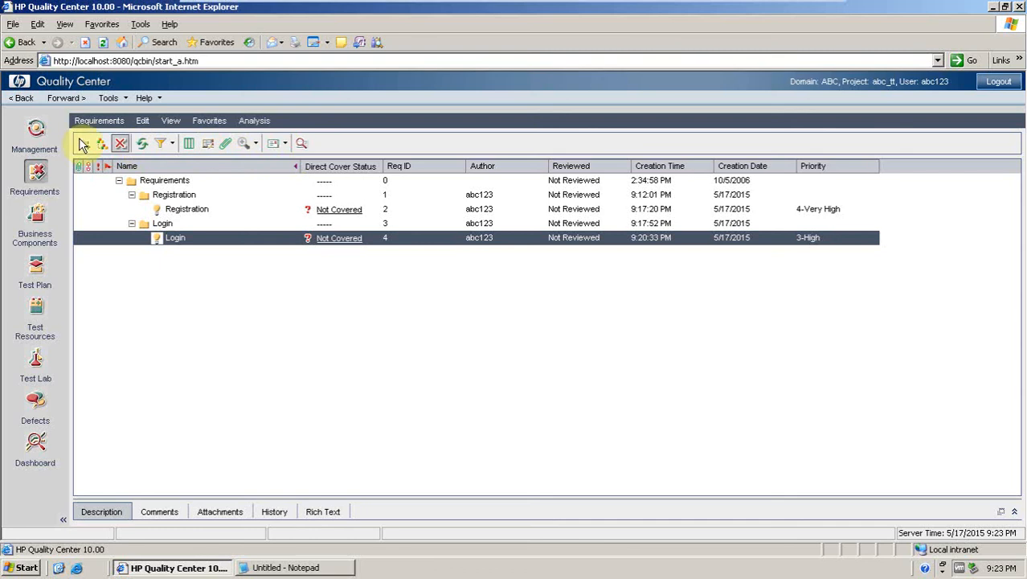
Open the Test Plan module and create a subject folder named Registration.
left_click(41, 273)
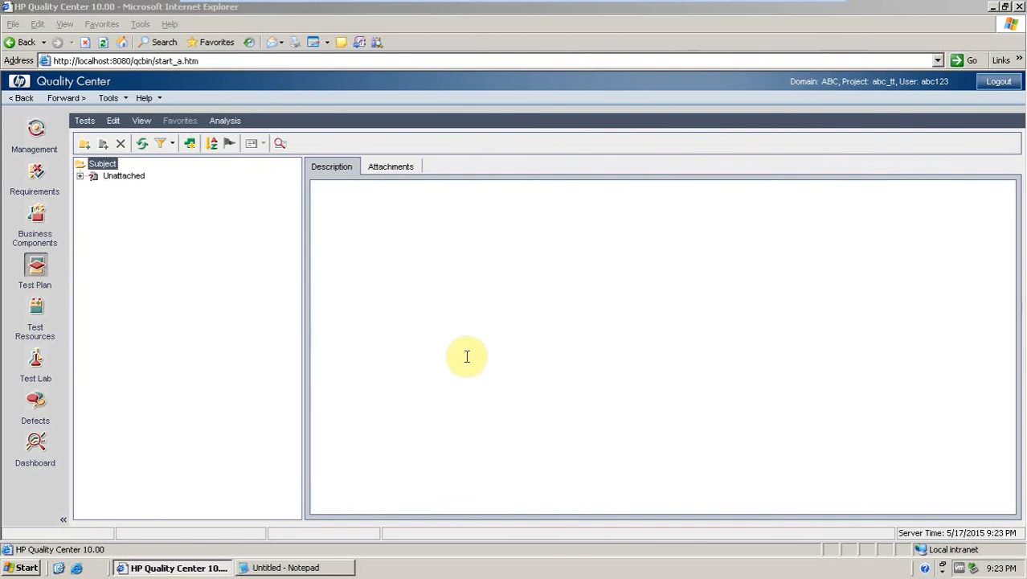
left_click(85, 145)
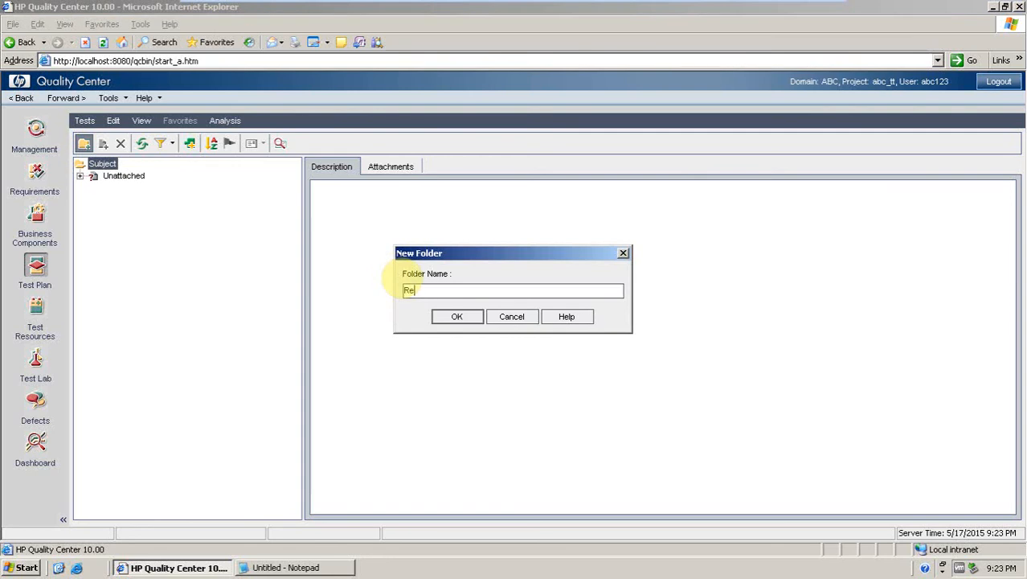
type("Registration")
key("Return")
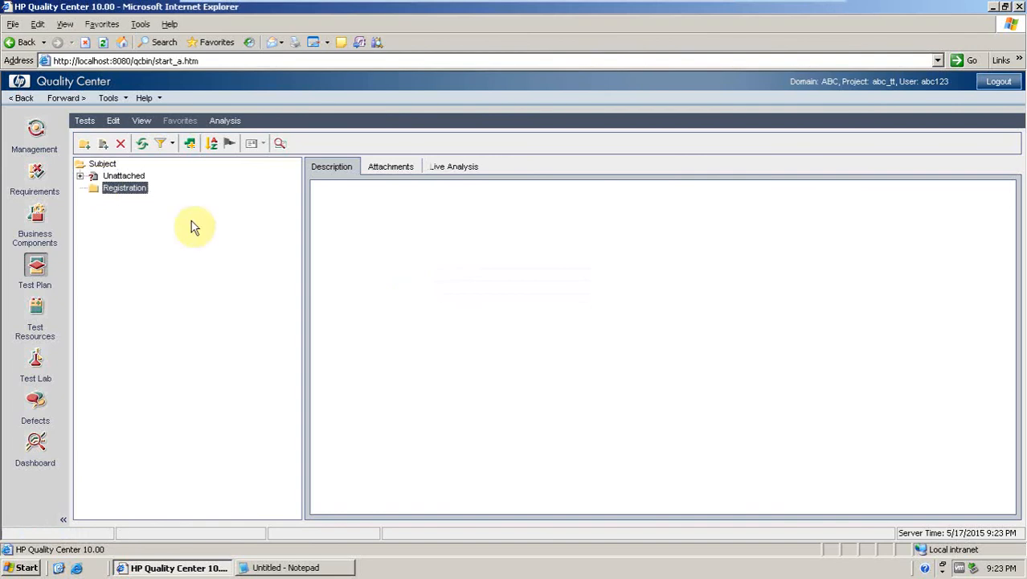
Create another folder named Login directly under Subject.
left_click(100, 164)
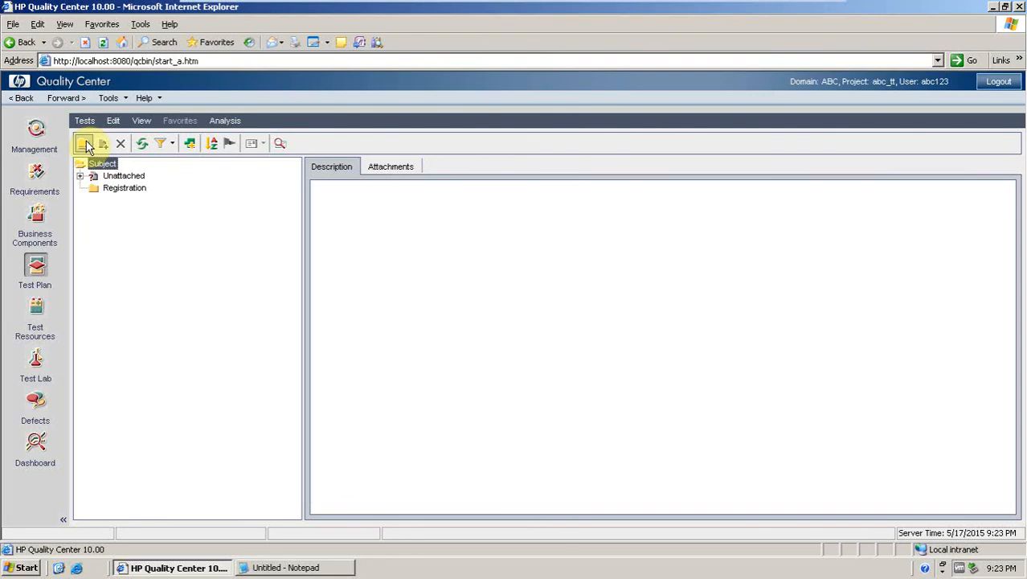
left_click(85, 143)
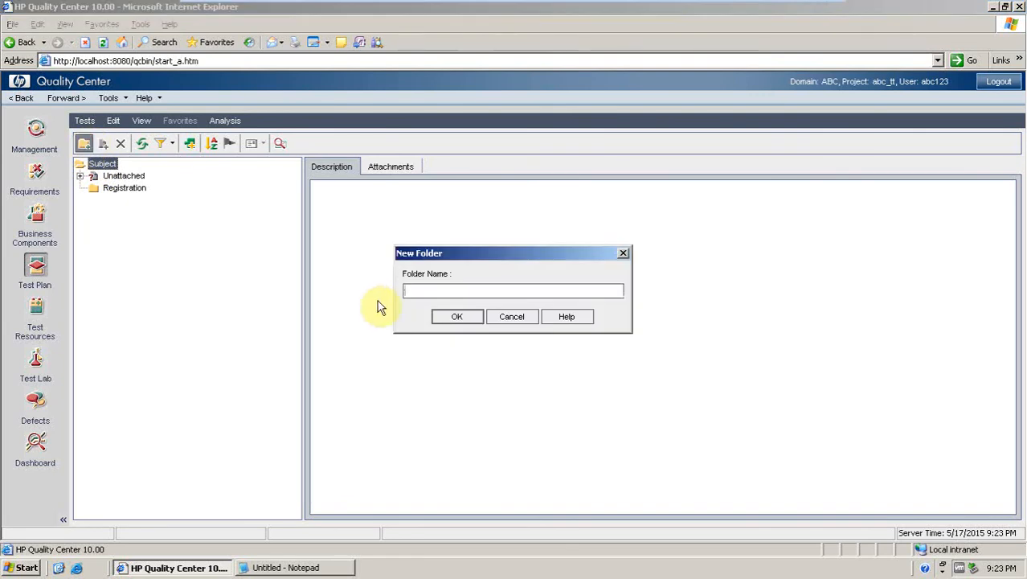
type("Login")
left_click(465, 318)
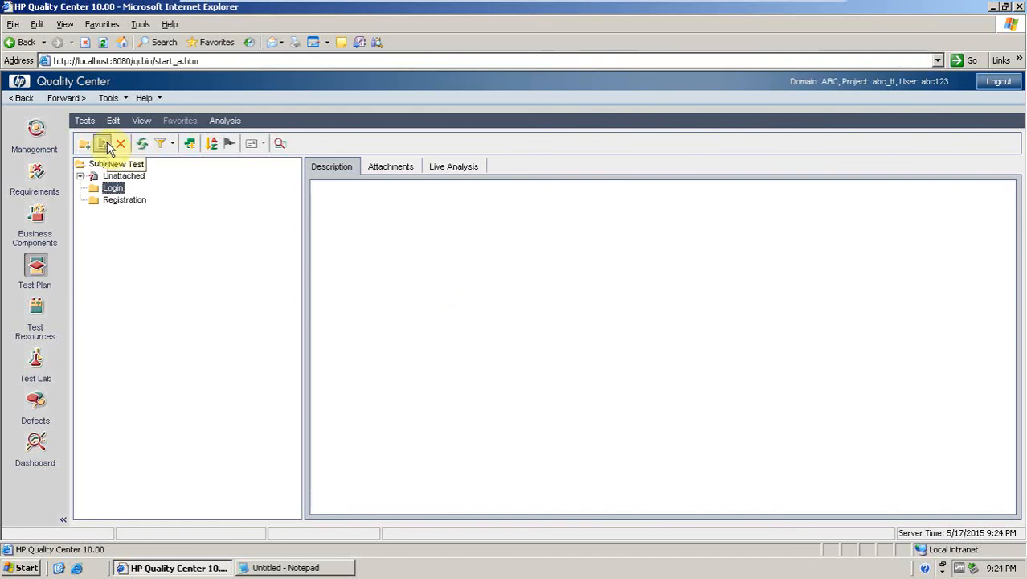
Try to custom-sort the test plan folders so Registration is placed above Login.
left_click(98, 201)
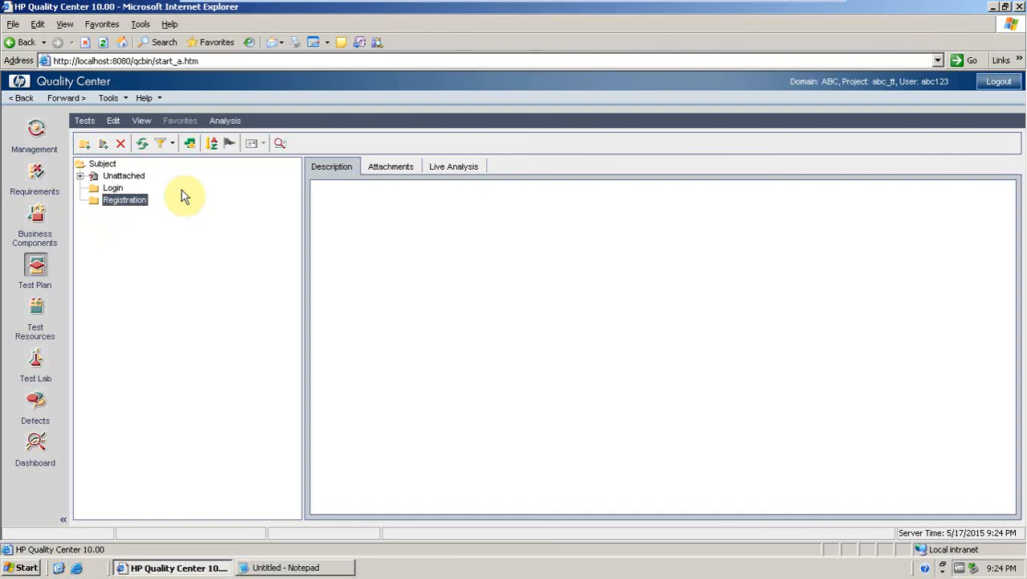
left_click(211, 148)
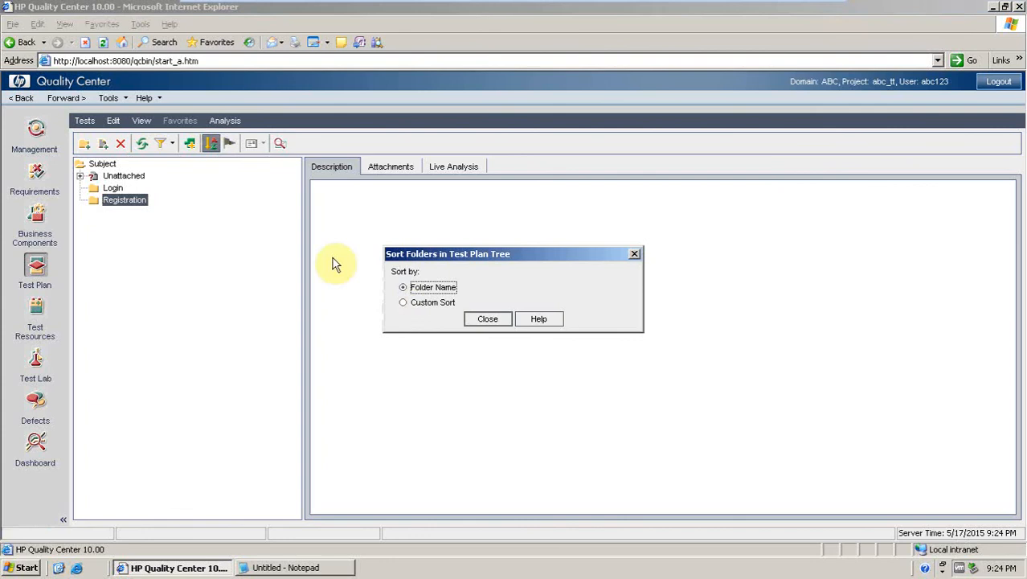
left_click(403, 302)
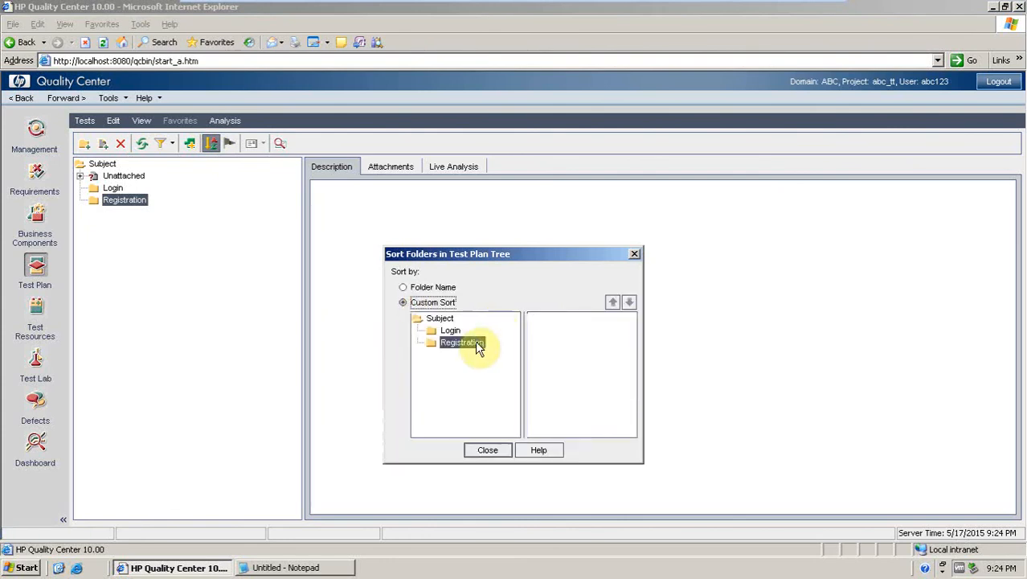
left_click(446, 346)
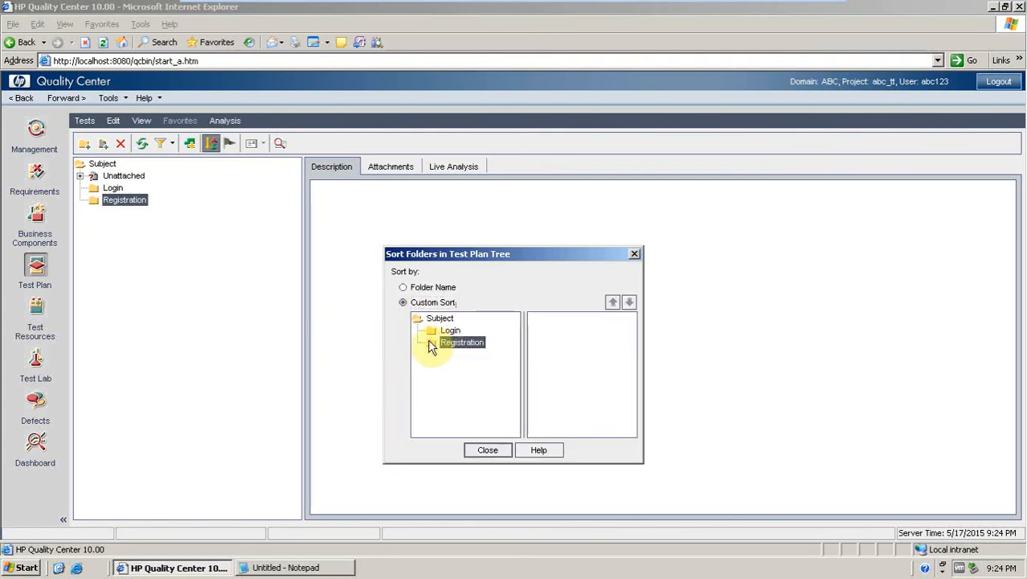
left_click(438, 331)
left_click(435, 344)
left_click(612, 303)
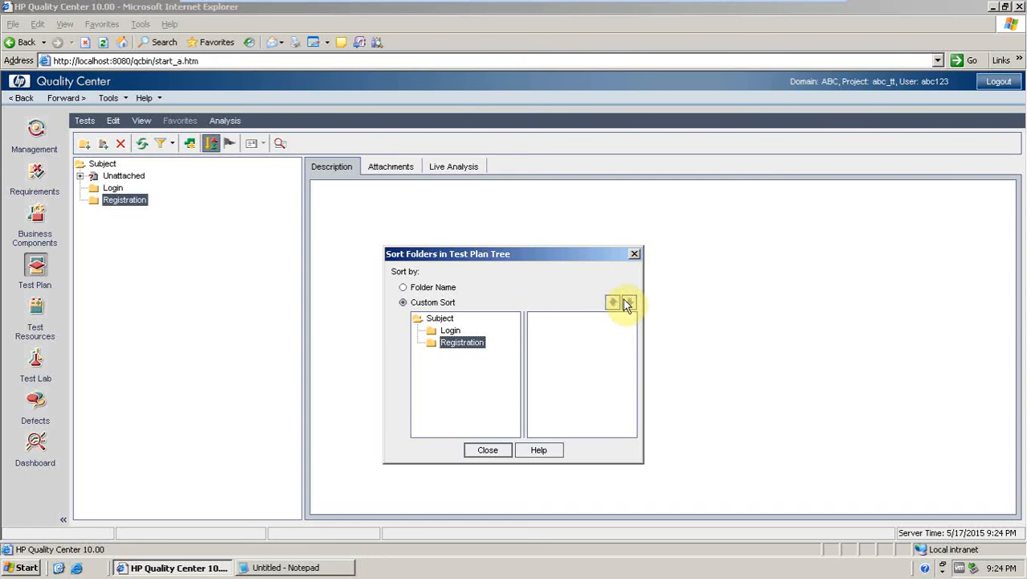
left_click(450, 331)
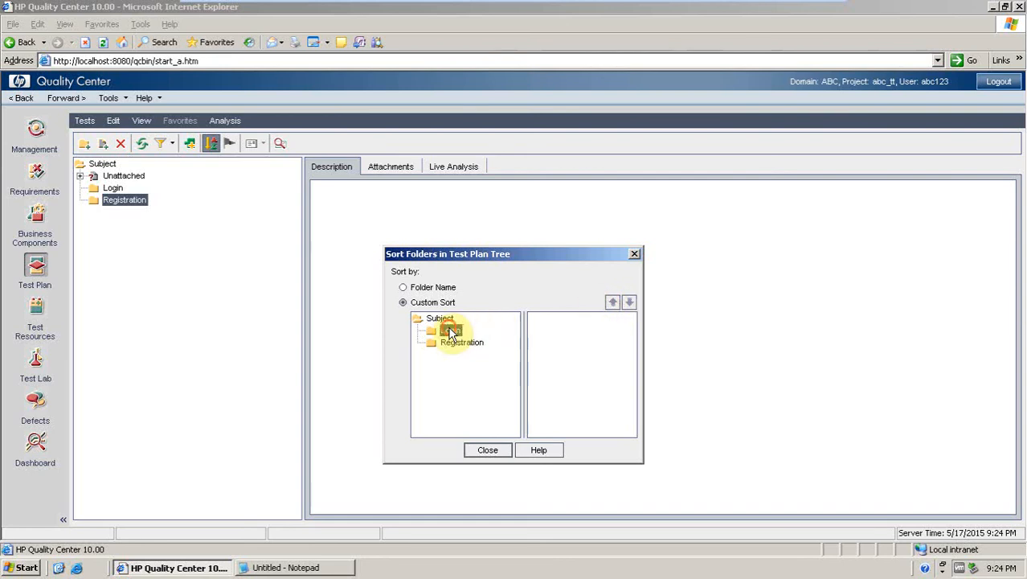
left_click(613, 303)
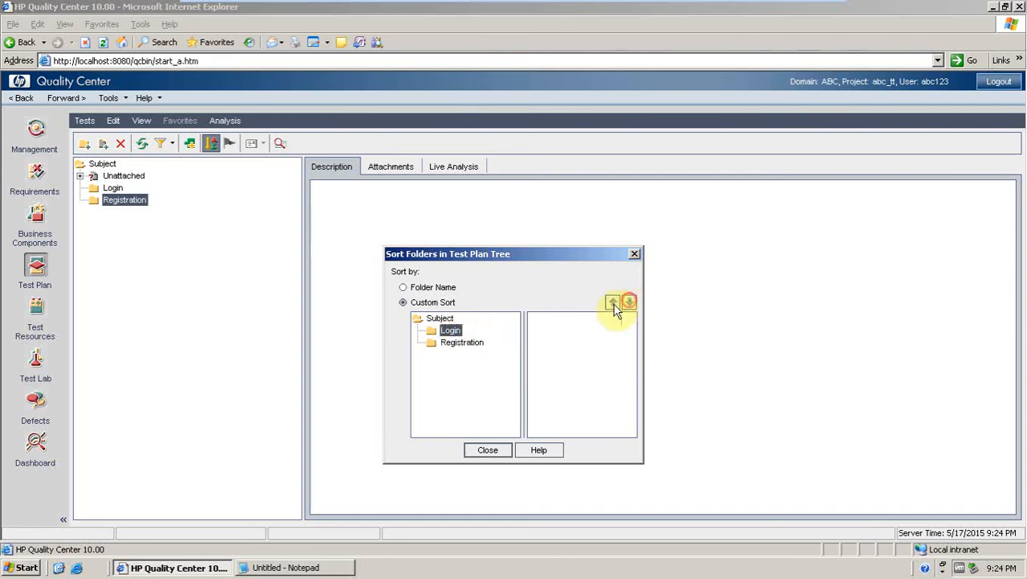
left_click(455, 343)
left_click(484, 449)
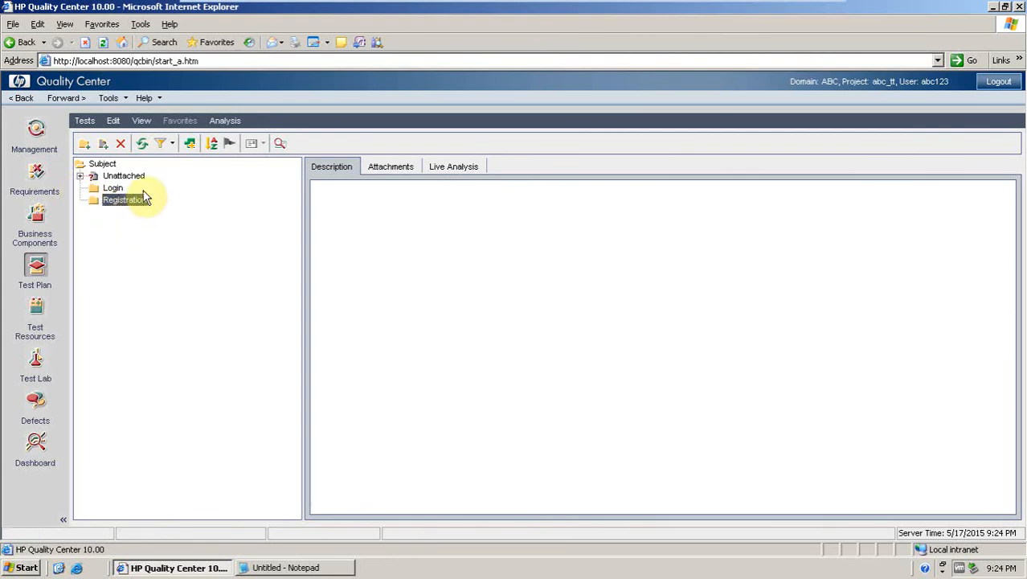
Apply a custom sort to the Subject folders, moving Registration above Login.
left_click(111, 188)
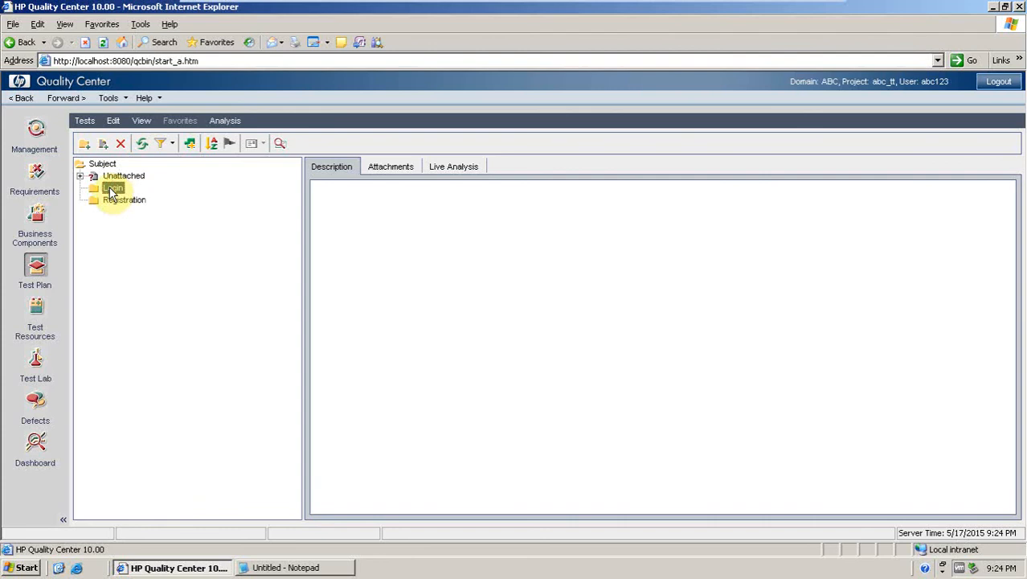
left_click(212, 150)
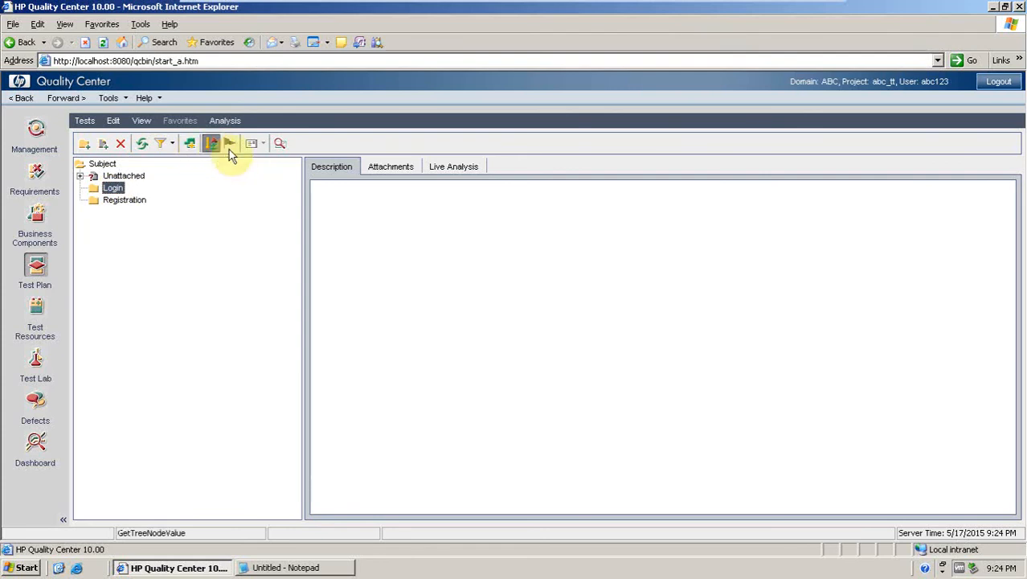
left_click(426, 223)
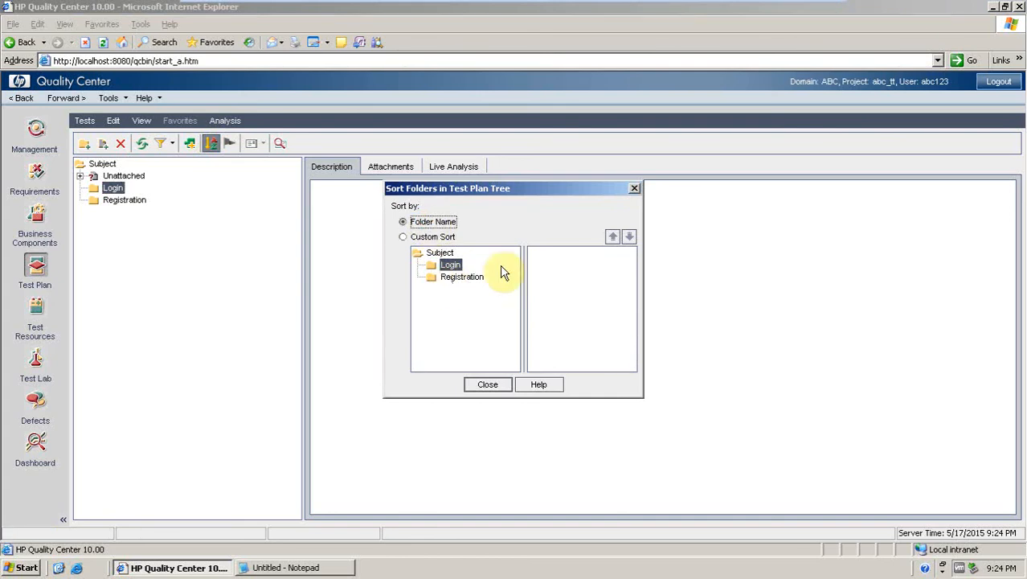
left_click(632, 236)
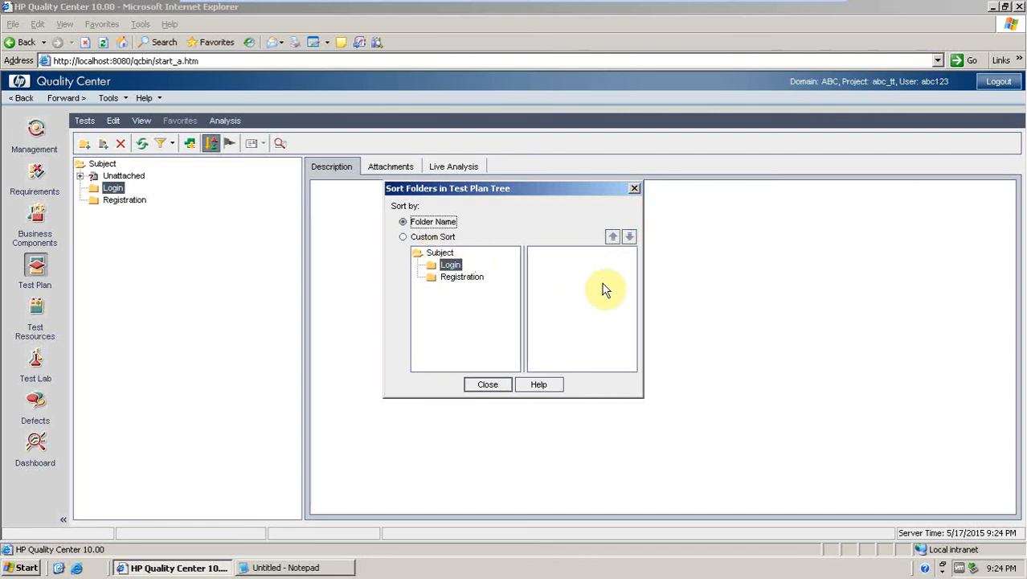
left_click(404, 236)
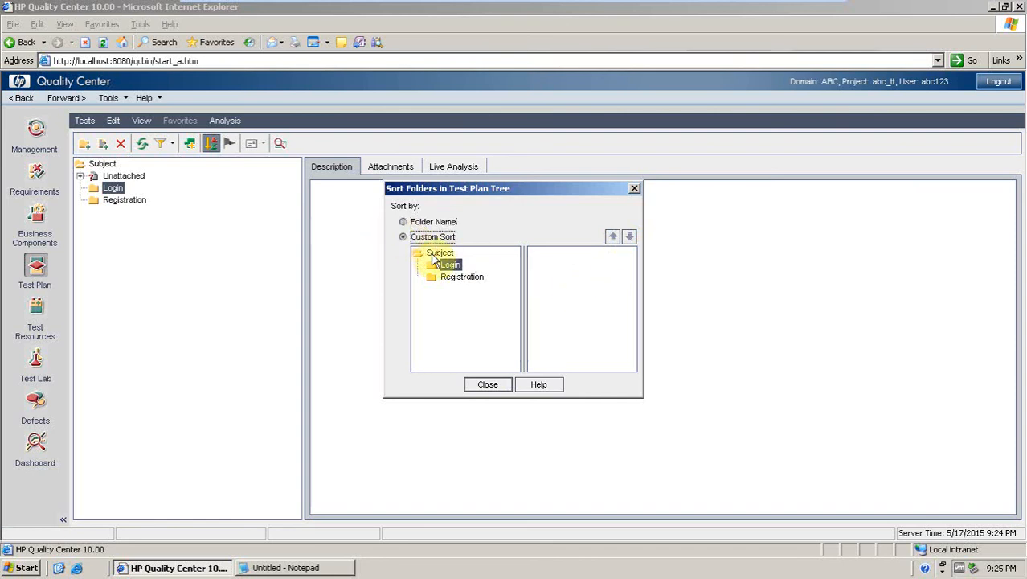
left_click(435, 253)
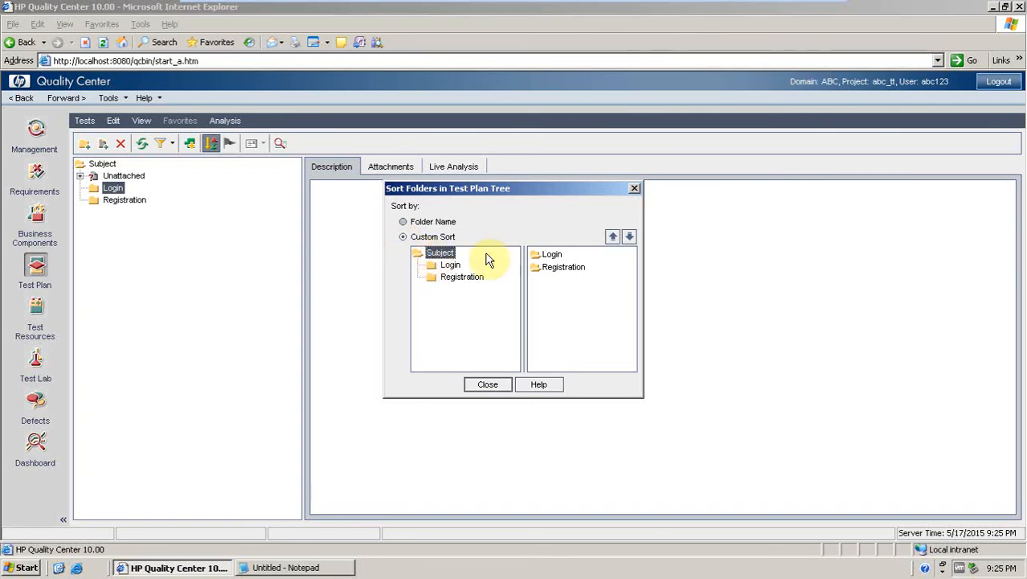
left_click(551, 271)
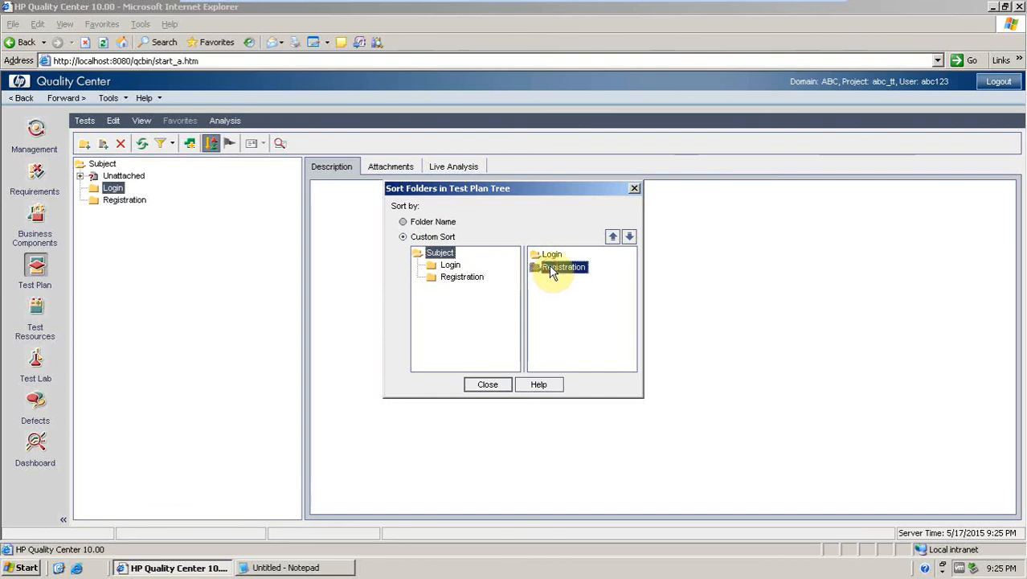
left_click(613, 240)
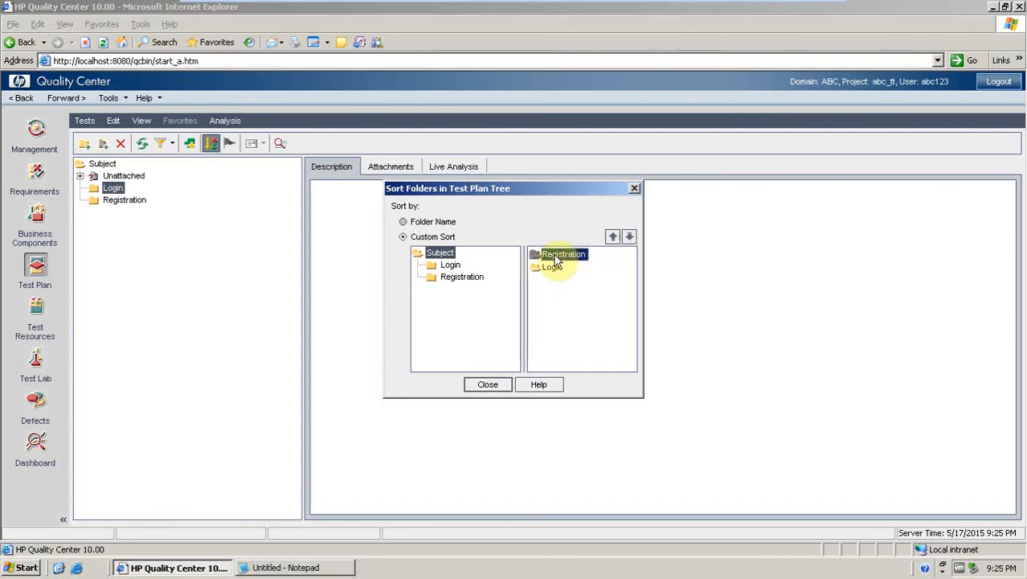
left_click(497, 385)
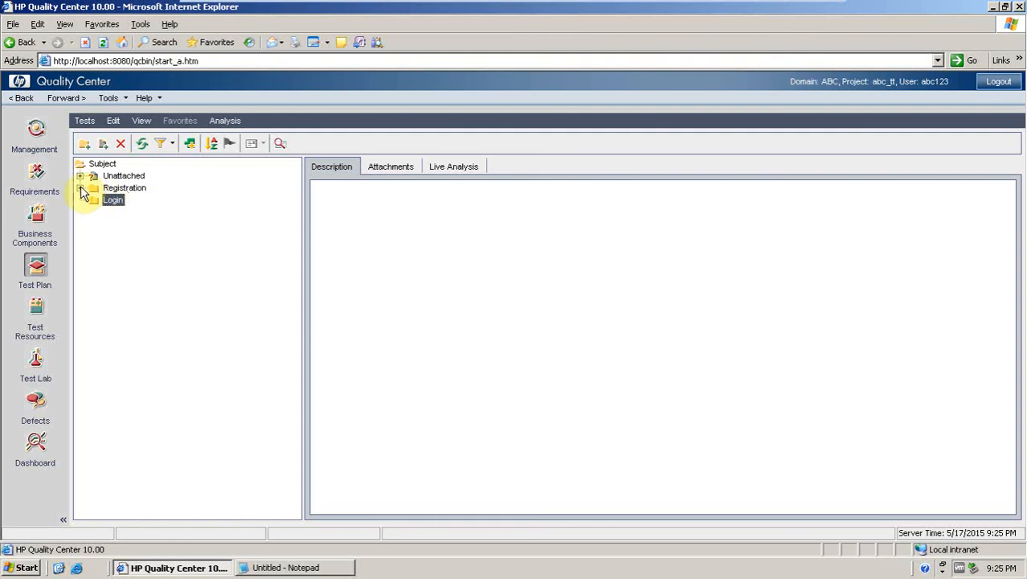
Create a manual test named Login inside the Registration folder, then delete that test again.
left_click(79, 188)
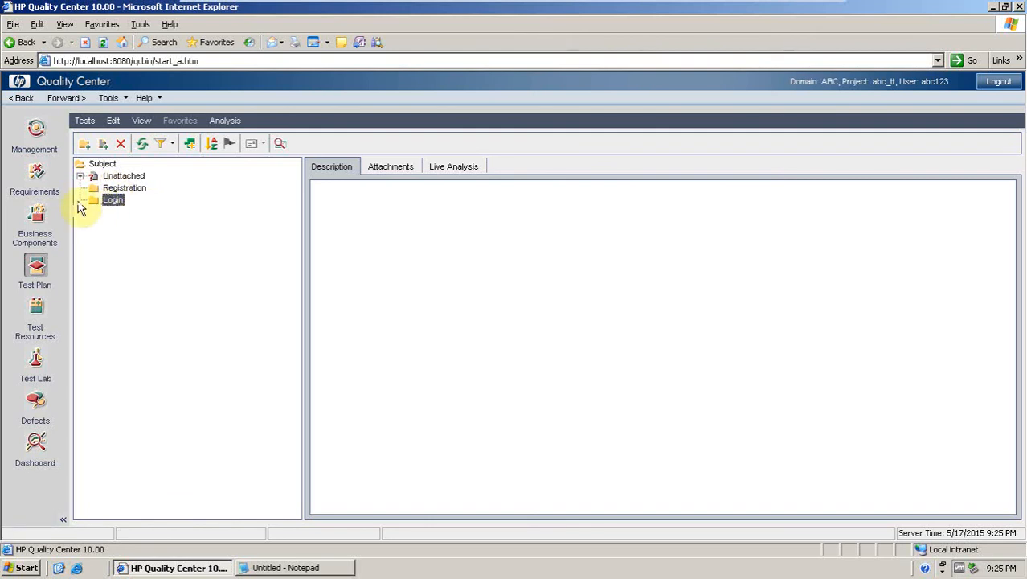
left_click(109, 188)
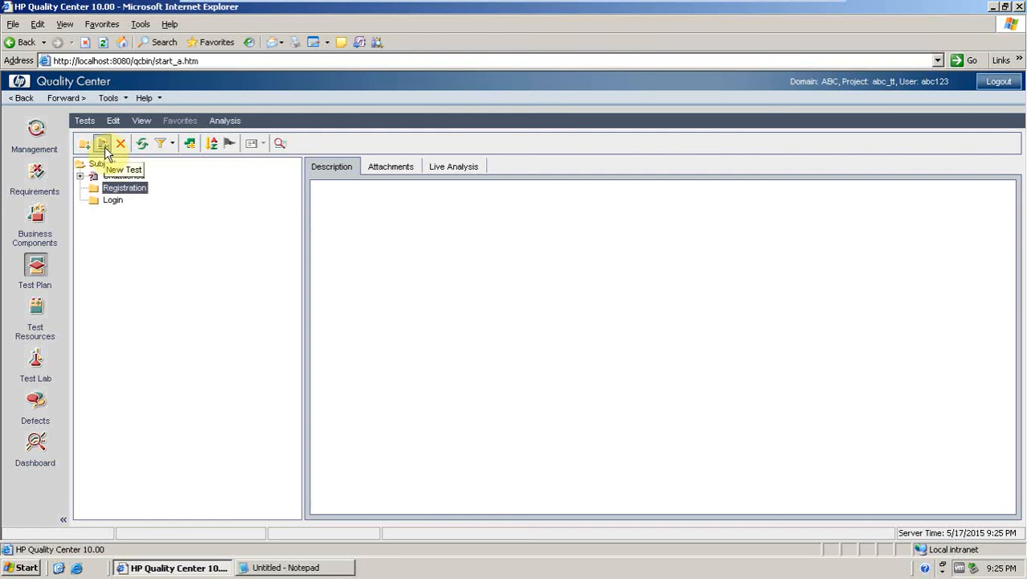
left_click(104, 149)
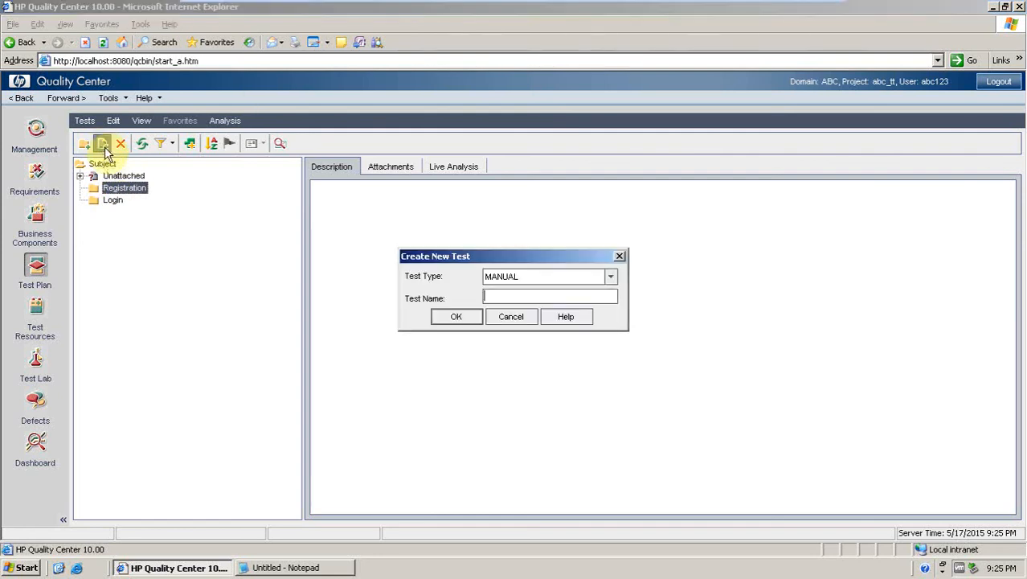
left_click(611, 277)
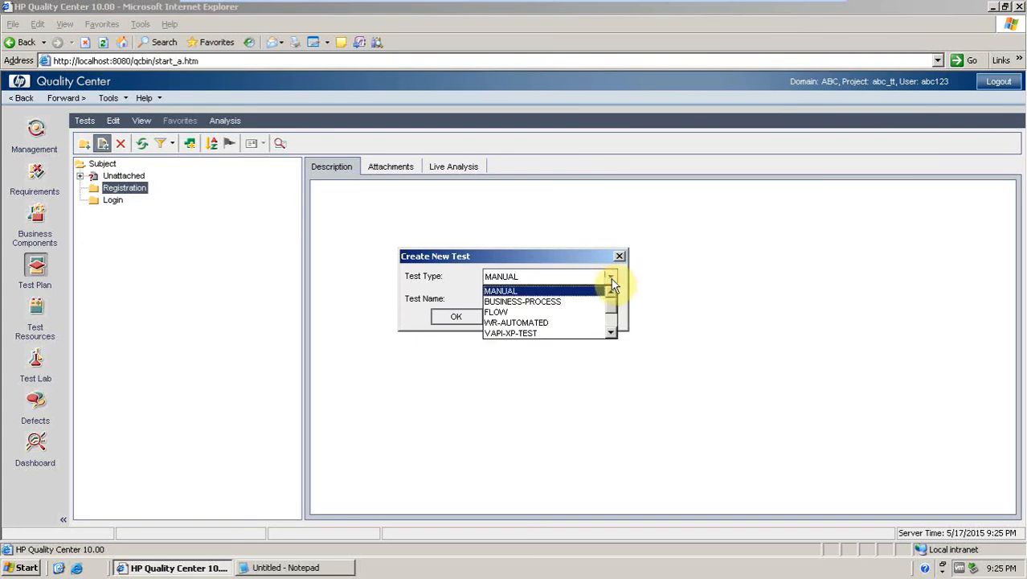
left_click(534, 290)
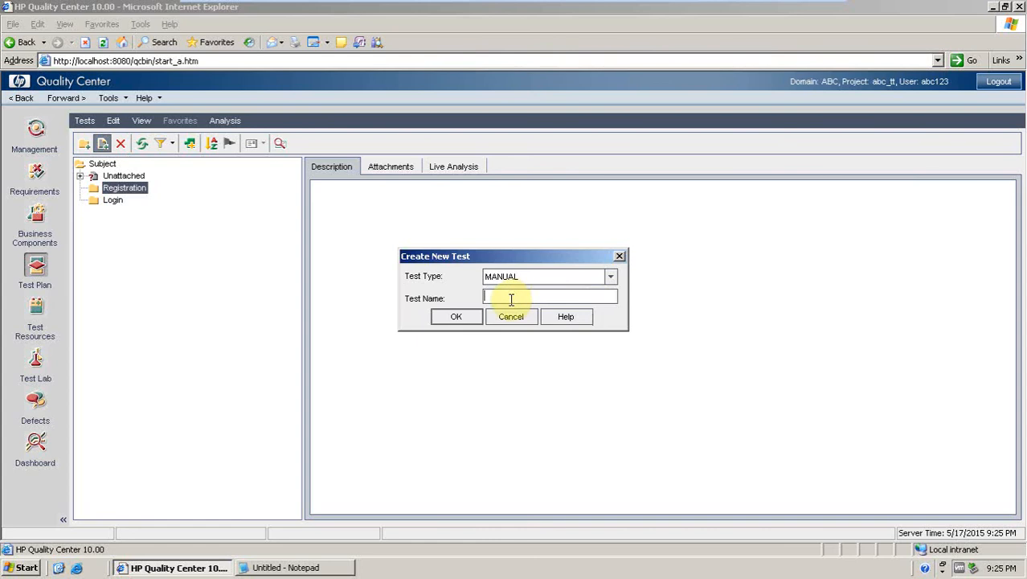
type("Login,")
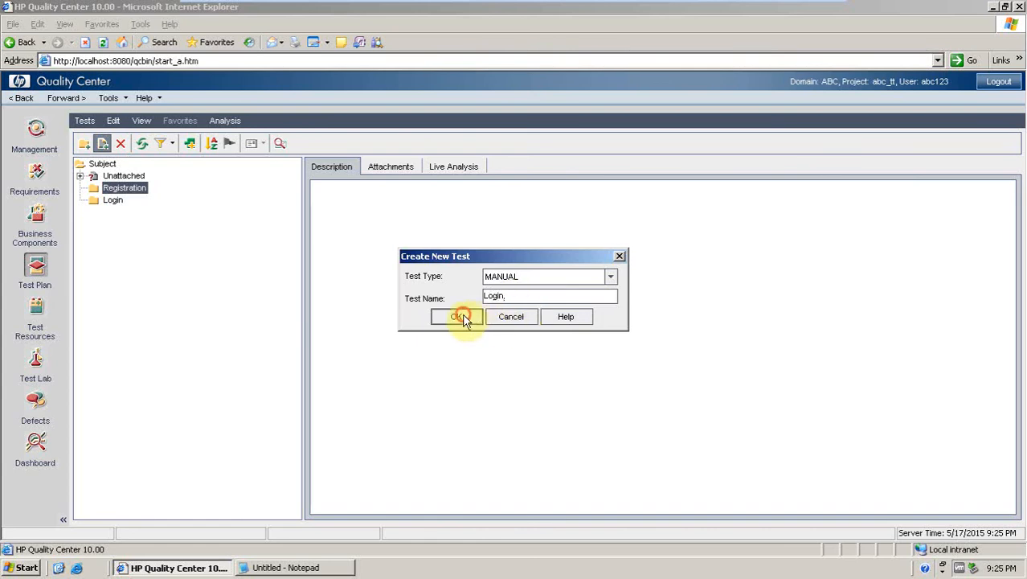
left_click(456, 315)
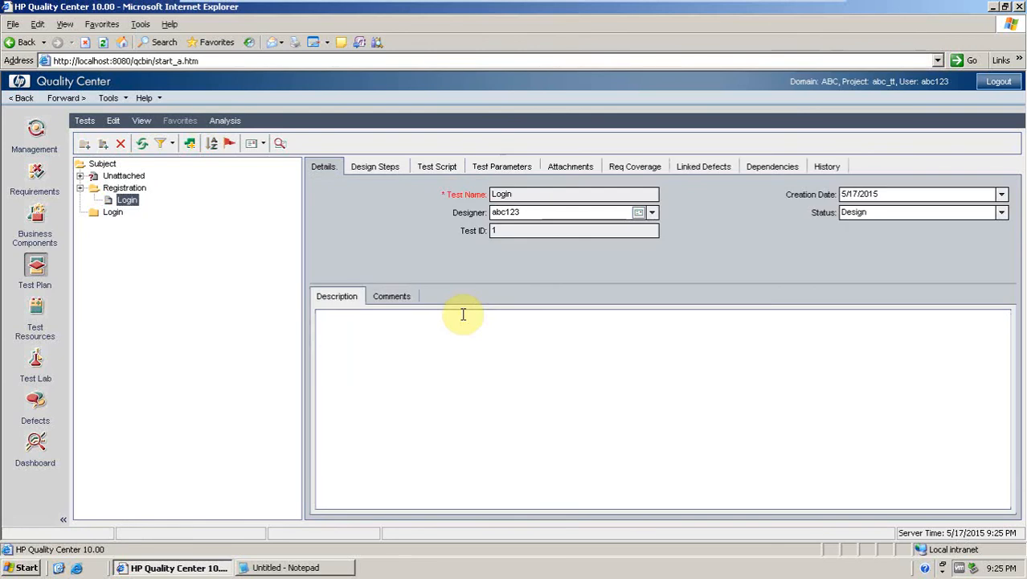
right_click(123, 204)
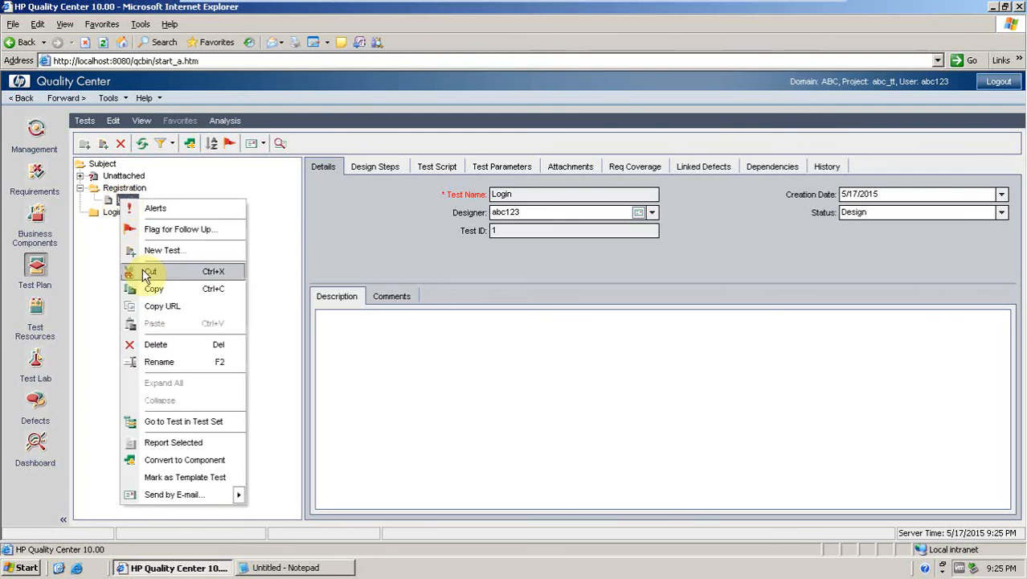
left_click(153, 344)
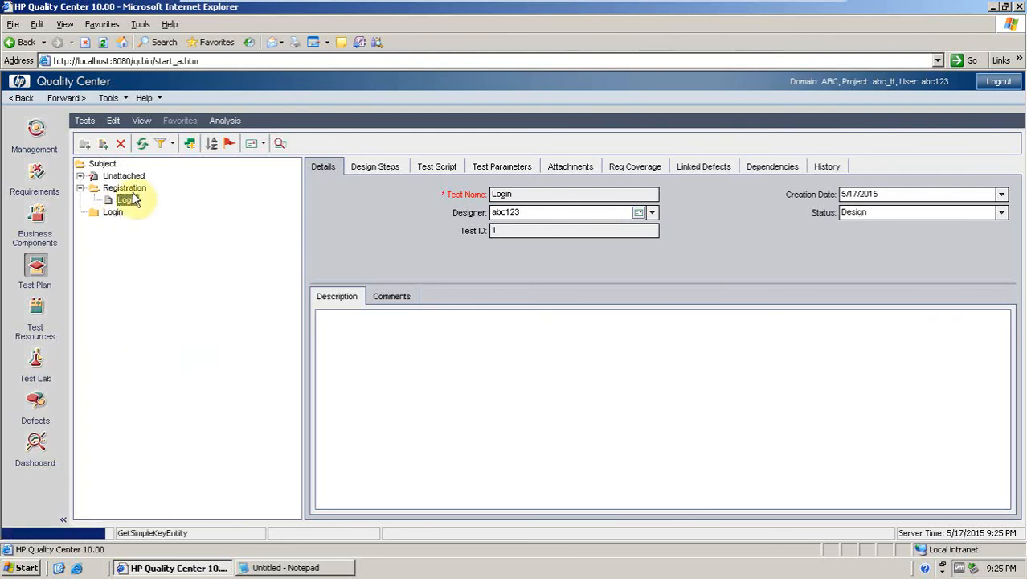
left_click(482, 322)
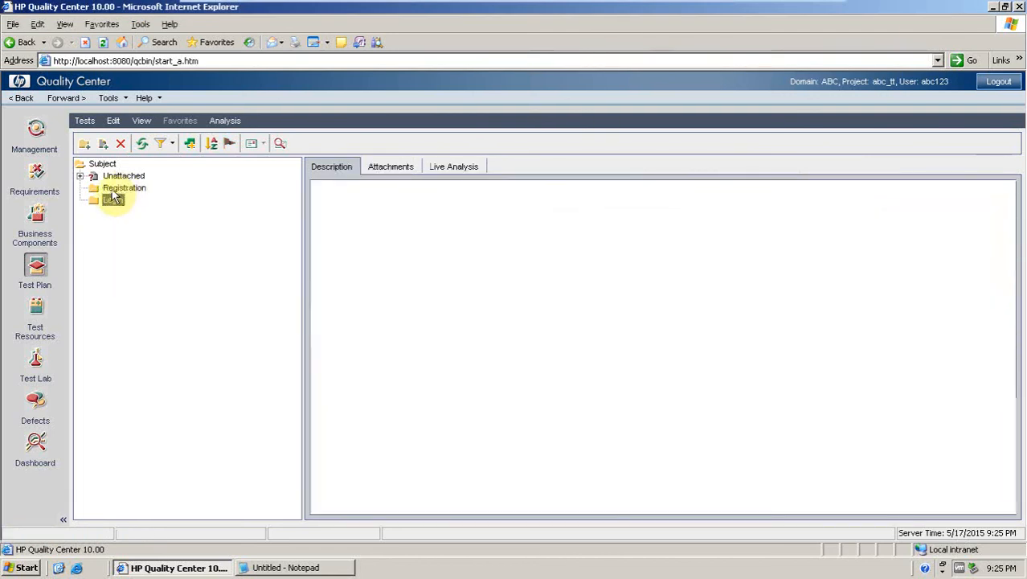
Create a manual test named Registration inside the Registration folder.
left_click(102, 144)
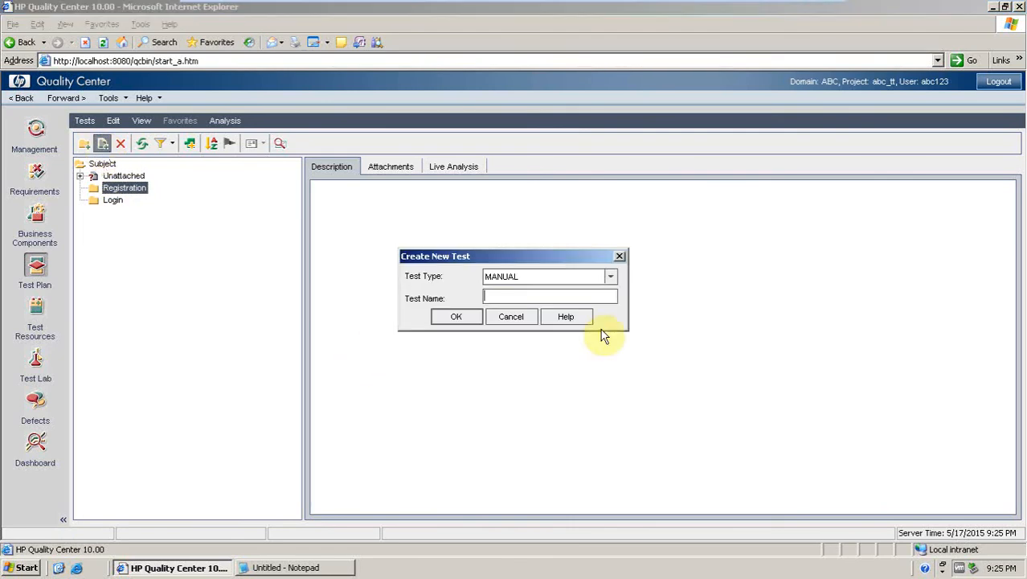
type("Registration")
left_click(456, 317)
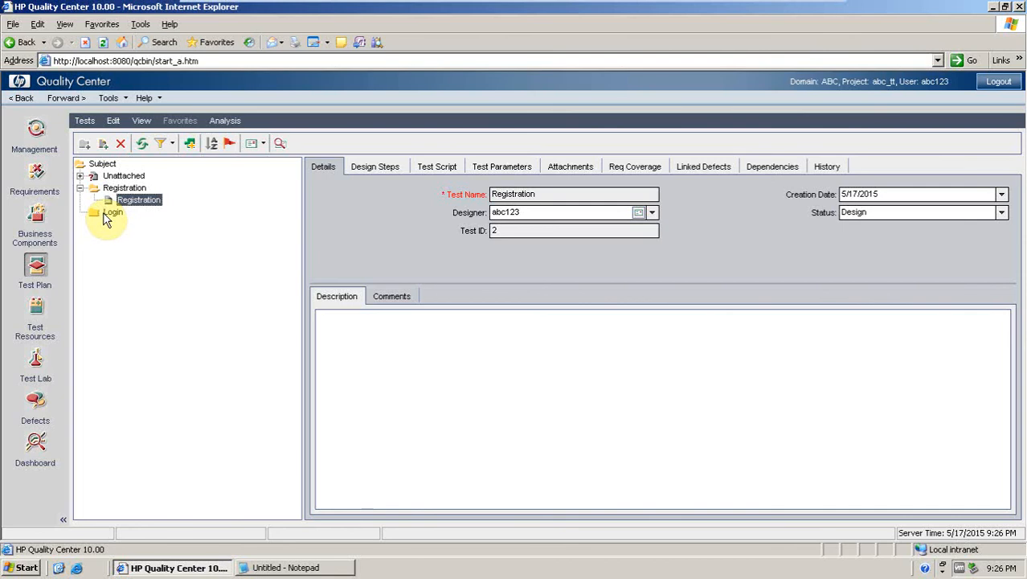
Create a manual test named Login inside the Login folder.
left_click(104, 212)
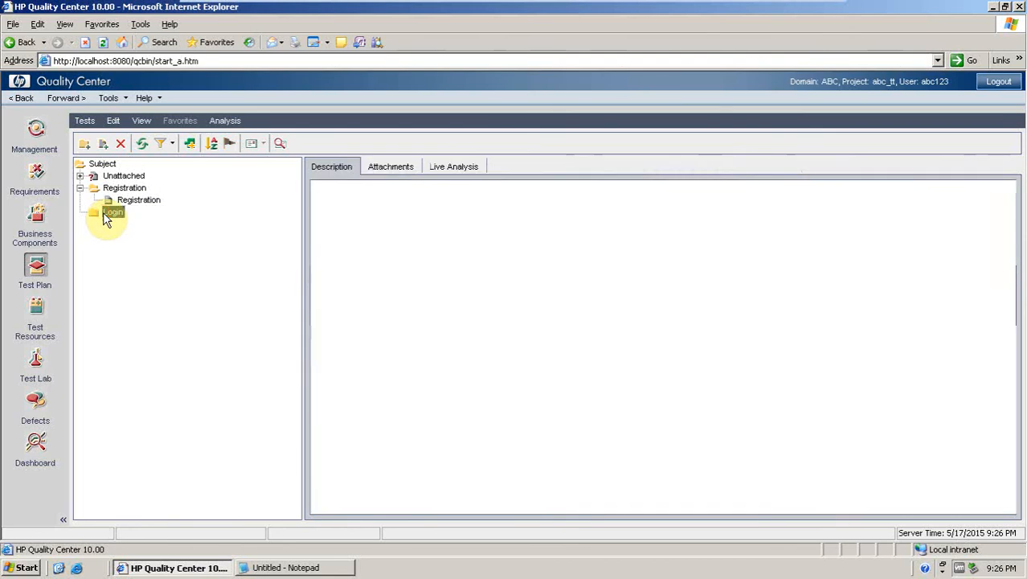
left_click(102, 143)
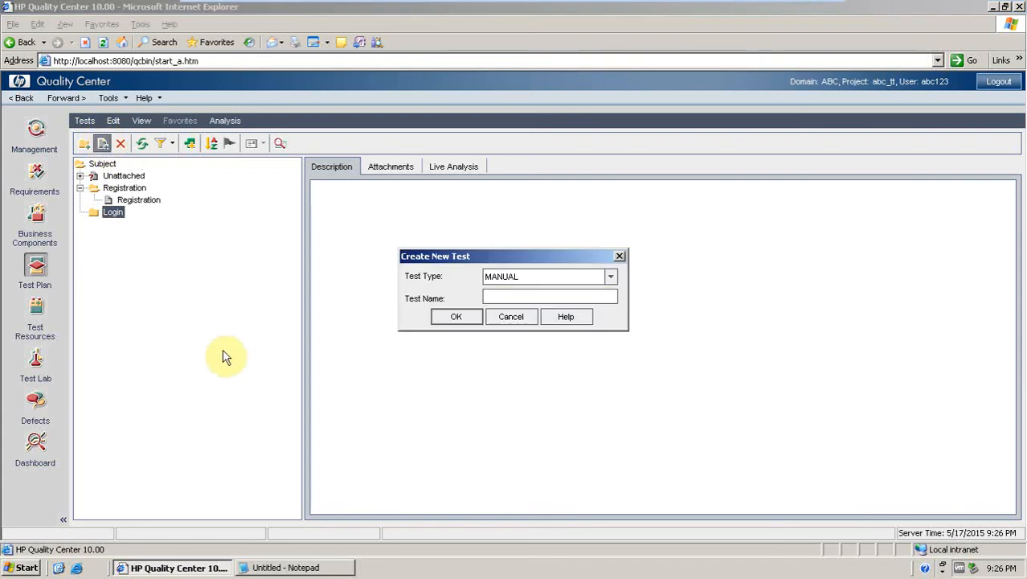
type("Login")
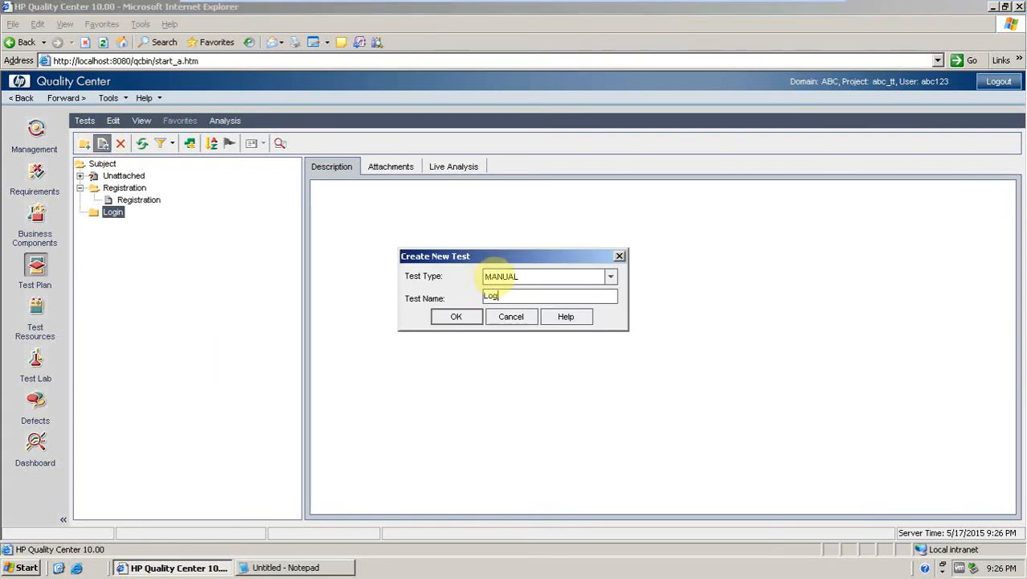
left_click(458, 318)
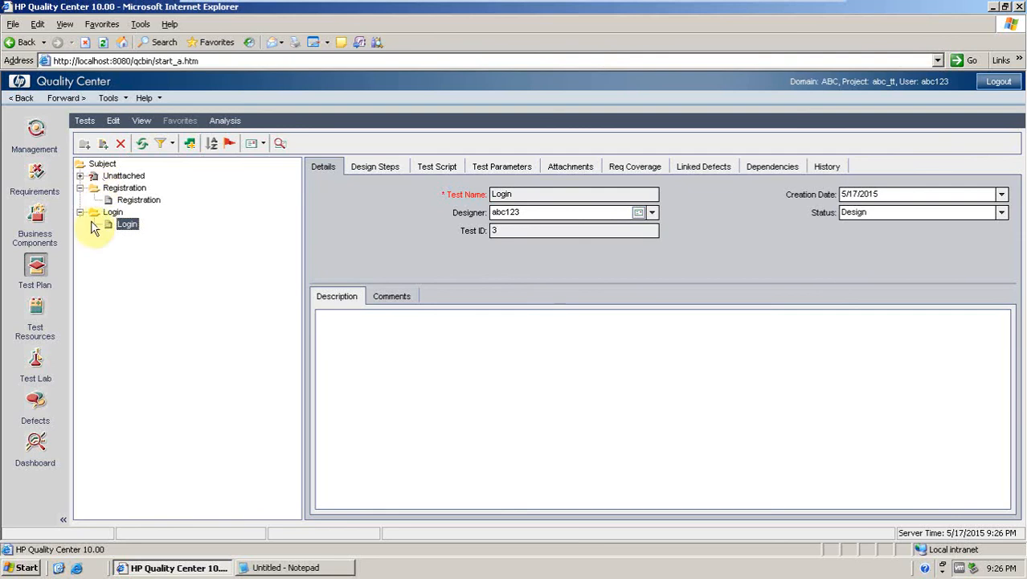
left_click(131, 201)
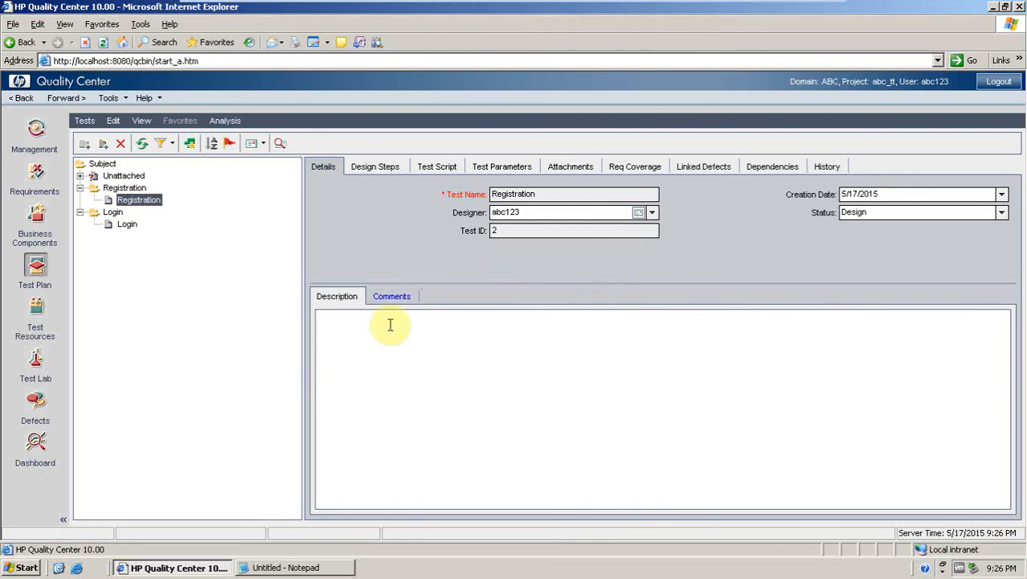
left_click(377, 168)
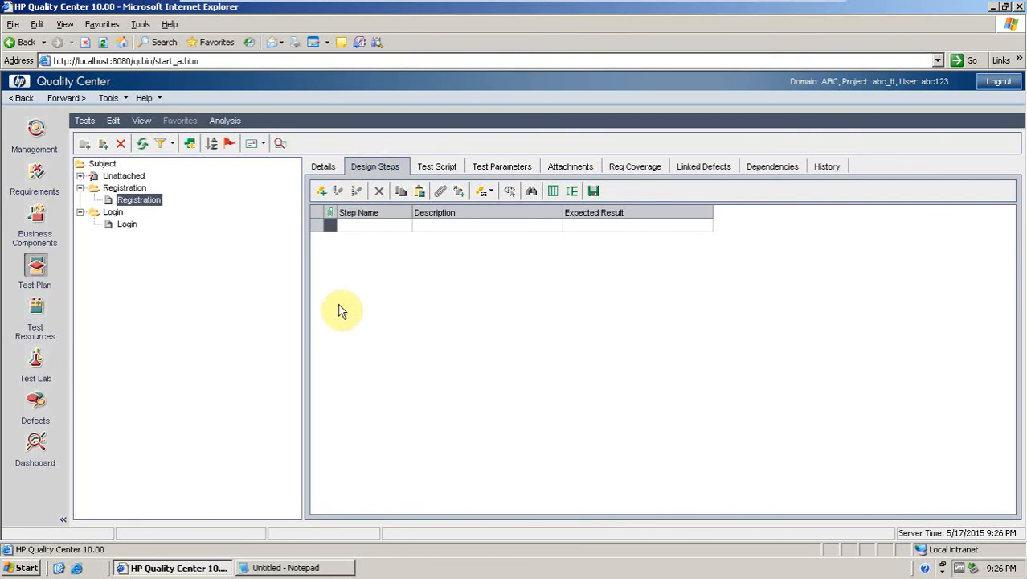
left_click(321, 193)
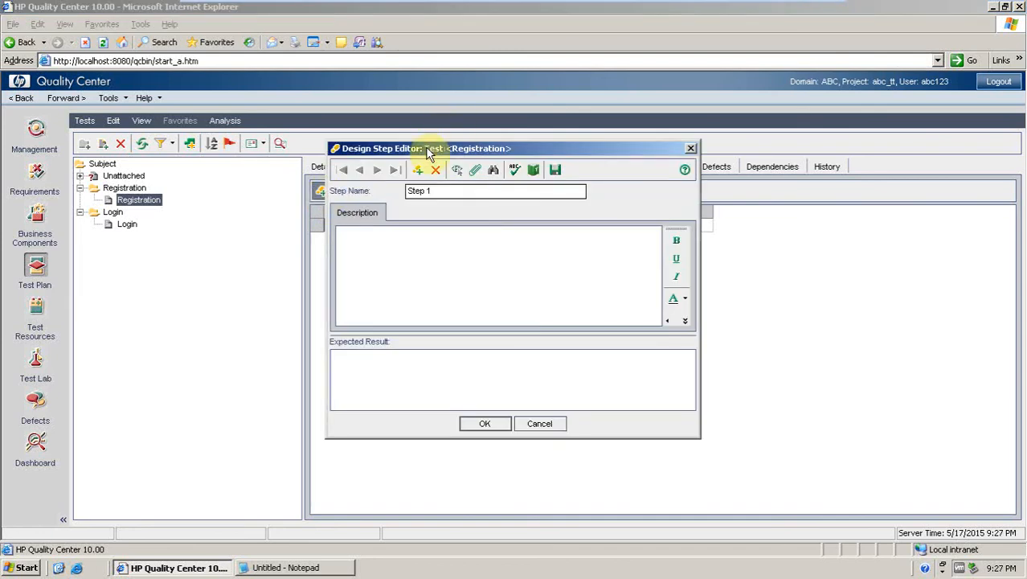
left_click_drag(428, 152, 403, 180)
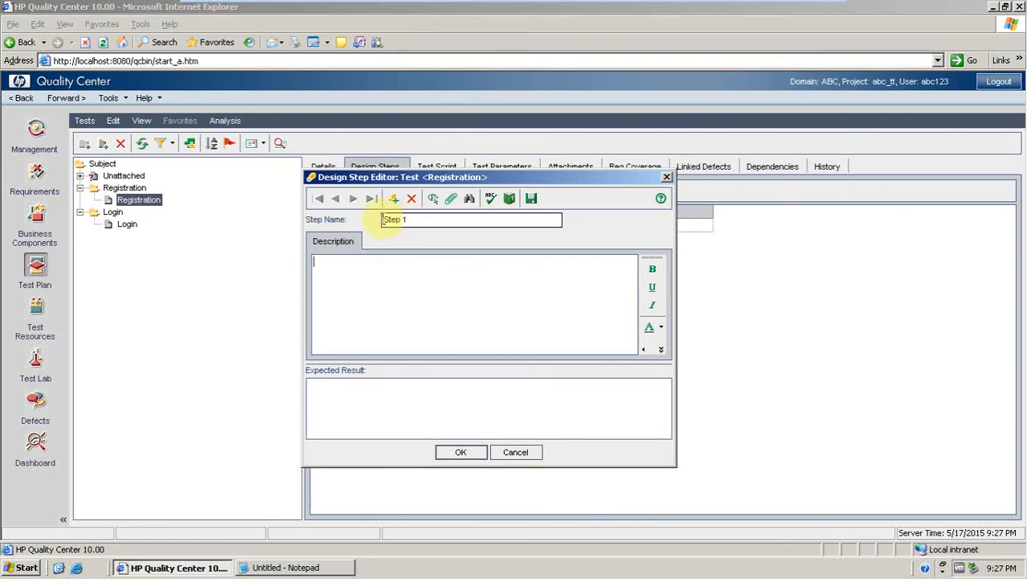
left_click(371, 285)
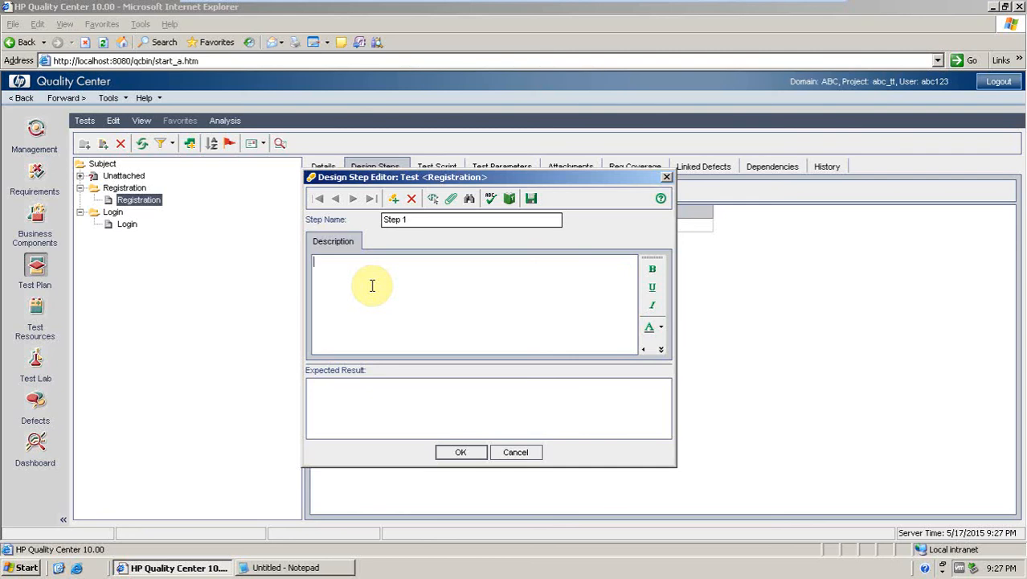
type("O")
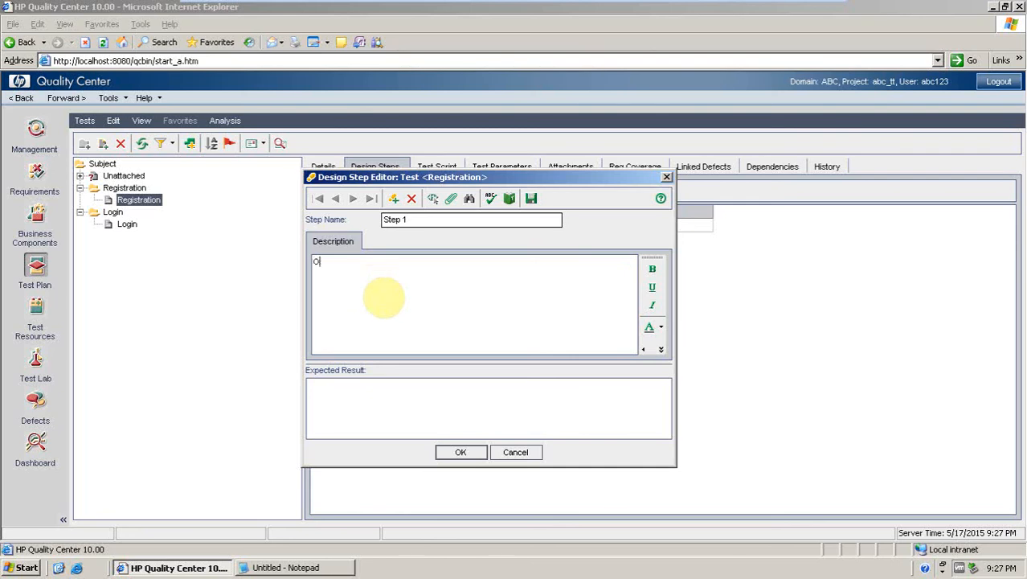
type("pen IE bro")
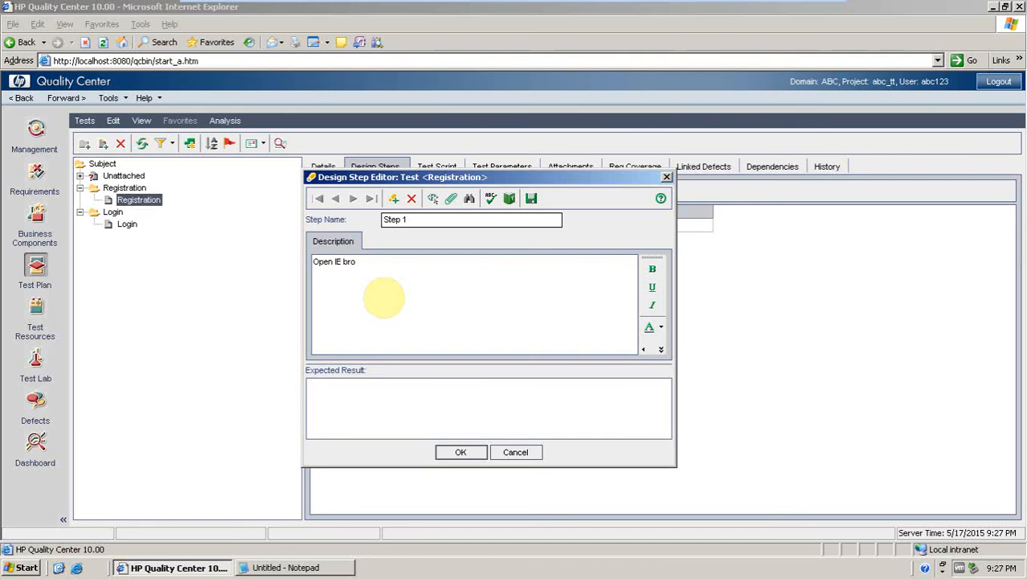
type("wser")
type("p")
key("BackSpace")
key("BackSpace")
key("BackSpace")
type("type www.ab")
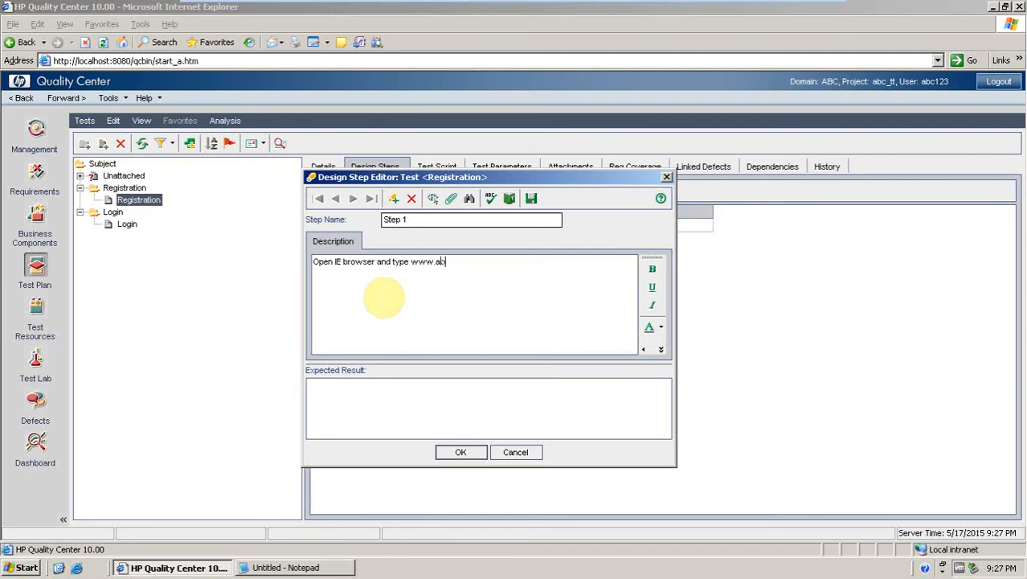
type("c.com then click on \"GO")
type("\" / Press ")
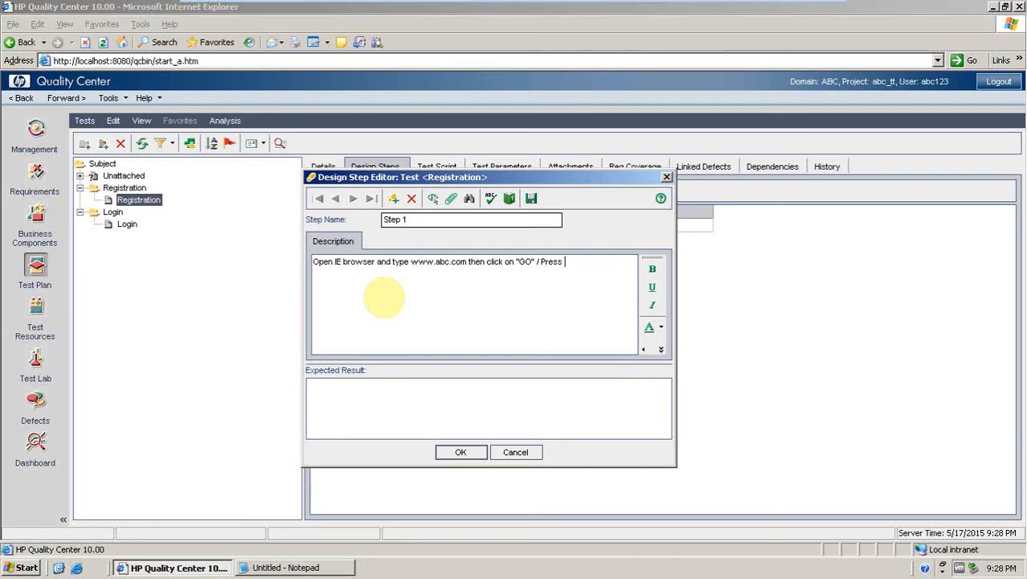
type("\"ENTER")
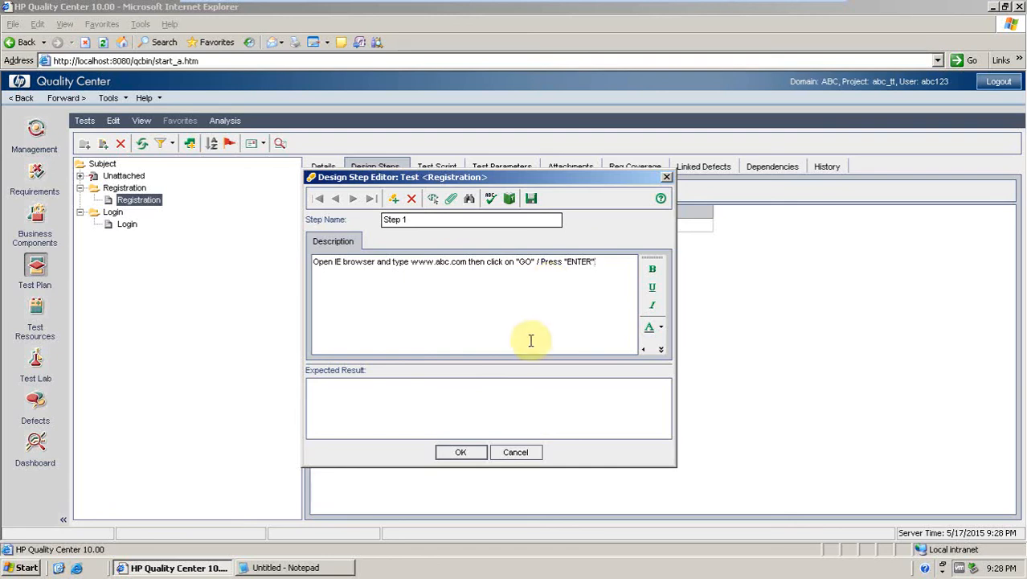
Set Step 1's expected result to "abc homepage should be displayed".
left_click(472, 419)
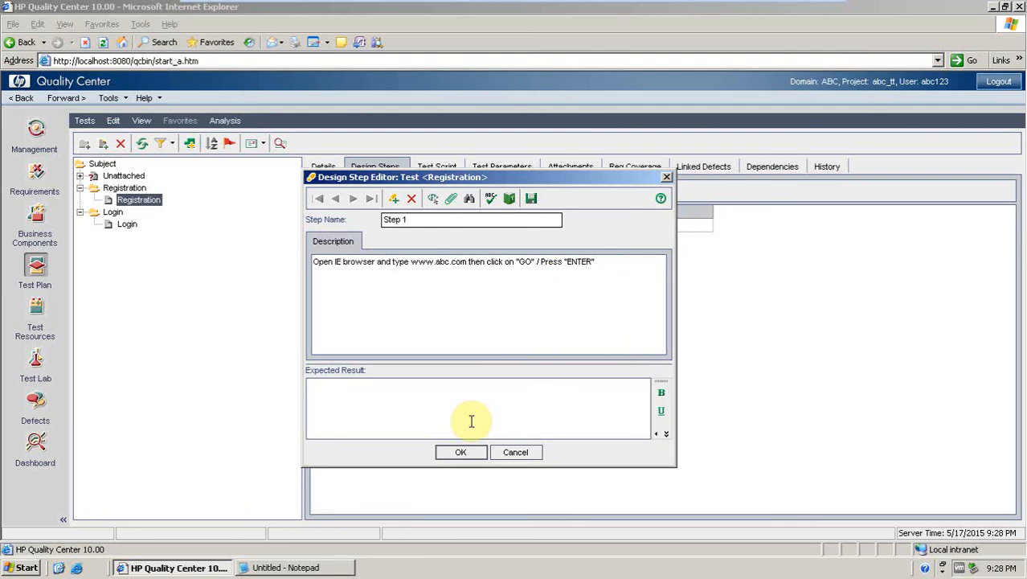
type("abc")
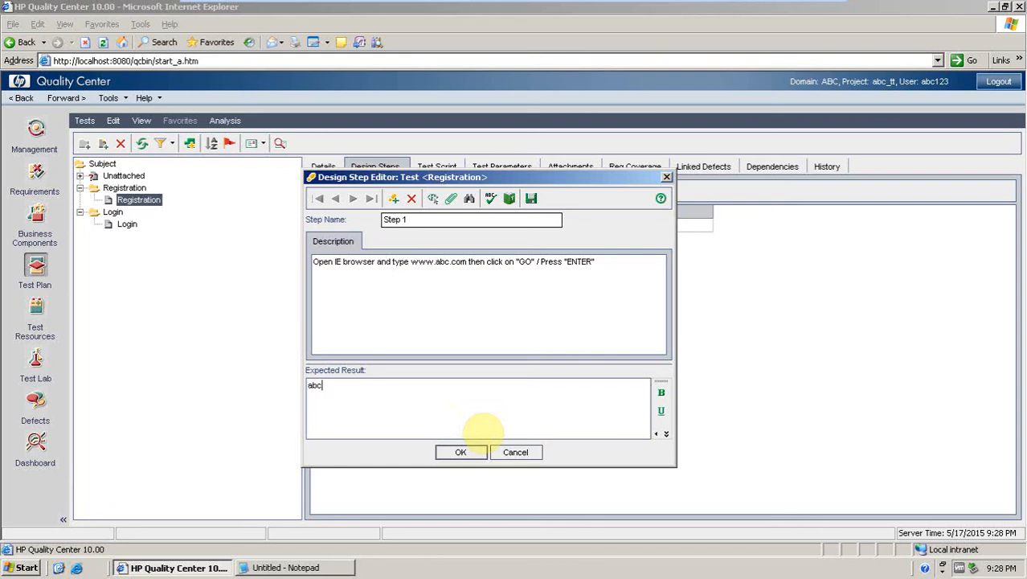
type(":hompe")
key("BackSpace")
key("BackSpace")
type("epage should be dis")
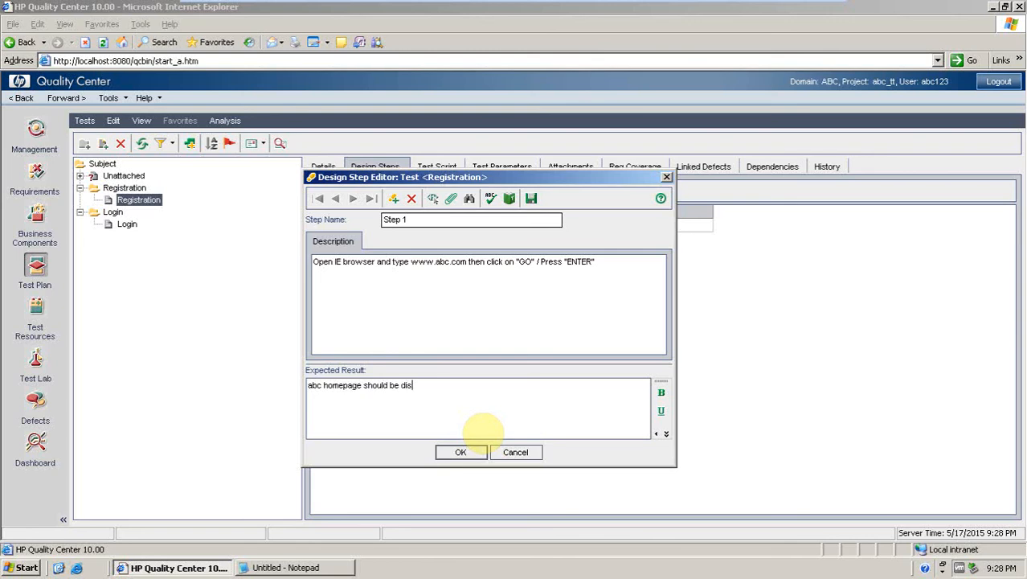
type("played")
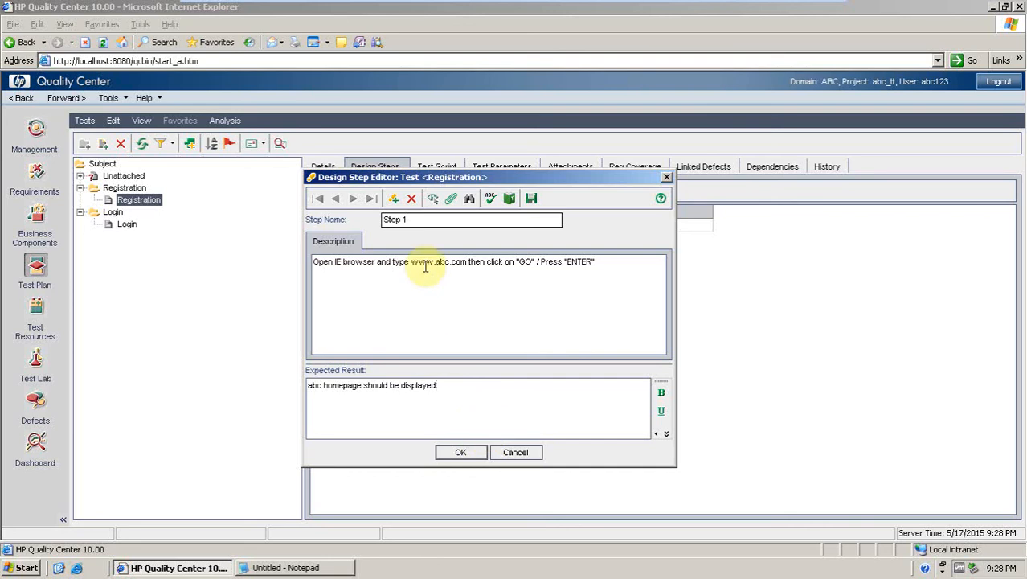
left_click(460, 452)
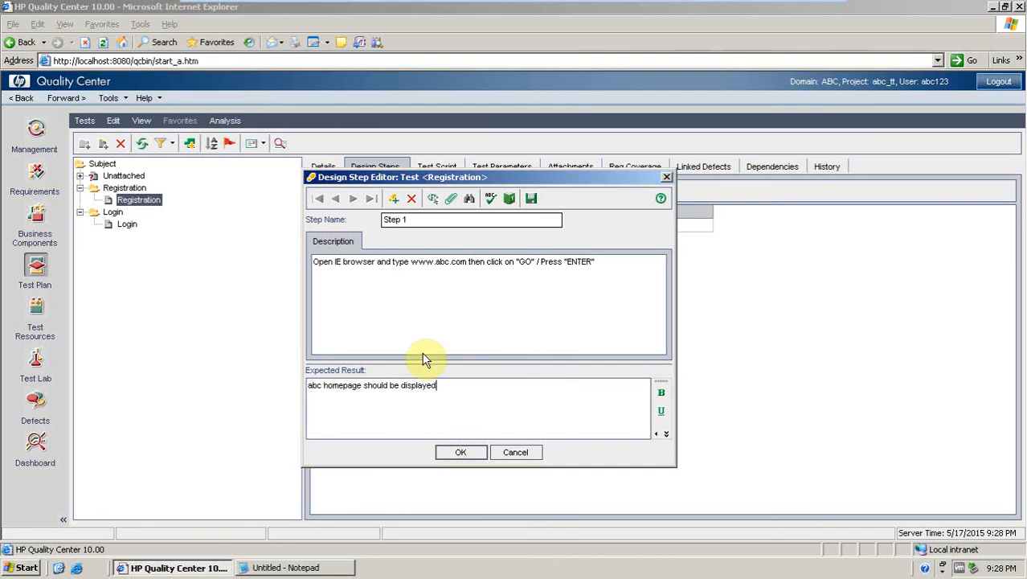
left_click(466, 452)
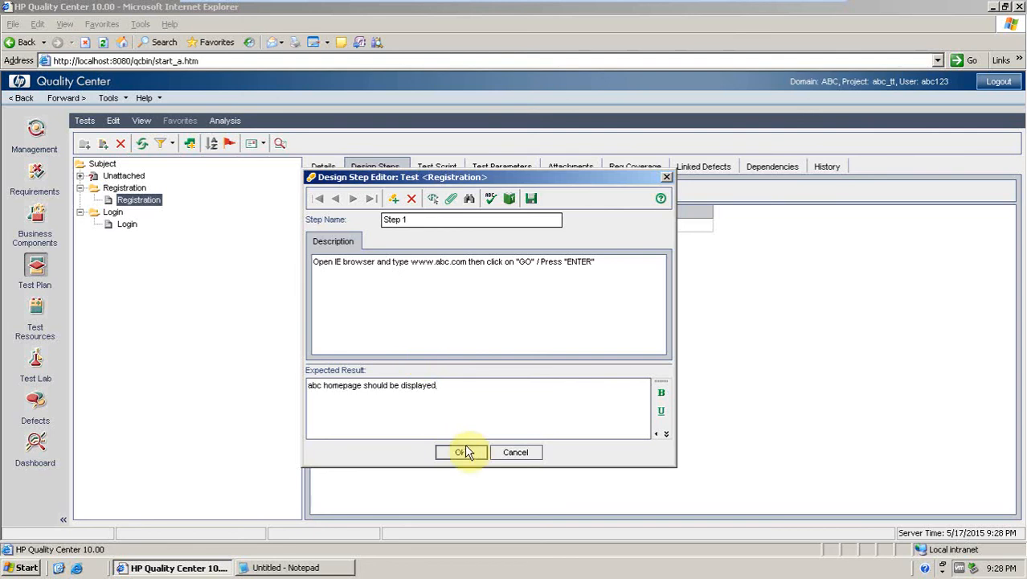
Add design Step 2 with description: Click on " REGISTRATION" button.
left_click(393, 200)
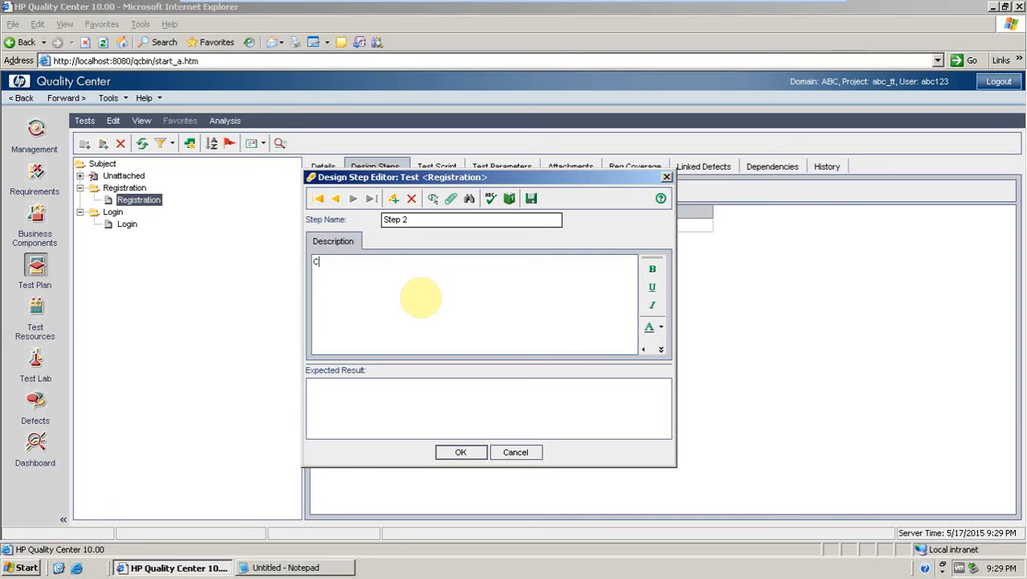
type("Cli")
type("ck on r")
type("egistra")
type("tion")
key("BackSpace")
key("BackSpace")
key("BackSpace")
key("BackSpace")
key("BackSpace")
key("BackSpace")
key("BackSpace")
key("BackSpace")
key("BackSpace")
key("BackSpace")
key("BackSpace")
key("BackSpace")
type("\" REGIST")
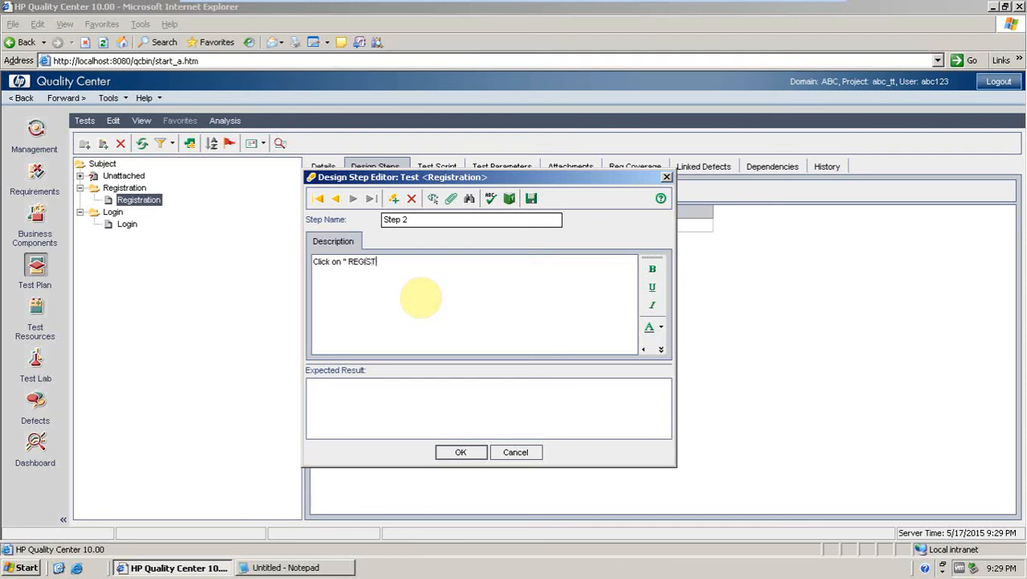
type("RATION\" button")
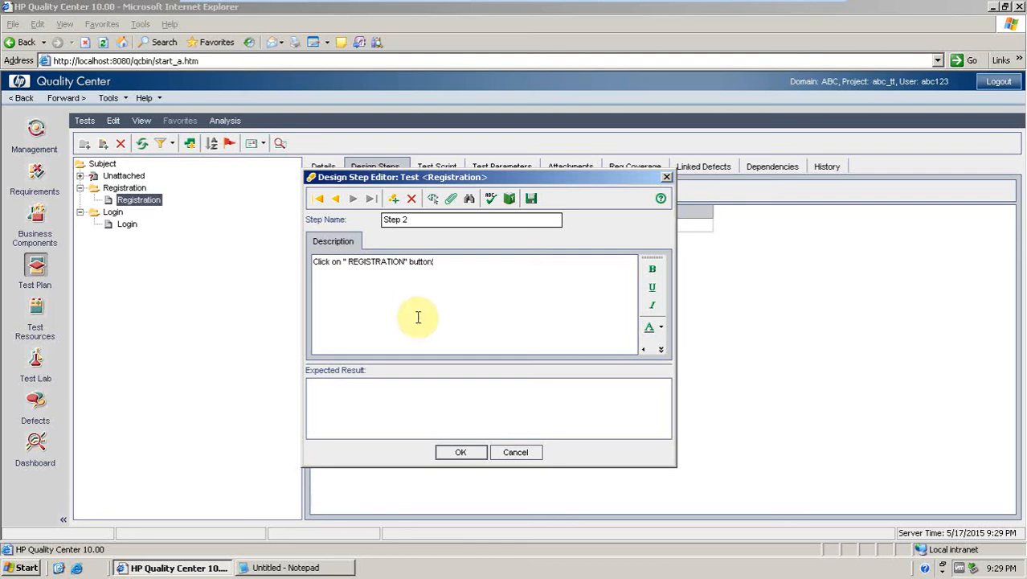
Set Step 2's expected result to "registration page should be displayed".
left_click(371, 420)
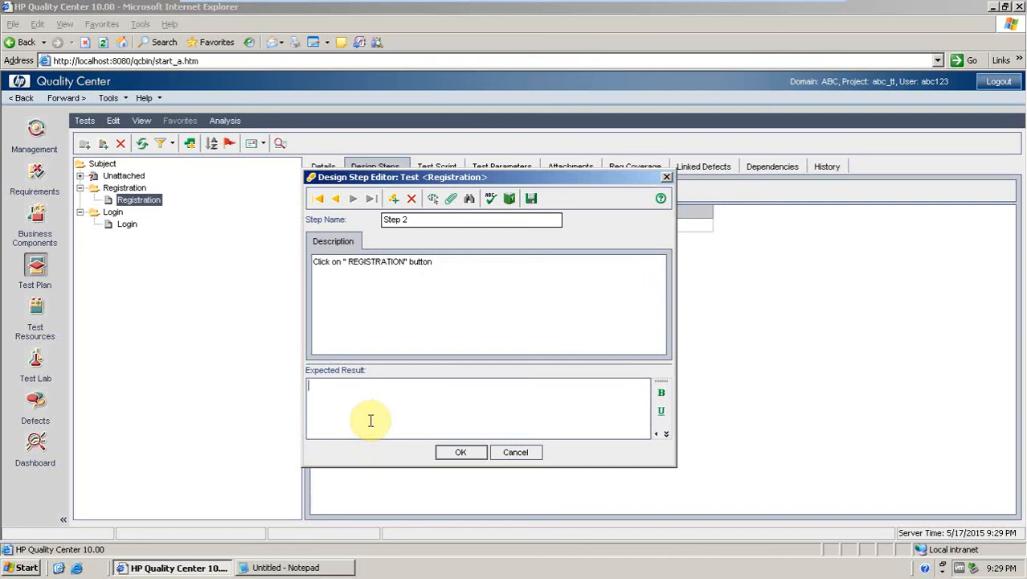
type("regi")
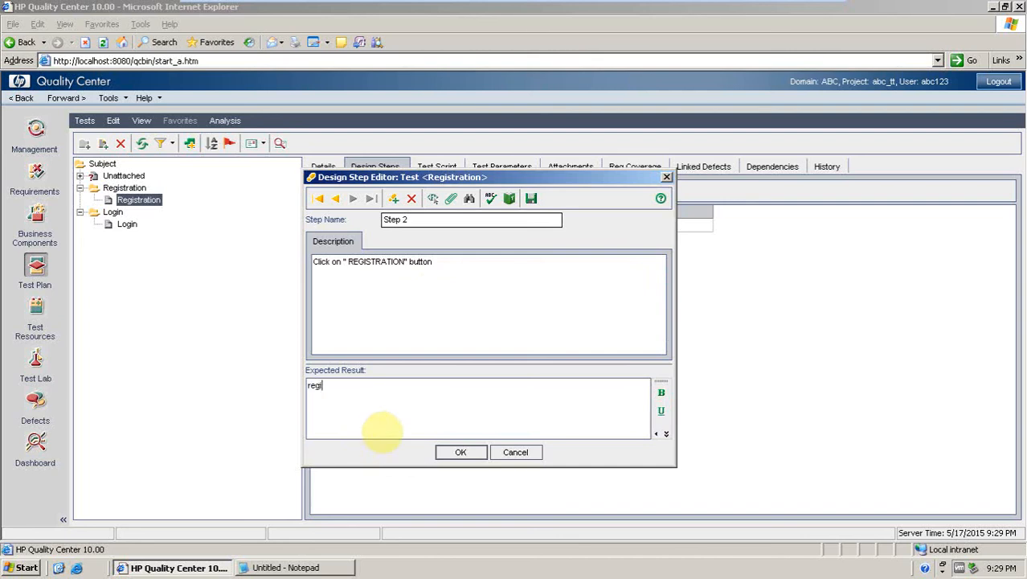
type("stration")
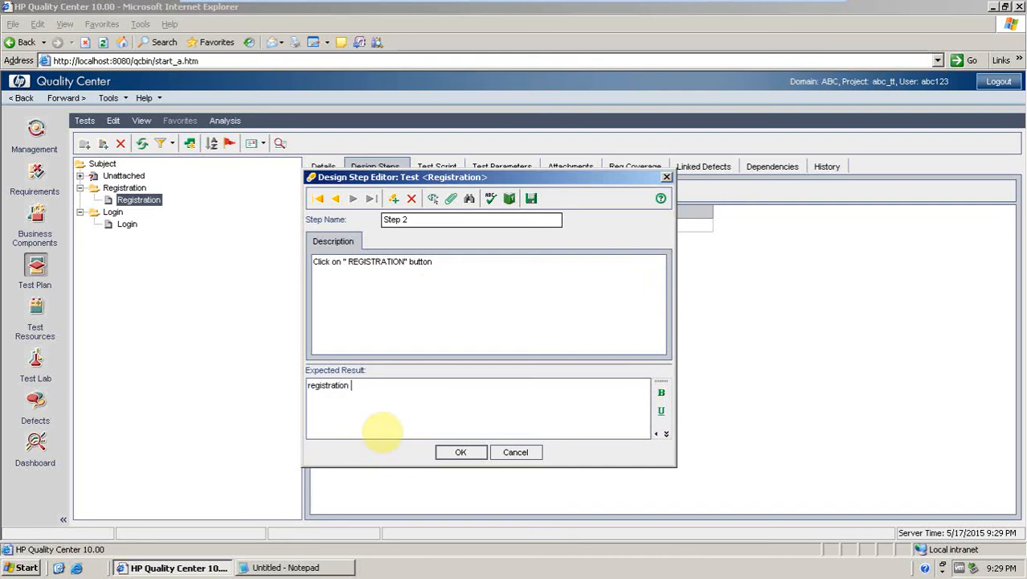
type(" page should be dis")
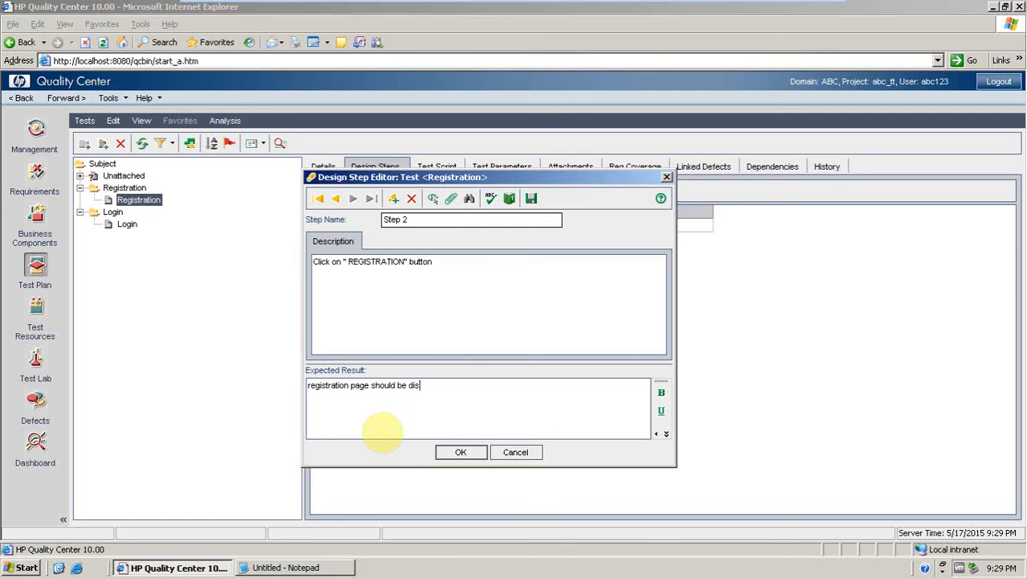
type("played")
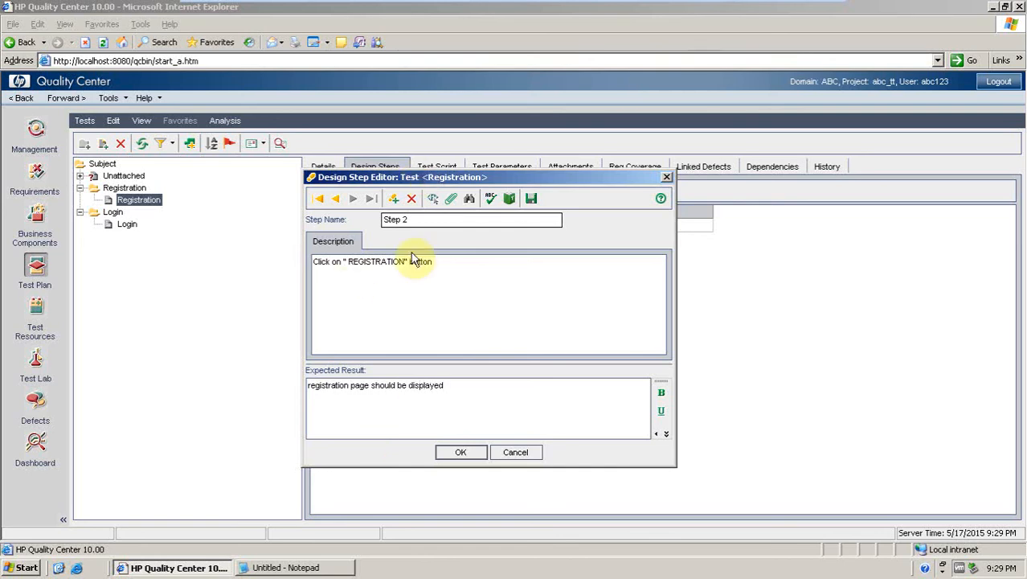
Add design Step 3 with description: Fill up all the mandatory fields and click on "SUBMIT" button.
left_click(393, 201)
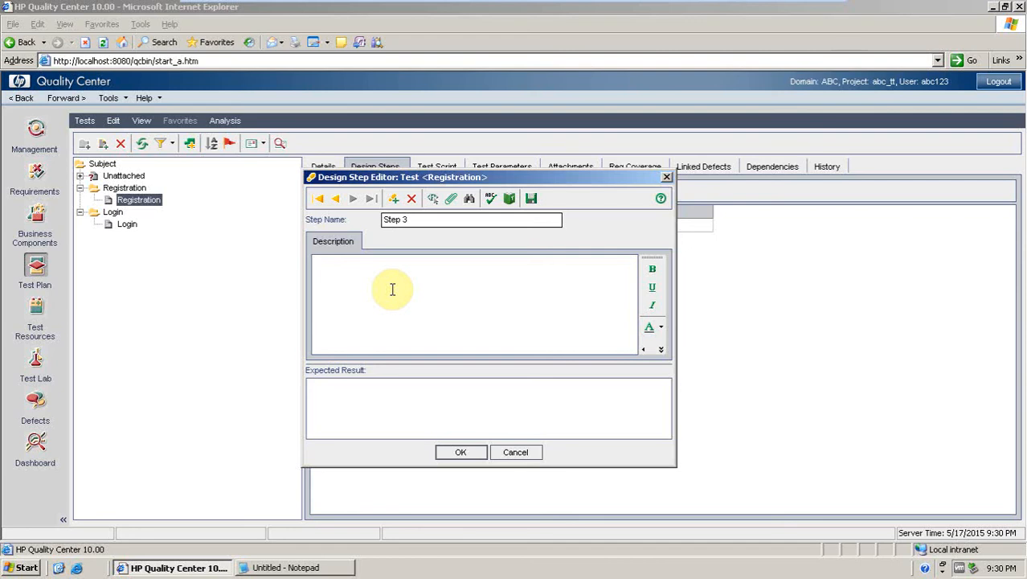
type("Fill")
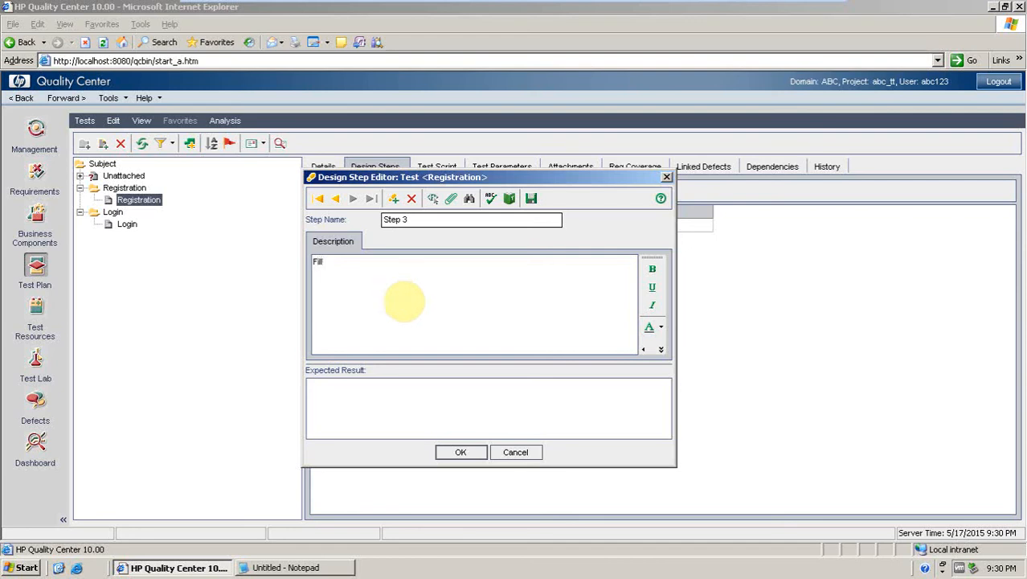
type(" up all the")
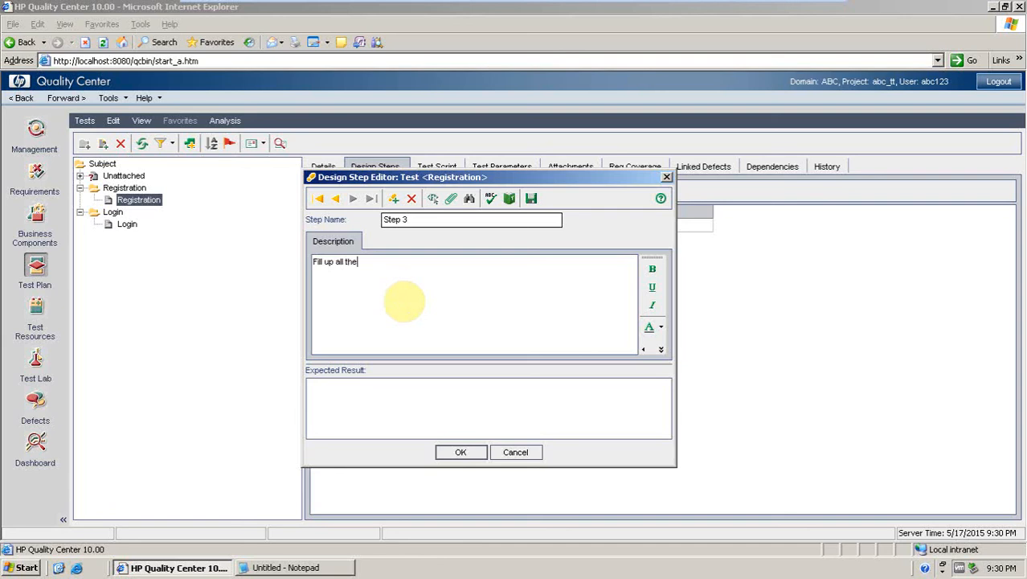
type(" mandatory")
type("fields and click on \"Sup")
key("BackSpace")
type("bmit")
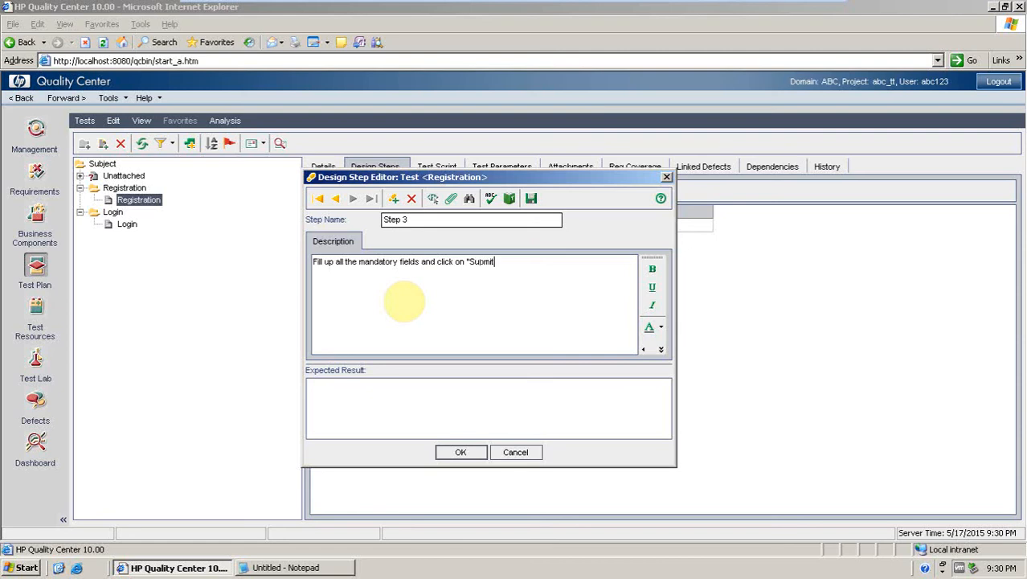
key("BackSpace")
key("BackSpace")
key("BackSpace")
key("BackSpace")
key("BackSpace")
type("UBMIT\" button")
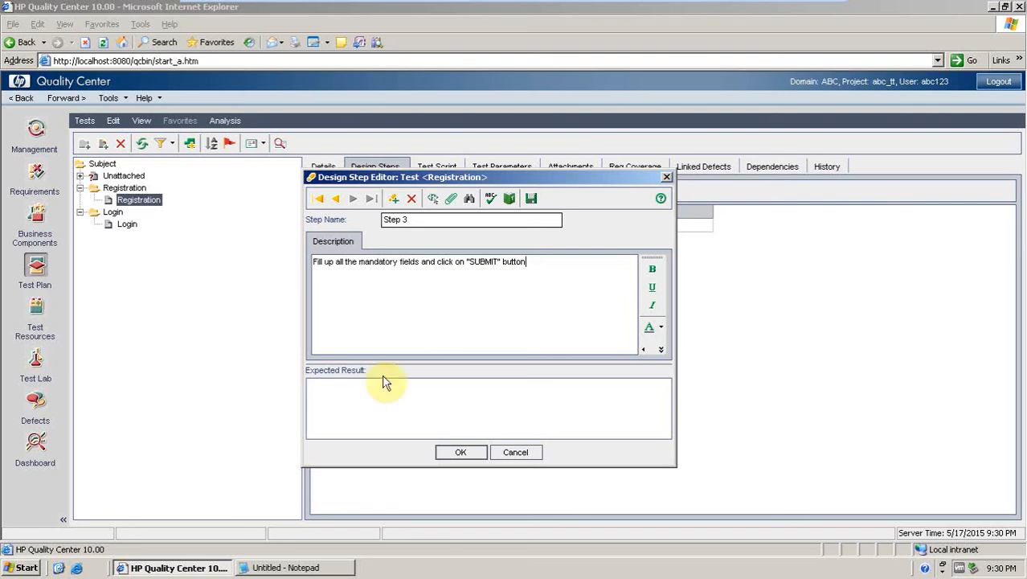
Set Step 3's expected result to "A confirmation message should be displayed" and close the step editor.
left_click(376, 414)
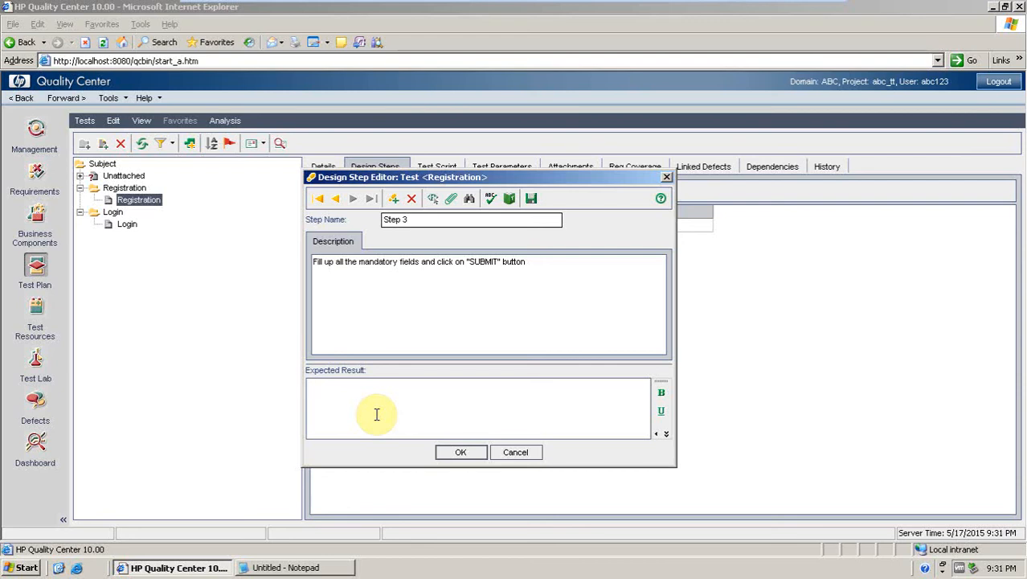
type("A confir")
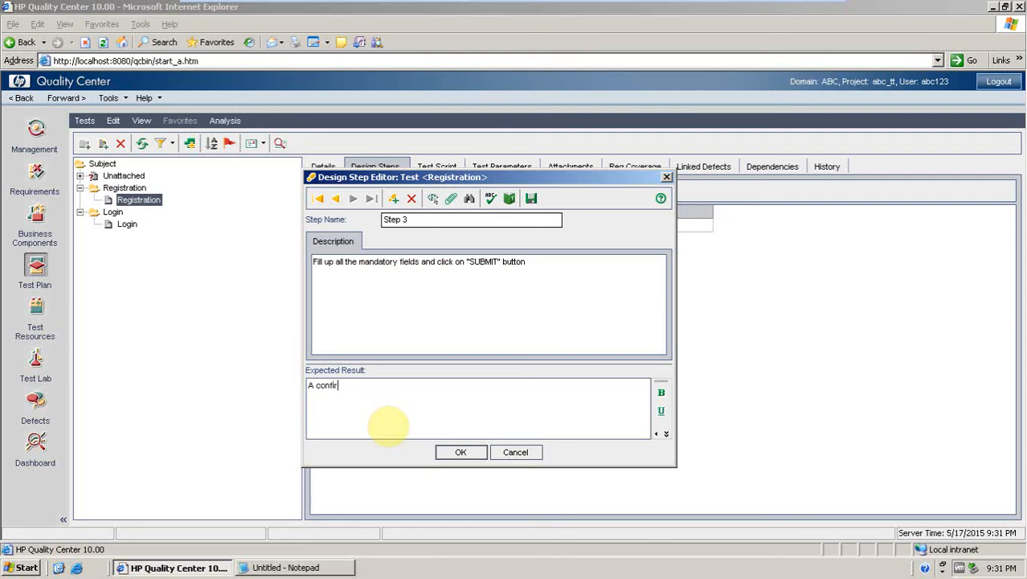
type("mation massage should")
left_click(372, 385)
key("BackSpace")
type("e")
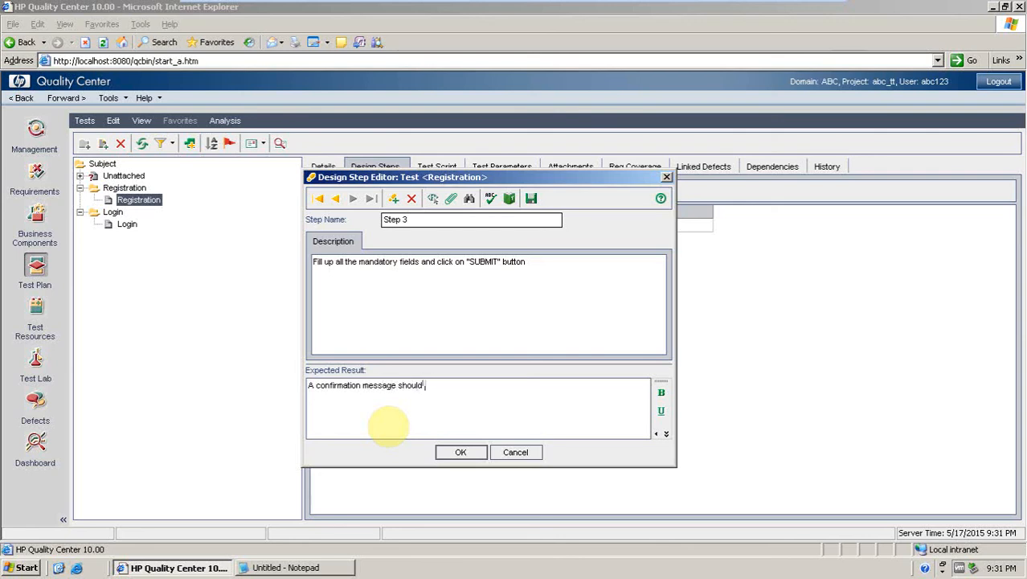
type(" should be displayed \"")
key("BackSpace")
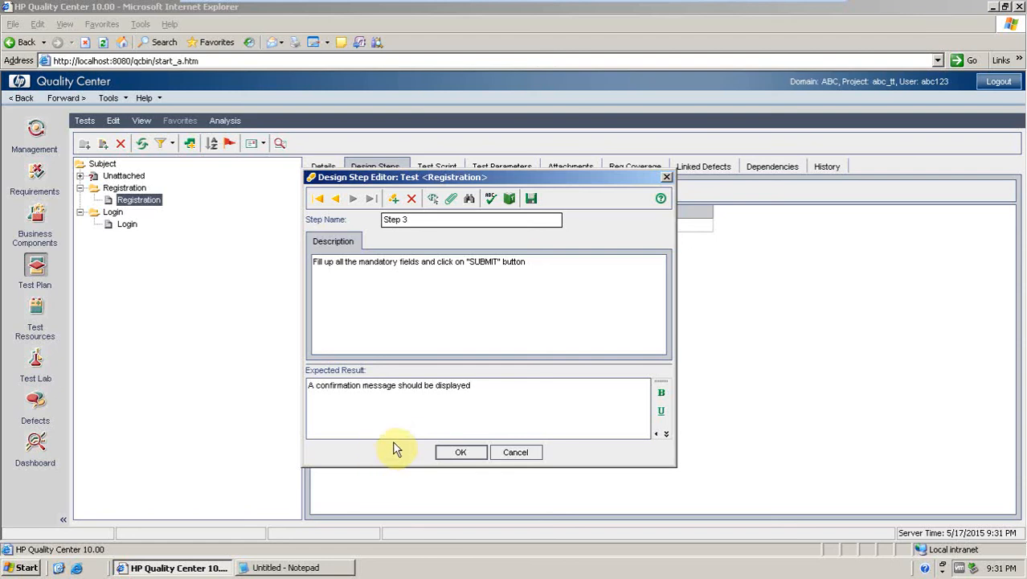
left_click(454, 452)
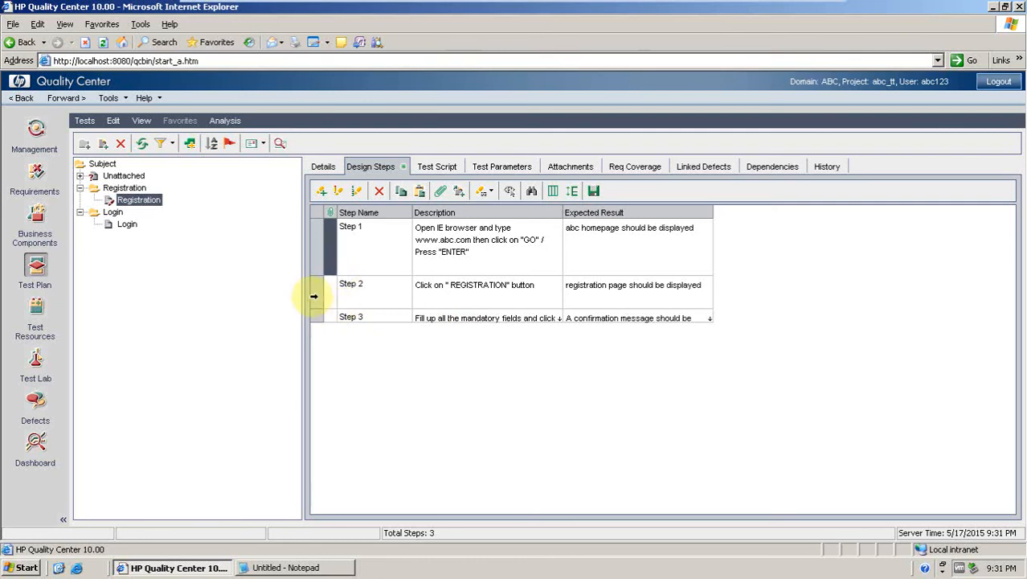
Move Step 3 above Step 2 in the design steps grid and renumber the steps.
left_click(315, 316)
left_click_drag(316, 316, 313, 280)
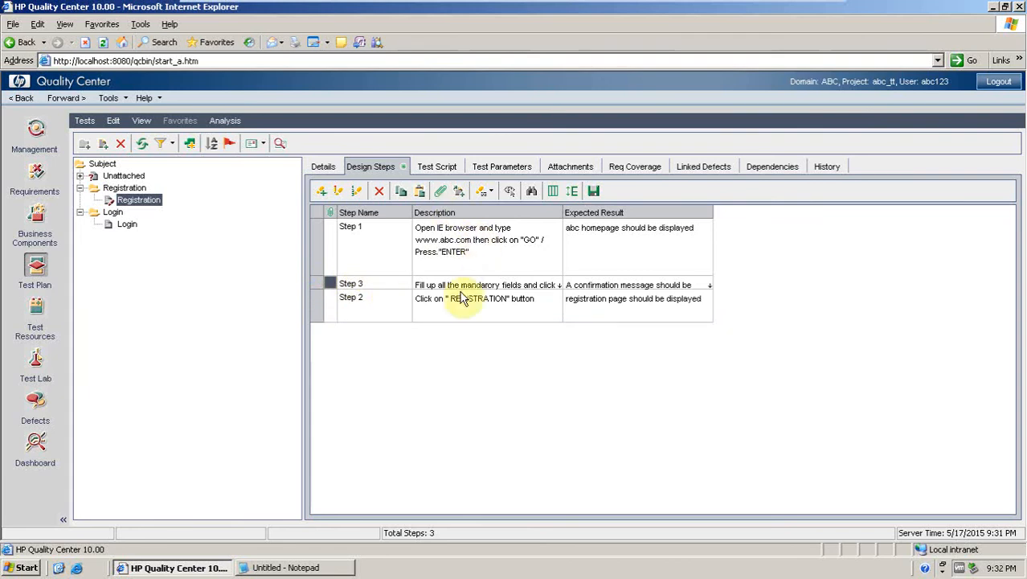
left_click(551, 299)
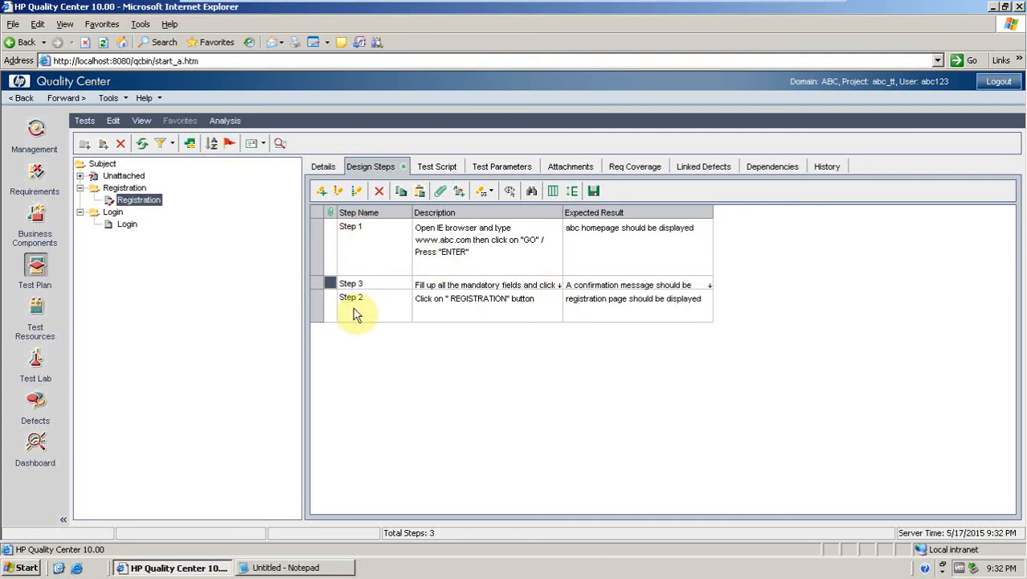
left_click(357, 196)
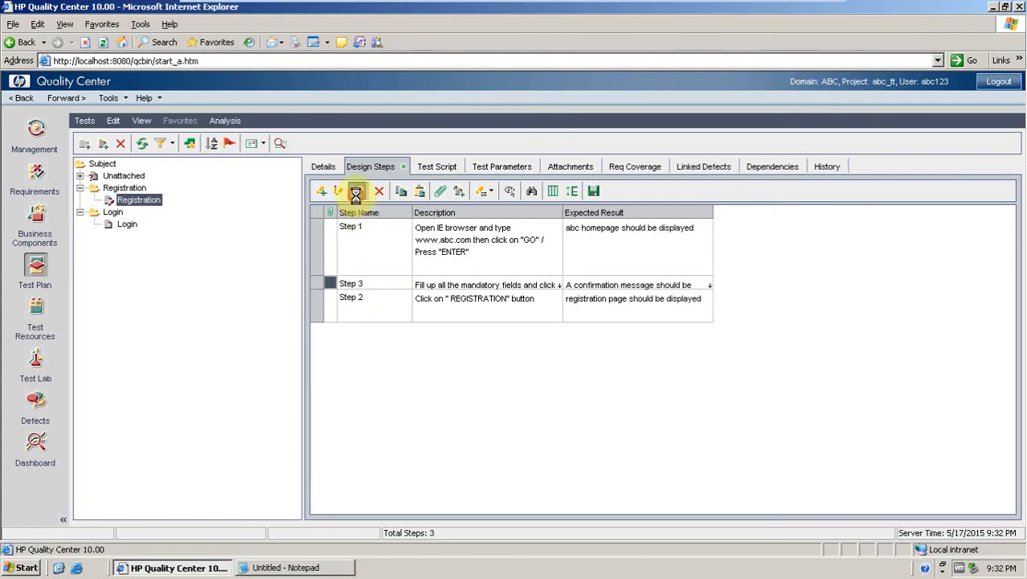
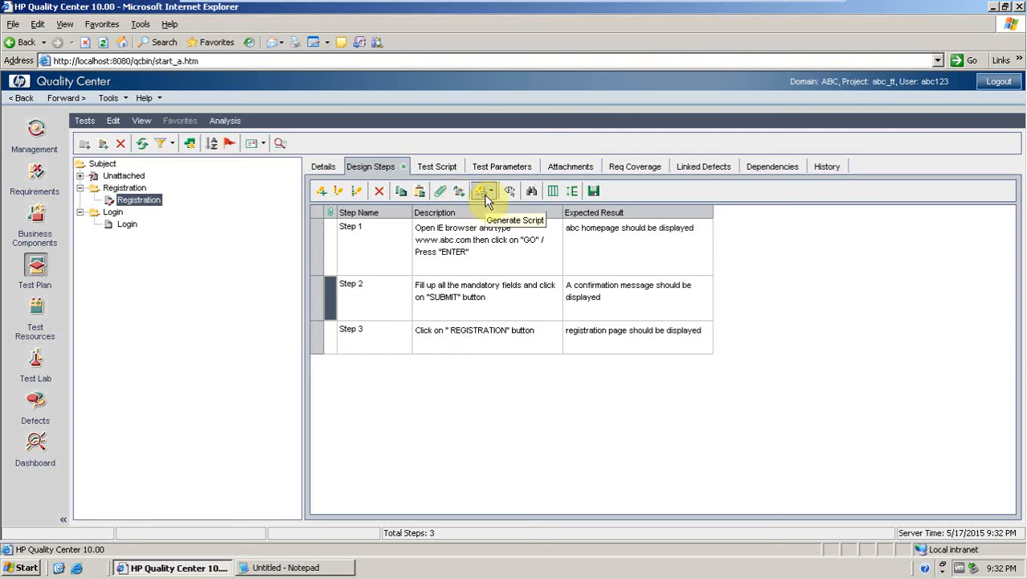
Review the Registration test's column selection, Step 1's editor, and its Test Script, Test Parameters and Attachments tabs.
left_click(554, 194)
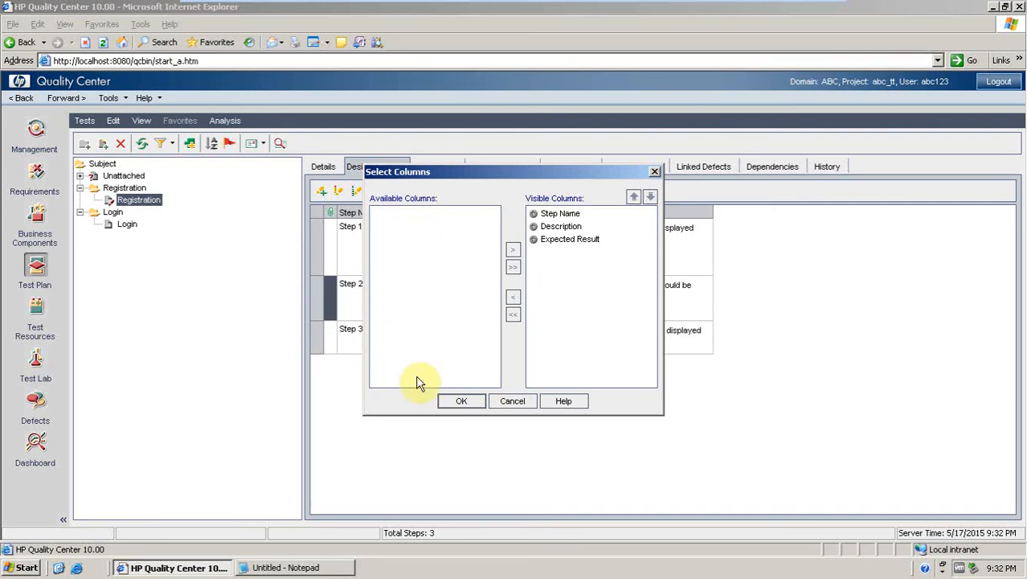
left_click(511, 400)
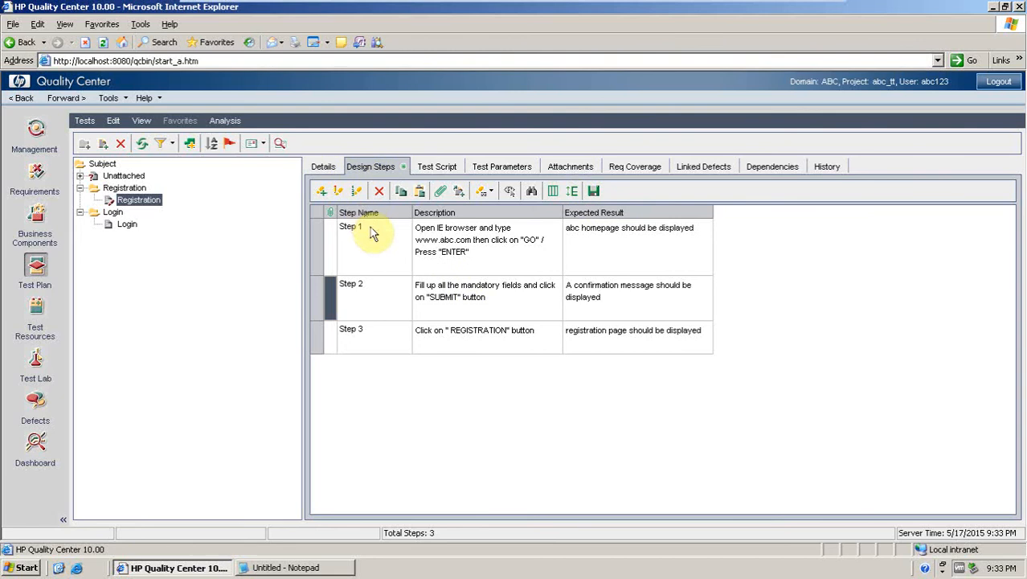
double_click(388, 258)
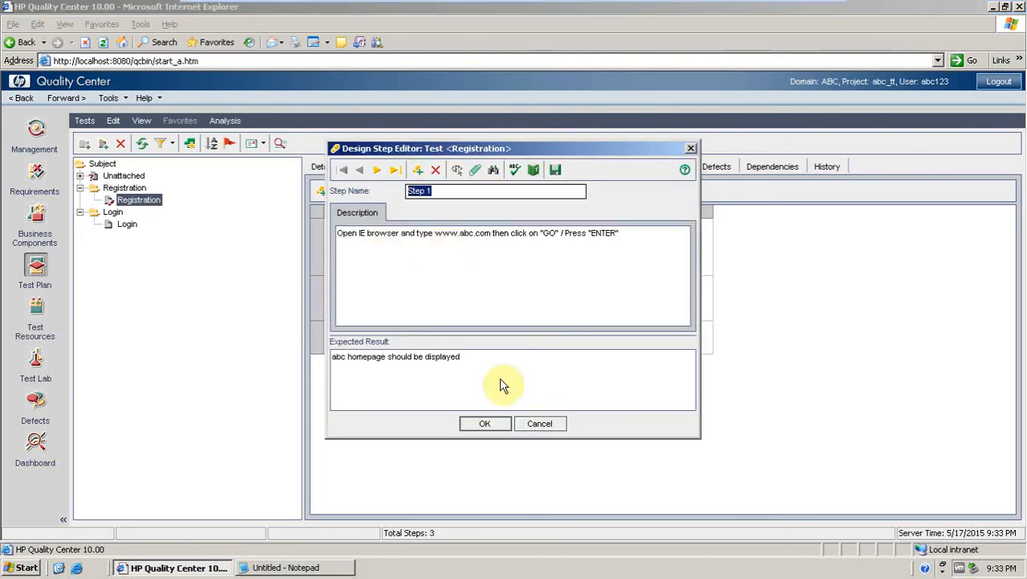
left_click(485, 416)
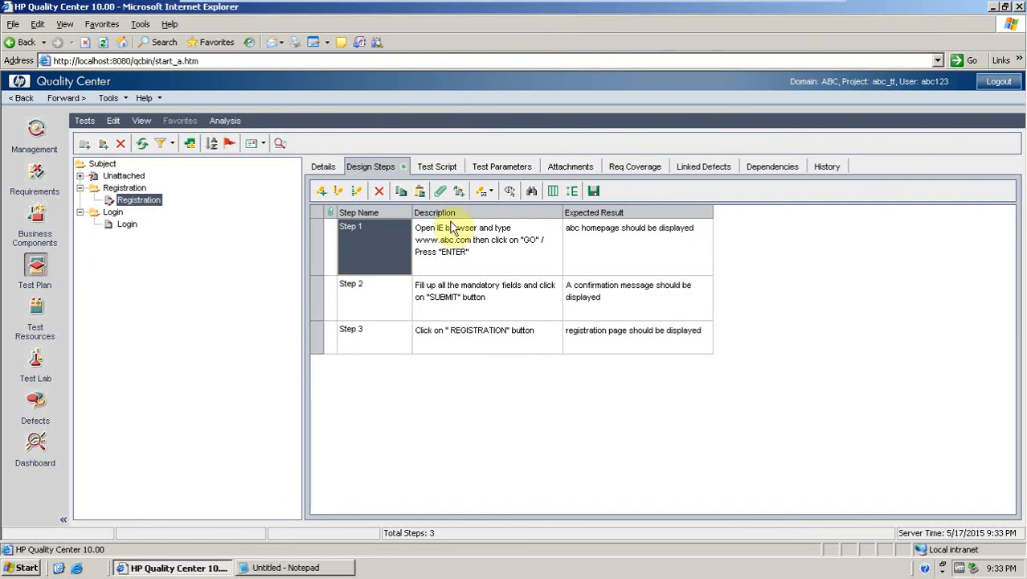
left_click(430, 171)
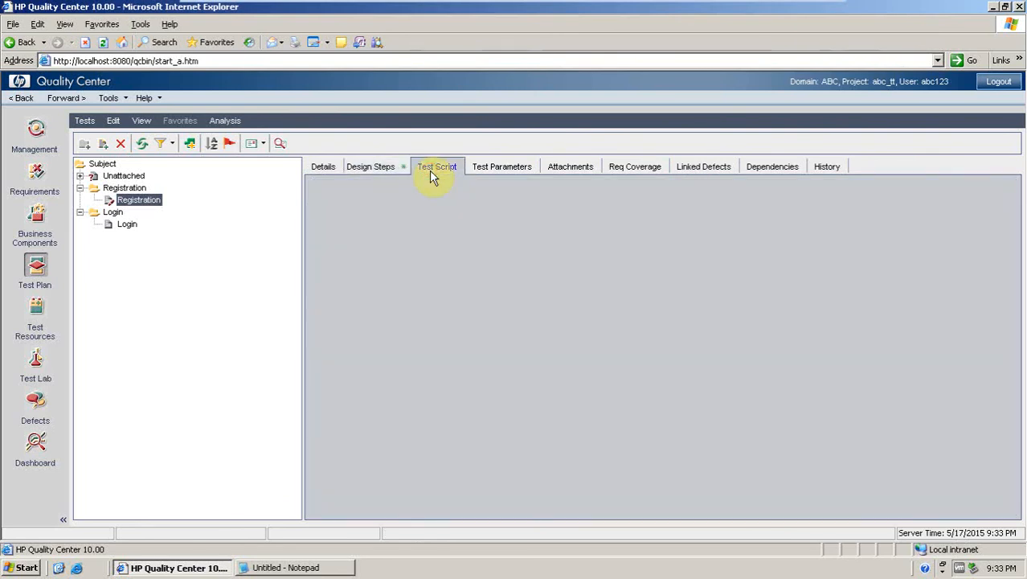
left_click(504, 168)
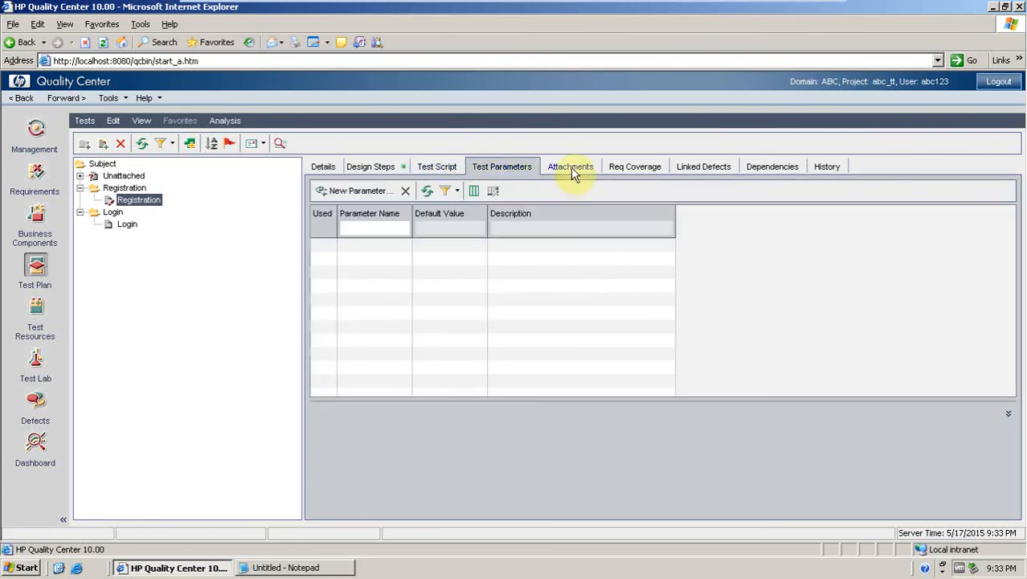
left_click(574, 173)
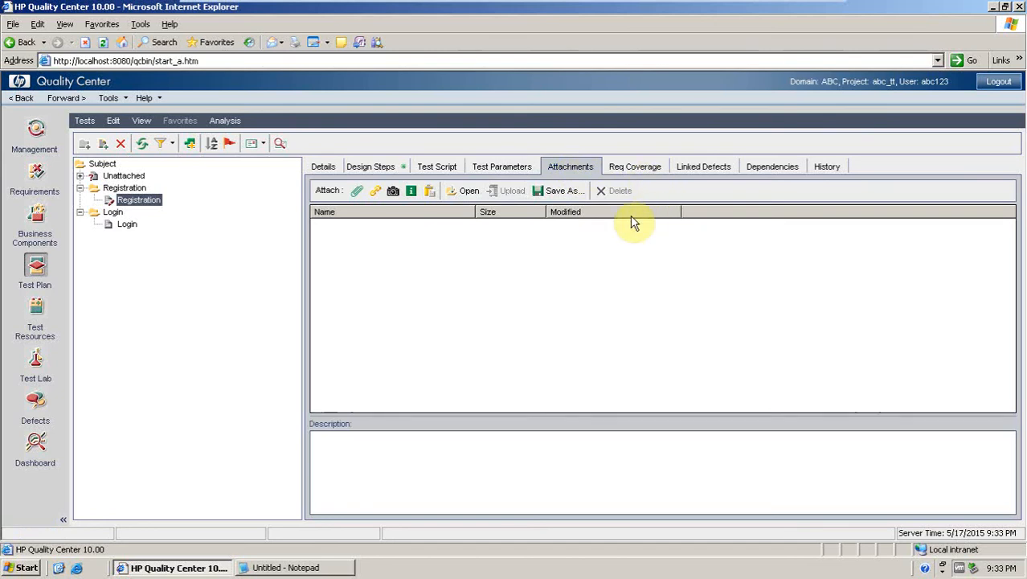
Open the design steps of the Login test.
left_click(129, 225)
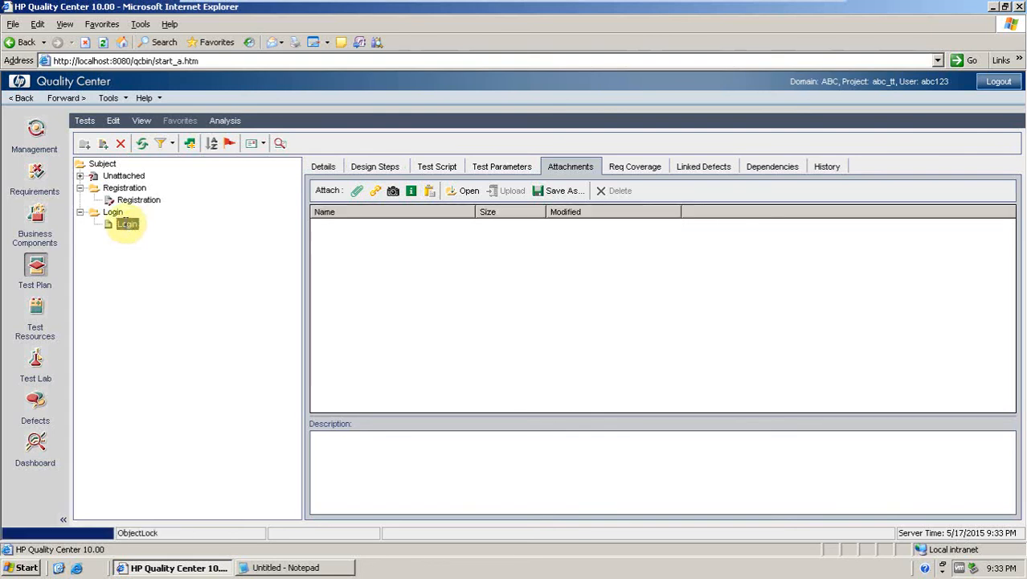
left_click(127, 225)
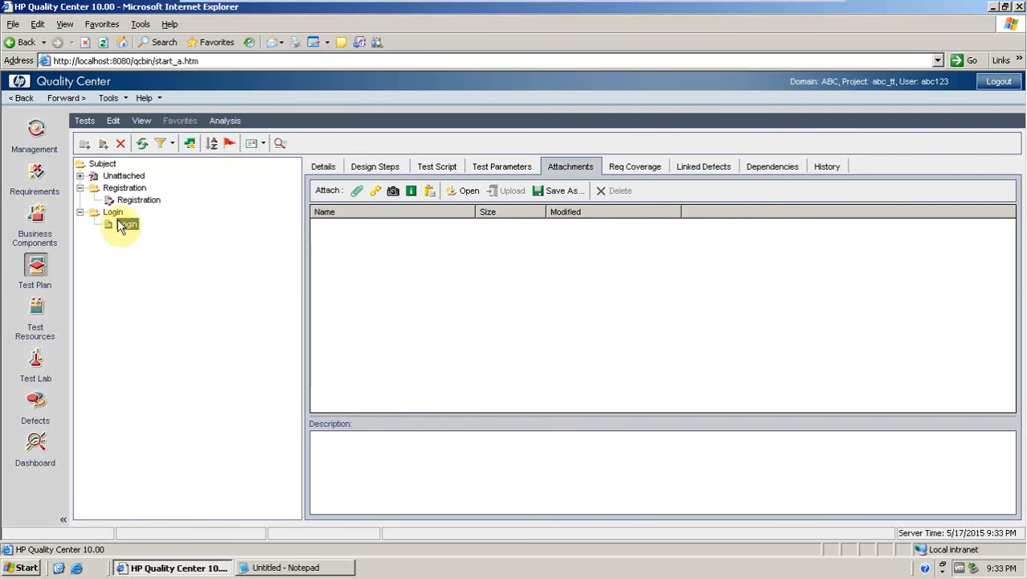
left_click(381, 166)
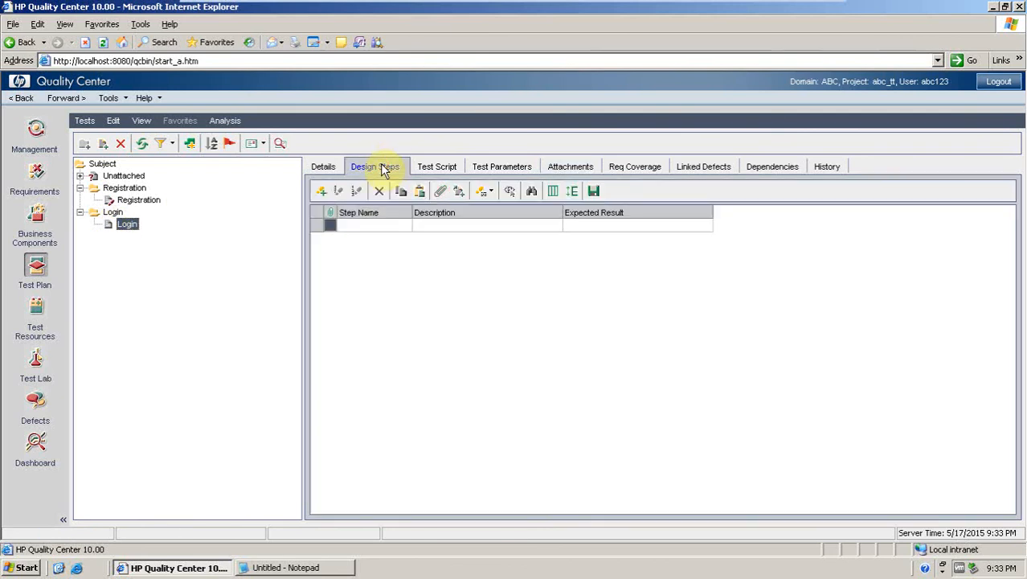
left_click(321, 192)
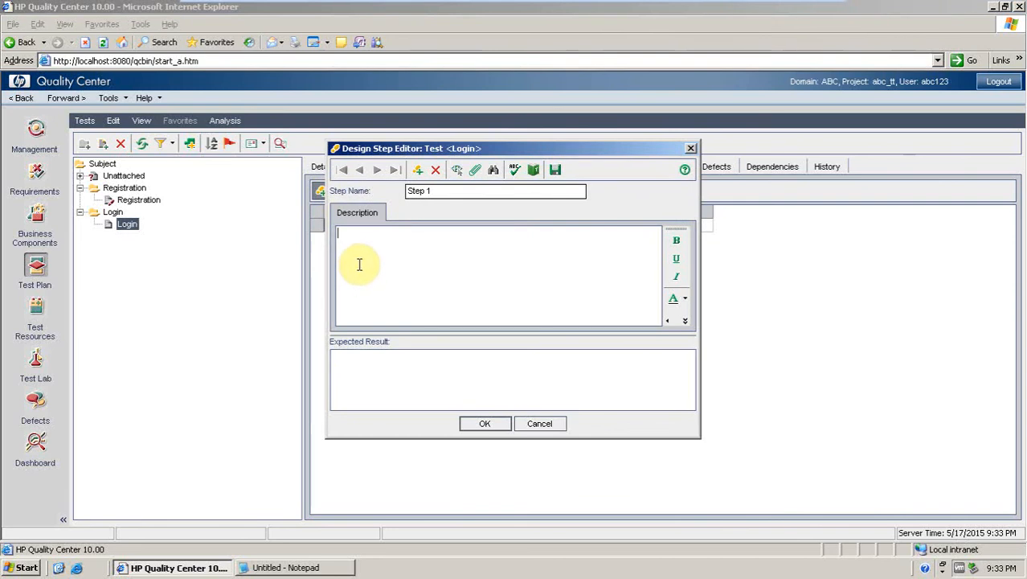
left_click(690, 148)
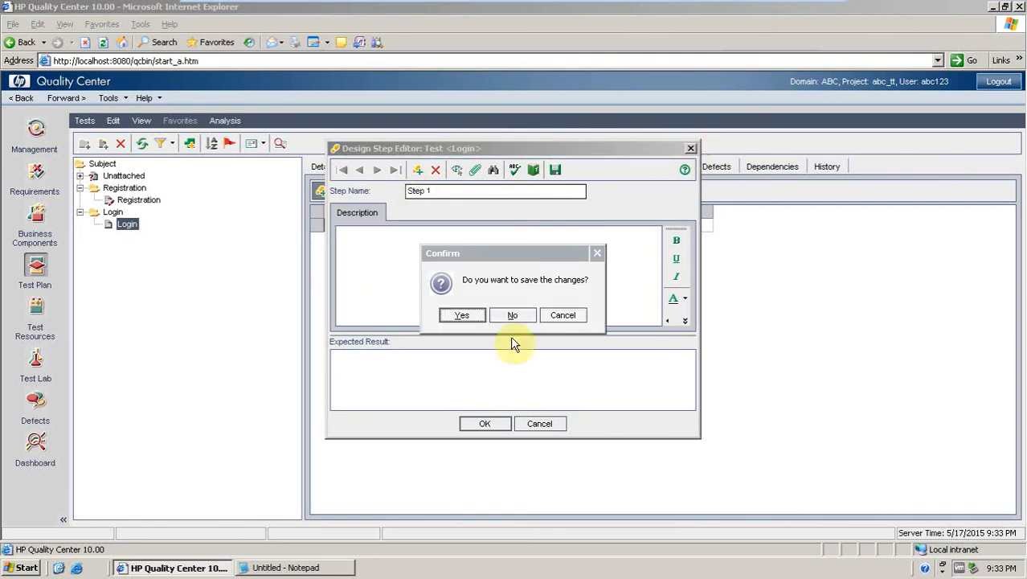
left_click(511, 316)
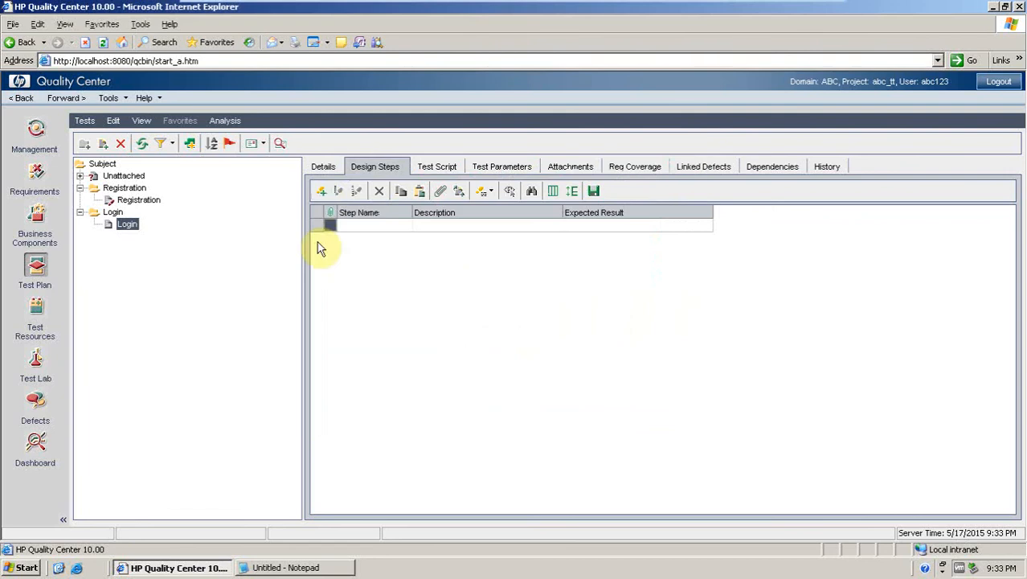
left_click(320, 194)
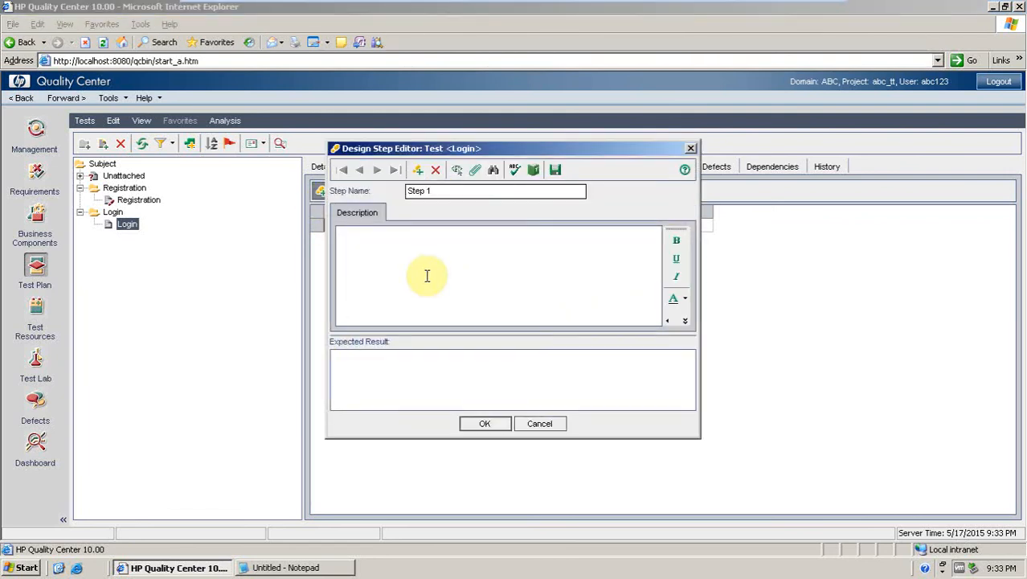
type("Op")
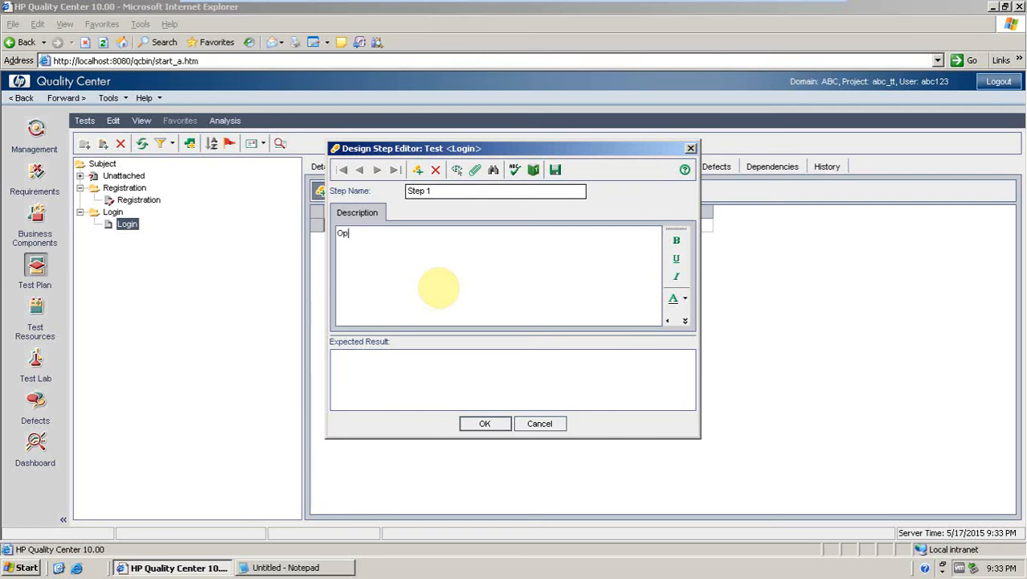
type("en IE browser and type www.")
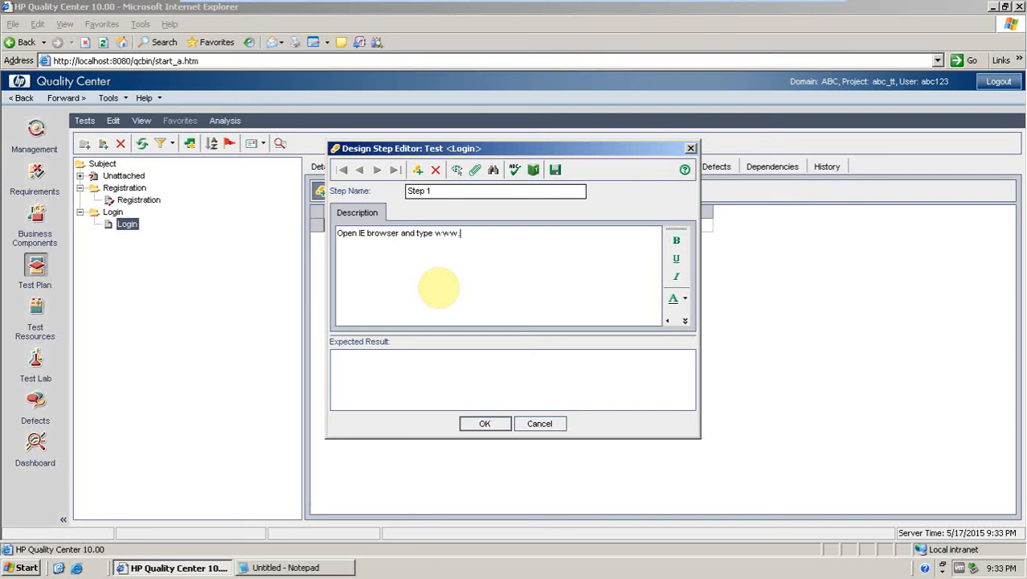
type("abc.com then click on ")
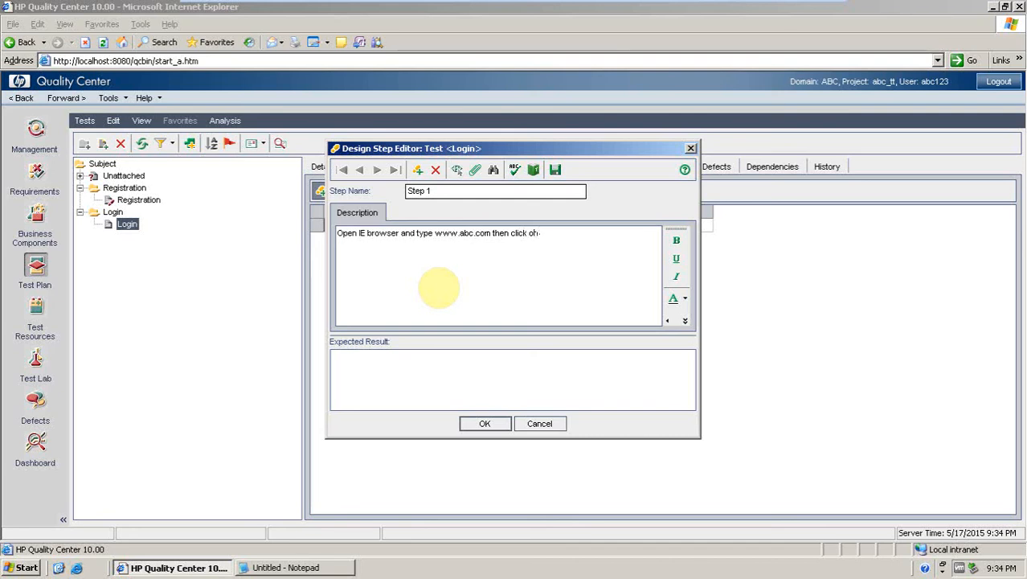
type("\"GO")
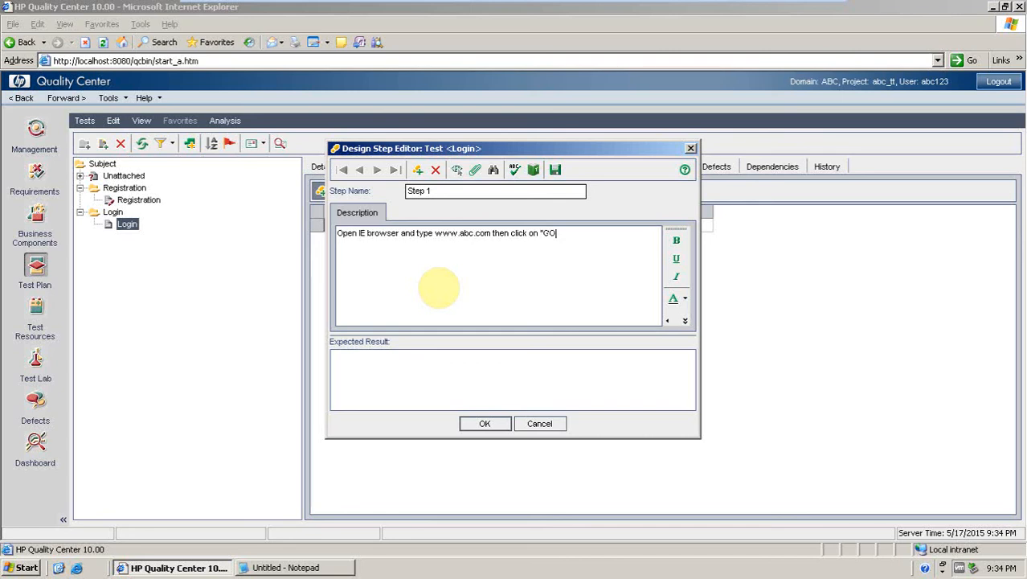
type("/ Press \"ENTER\"")
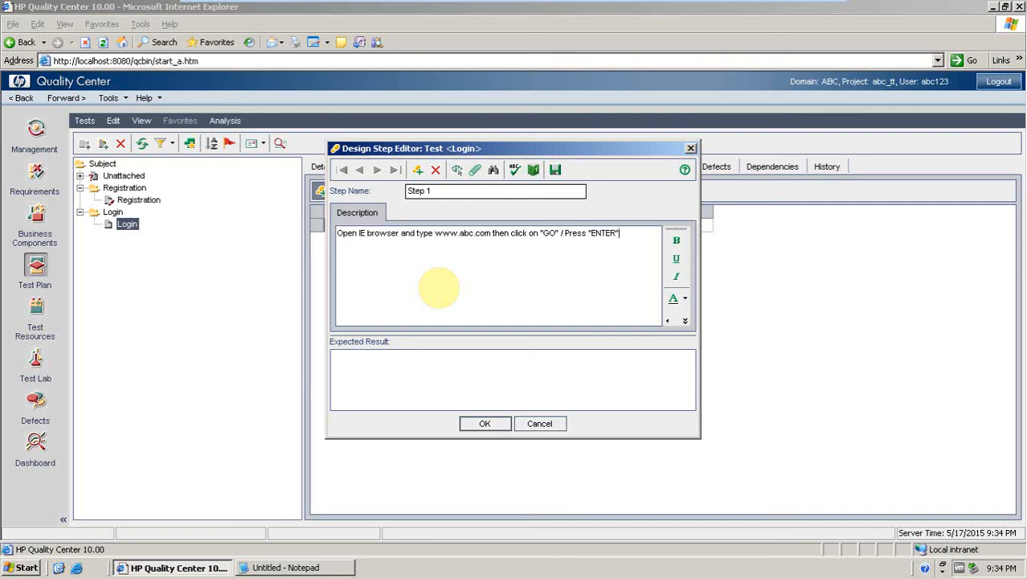
Set Step 1's expected result to "abc homepage should be displayed".
left_click(348, 366)
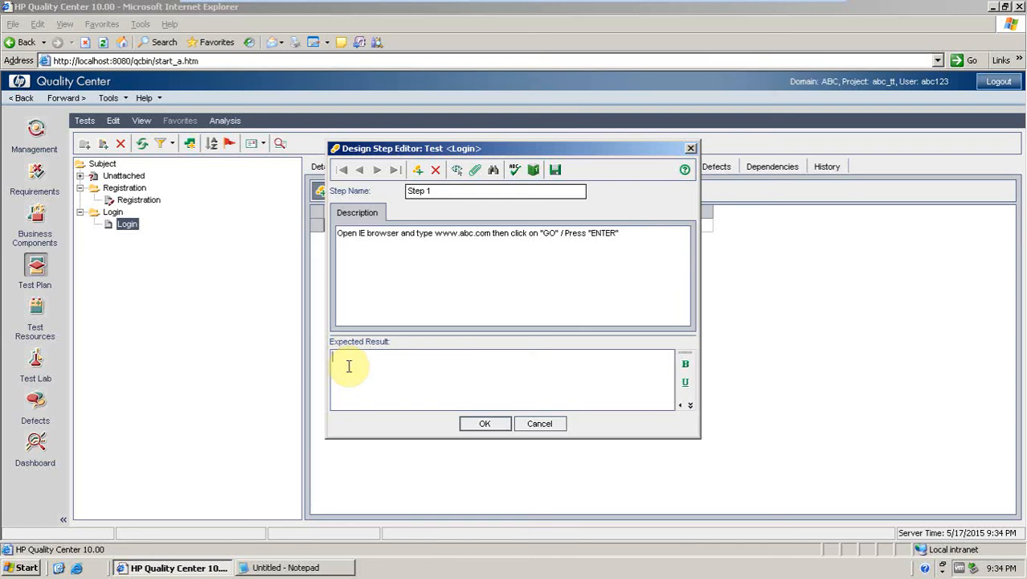
type("abc ho")
type("mepa")
type("ge")
type(" shoul")
type("d be displ")
type("ayep")
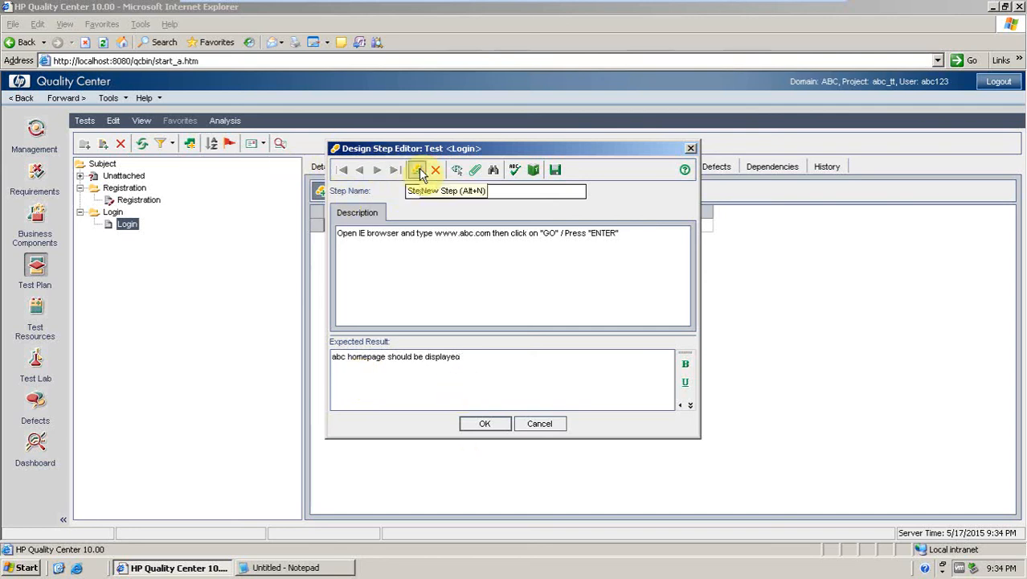
Add design Step 2 with description: insert username into username edit field/ edit box.
left_click(418, 171)
left_click(409, 378)
left_click(392, 266)
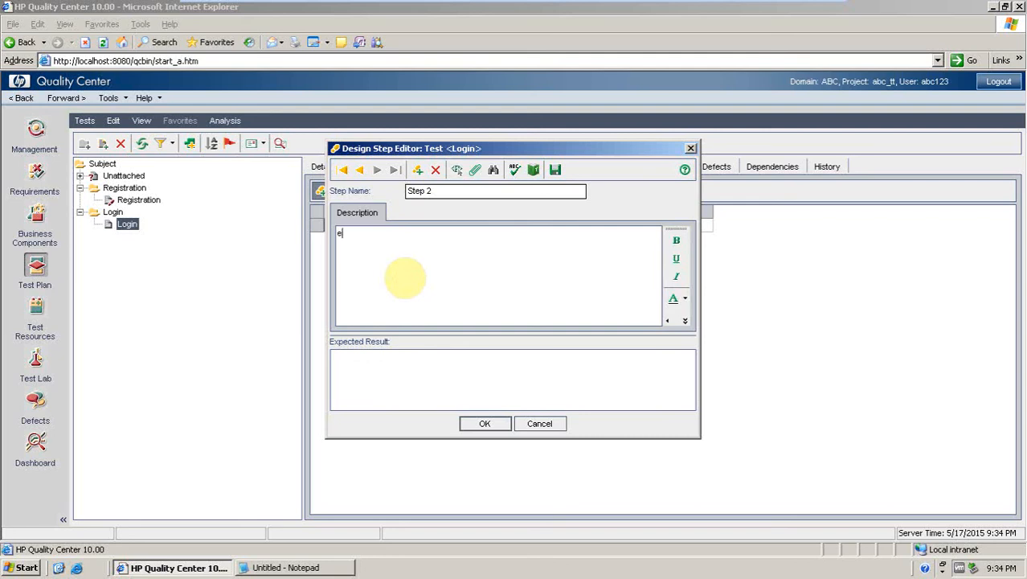
type("insert username in")
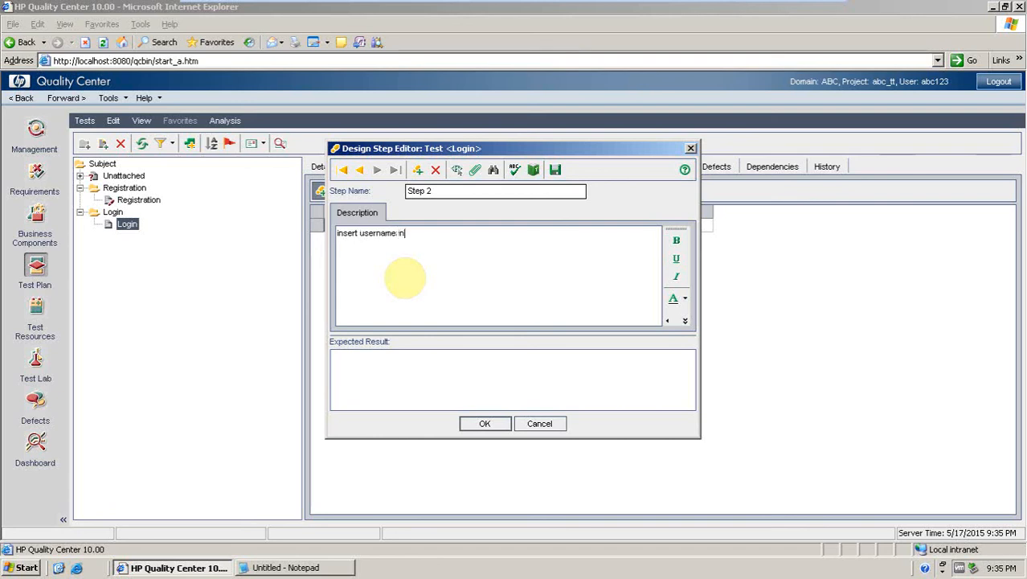
type("to u")
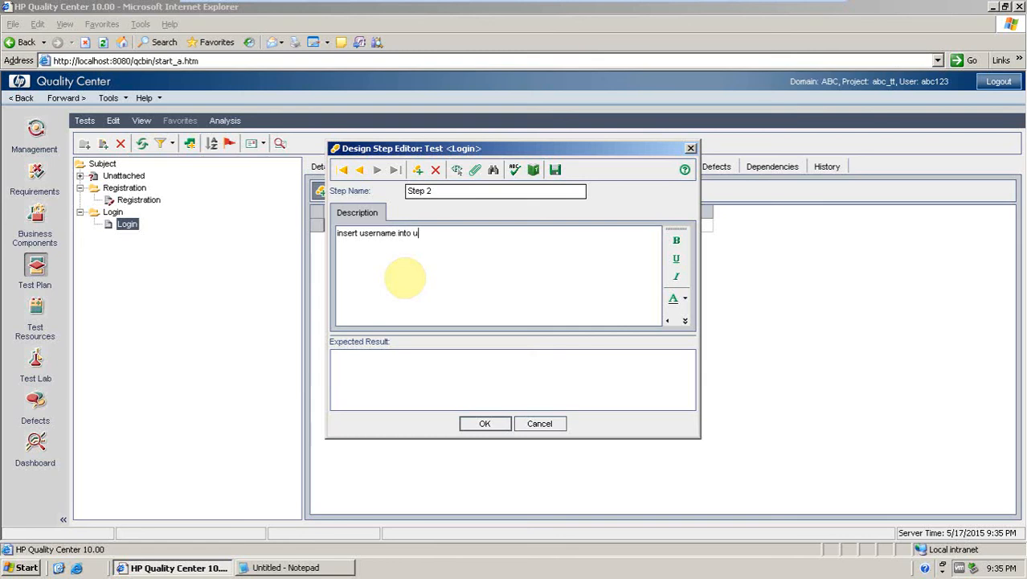
type("serneme ")
type("edit fierd/ edit box")
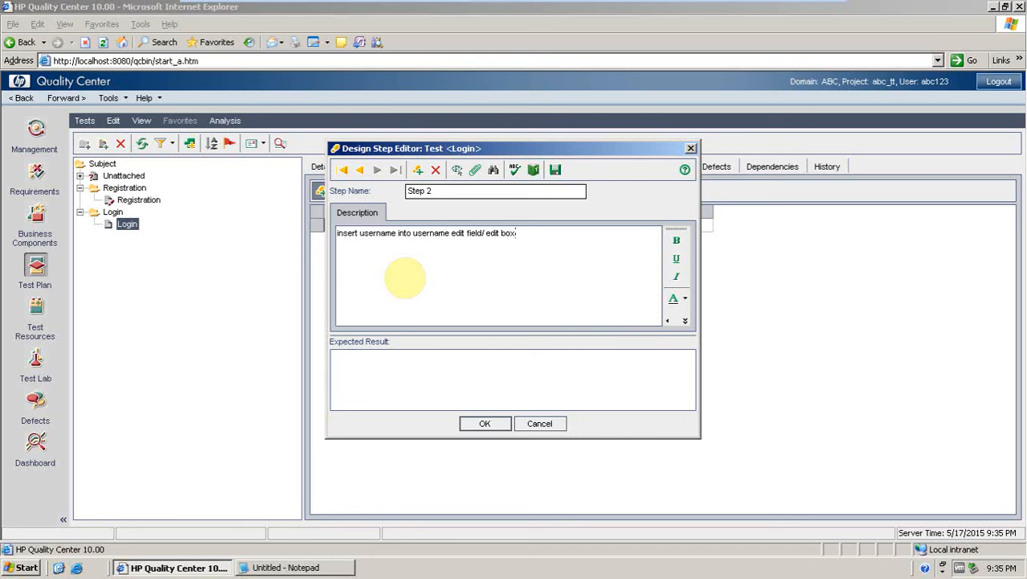
Append "and Password into Password edit box" to Step 2's description.
left_click(393, 266)
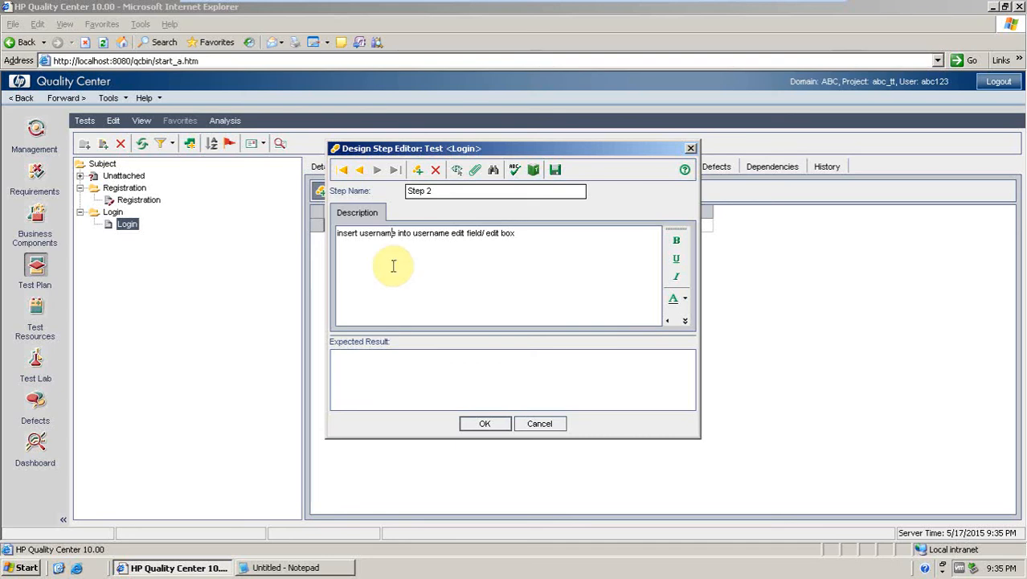
left_click(526, 236)
type("a")
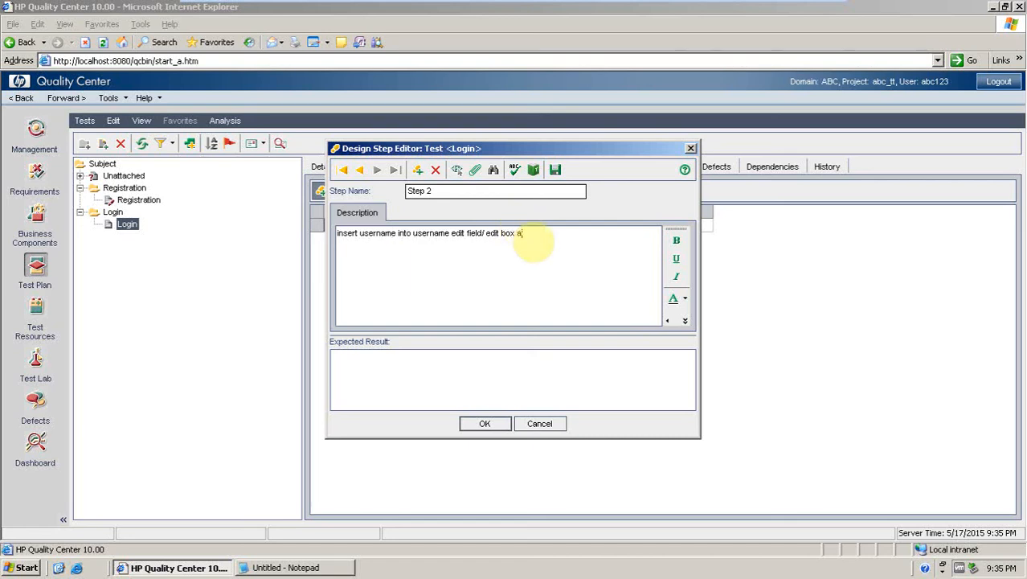
type("nd ")
type("Passwo")
type("rd!")
type(" into ")
type("Pass")
type("word ")
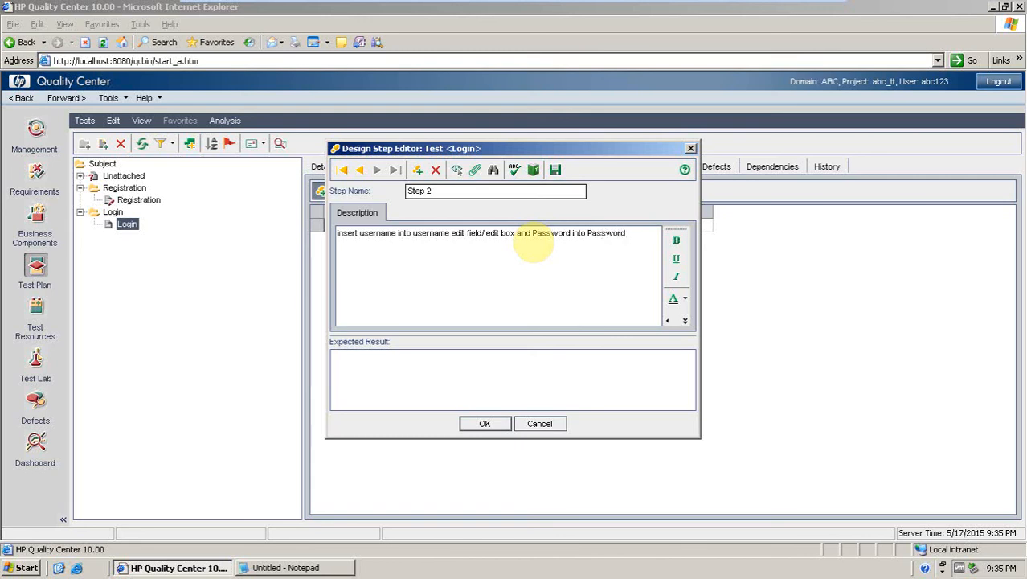
type("edit box")
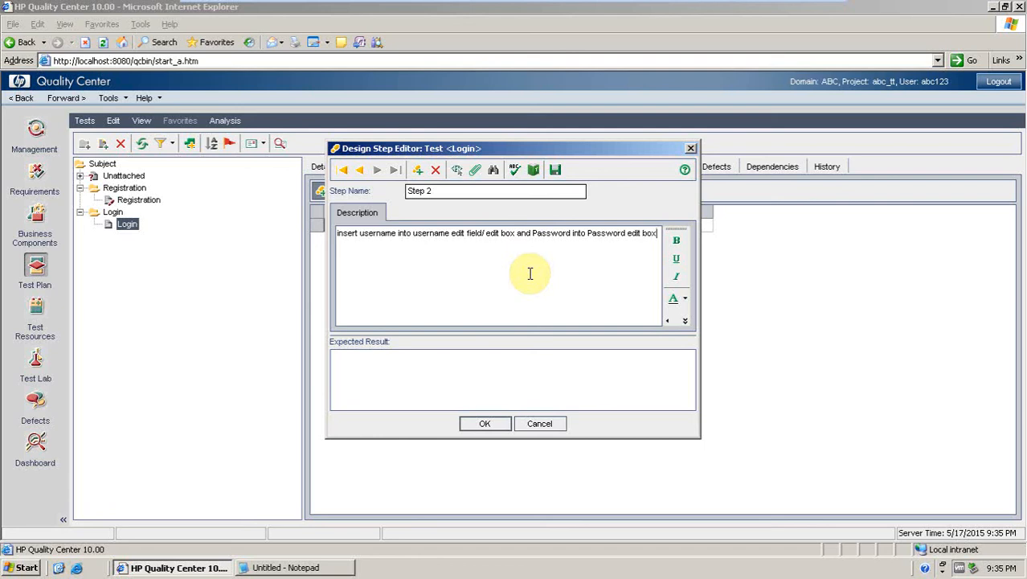
Set Step 2's expected result to "Username should be displayed in the username box and Password should be displayed as encrypted in the password edit box".
left_click(509, 351)
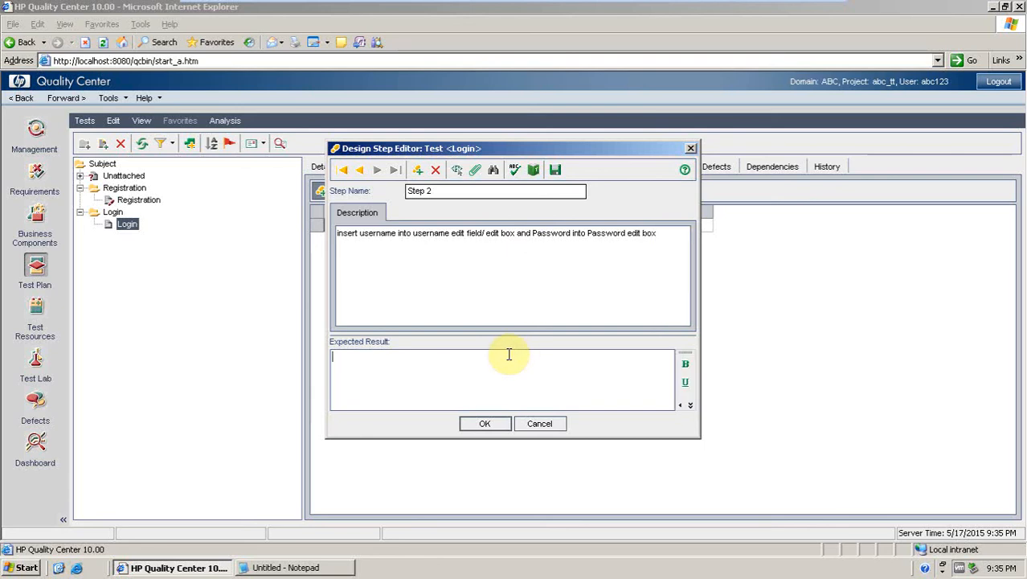
type("U")
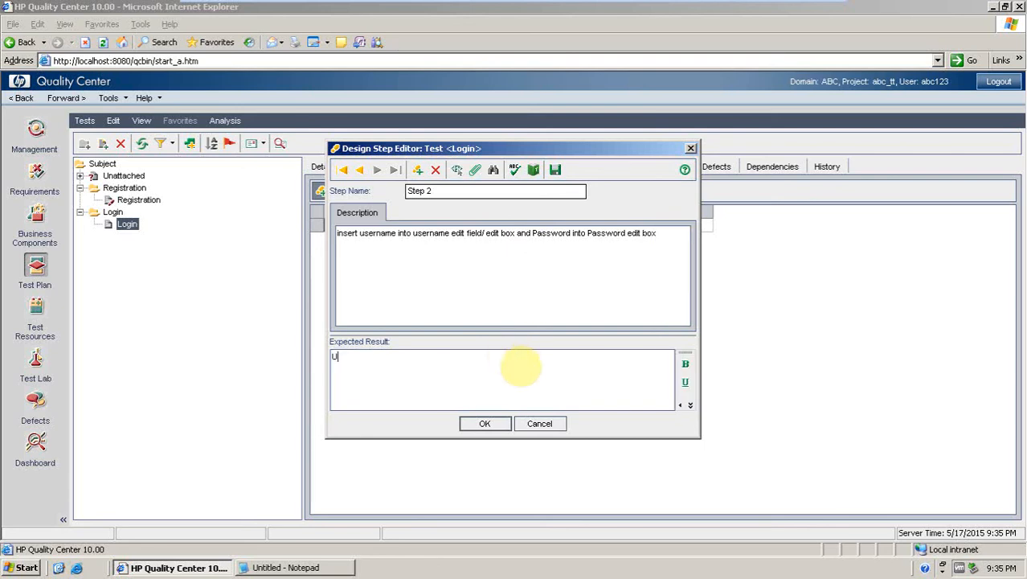
type("sername should b")
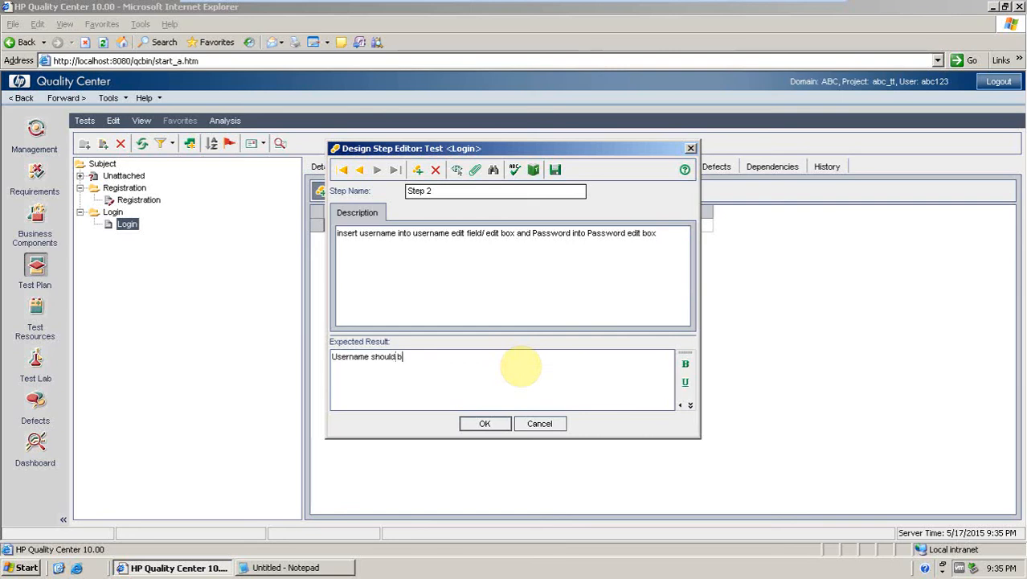
type("e displayed in the")
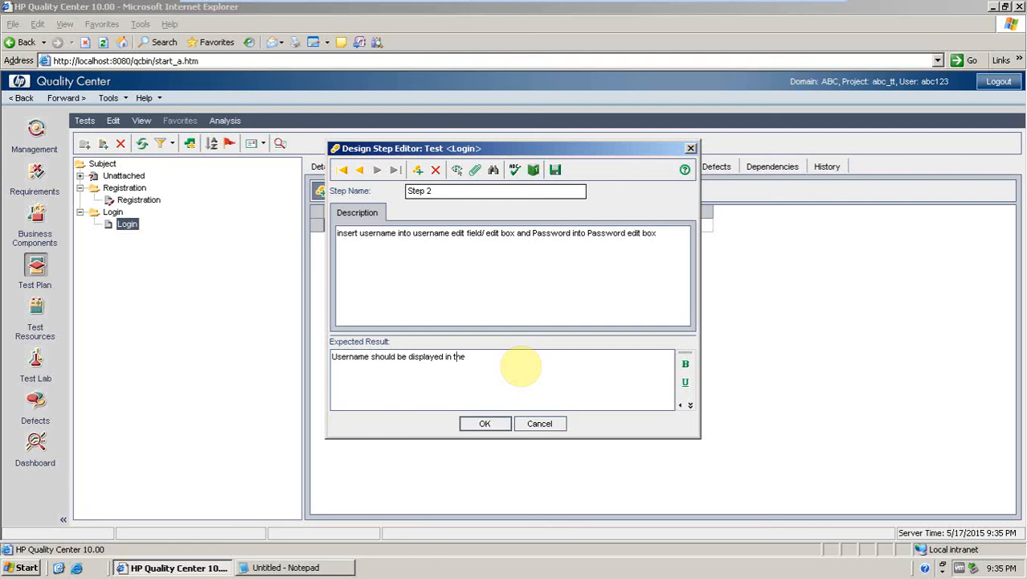
type(" userneme ")
type("box")
type(" and ")
type("p")
type("Pass")
type("wprd")
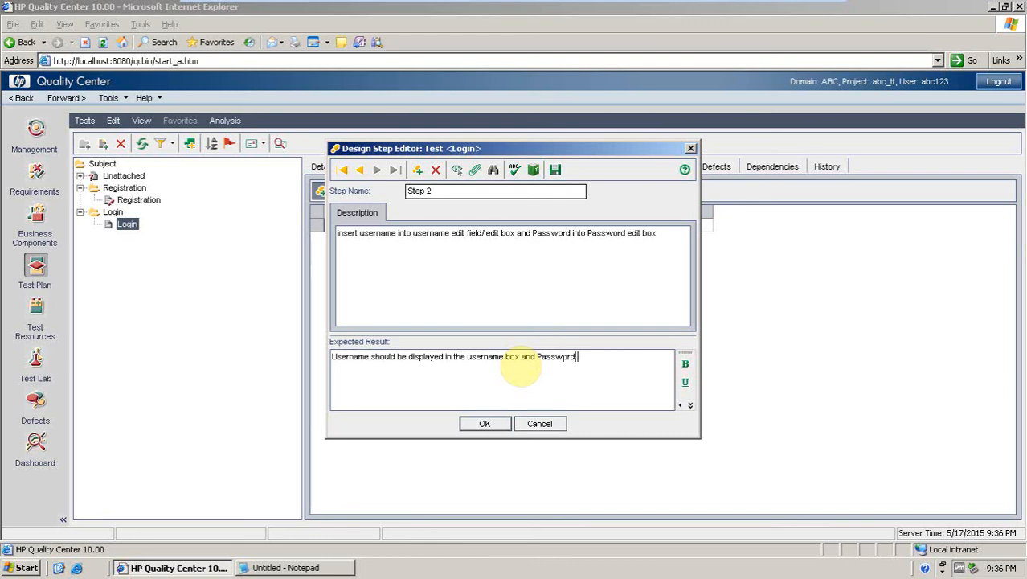
key("BackSpace")
key("BackSpace")
key("BackSpace")
type("ord ")
type("shoul")
type("d be")
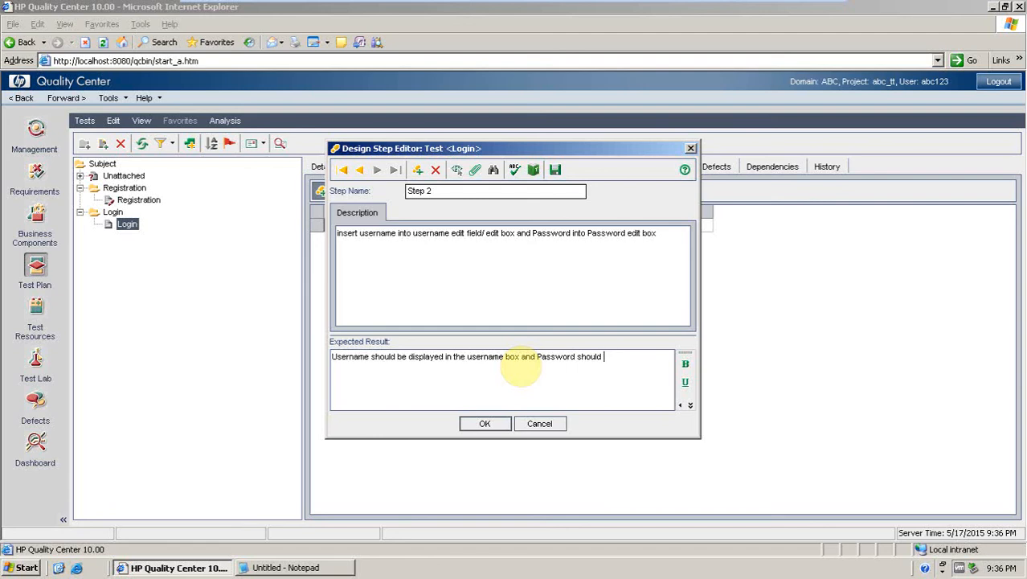
type(" displayed as encripted.")
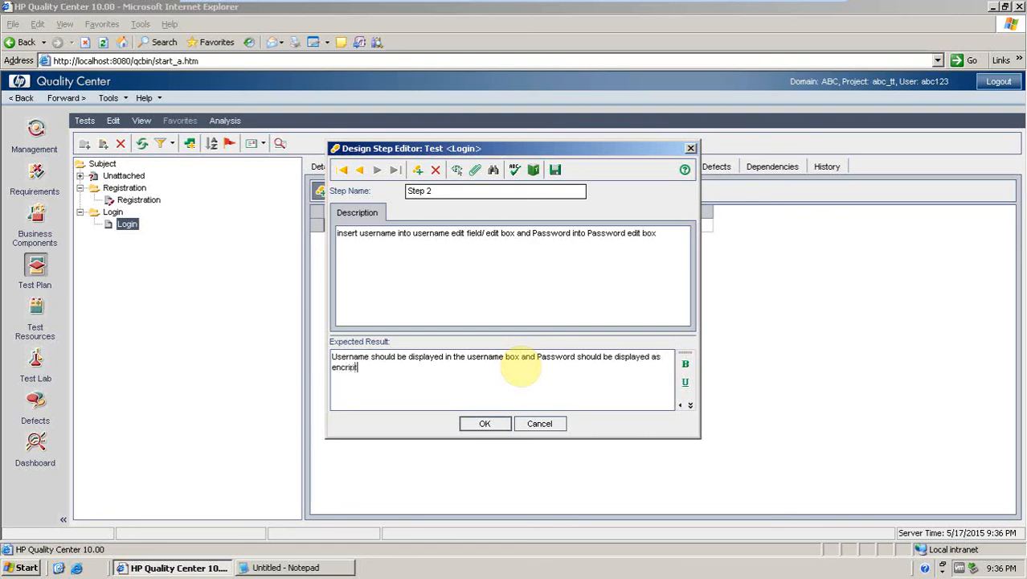
key("BackSpace")
key("BackSpace")
key("BackSpace")
key("BackSpace")
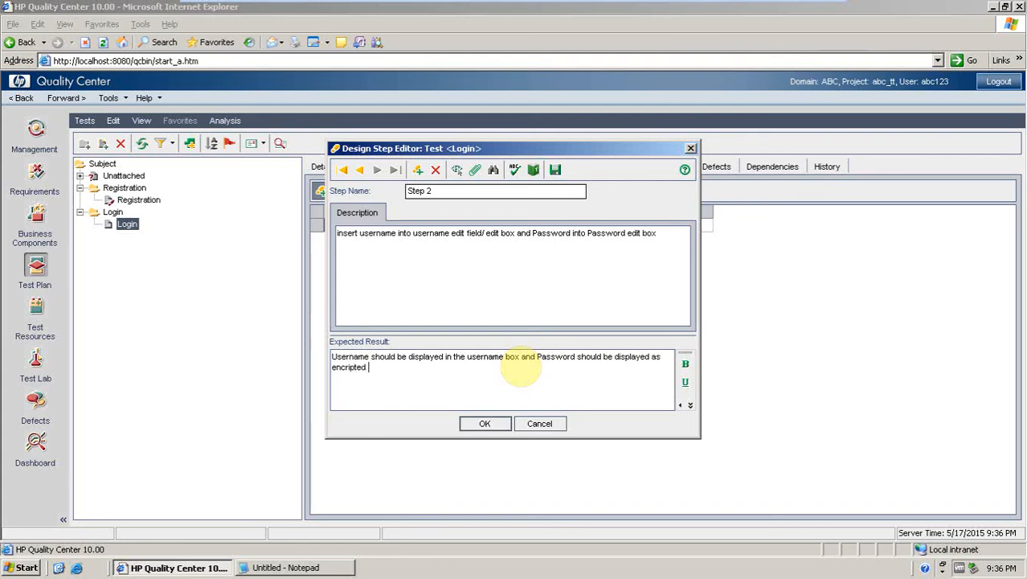
key("BackSpace")
key("BackSpace")
type("ypted in the password edit b")
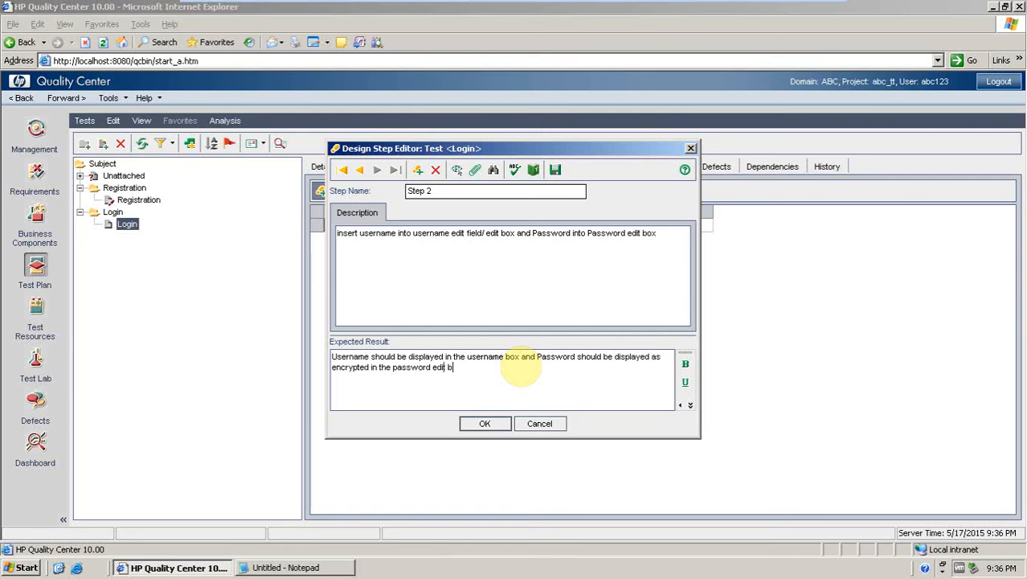
type("ox")
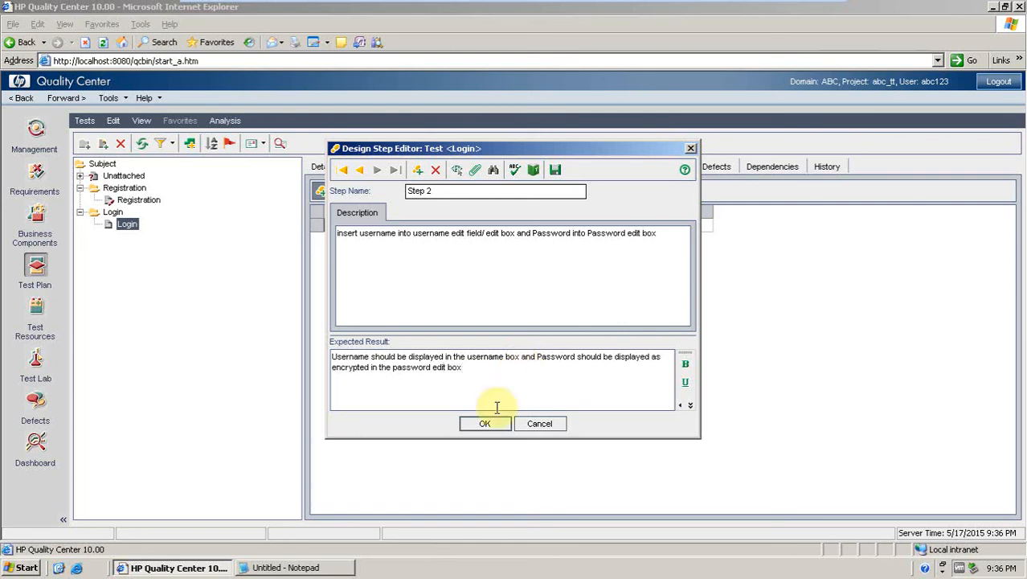
Add design Step 3 with description "Click on Login button".
left_click(418, 170)
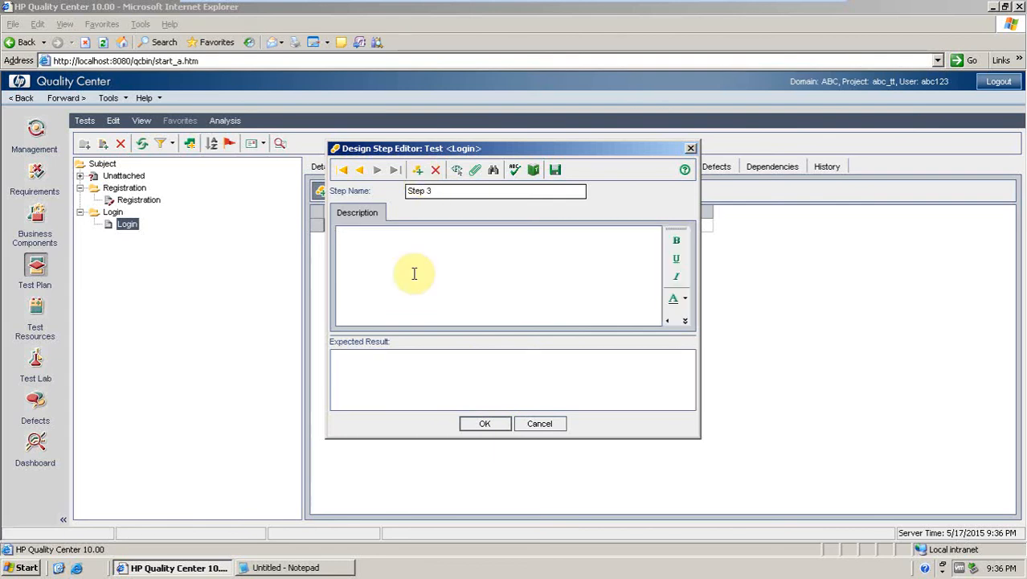
type("Click ")
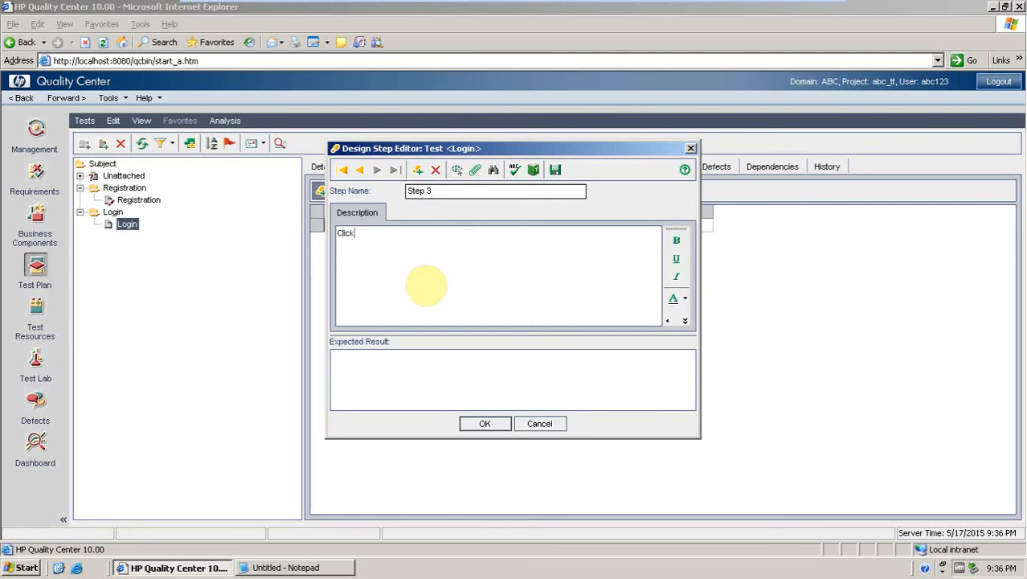
type("on Login button")
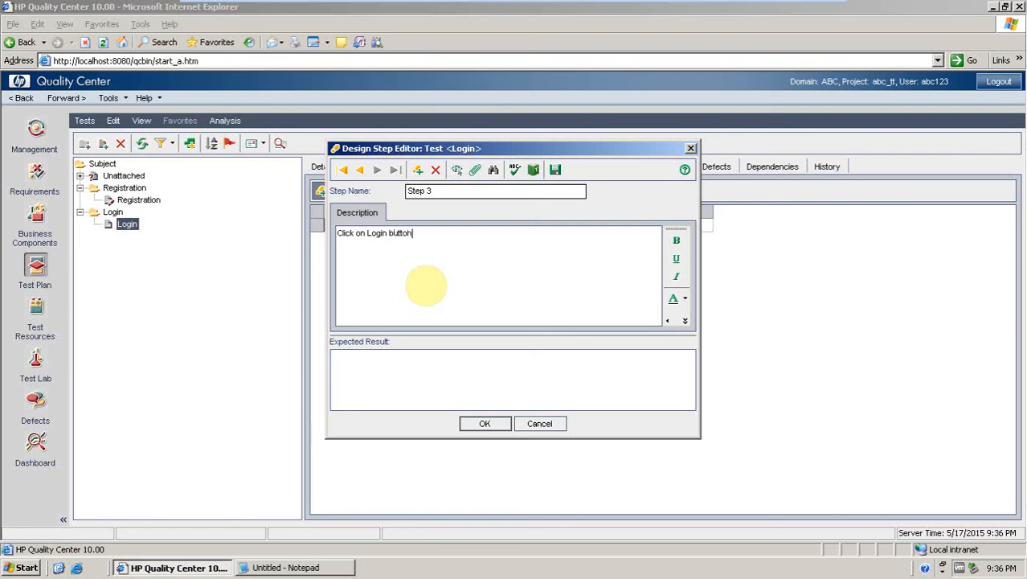
Set Step 3's expected result to "User should successfully loged in" and close the step editor.
left_click(416, 371)
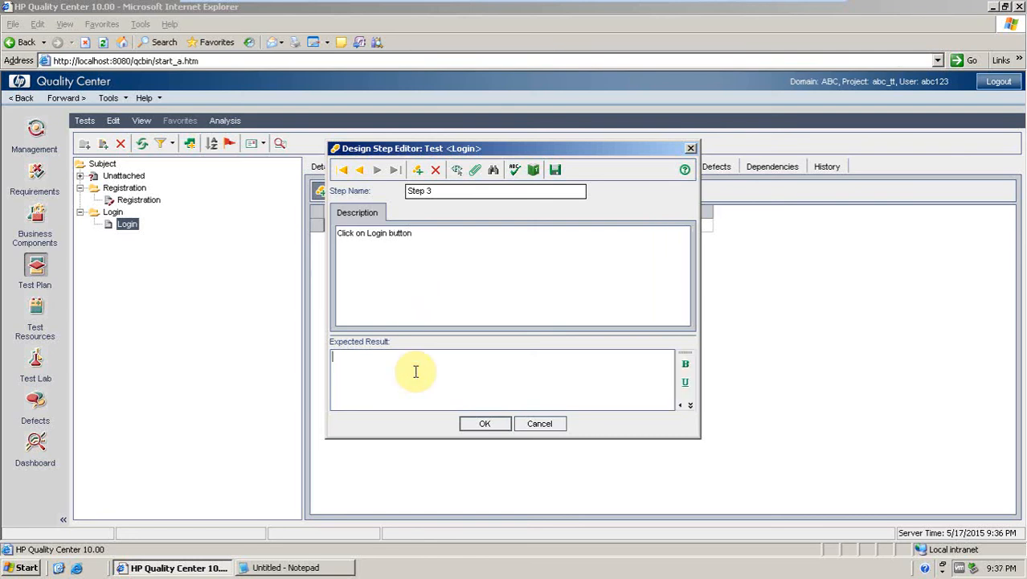
type("User should successfully login")
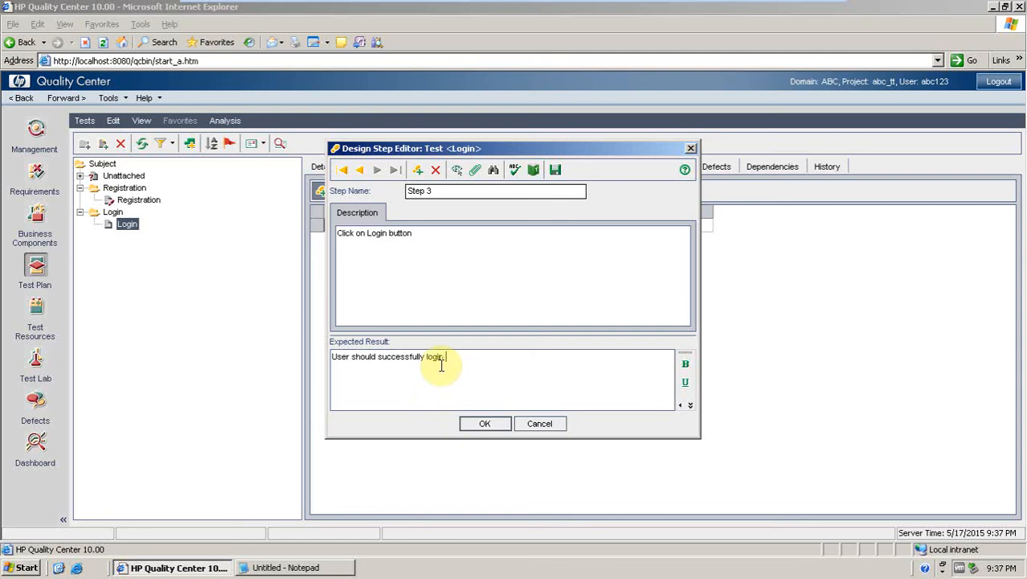
key("BackSpace")
key("BackSpace")
key("BackSpace")
type("ed")
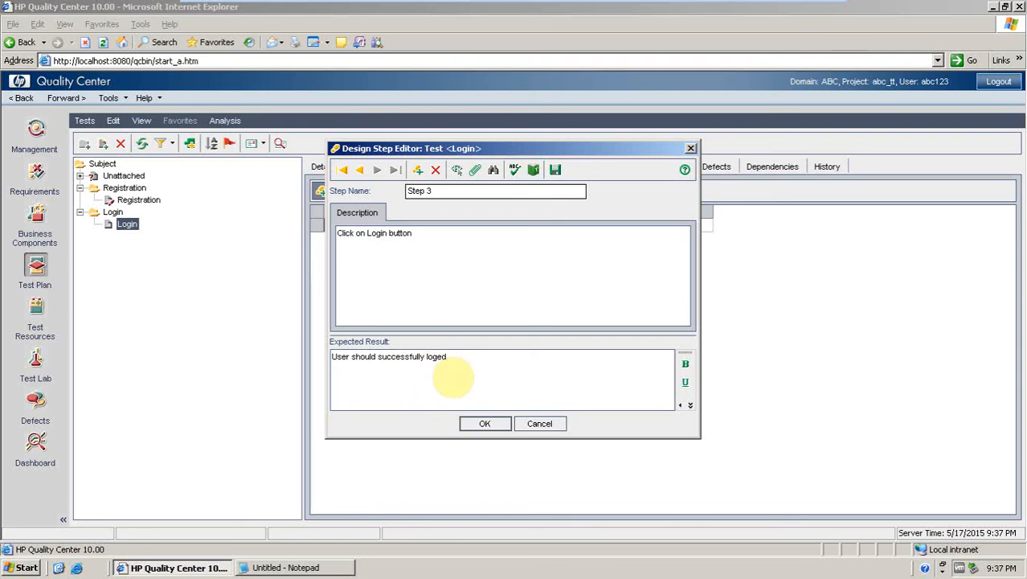
type(" in")
left_click(480, 425)
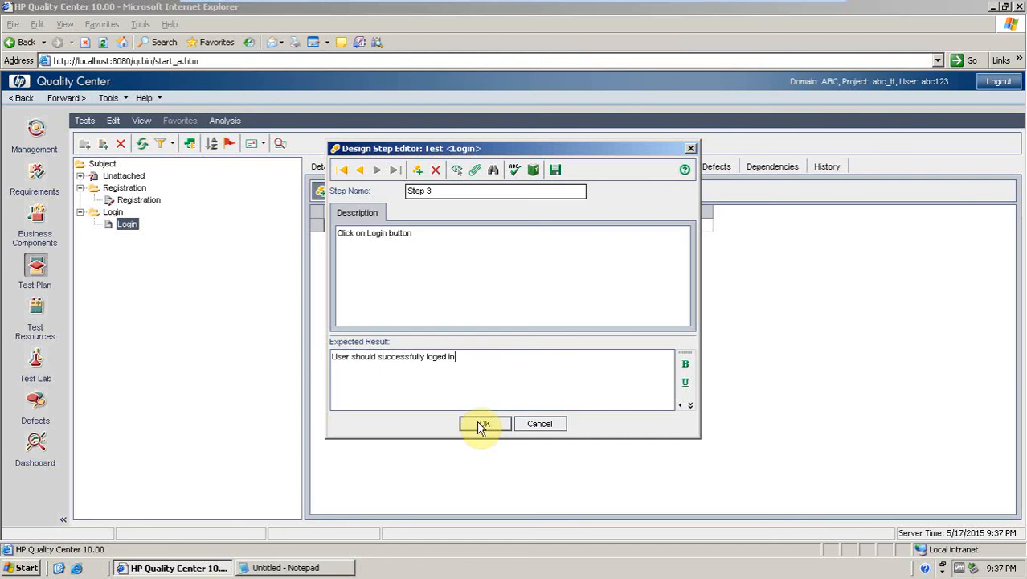
left_click(482, 424)
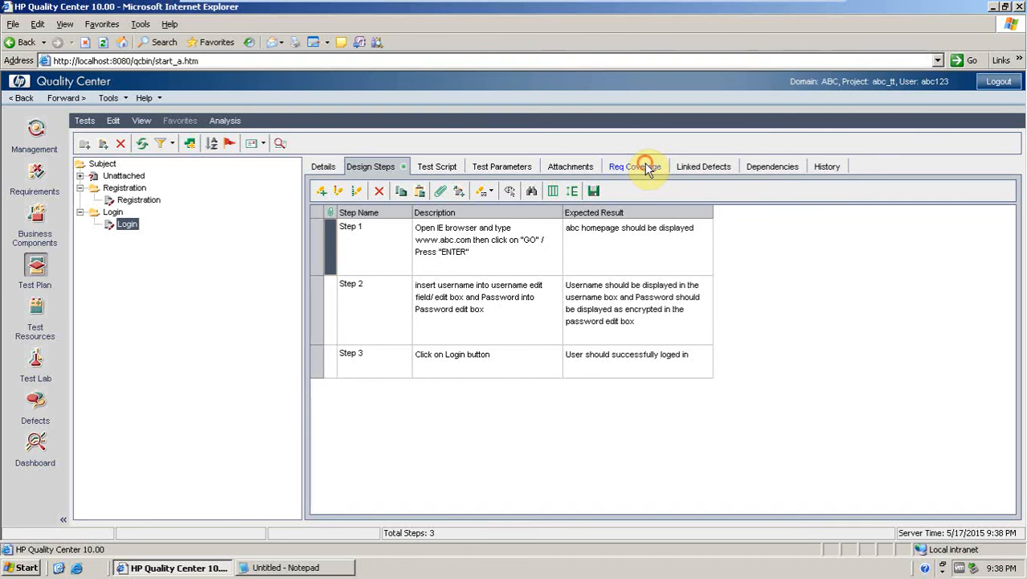
Open requirement coverage, browse the requirements tree, and cover the Registration test with the Registration requirement.
left_click(647, 167)
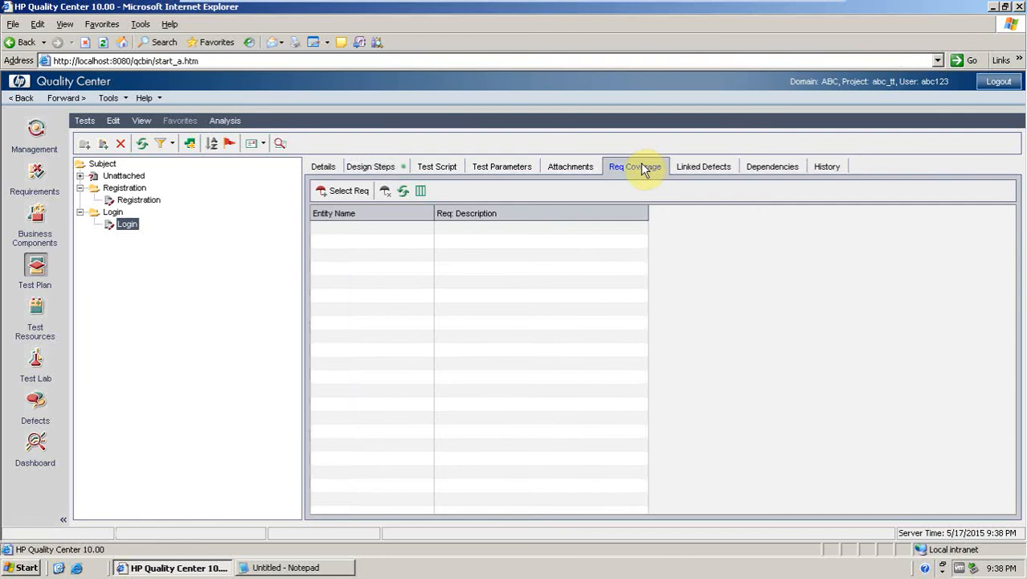
left_click(121, 200)
left_click(127, 223)
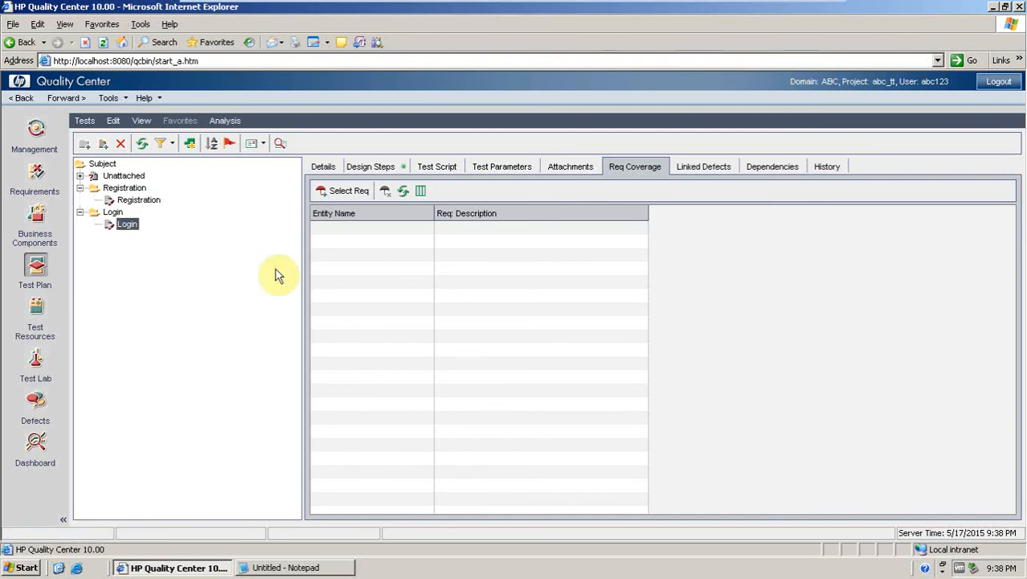
left_click(122, 202)
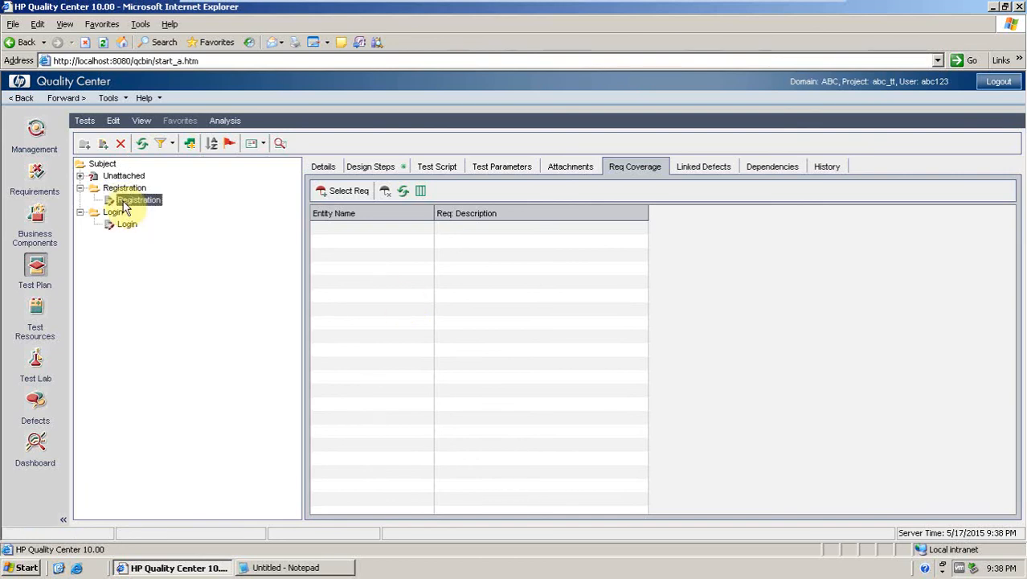
left_click(125, 225)
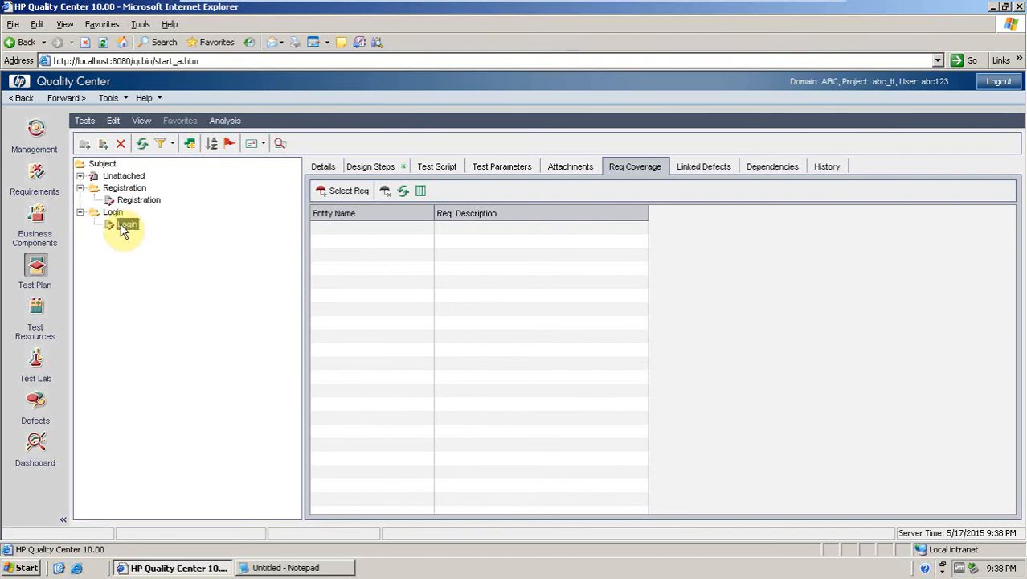
left_click(329, 197)
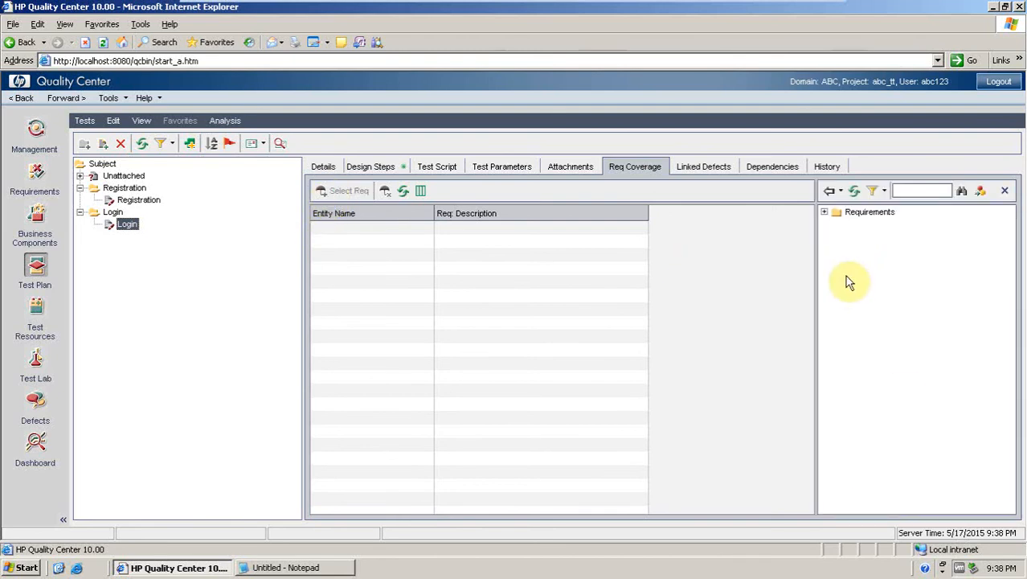
left_click(824, 213)
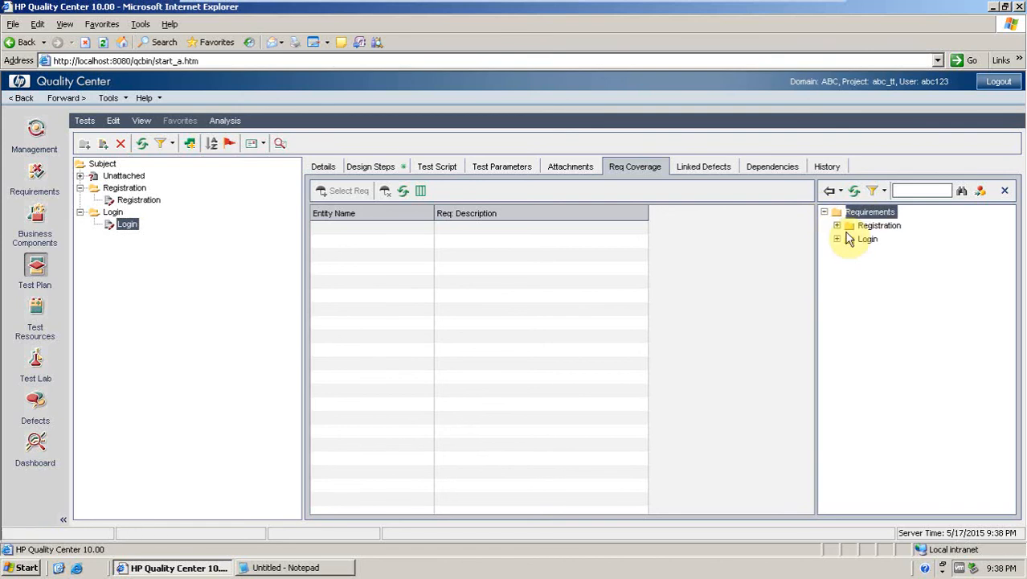
left_click(837, 225)
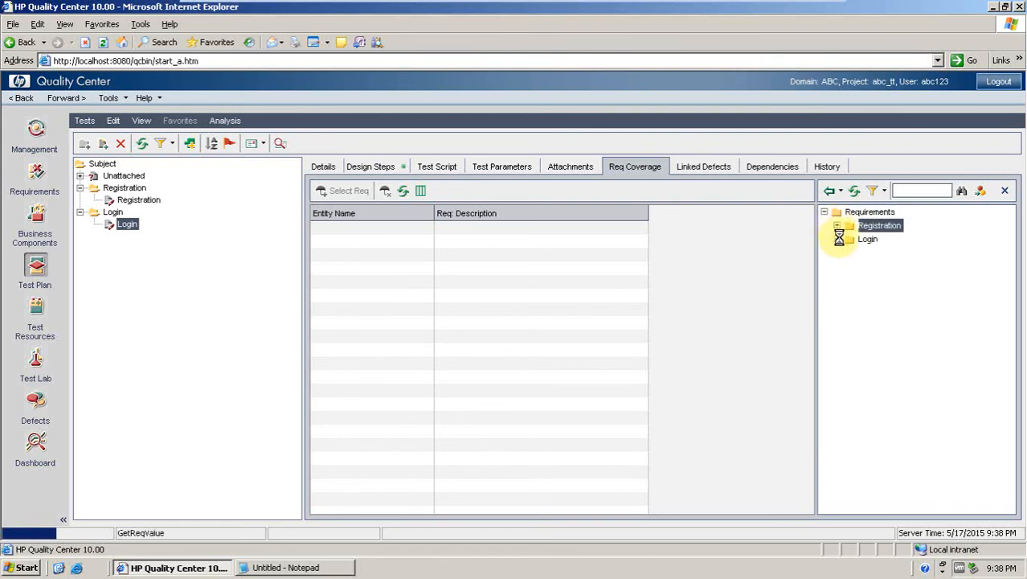
left_click(838, 253)
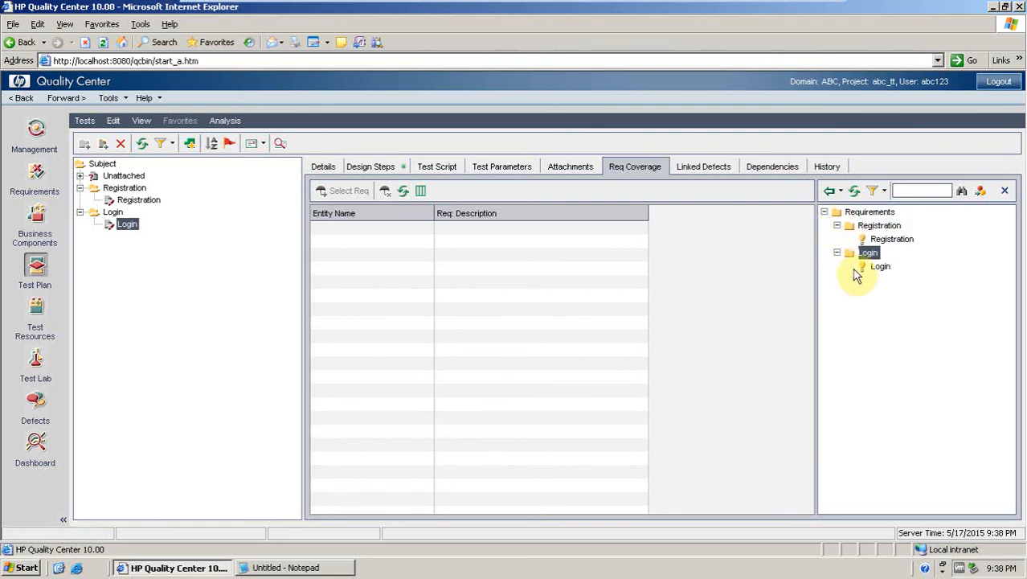
left_click(878, 267)
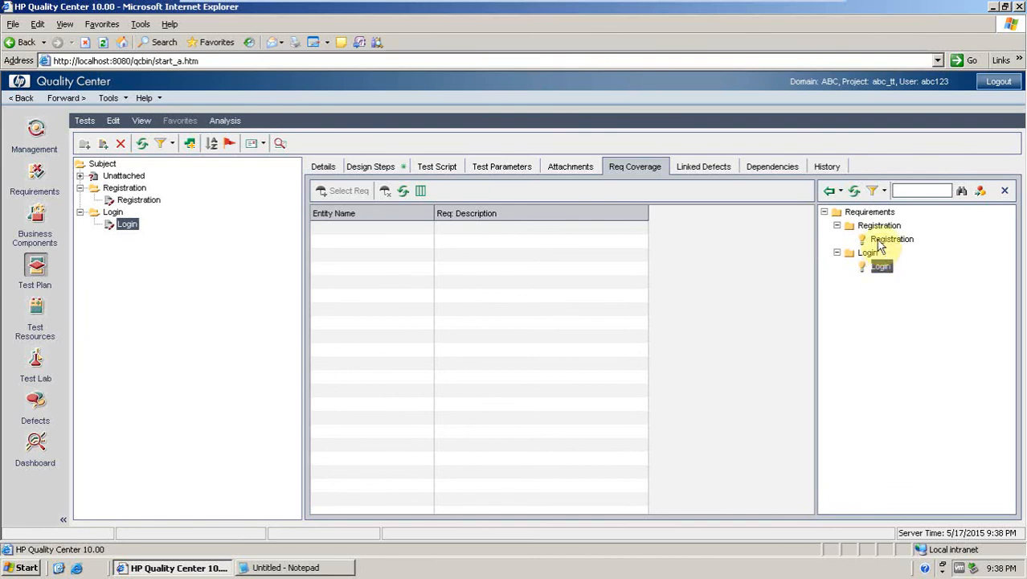
left_click(879, 240)
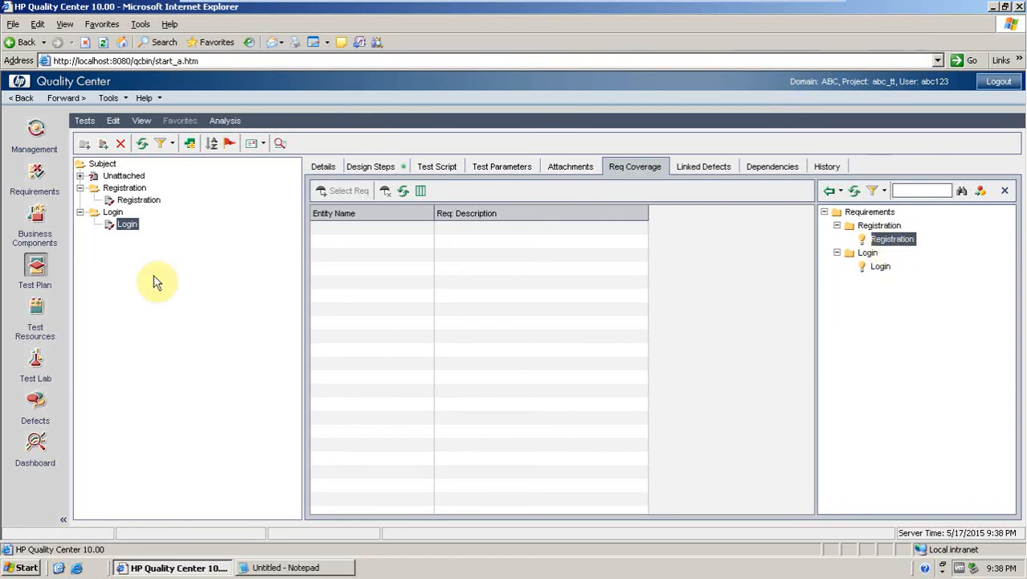
left_click(882, 266)
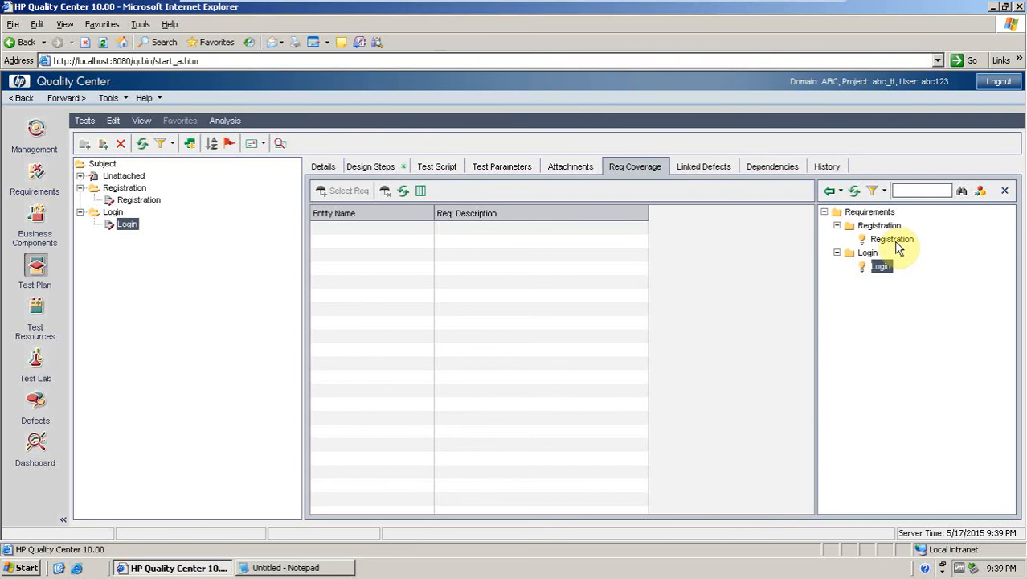
left_click(893, 240)
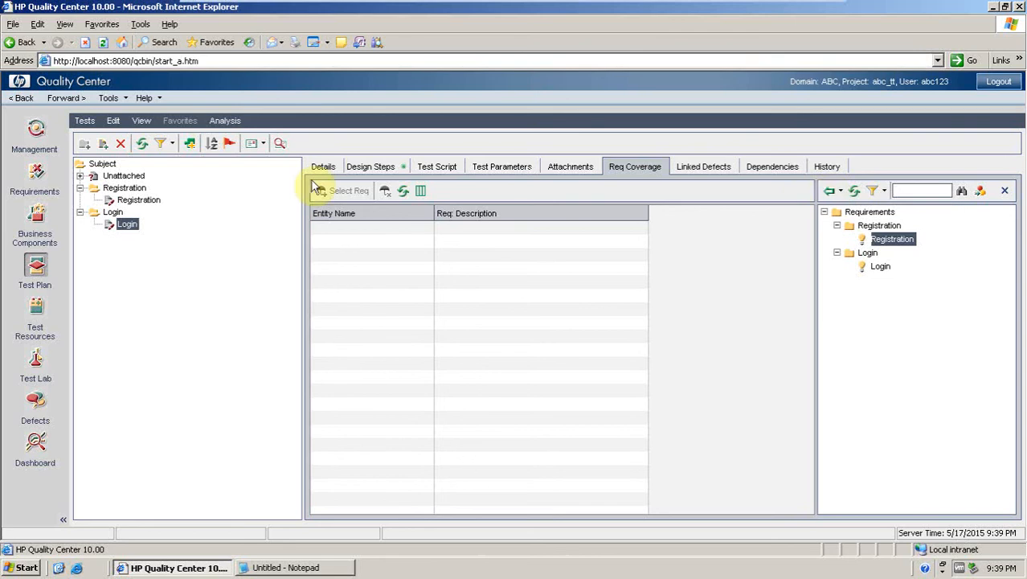
left_click(137, 199)
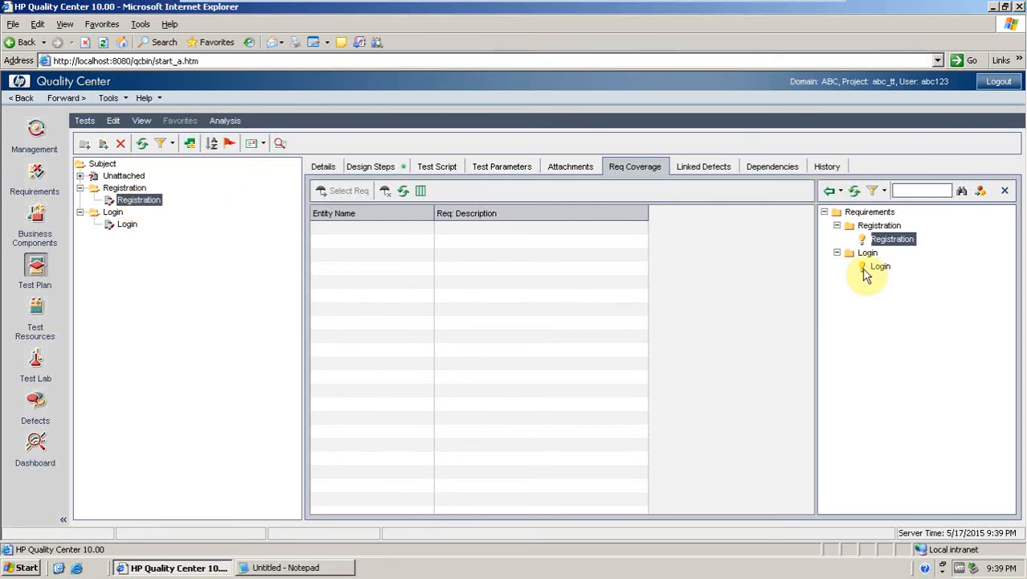
left_click(828, 190)
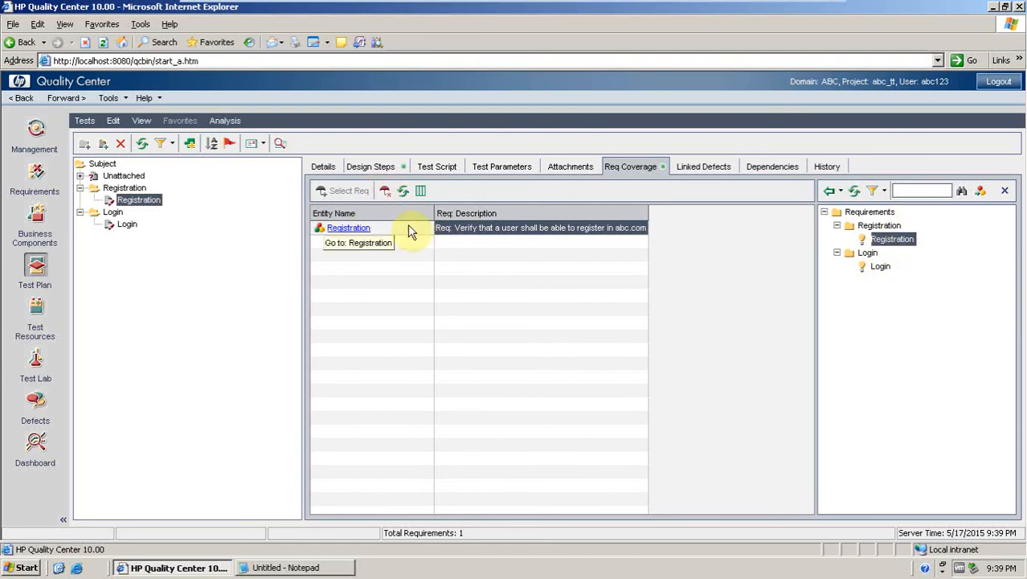
Cover the Login test with the Login requirement.
left_click(116, 226)
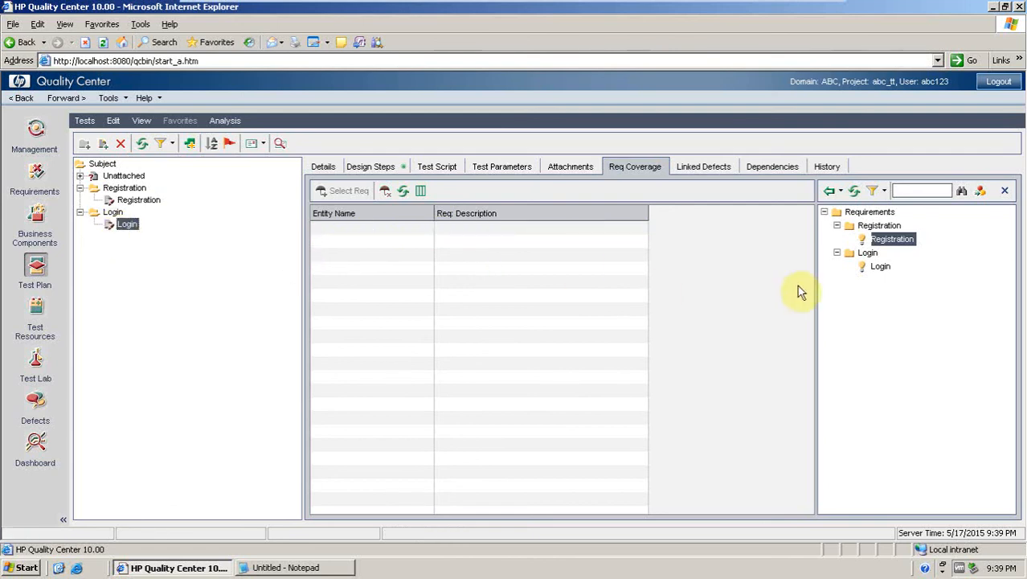
left_click(881, 267)
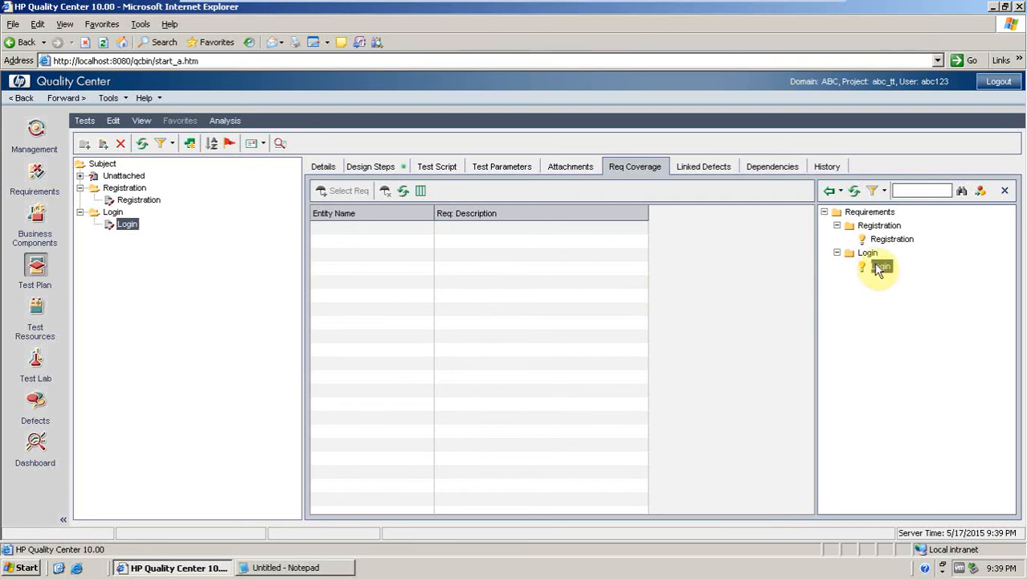
left_click(829, 193)
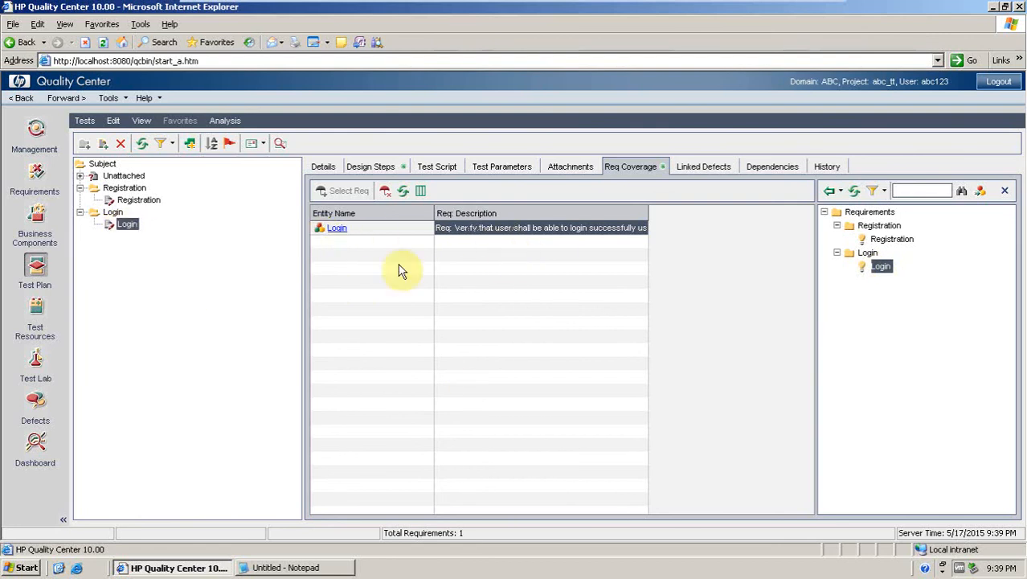
Review the direct cover status of the Registration and Login requirements in the requirements module.
left_click(332, 232)
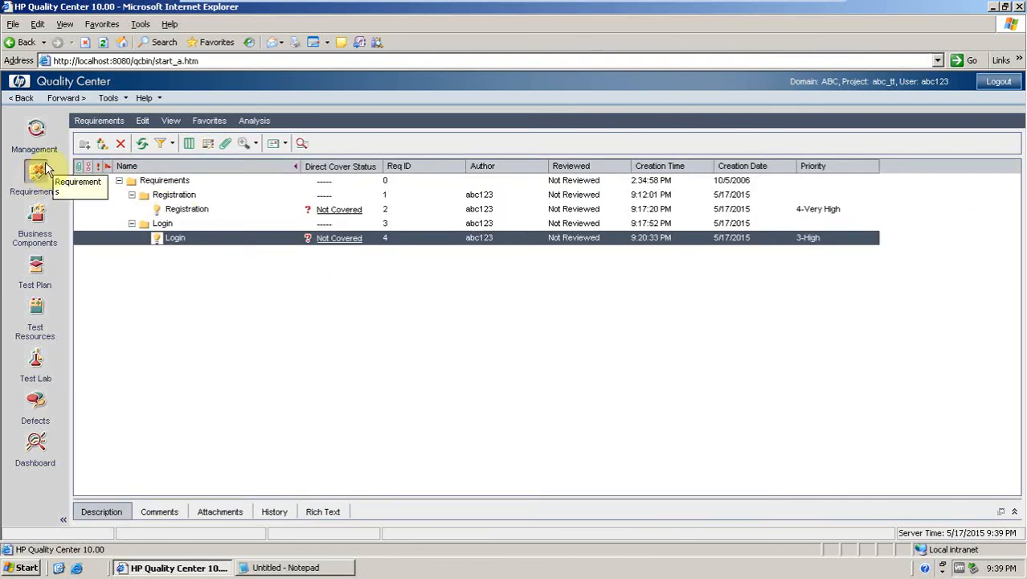
left_click(32, 274)
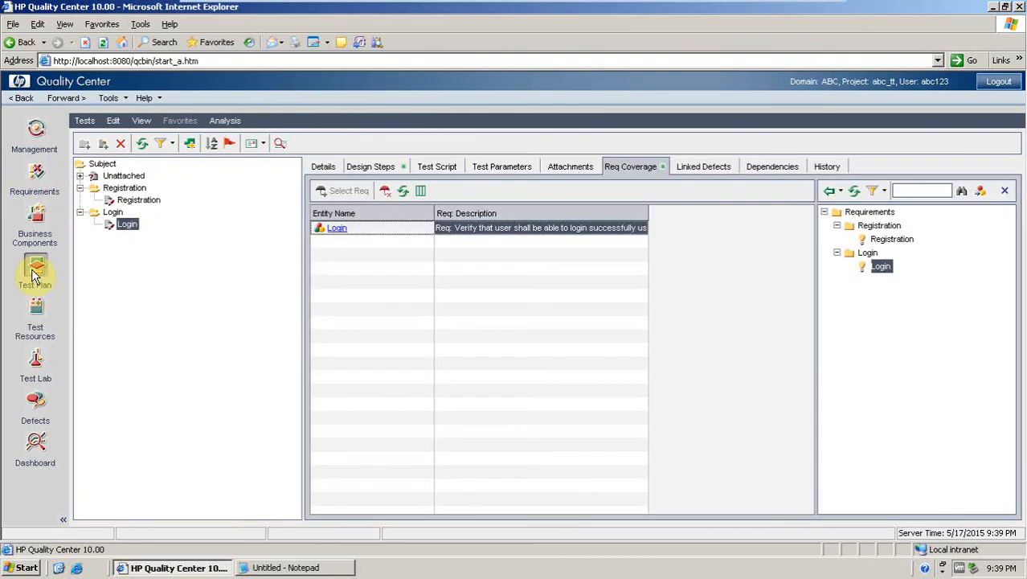
left_click(143, 201)
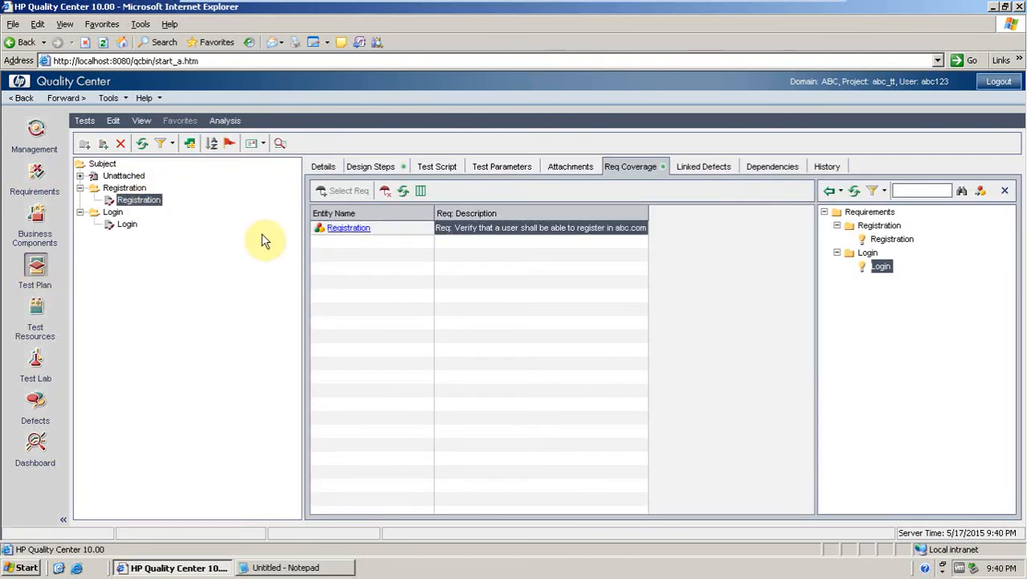
left_click(336, 232)
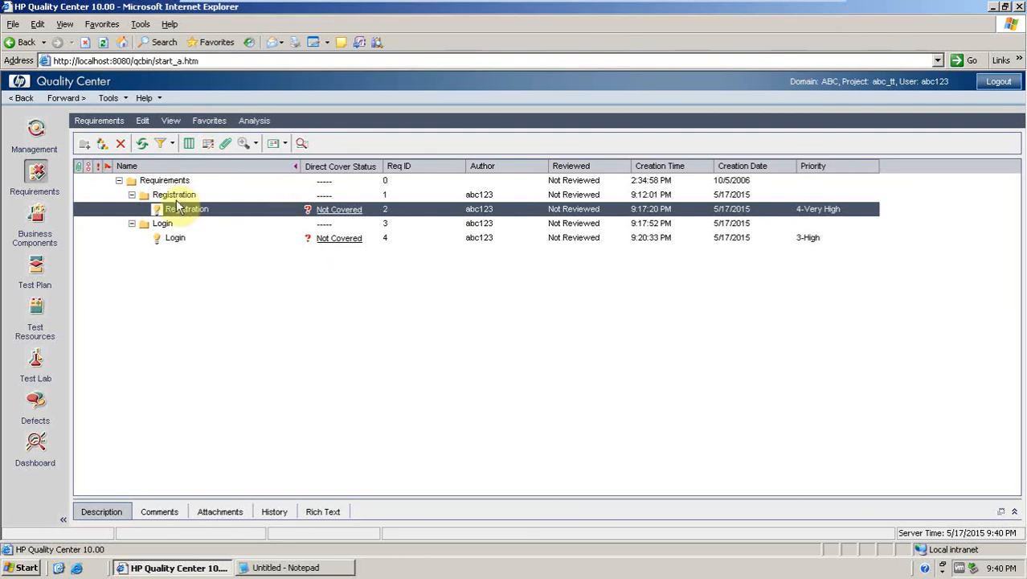
left_click(145, 143)
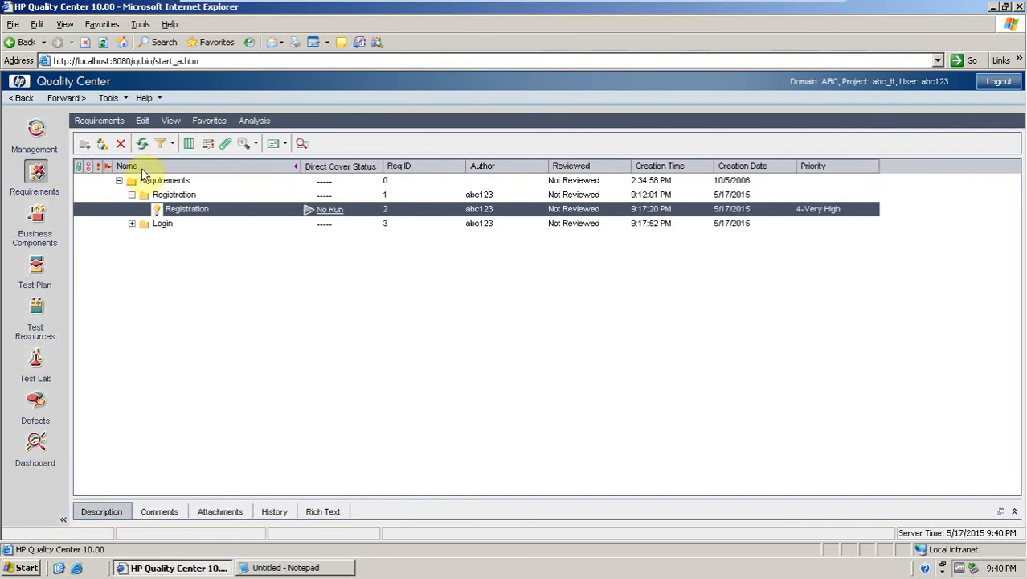
left_click(132, 224)
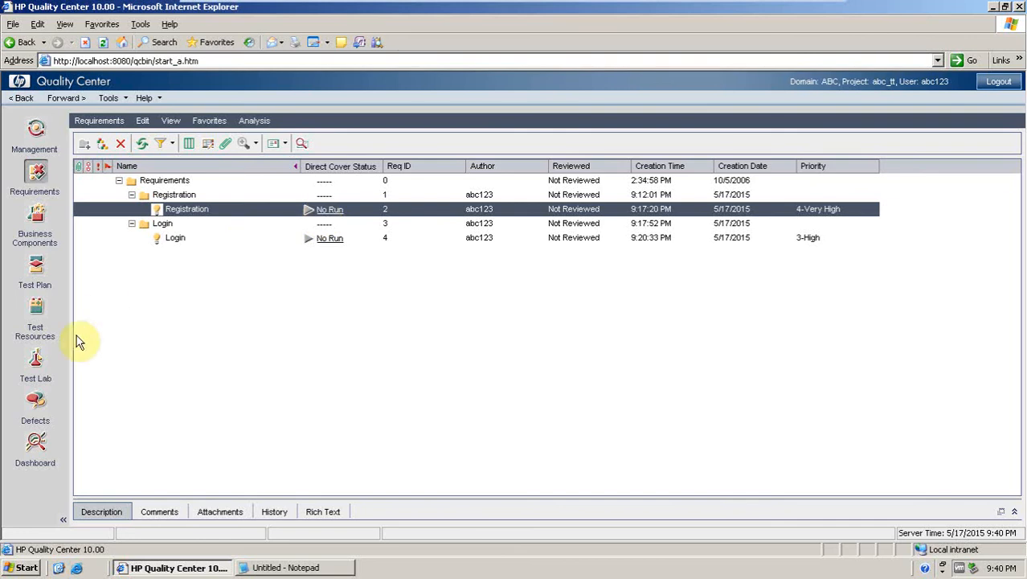
Create a test lab folder named Release 2.
left_click(34, 366)
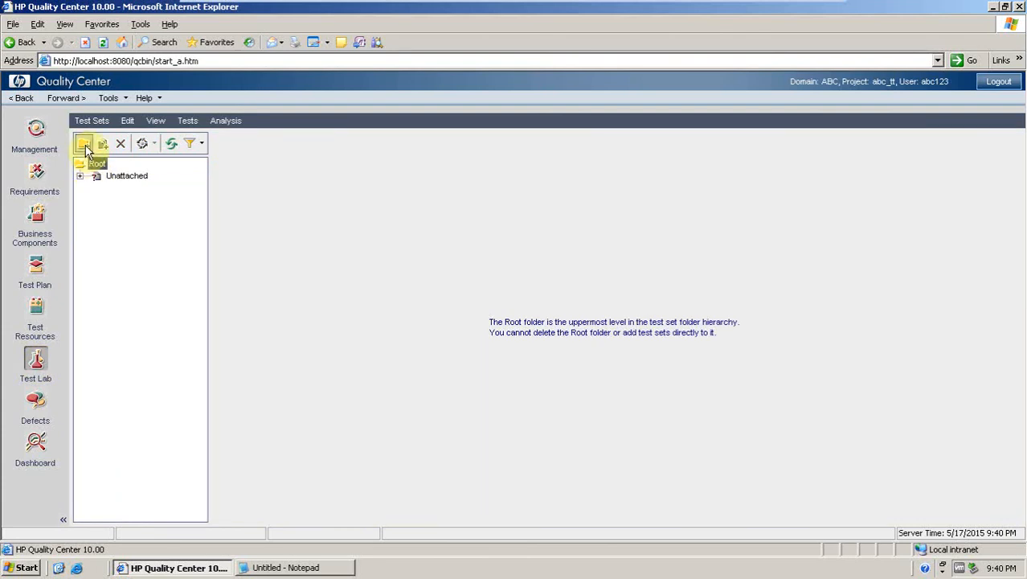
left_click(85, 145)
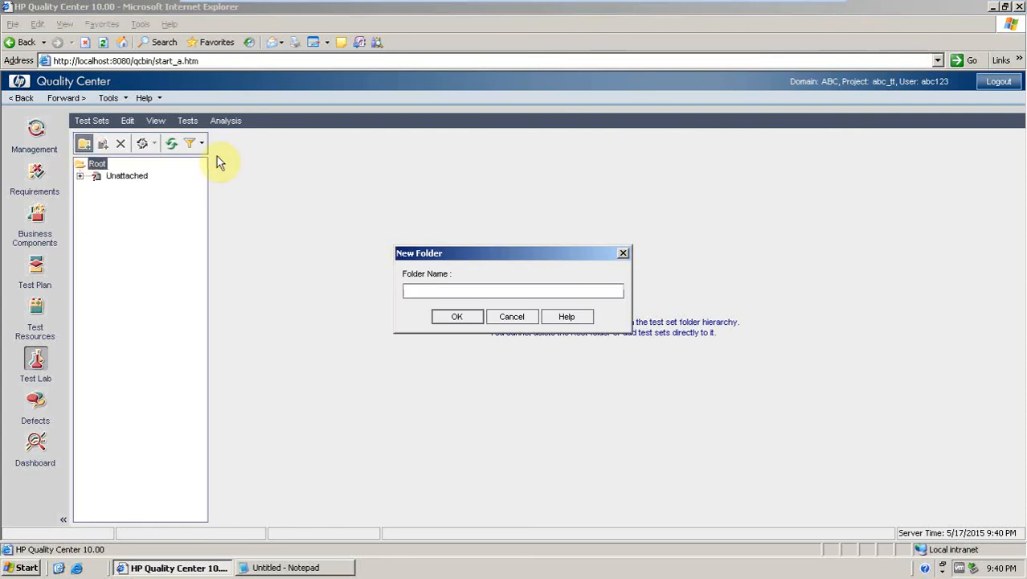
left_click(414, 290)
type("Release 2")
left_click(440, 317)
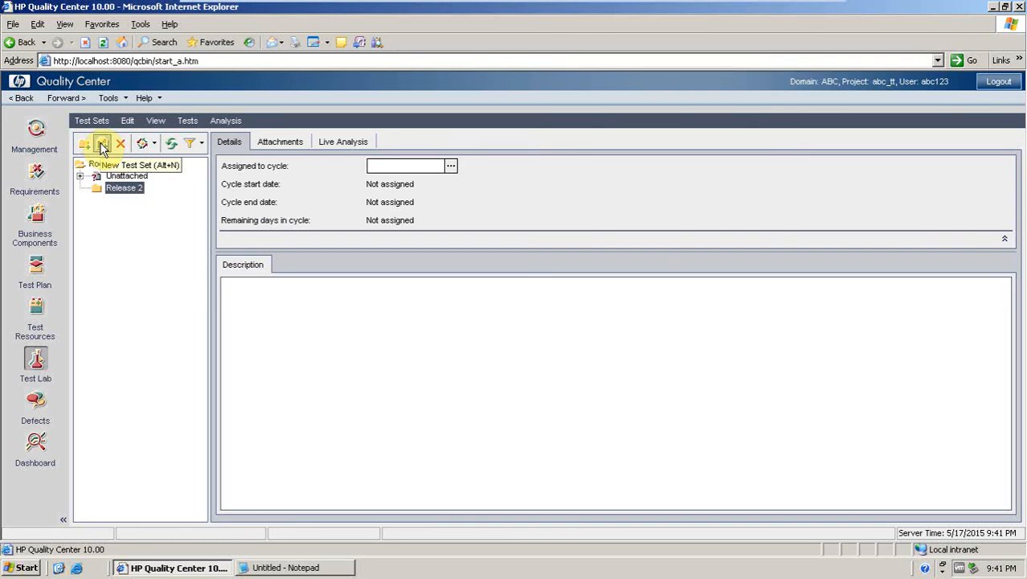
Create a test set named "Registration and Login" in the Release 2 folder.
left_click(102, 145)
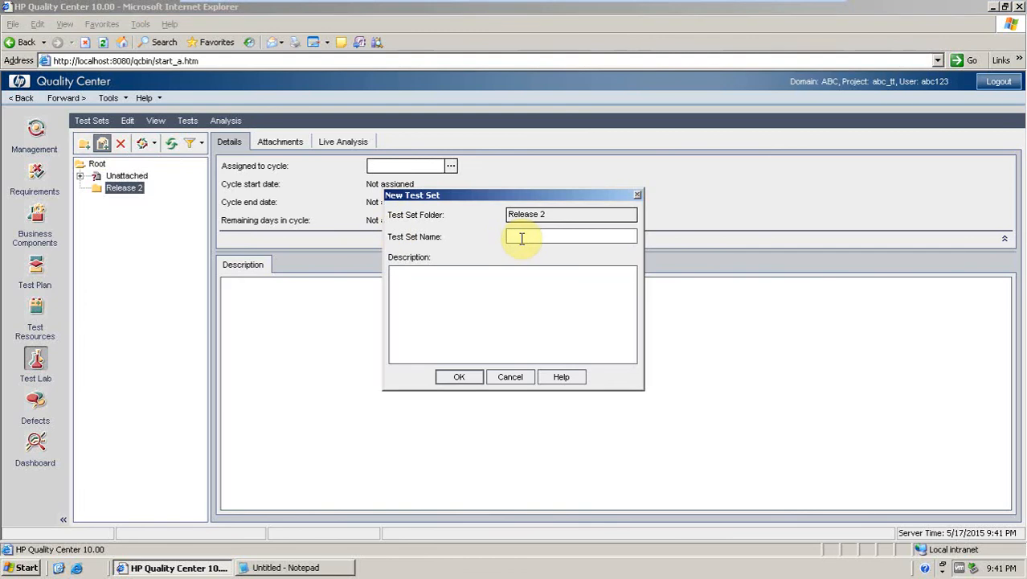
type("Regis")
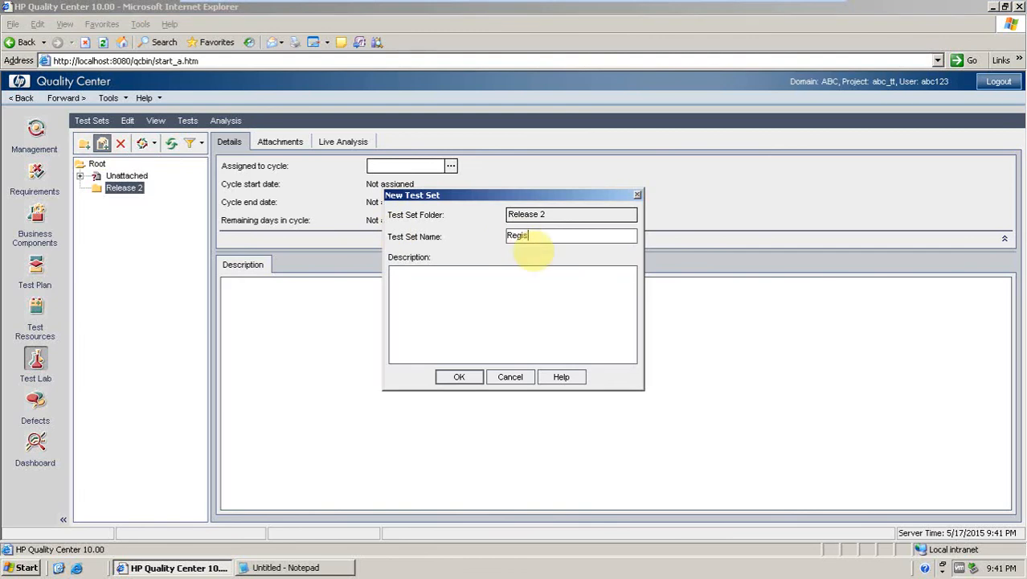
type("tration")
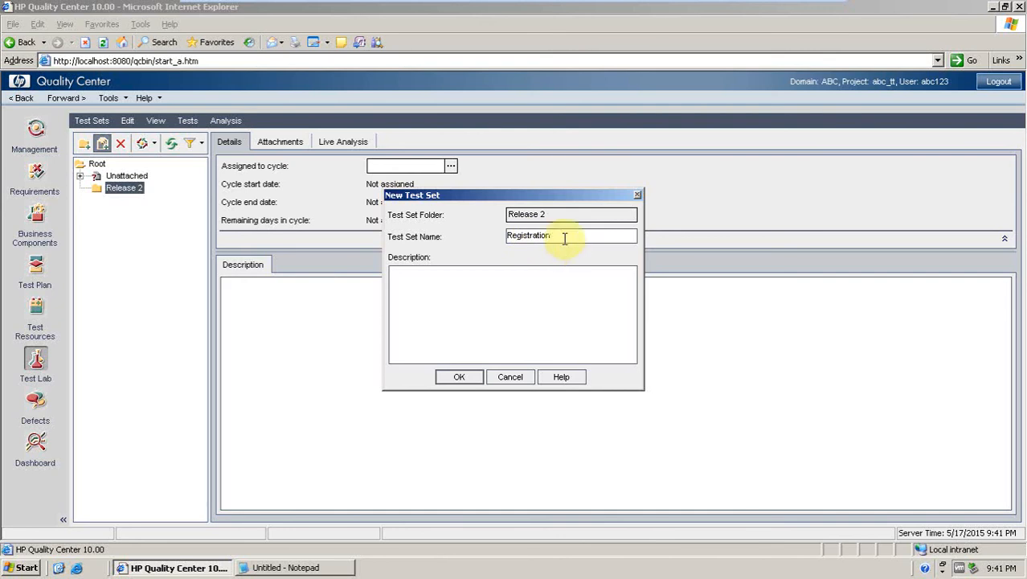
type("and ")
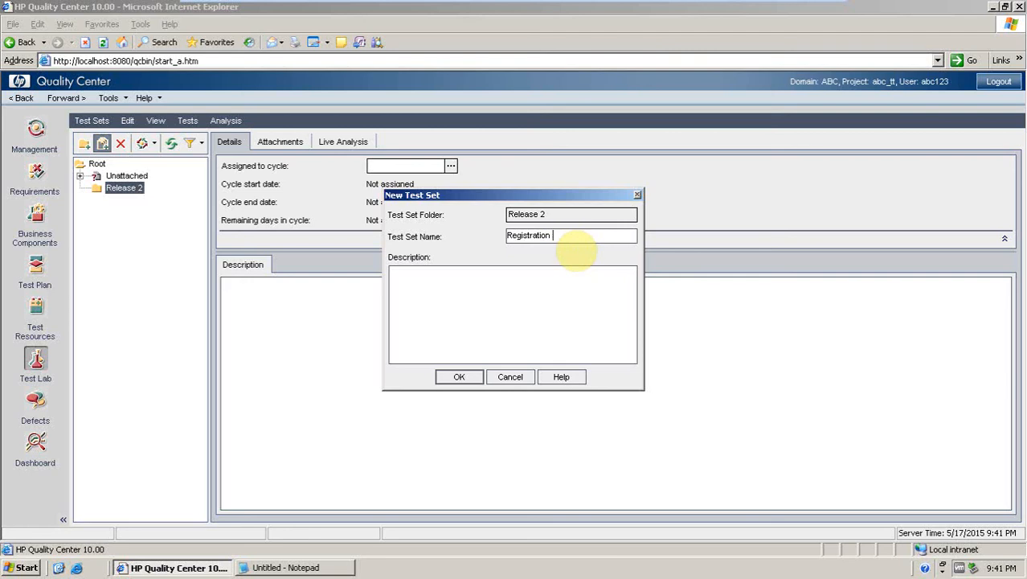
type("Login")
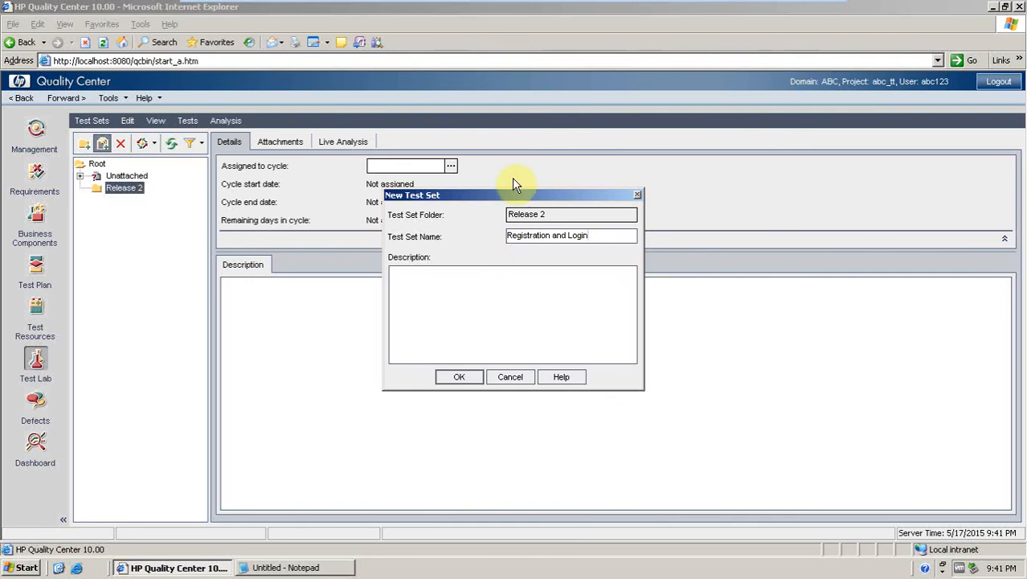
left_click(453, 376)
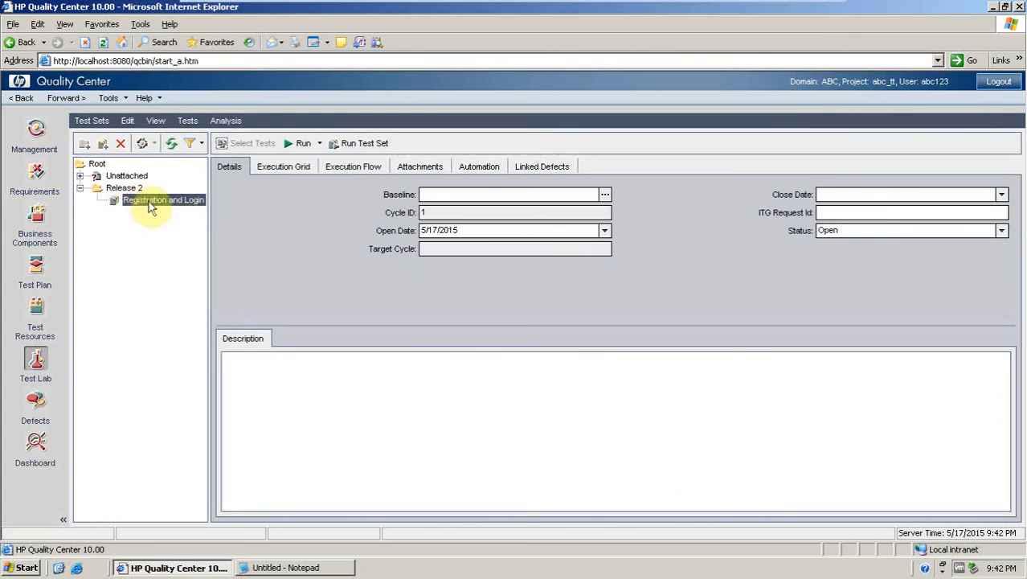
Add the Registration test from the test plan tree to the test set's execution grid.
left_click(274, 168)
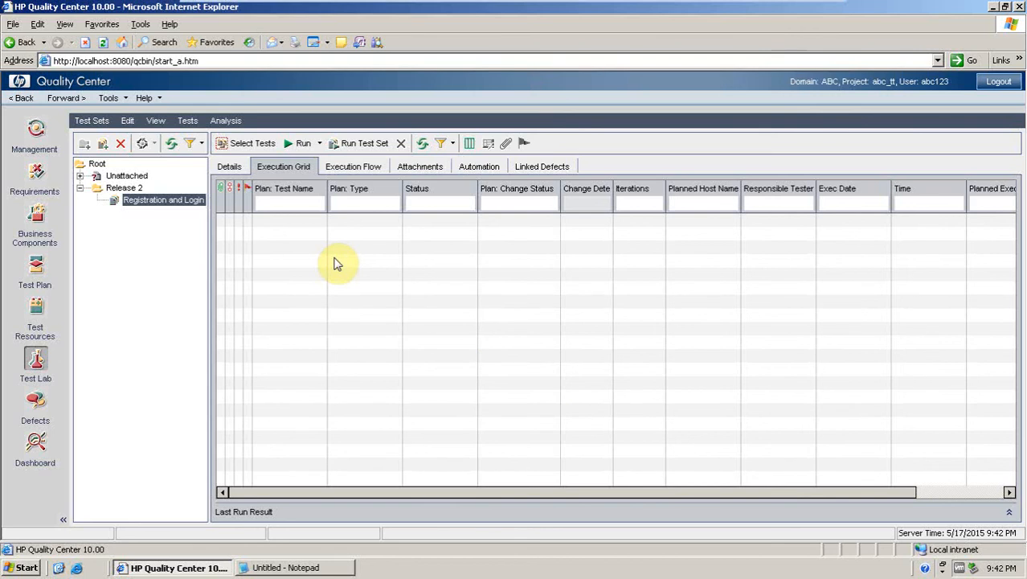
left_click(171, 202)
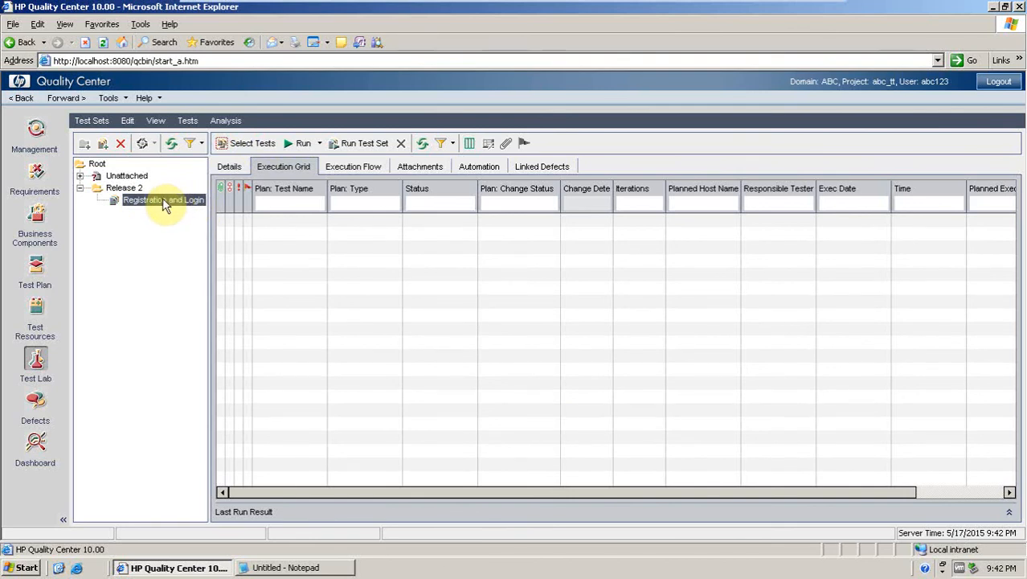
left_click(237, 153)
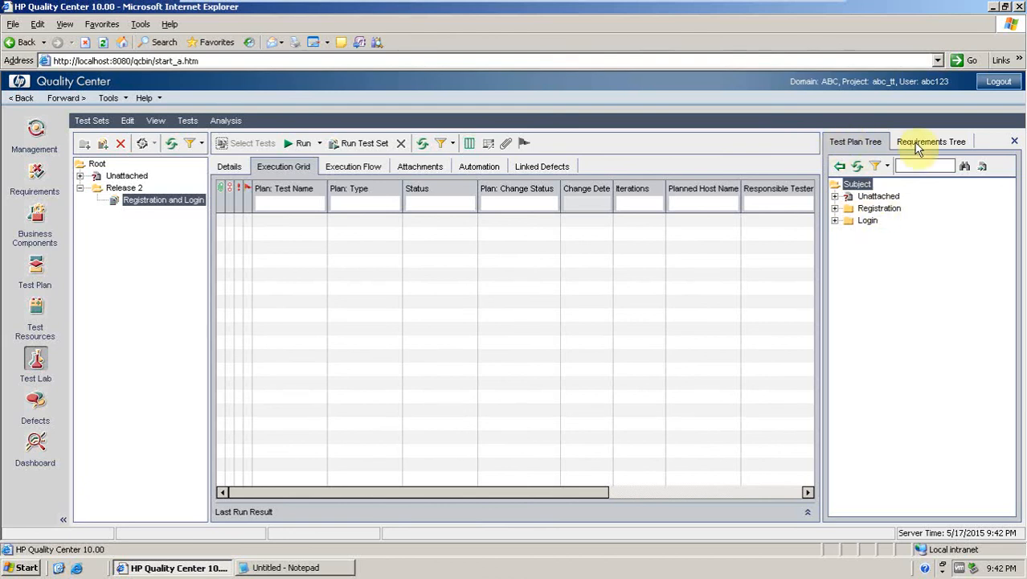
left_click(914, 146)
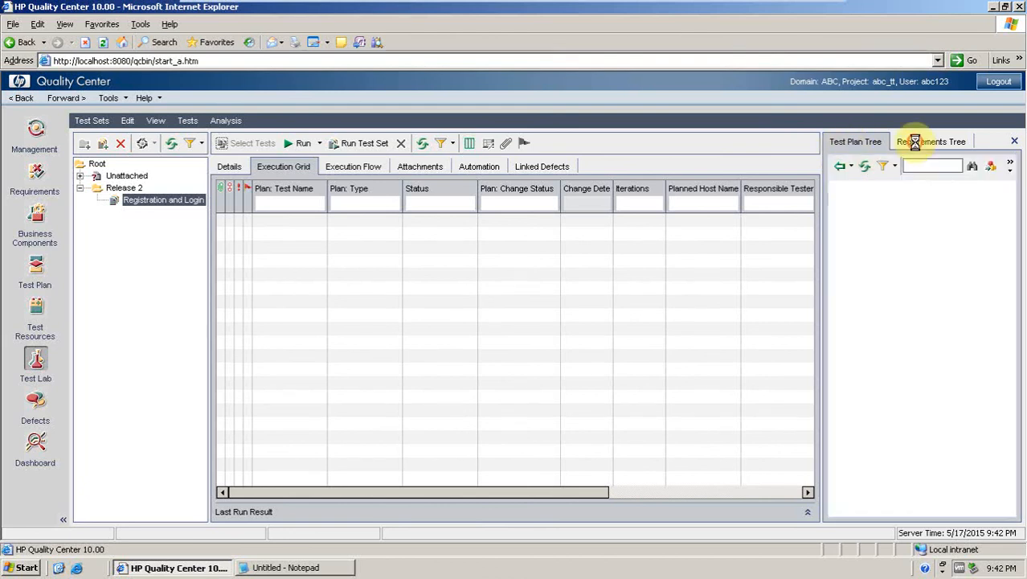
left_click(868, 142)
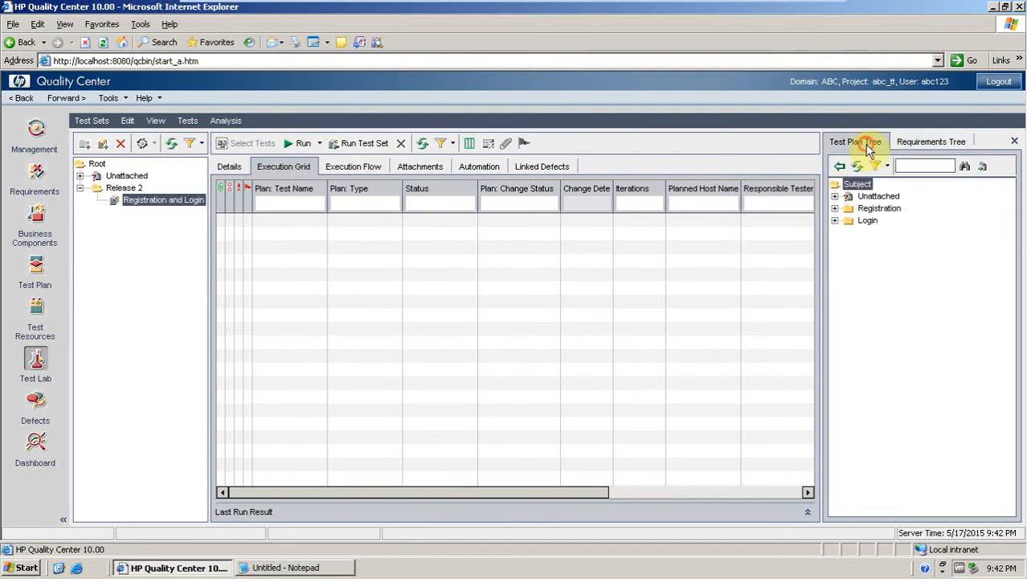
left_click(835, 208)
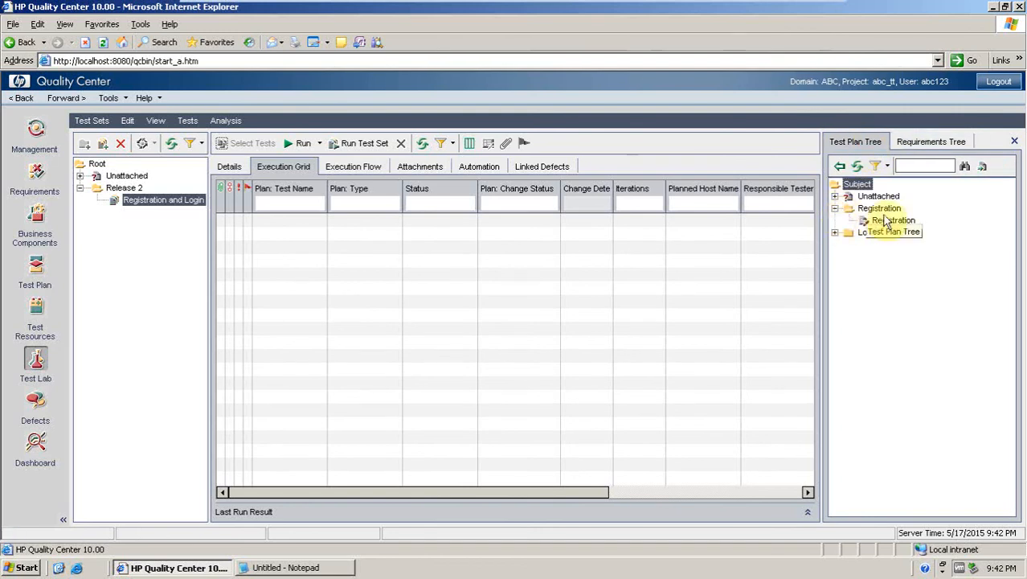
left_click(884, 221)
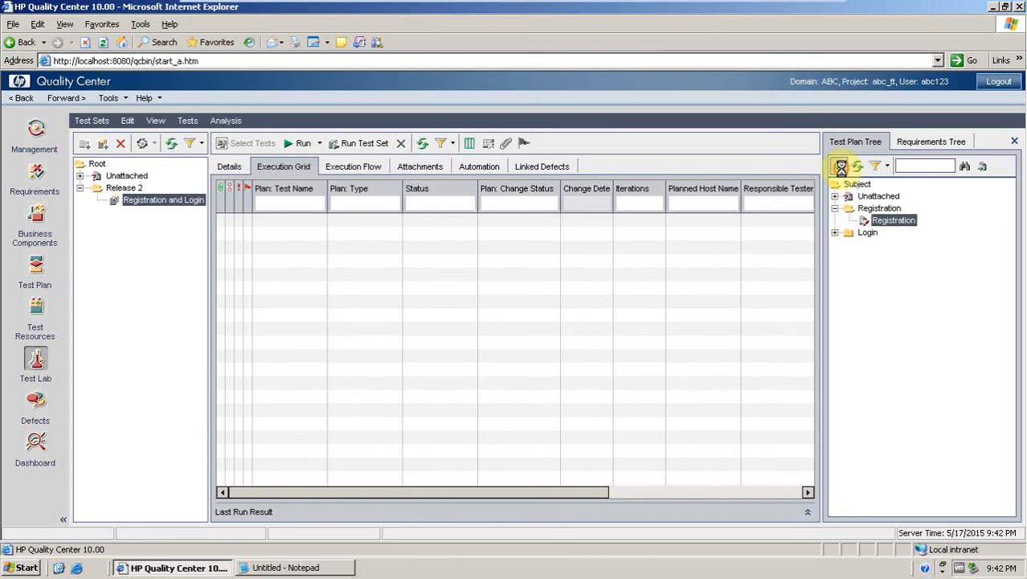
left_click(840, 167)
Add the Login test from the test plan tree to the same test set.
left_click(835, 234)
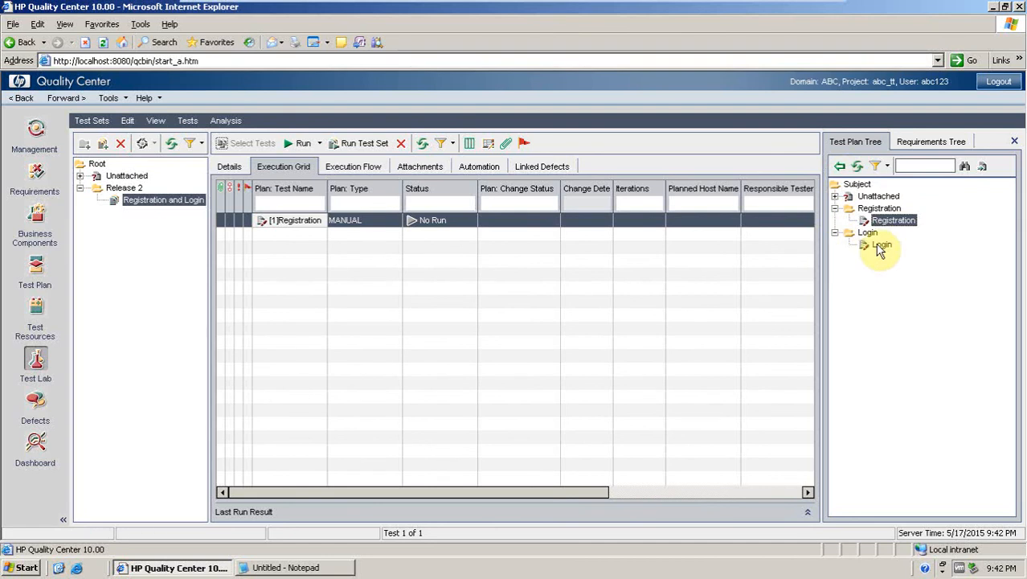
left_click(880, 244)
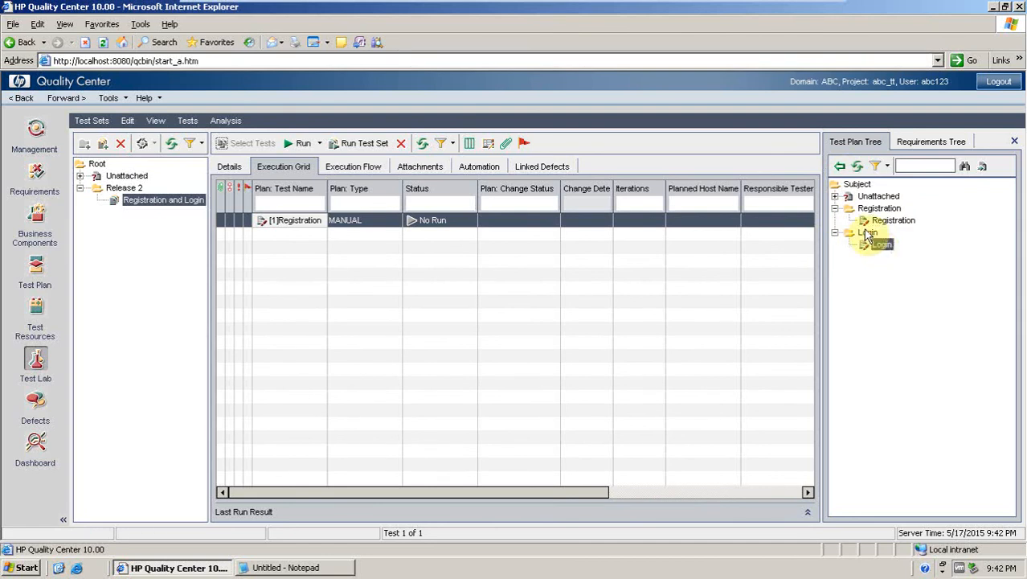
left_click(838, 167)
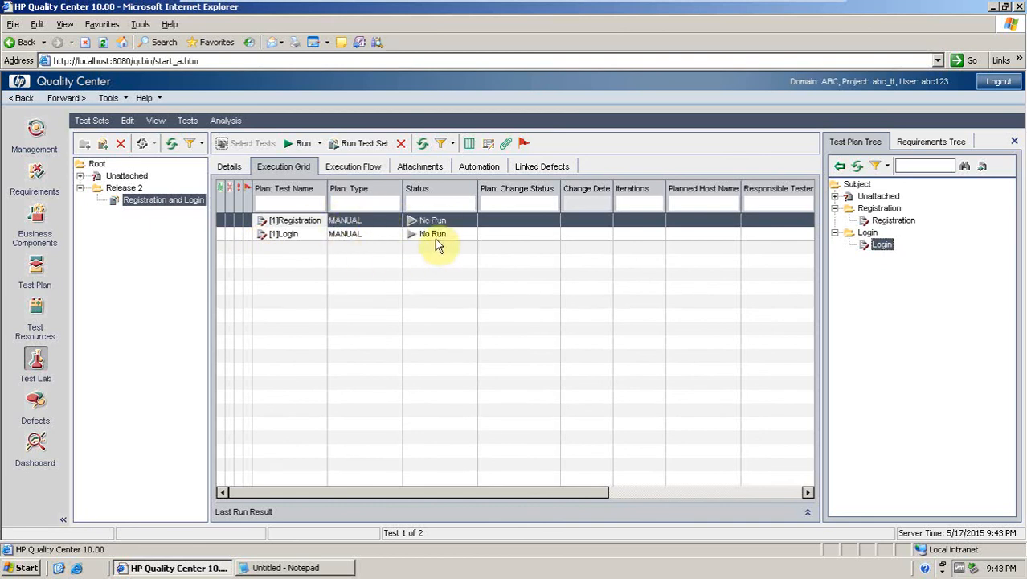
Run the Registration test manually and begin the run in the Manual Runner.
left_click(319, 144)
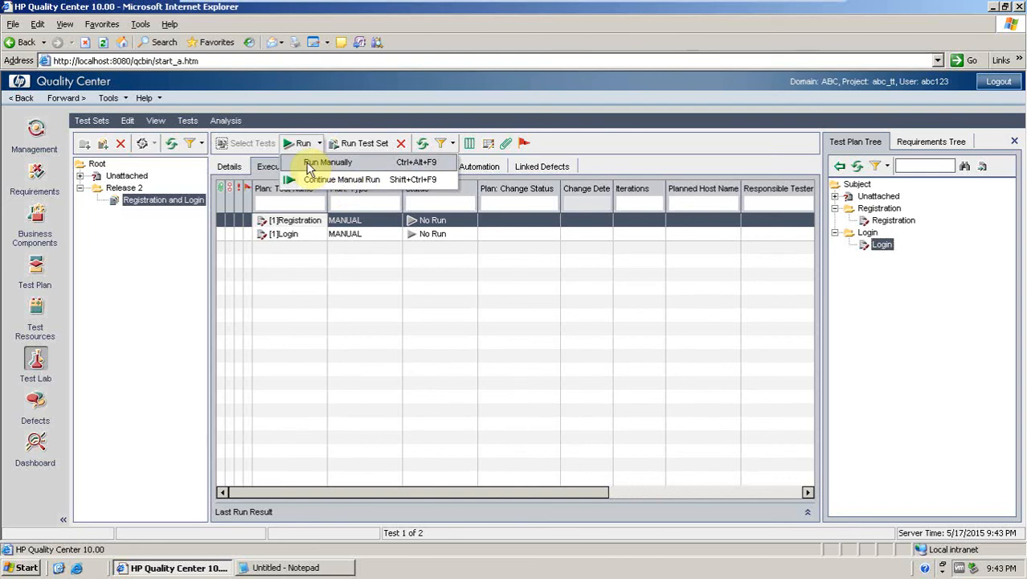
left_click(309, 165)
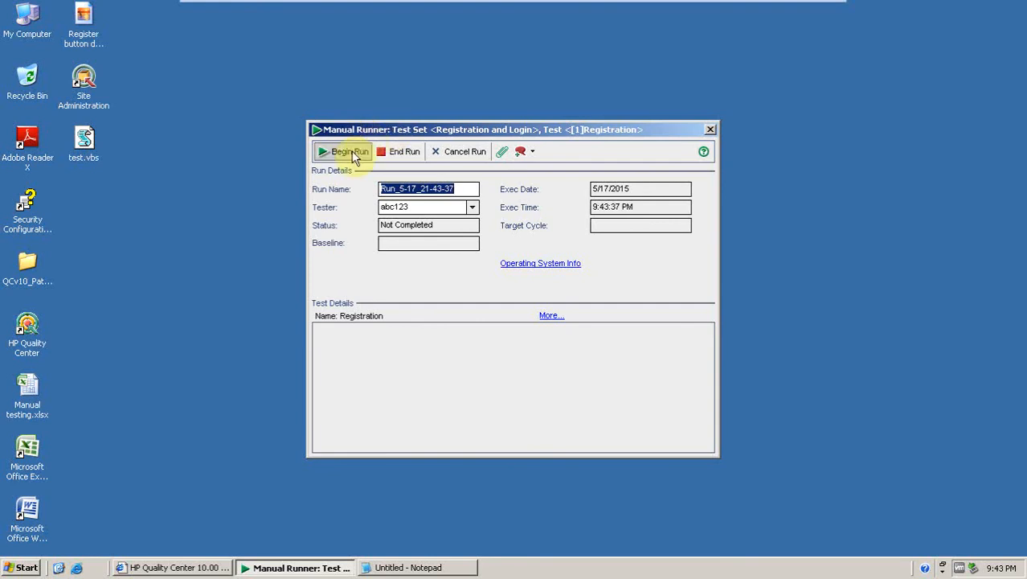
left_click(351, 152)
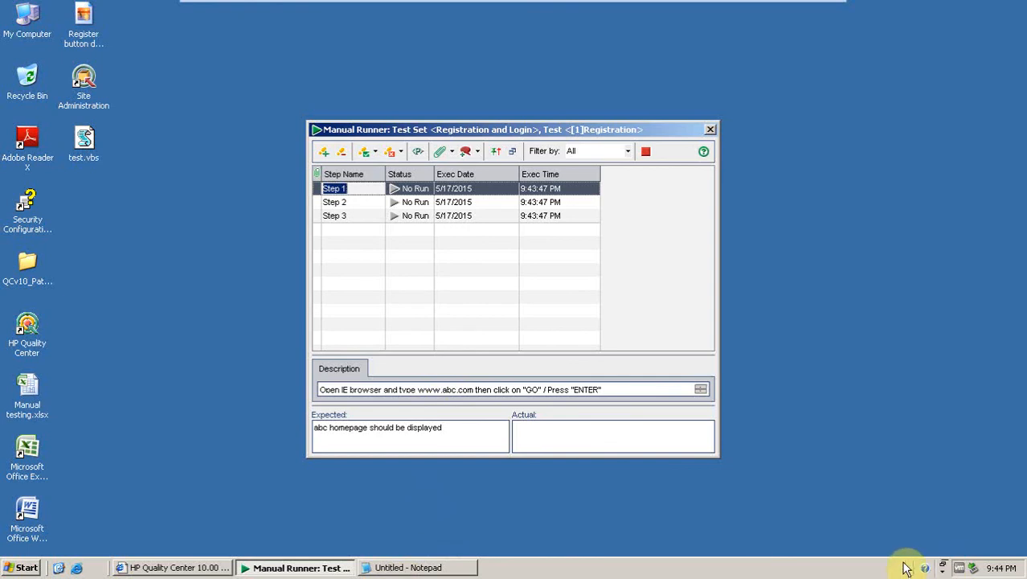
left_click(77, 569)
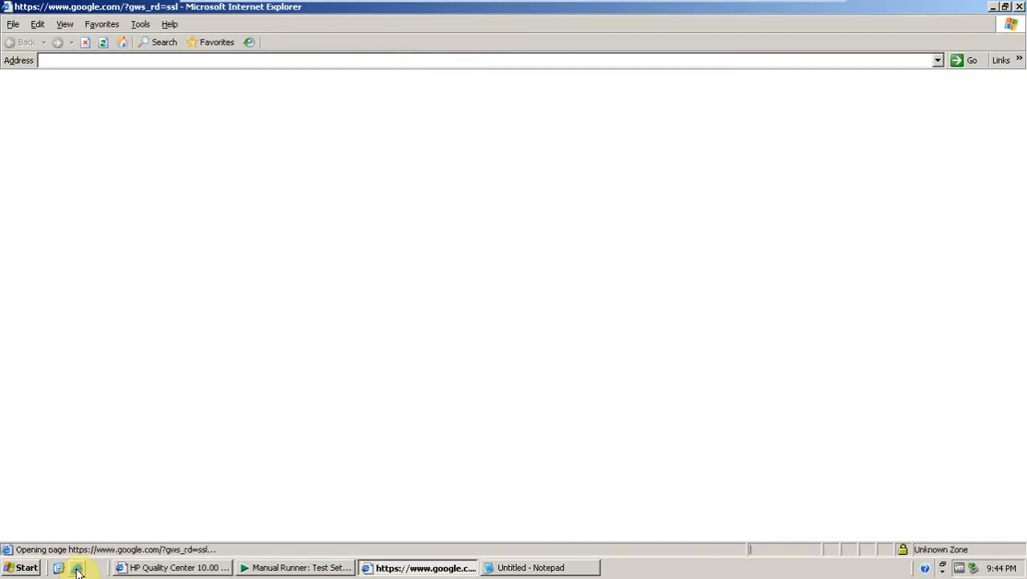
left_click(307, 567)
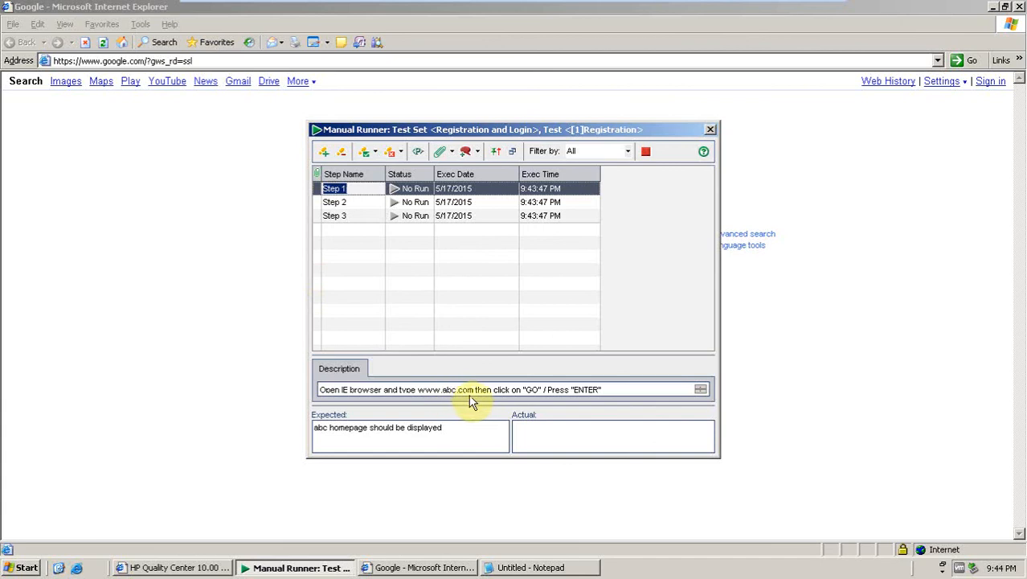
left_click(188, 60)
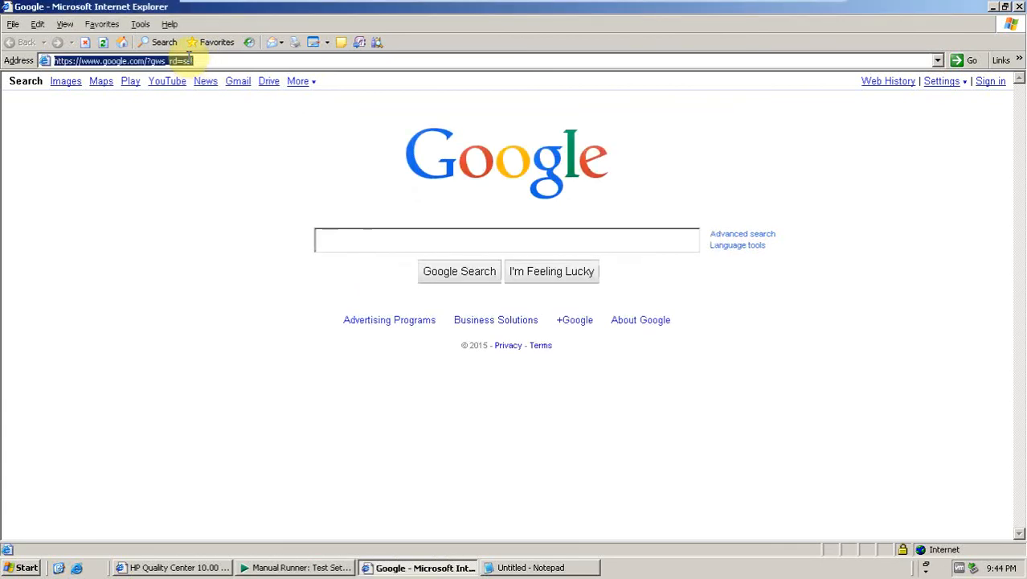
type("www")
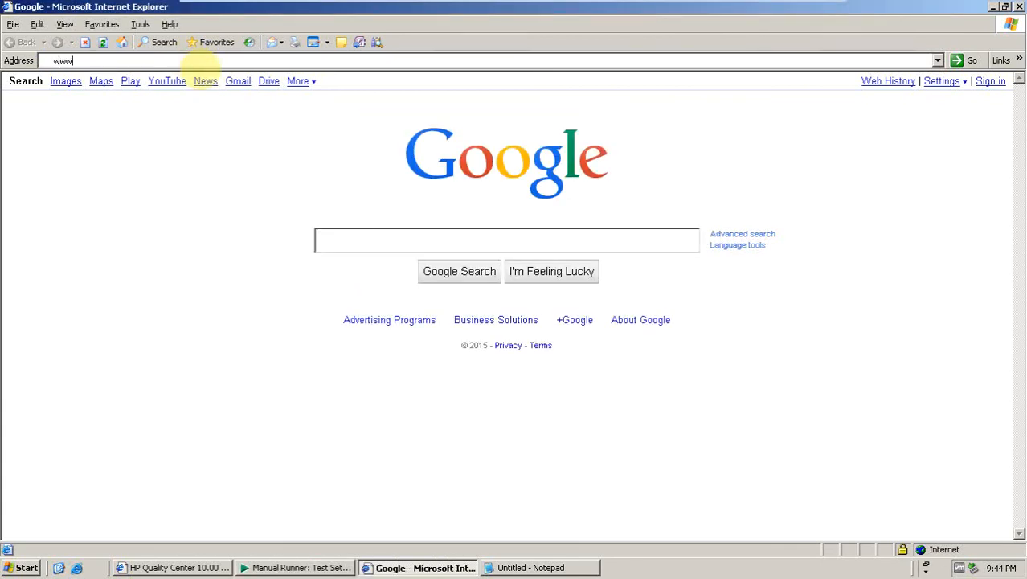
type(".abc.com")
key("Return")
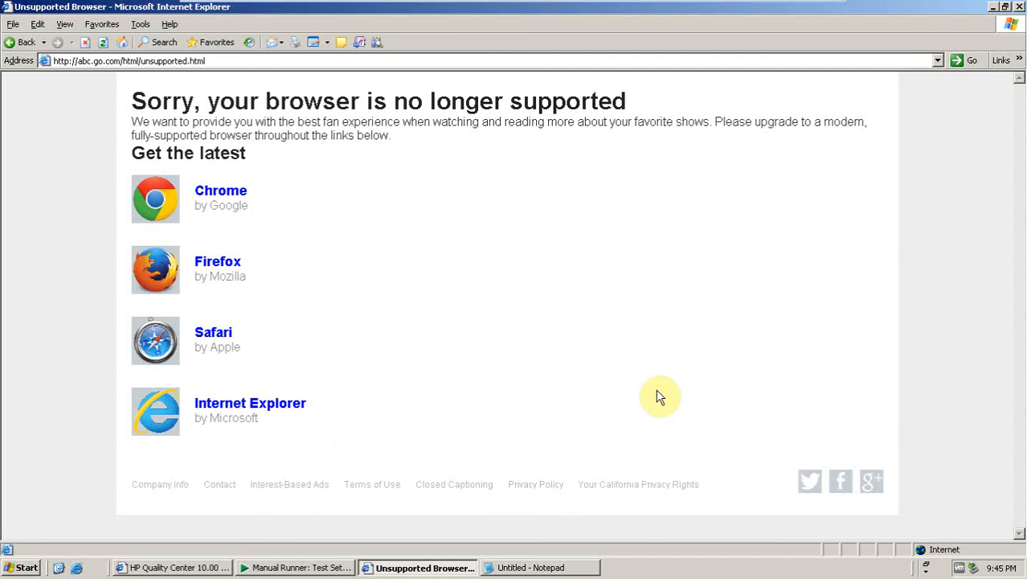
left_click(1019, 7)
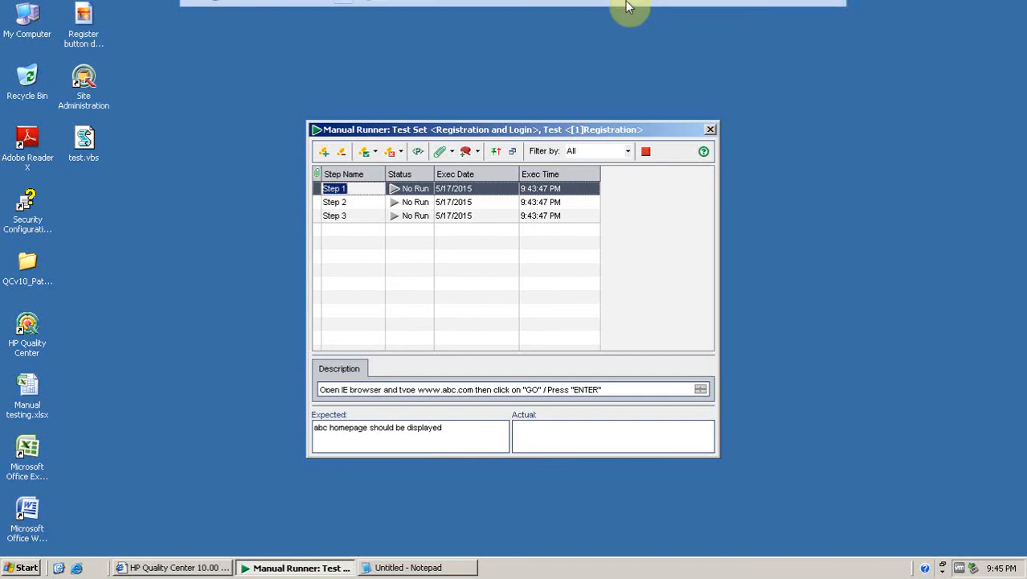
mouse_move(630, 6)
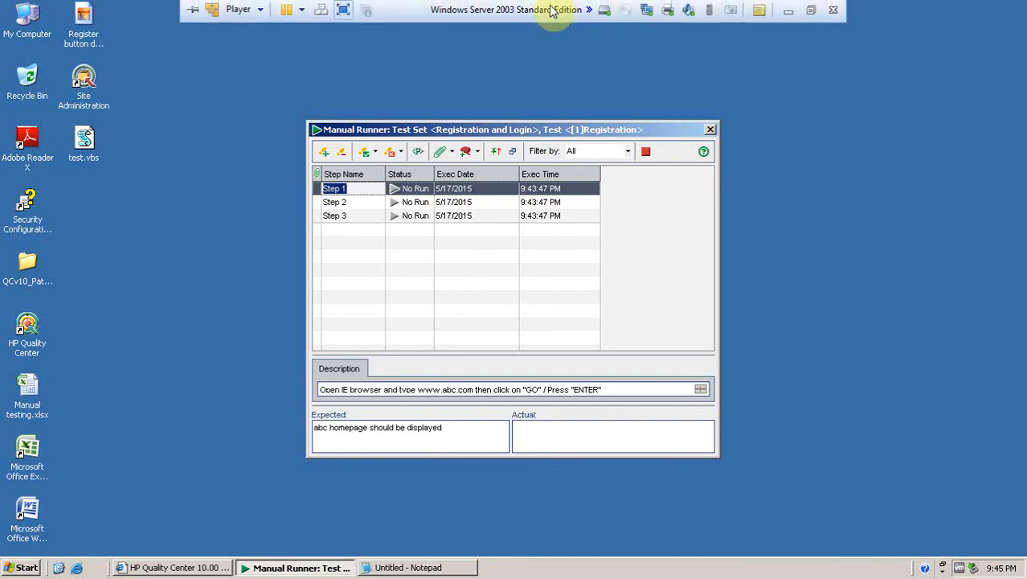
left_click(343, 10)
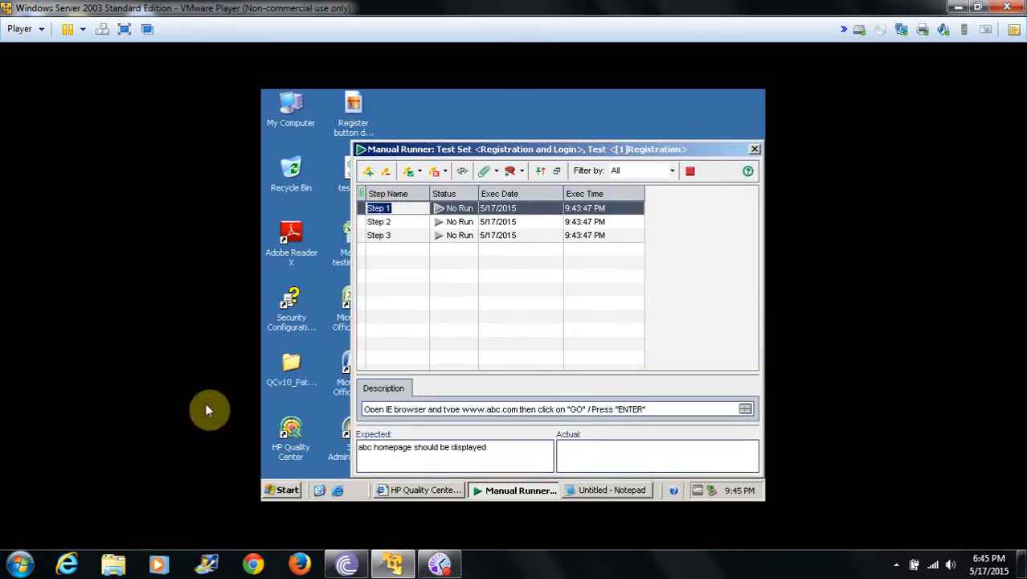
left_click(69, 565)
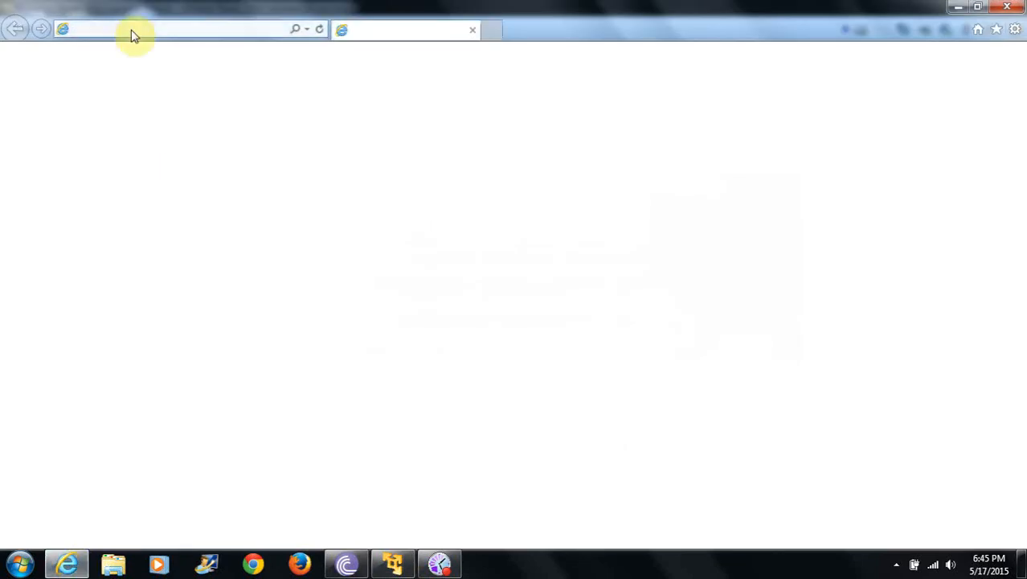
left_click(131, 29)
type("w")
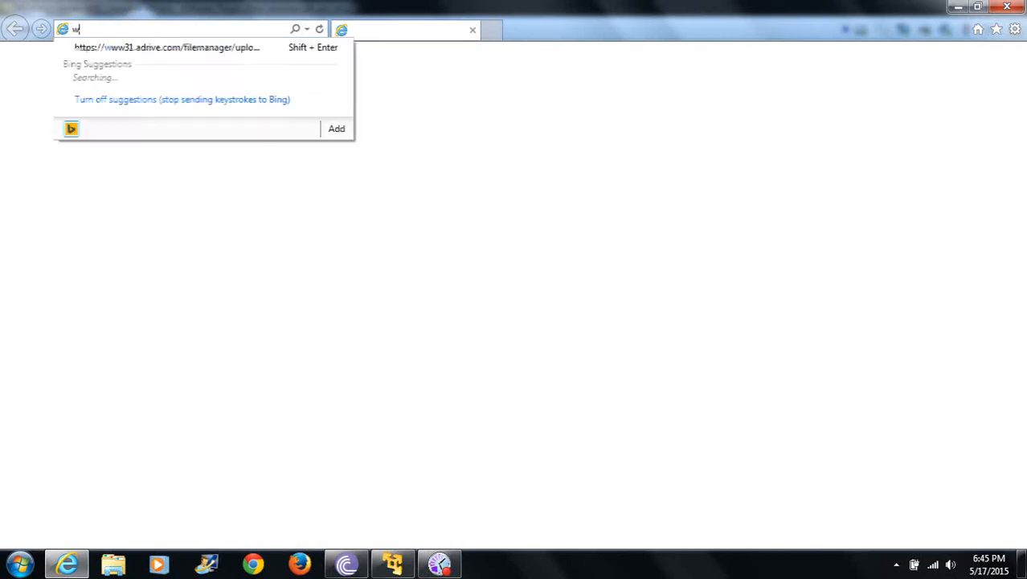
type("ww.")
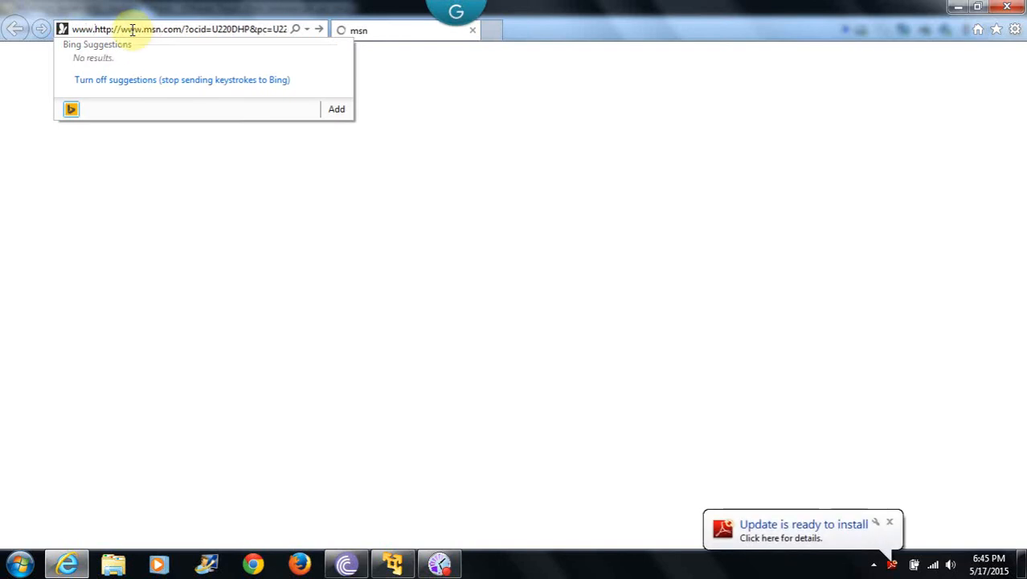
type("abc")
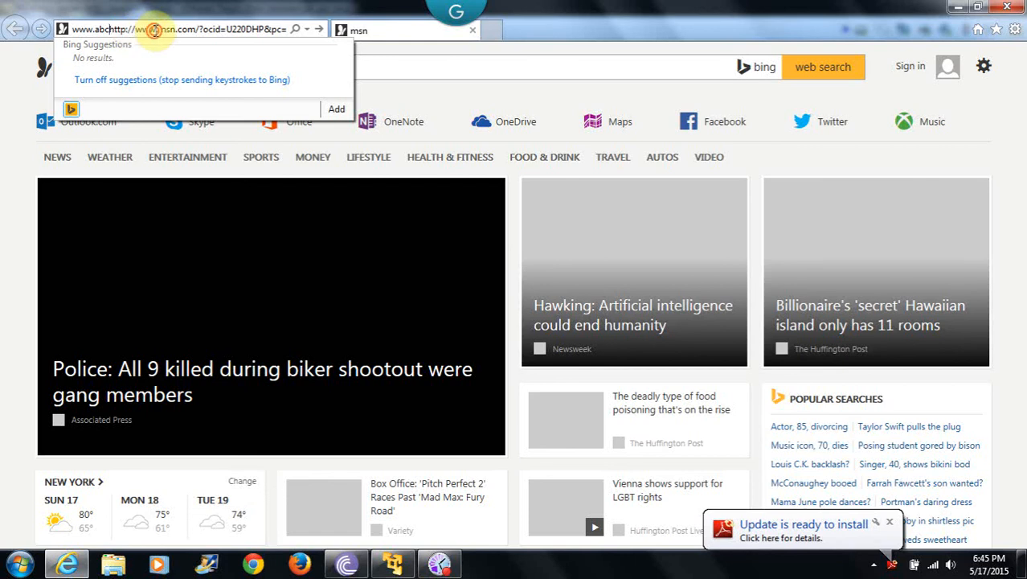
double_click(158, 31)
double_click(158, 30)
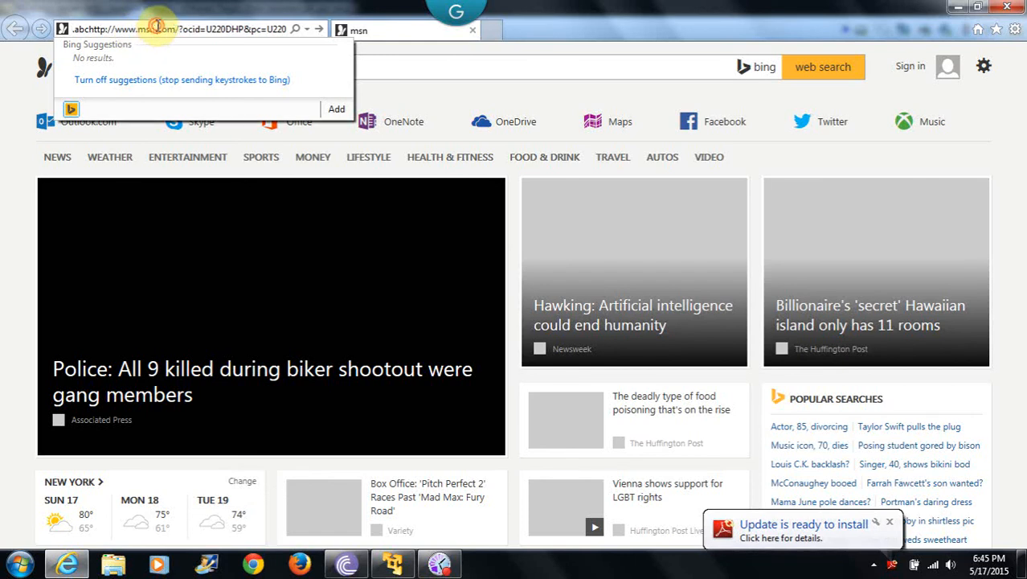
triple_click(159, 29)
key("BackSpace")
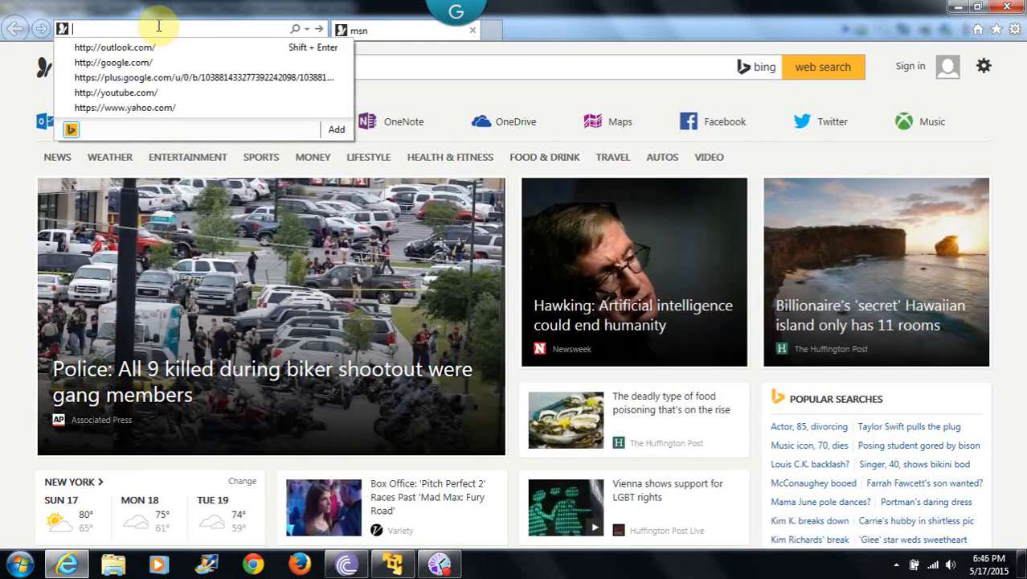
type("www.a")
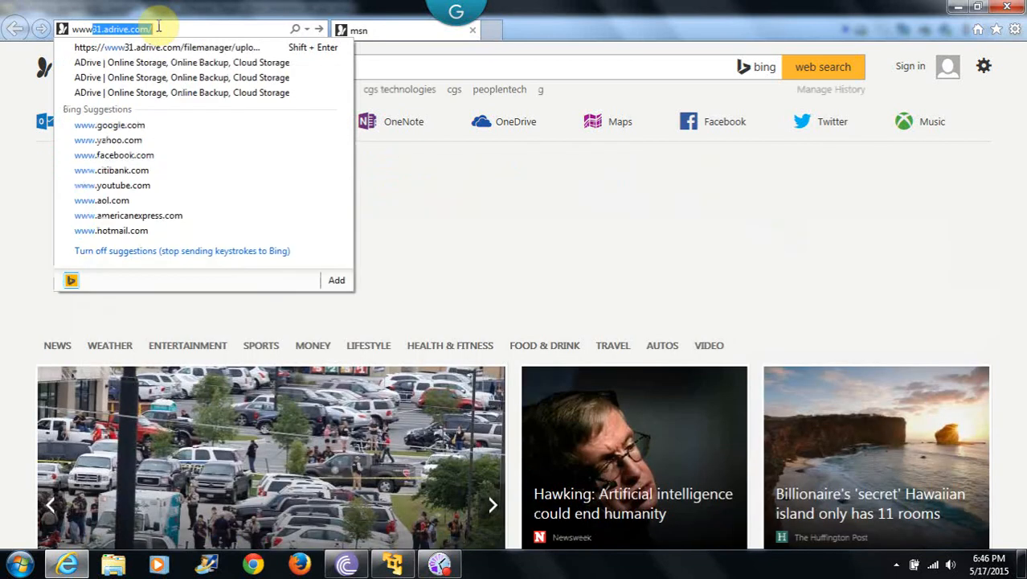
type("bc.com")
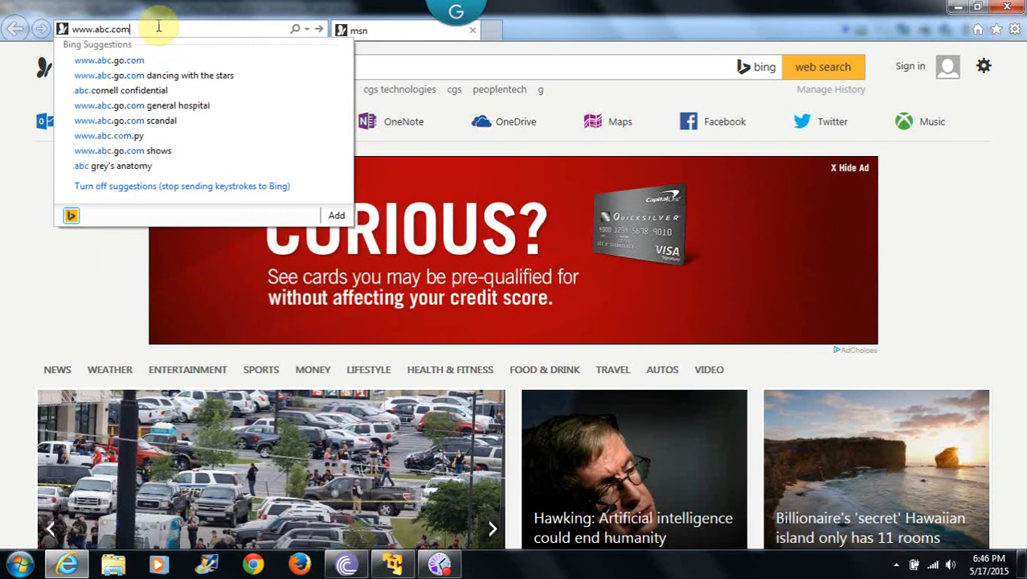
key("Return")
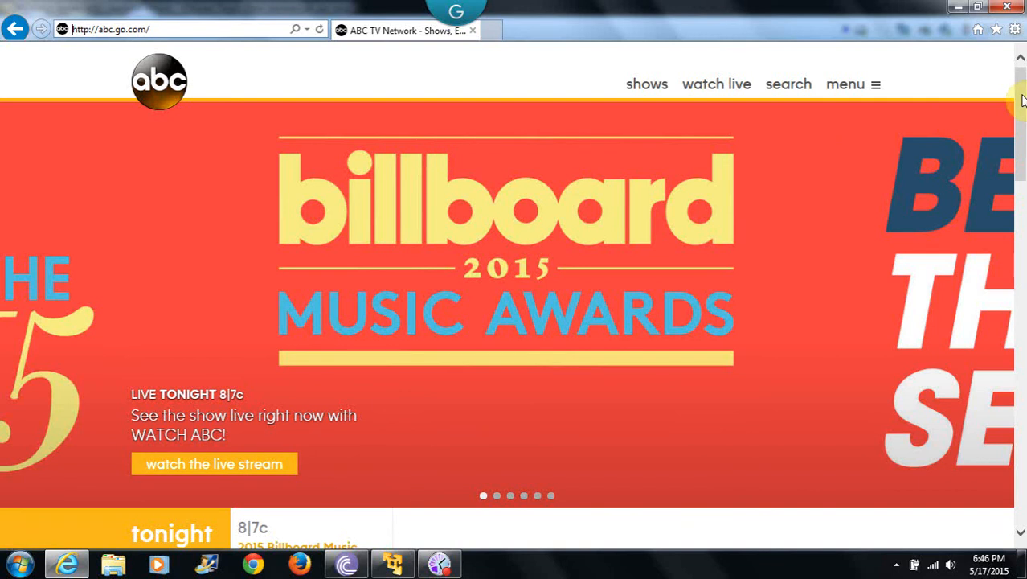
left_click_drag(1023, 98, 1020, 364)
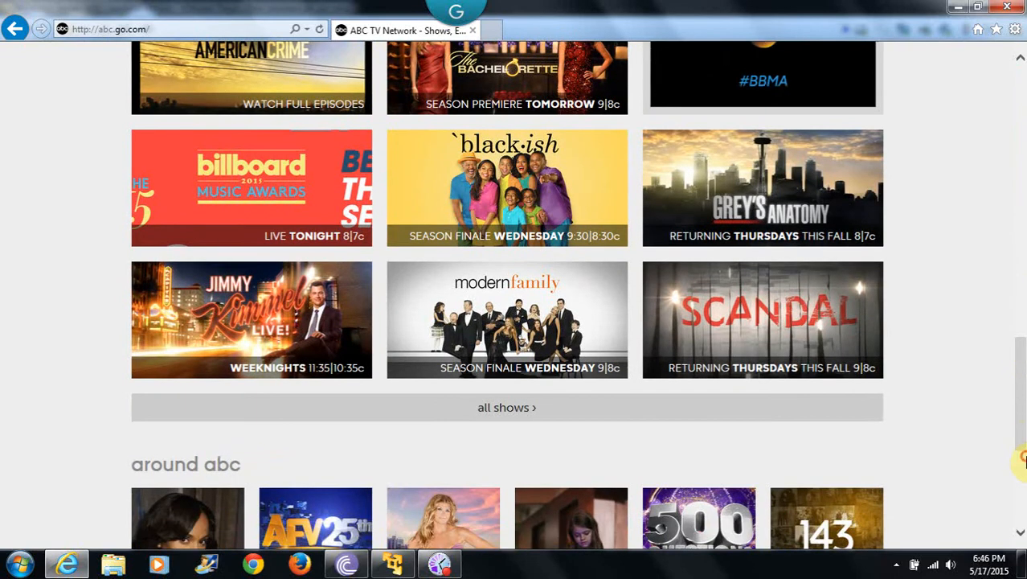
left_click(1023, 456)
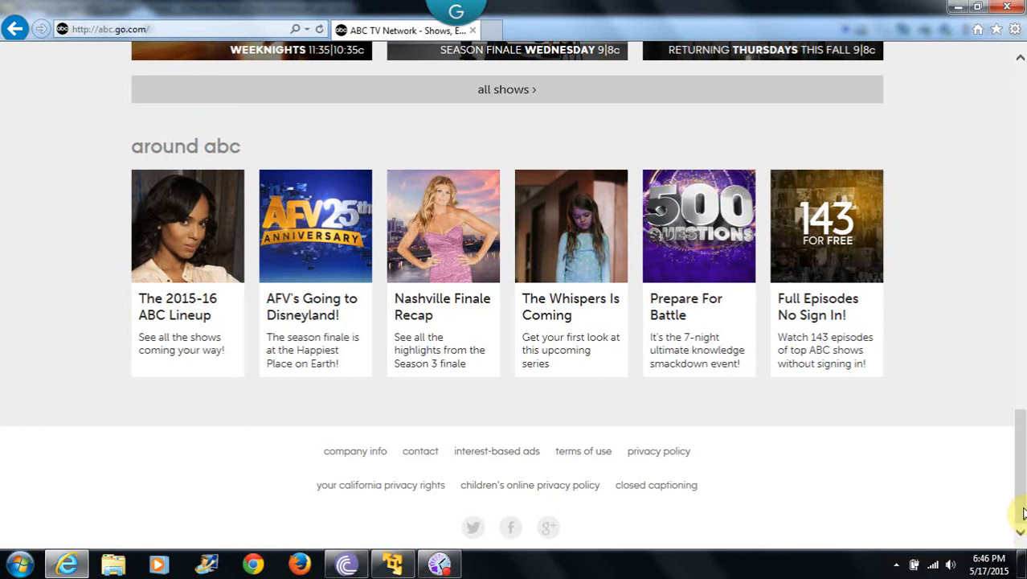
left_click_drag(1023, 512, 1021, 160)
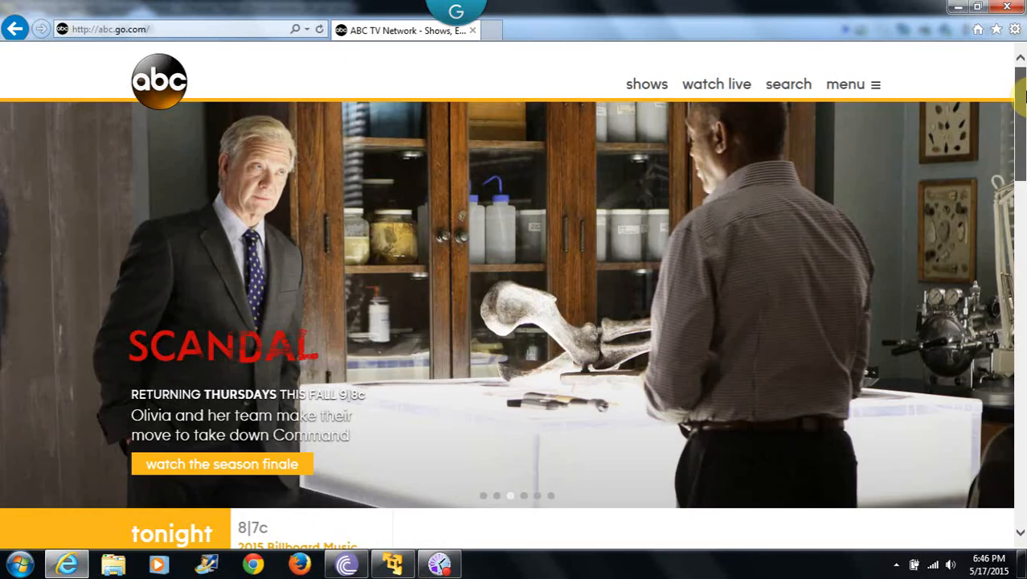
left_click(877, 88)
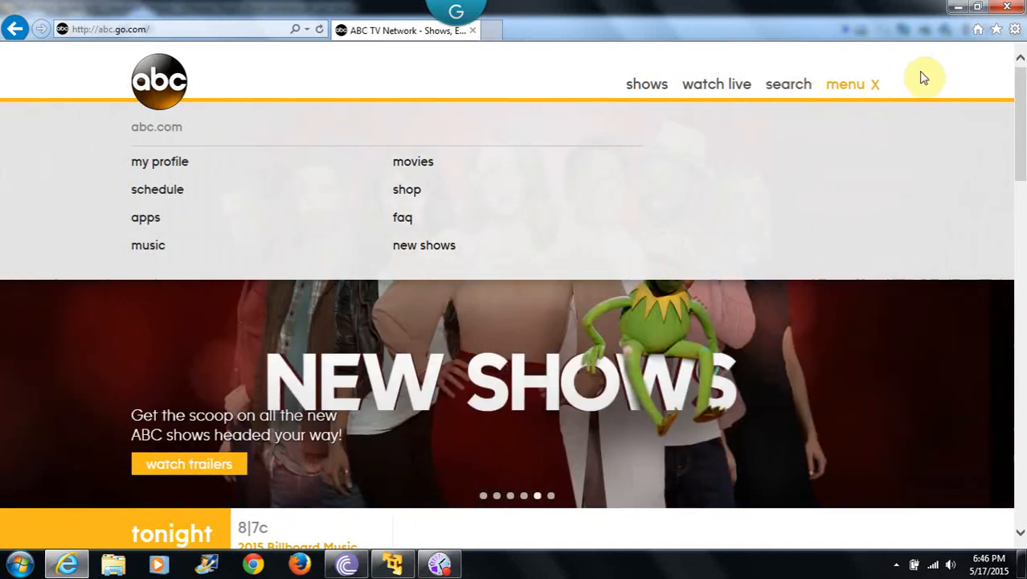
left_click(920, 74)
left_click(115, 30)
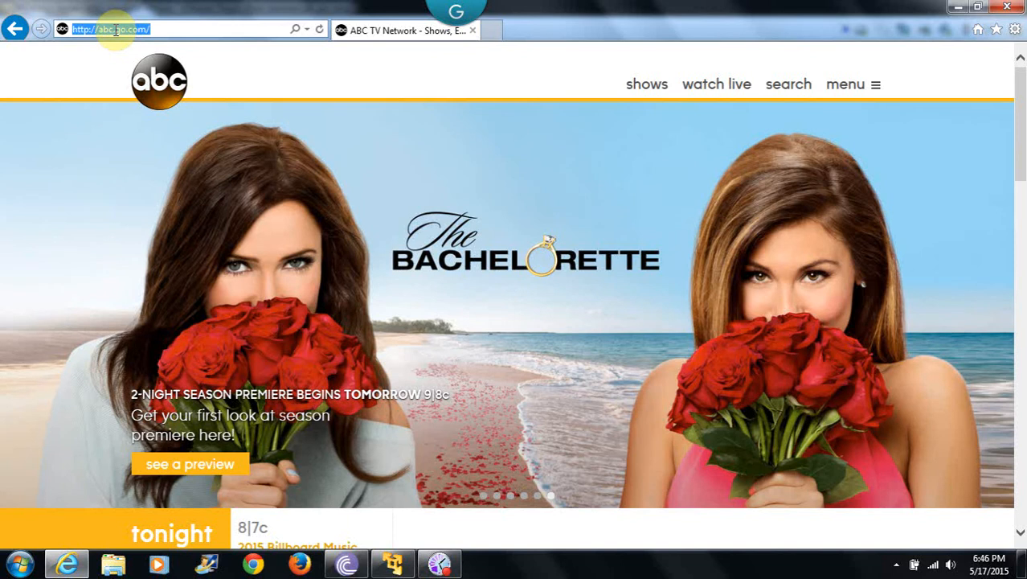
type("www")
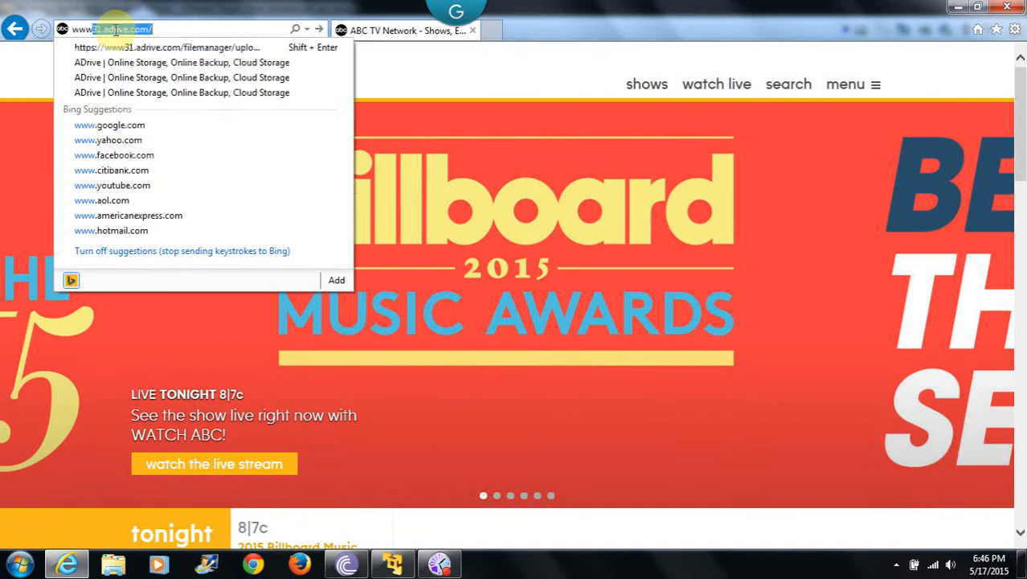
type(".fac")
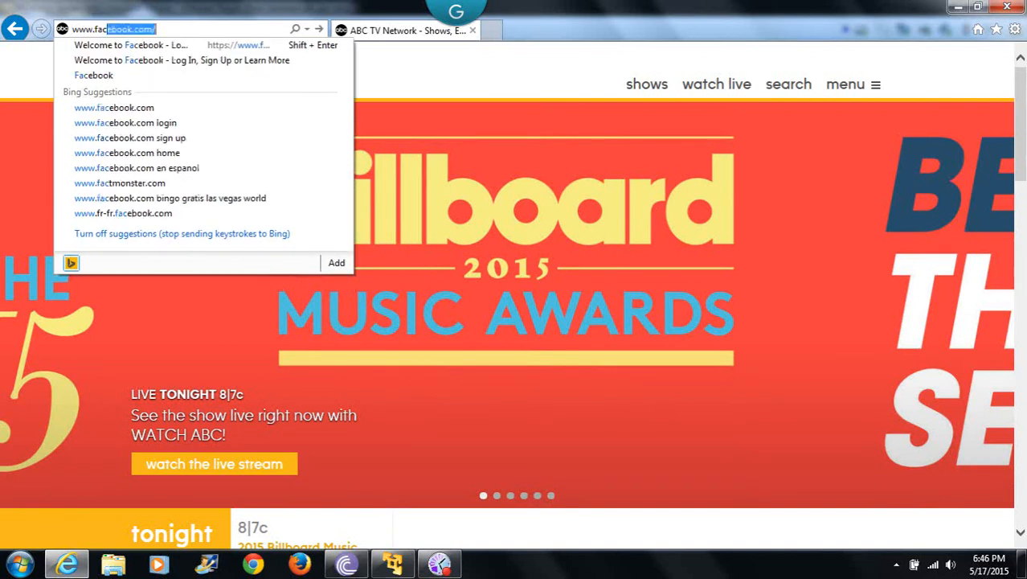
type("ebook")
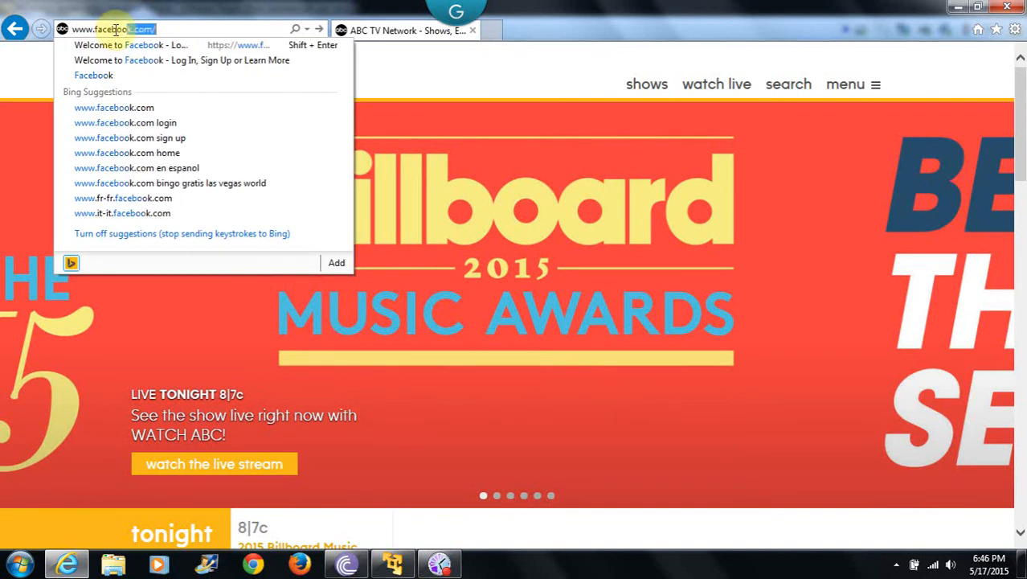
type(".co")
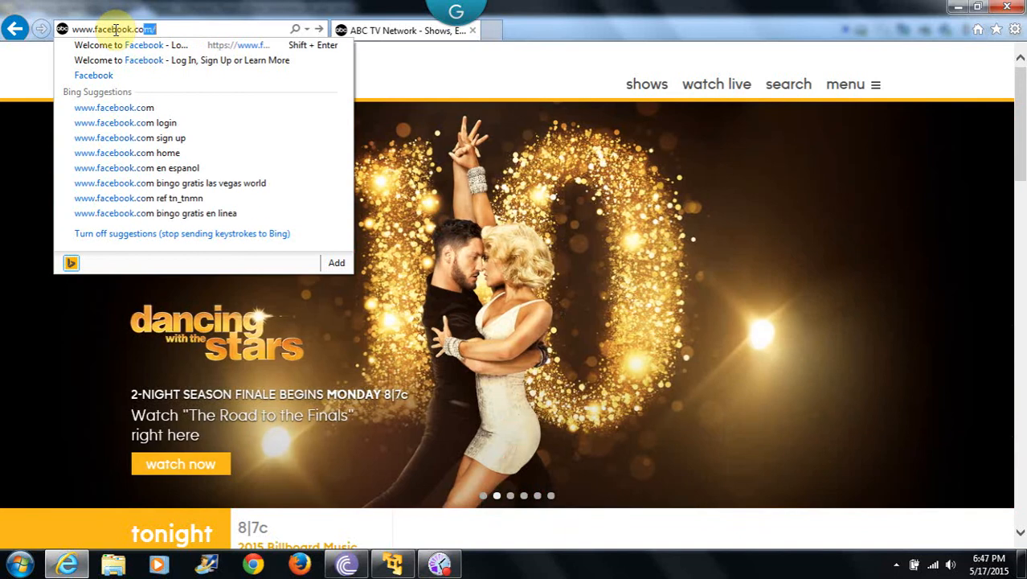
type("m")
key("Return")
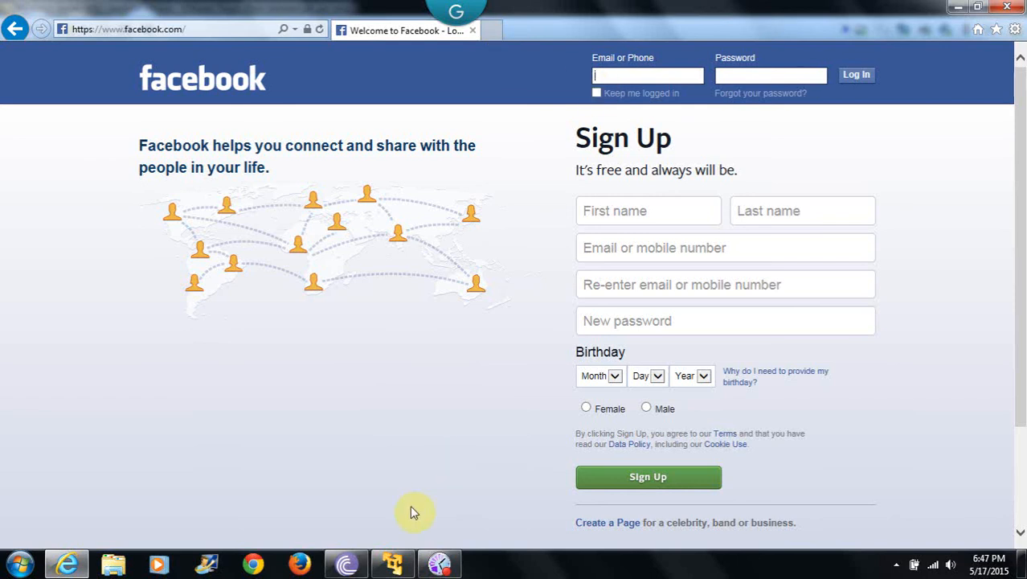
Back in the Manual Runner, enter 'as expected' as Step 1's actual result and set its status to Passed.
left_click(397, 568)
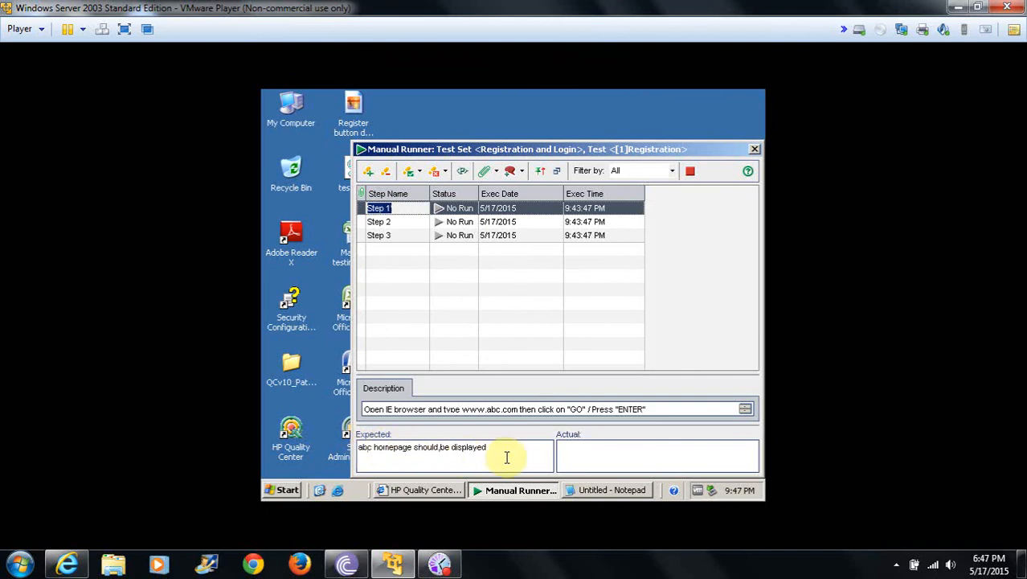
left_click(582, 458)
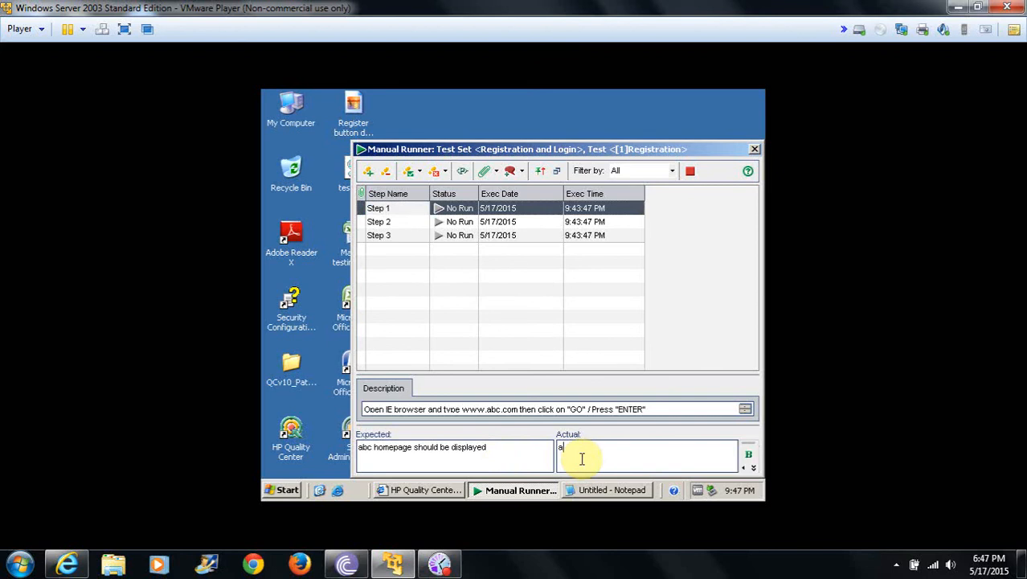
type("ab")
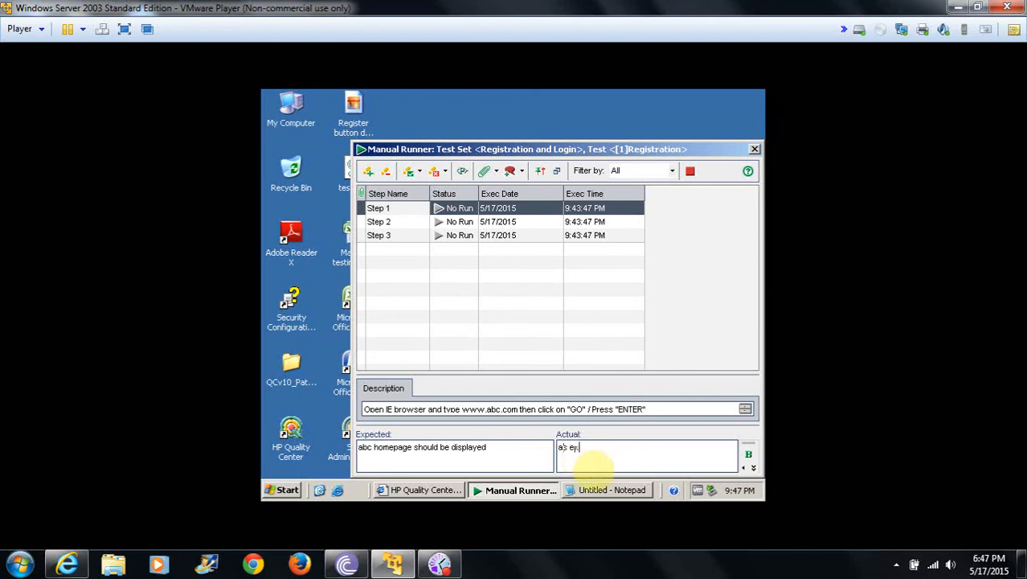
type("ected")
left_click(469, 210)
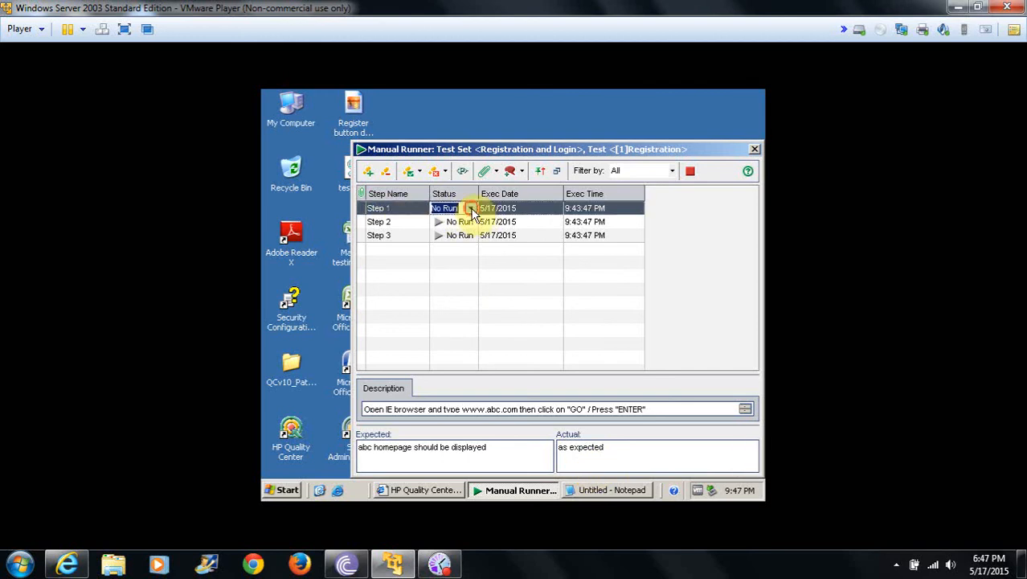
left_click(471, 209)
left_click(461, 276)
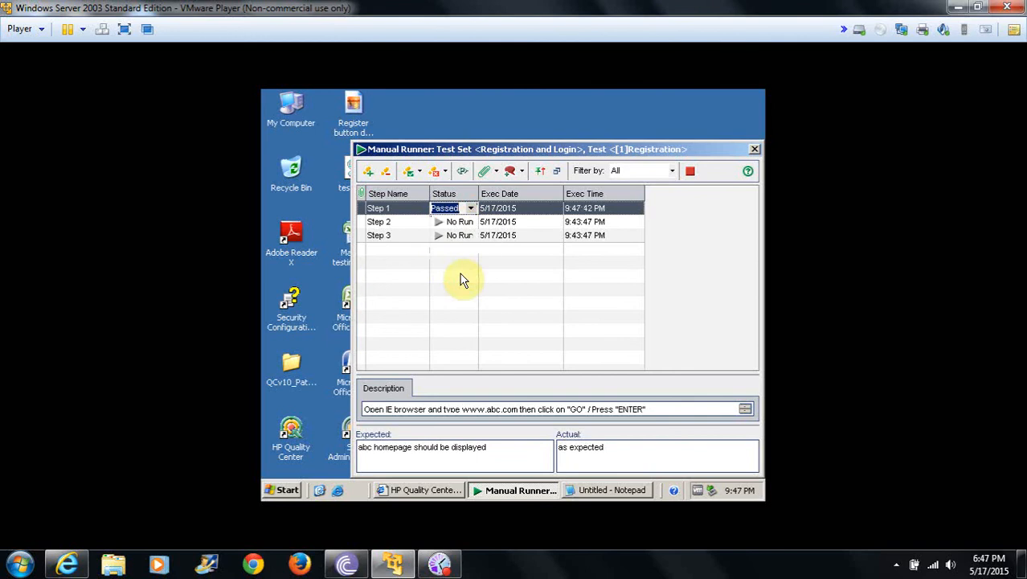
Review the descriptions and expected results of Step 2 and Step 3.
left_click(382, 224)
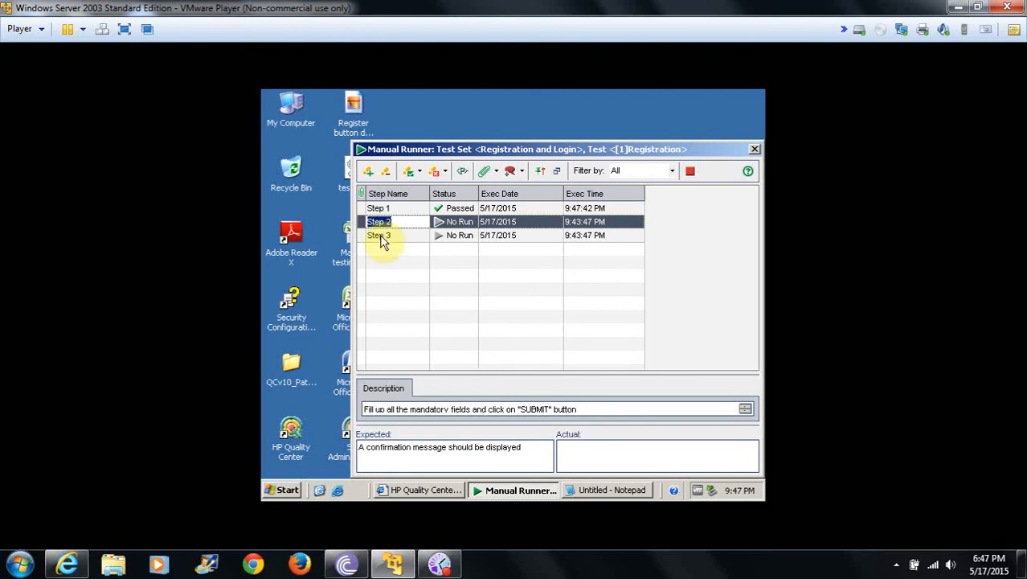
left_click(361, 224)
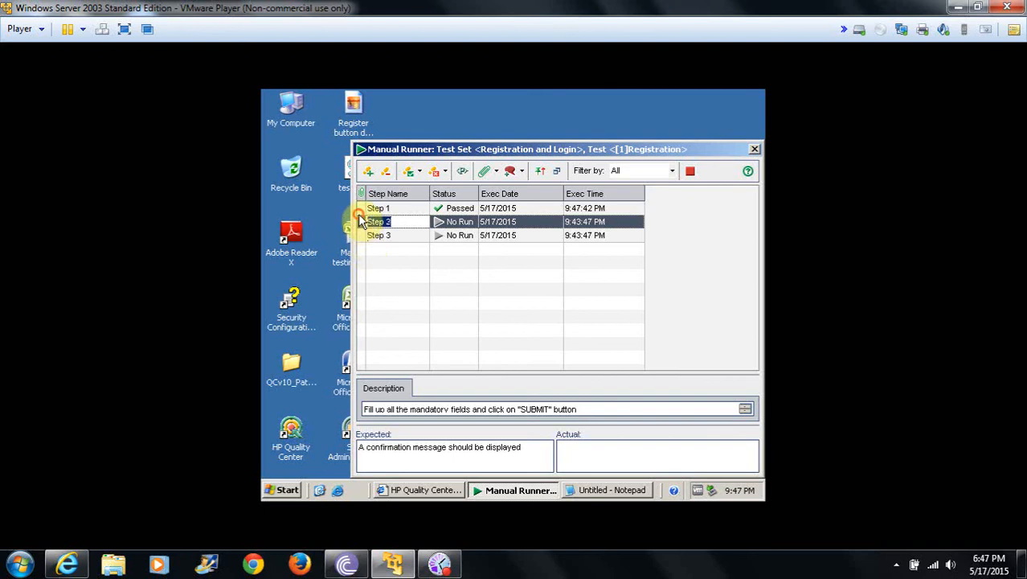
left_click(362, 236)
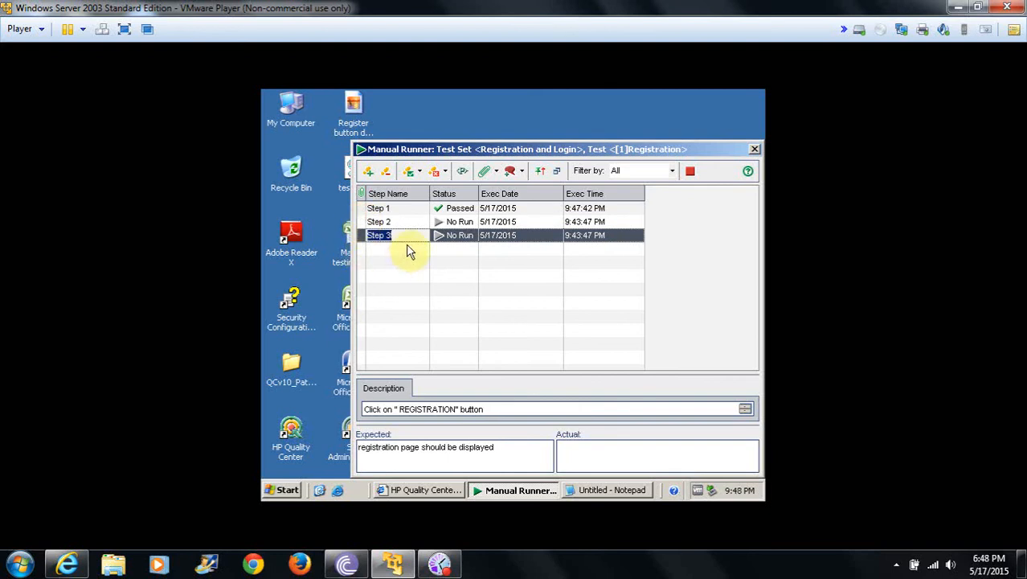
left_click(382, 228)
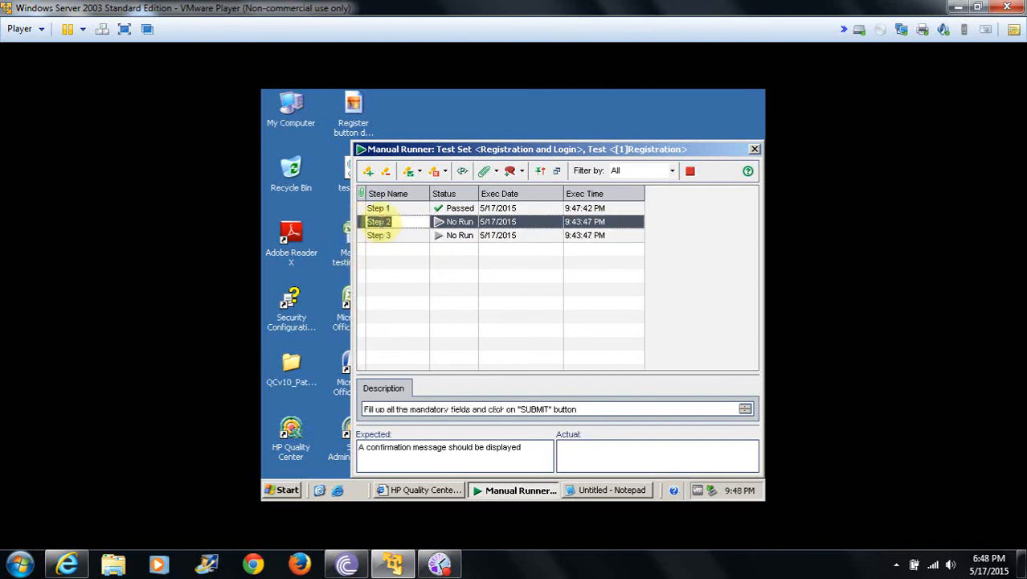
left_click(364, 237)
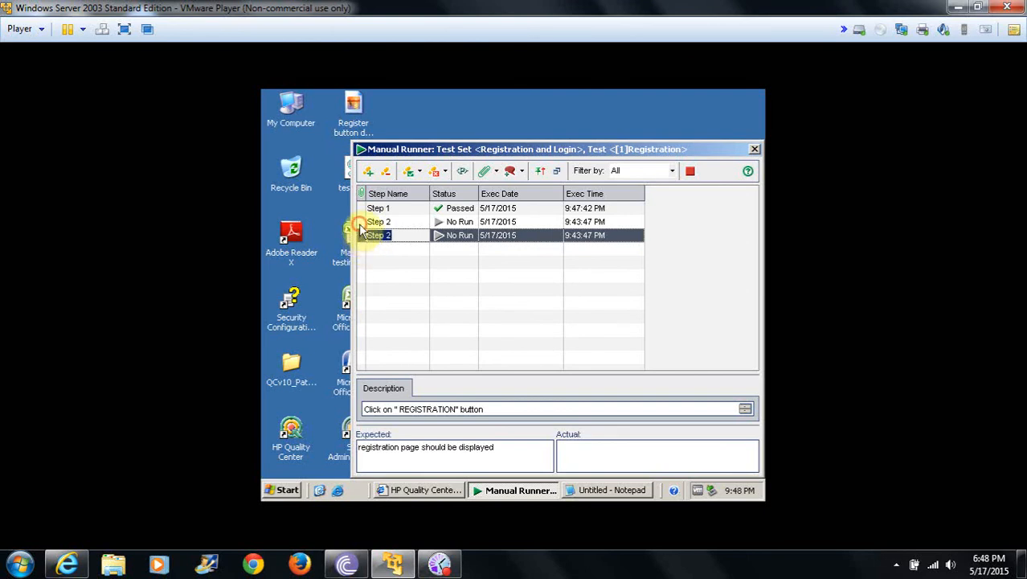
left_click(362, 224)
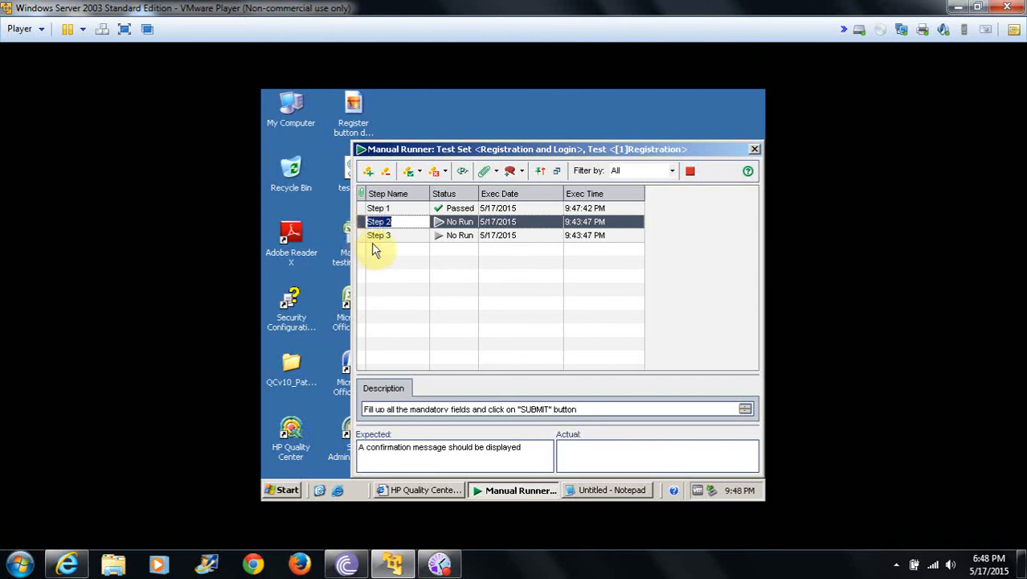
left_click(381, 237)
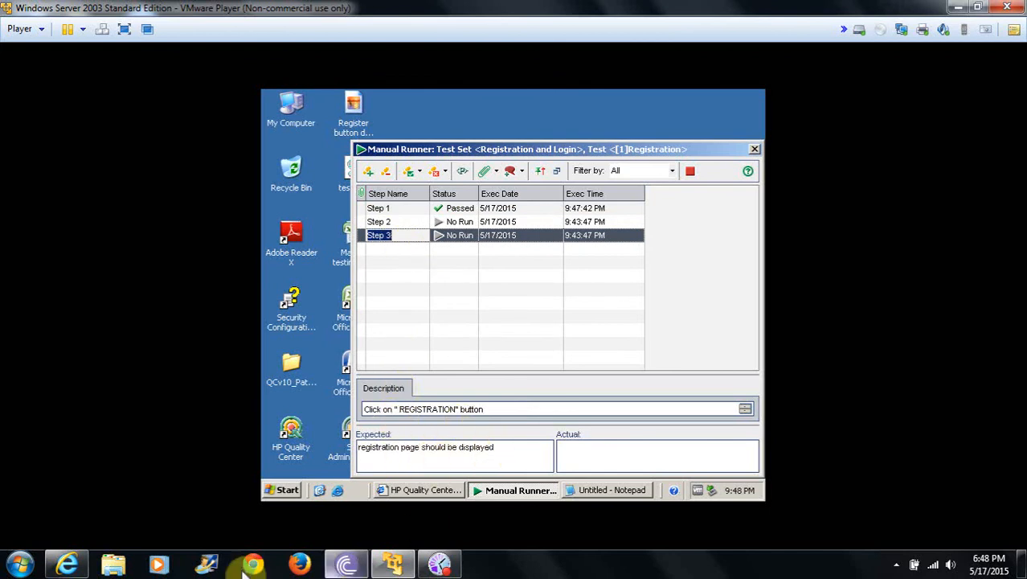
Switch between the Facebook page in the host browser and the virtual machine to capture the Facebook page.
left_click(63, 571)
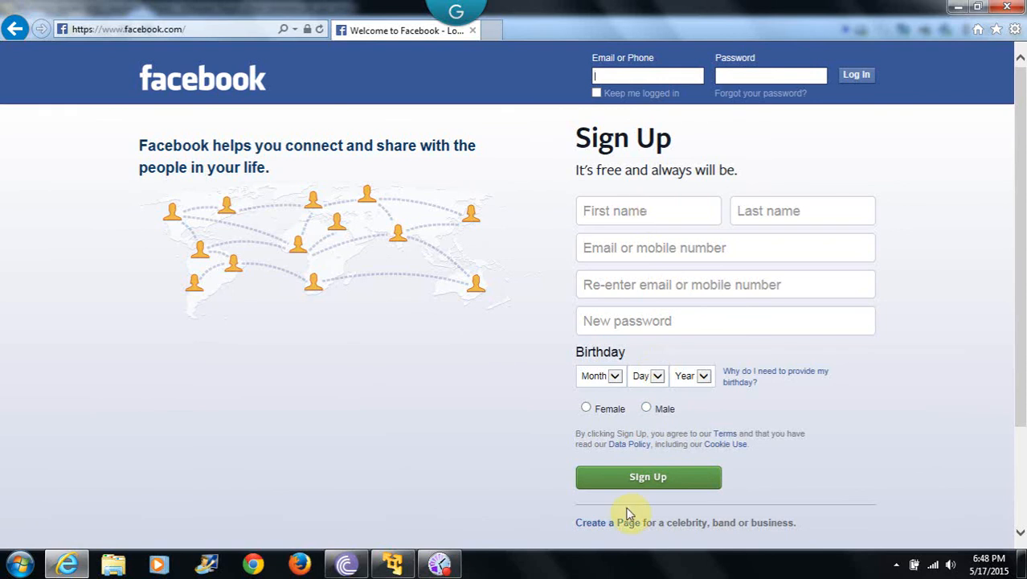
left_click(438, 562)
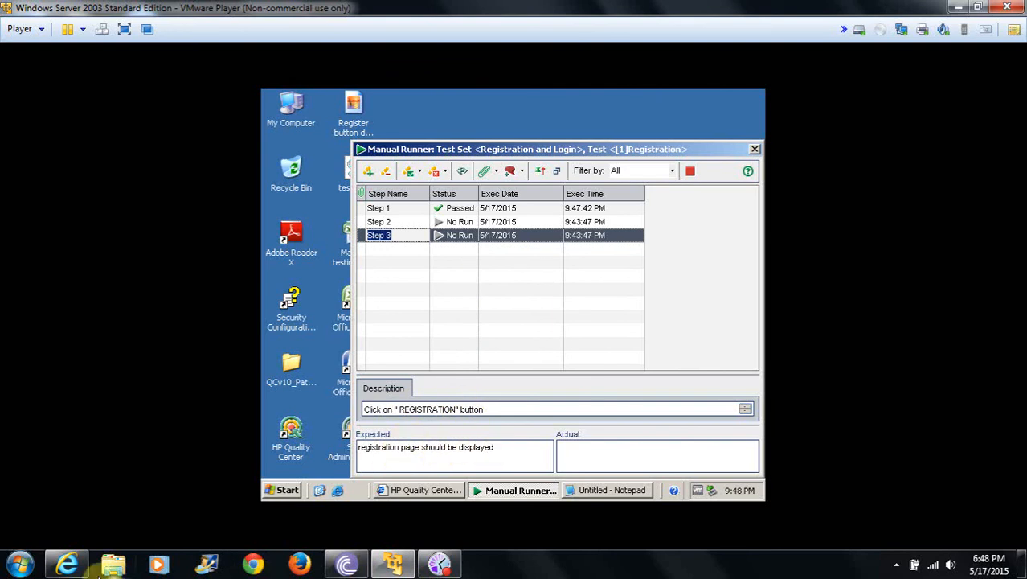
left_click(68, 565)
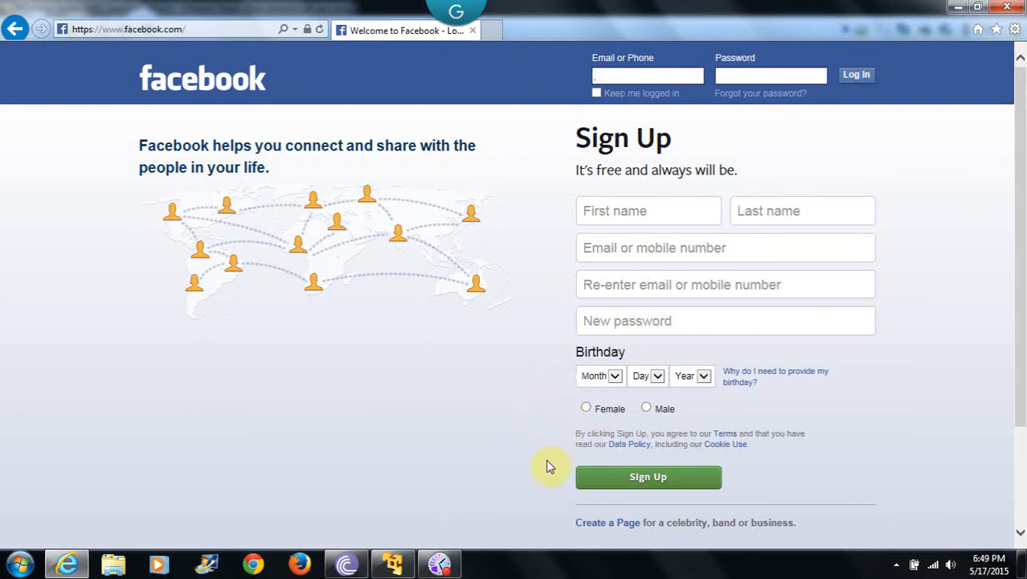
left_click(392, 569)
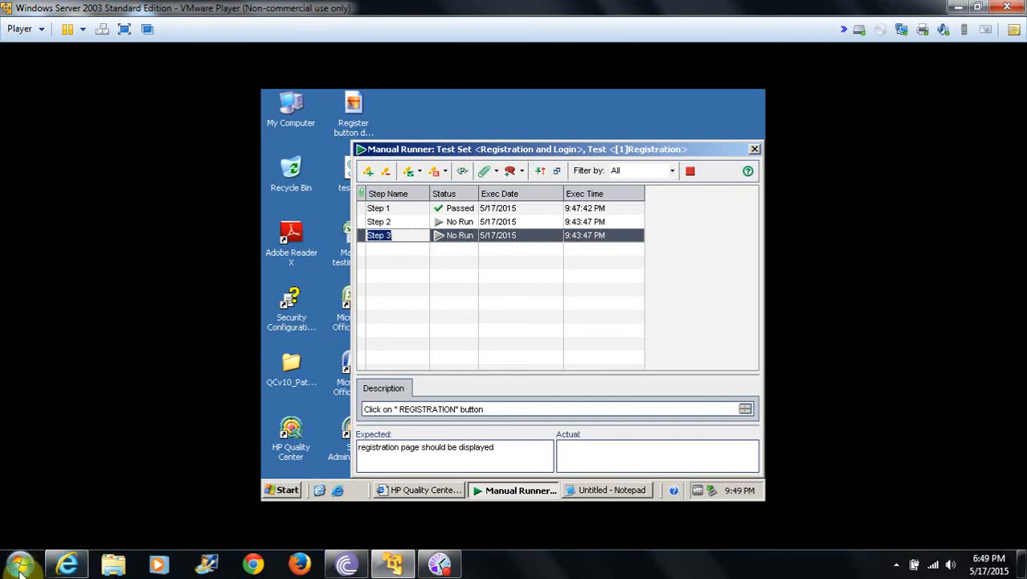
left_click(78, 567)
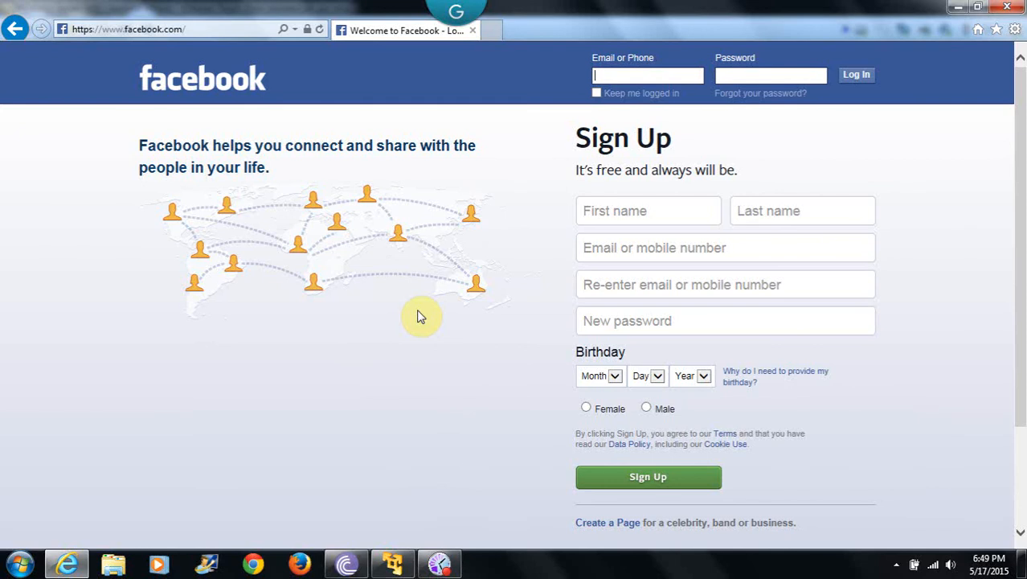
left_click(391, 565)
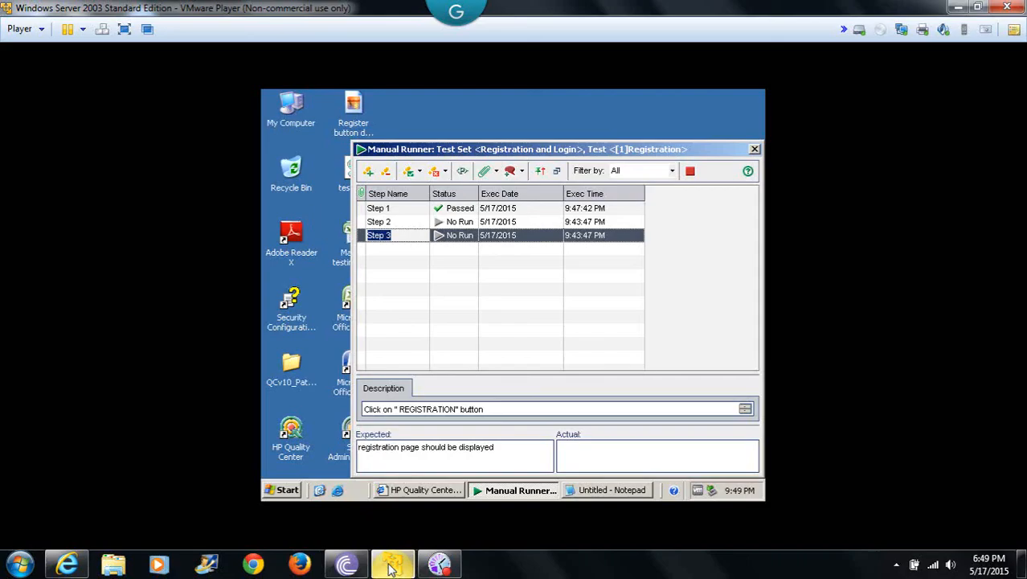
Open Paint from the virtual machine's Accessories programs.
left_click(280, 491)
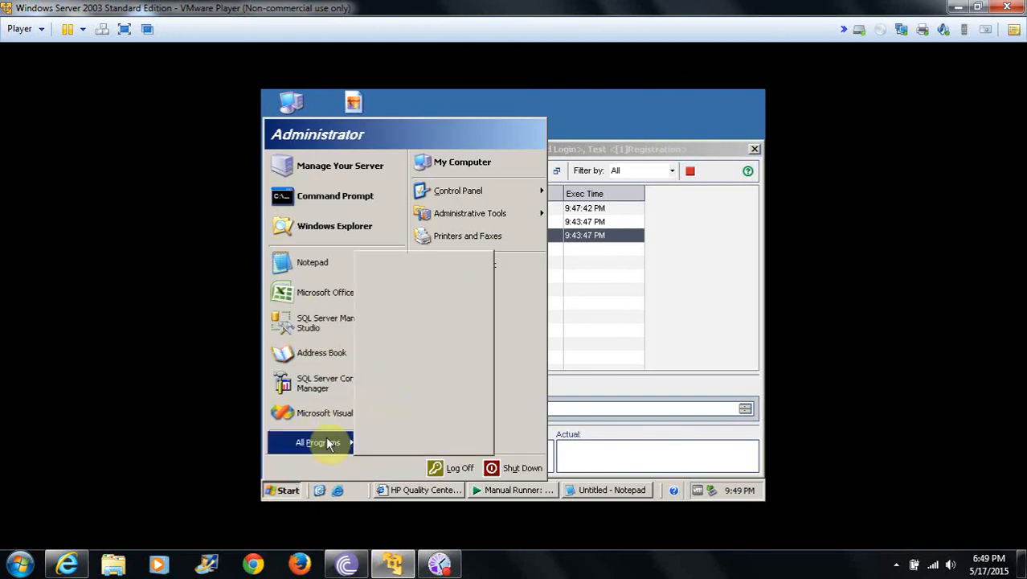
mouse_move(328, 443)
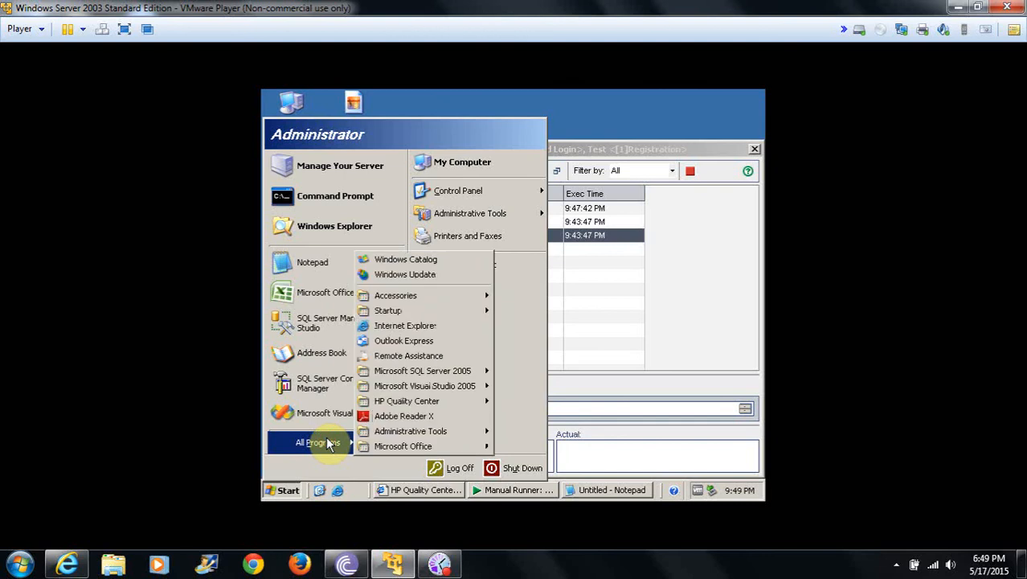
mouse_move(457, 293)
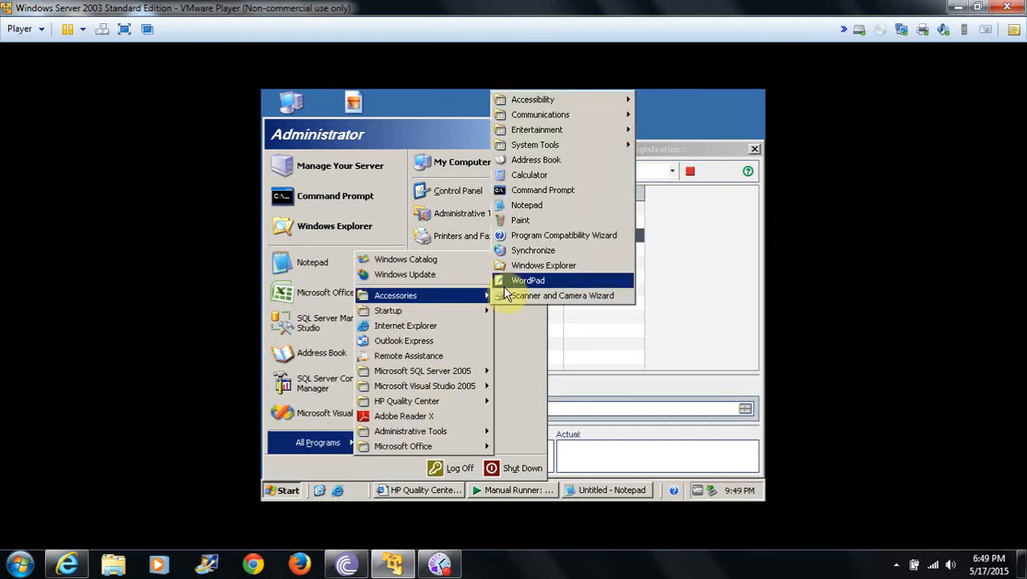
left_click(523, 219)
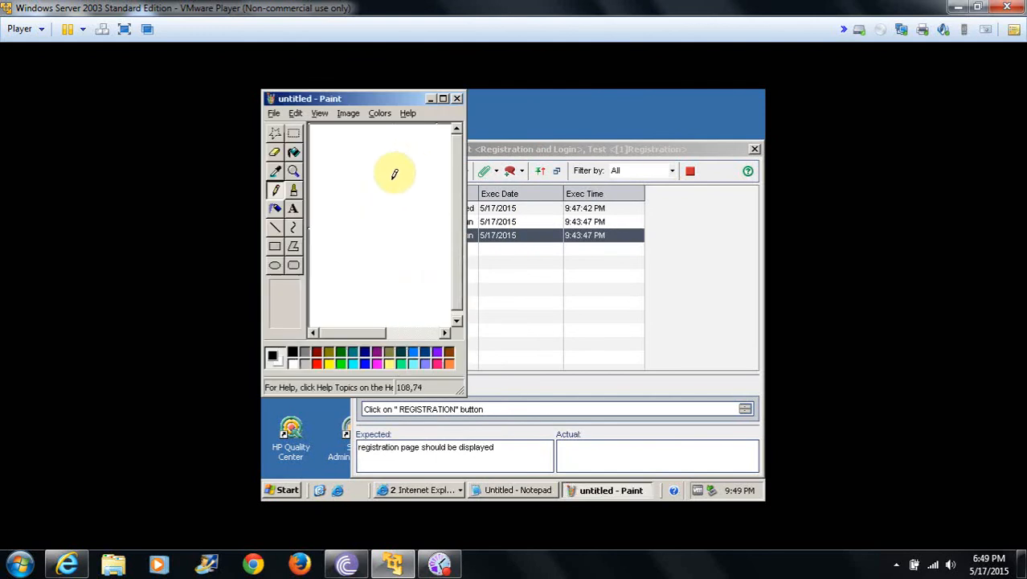
Paste the captured Facebook page into Paint and maximize the Paint and virtual machine windows.
key("ctrl+v")
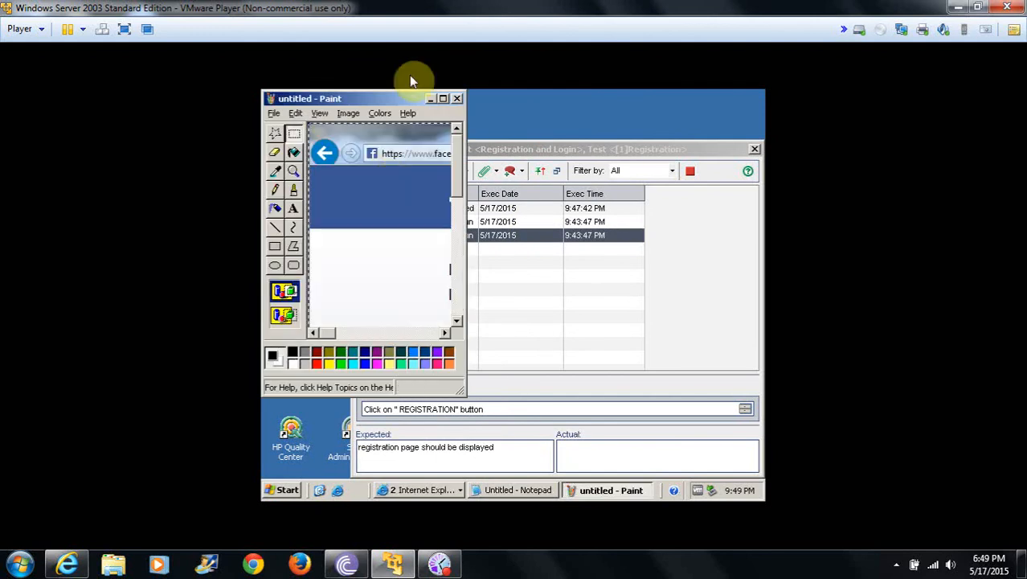
left_click(442, 98)
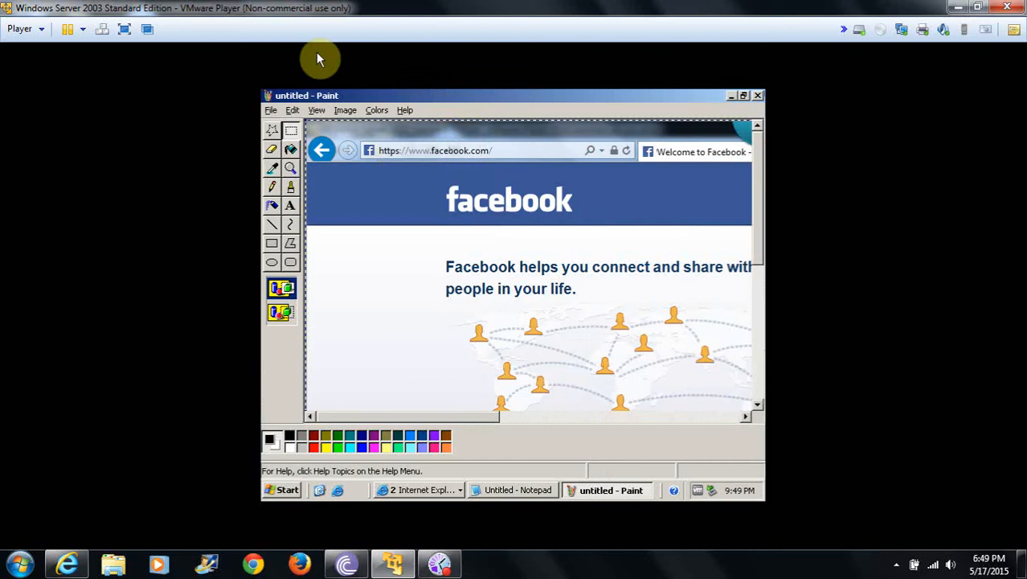
left_click(124, 31)
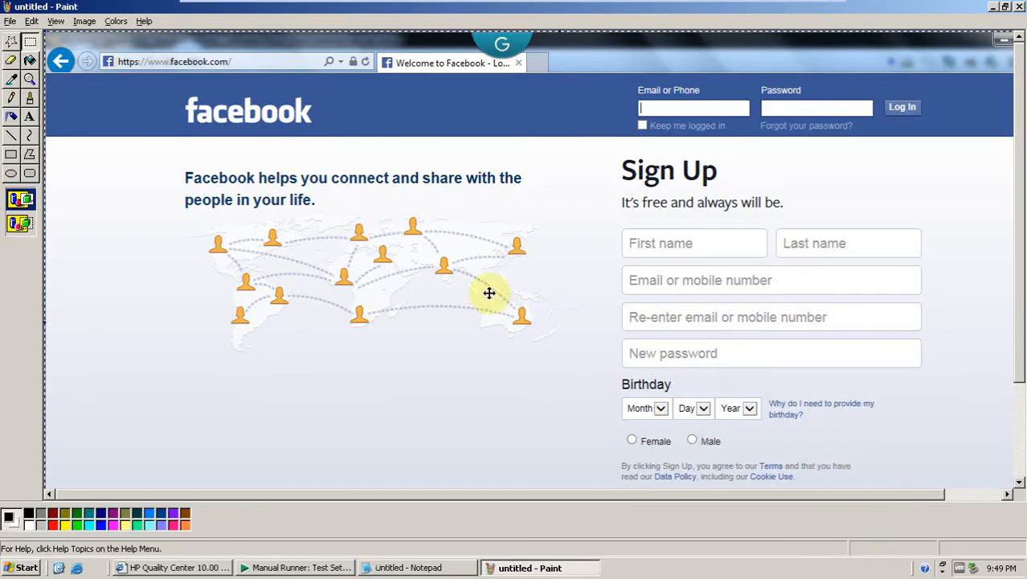
Circle the Sign Up button on the screenshot with the Pencil tool.
left_click(12, 98)
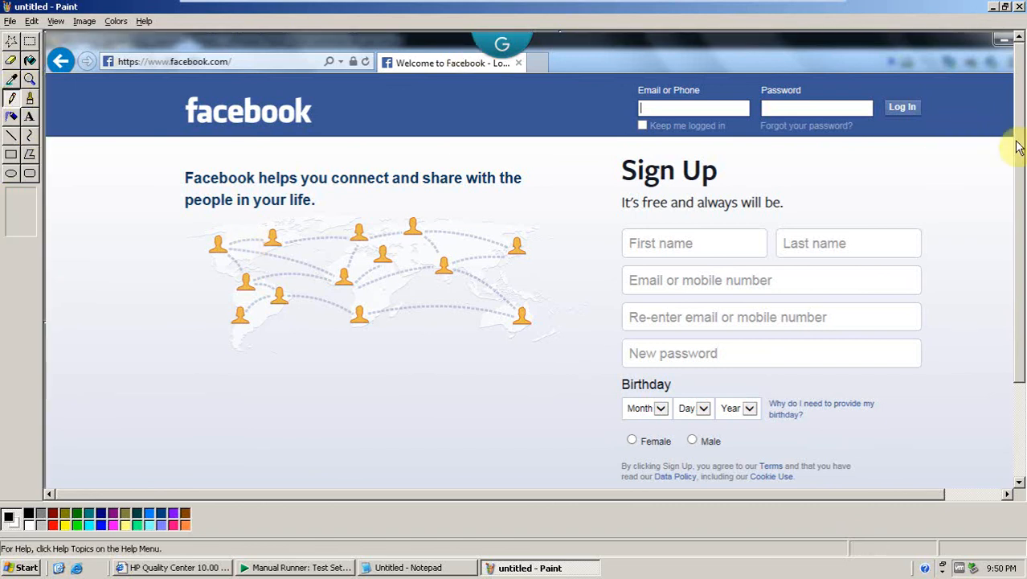
left_click_drag(1018, 138, 1021, 239)
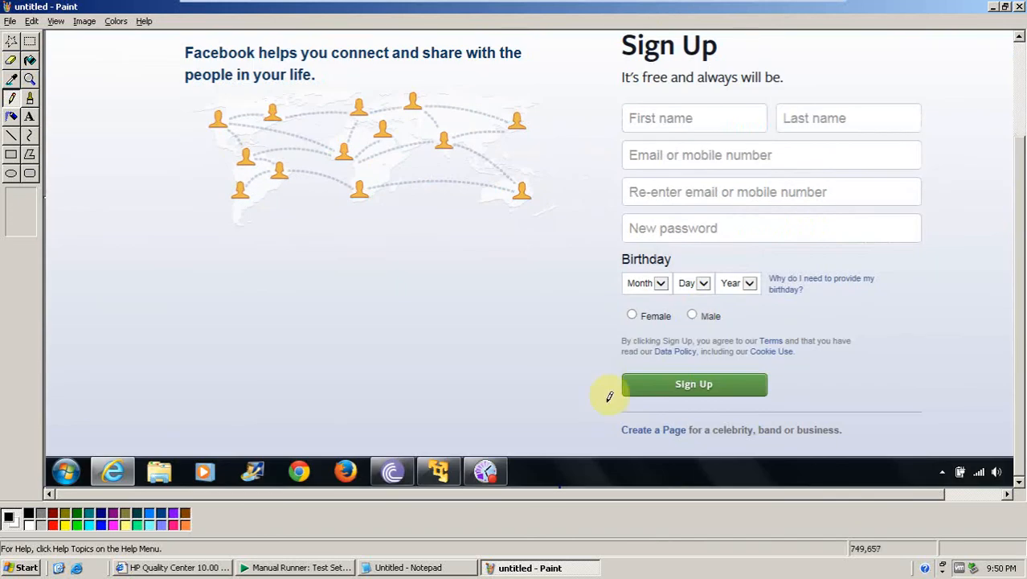
mouse_move(597, 374)
left_mouse_down()
mouse_move(734, 331)
mouse_move(783, 366)
mouse_move(727, 406)
mouse_move(582, 414)
mouse_move(598, 363)
left_mouse_up()
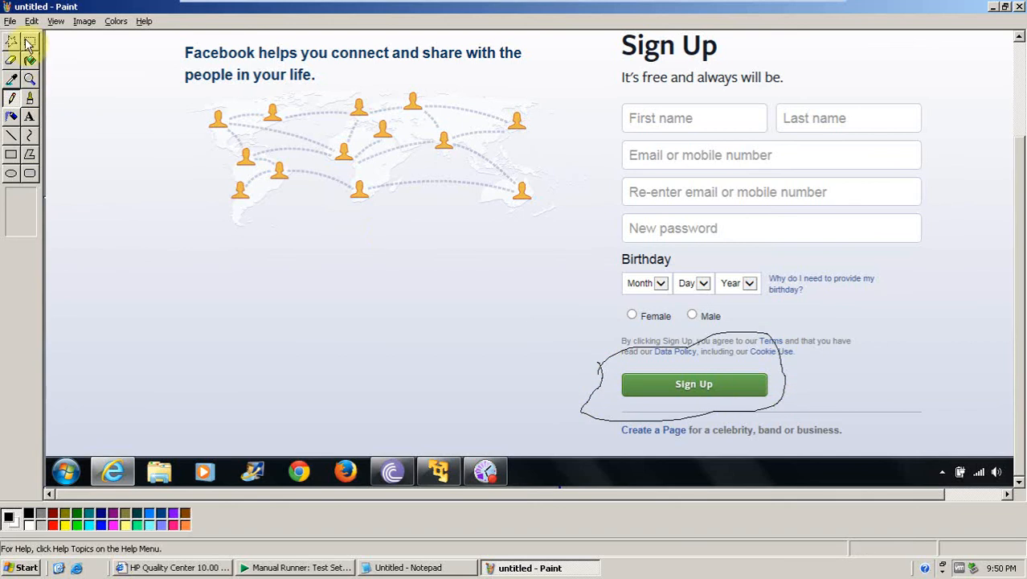
Add a text note beside the button: 'Instead of registration button here is Sign Up button Registration page is not as different Page'.
left_click(30, 115)
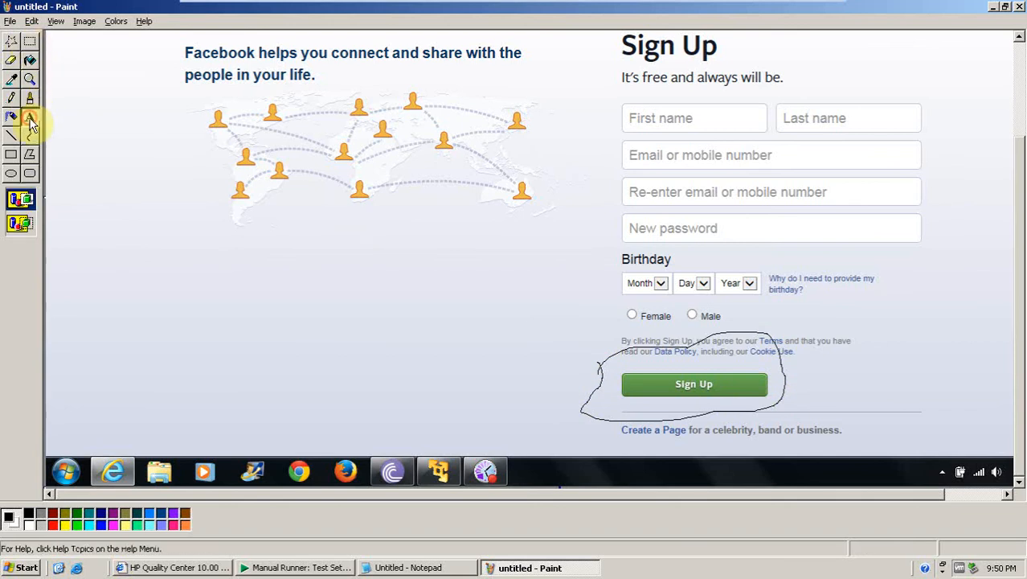
mouse_move(794, 363)
left_mouse_down()
mouse_move(959, 367)
mouse_move(988, 397)
left_mouse_up()
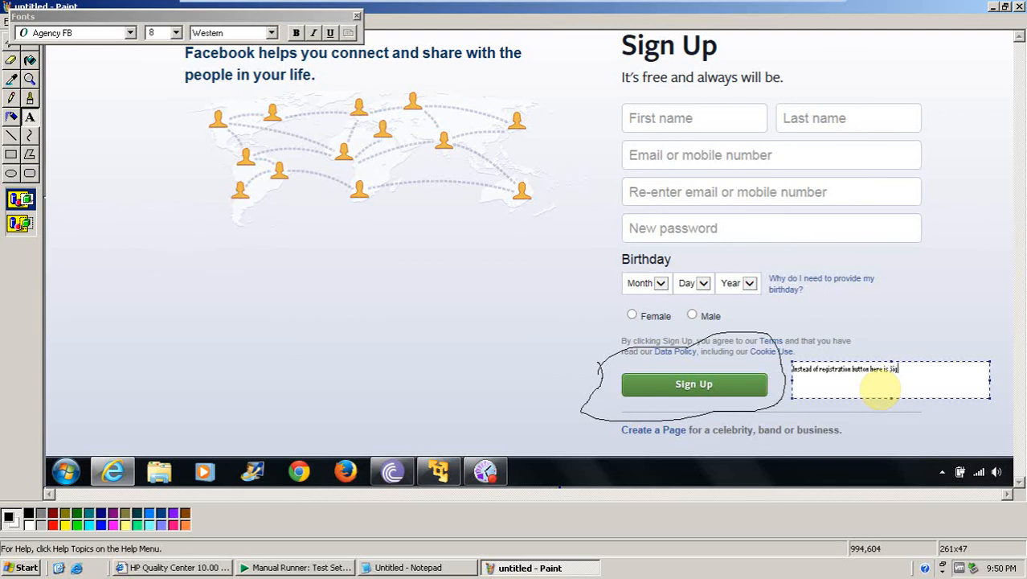
type("Up button")
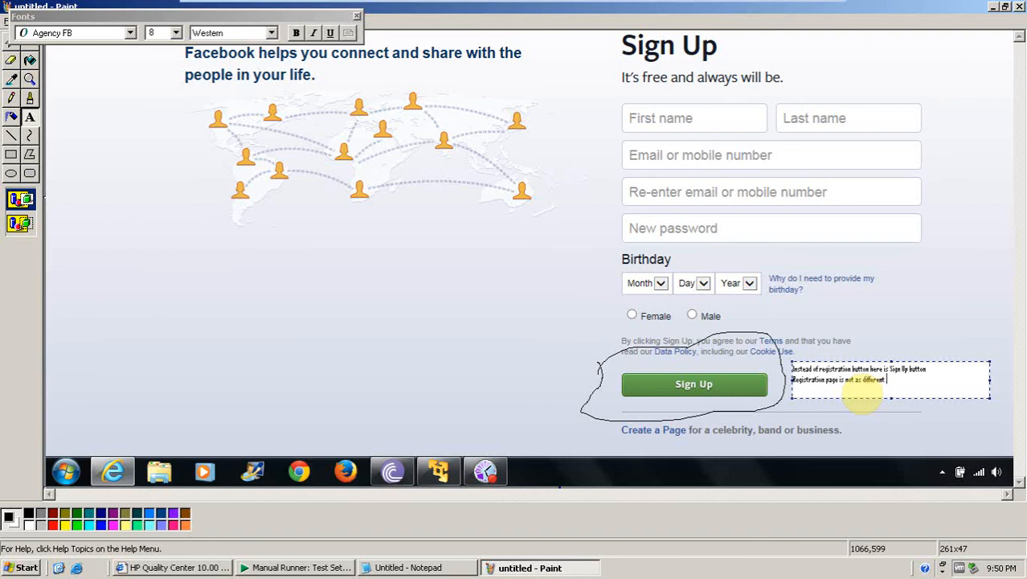
type("age")
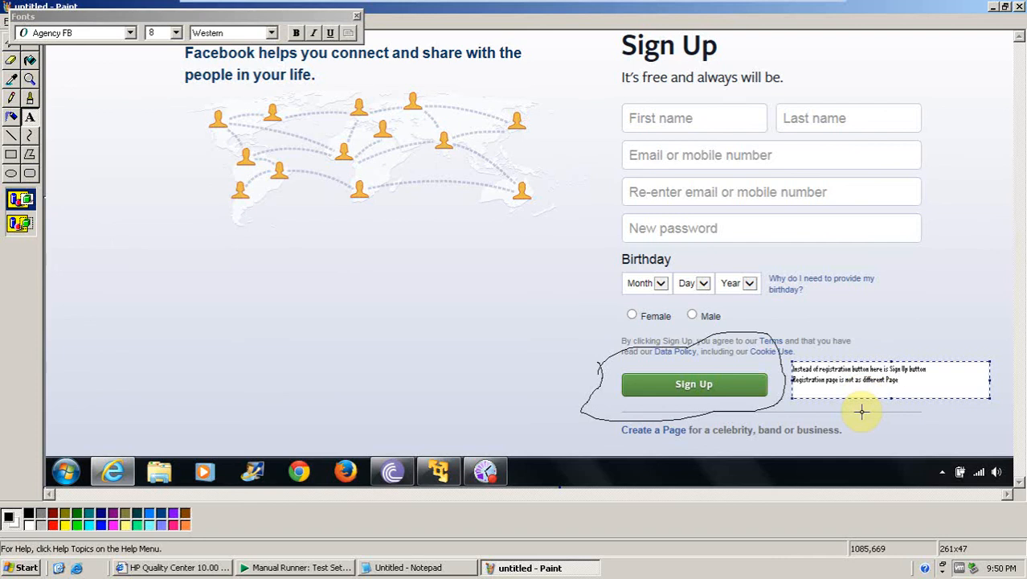
Format the note text as 12-point bold and widen its text box.
mouse_move(904, 381)
left_mouse_down()
mouse_move(884, 369)
mouse_move(794, 370)
left_mouse_up()
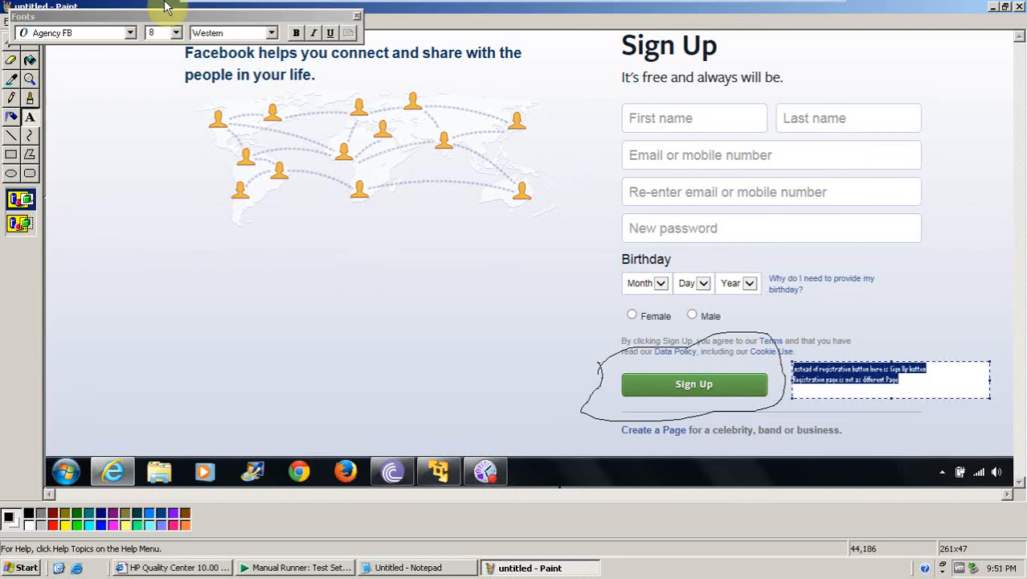
left_click(176, 33)
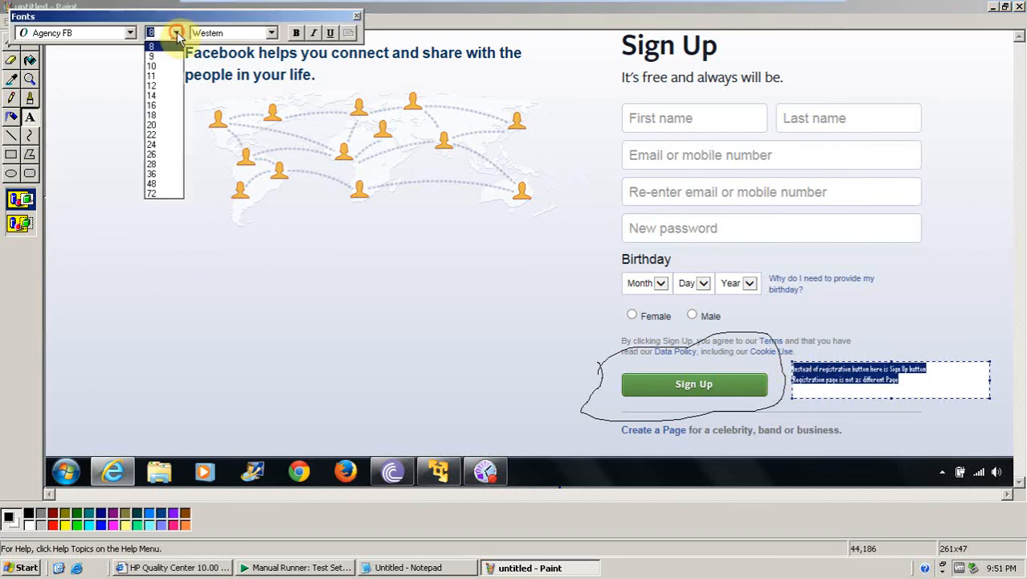
left_click(154, 106)
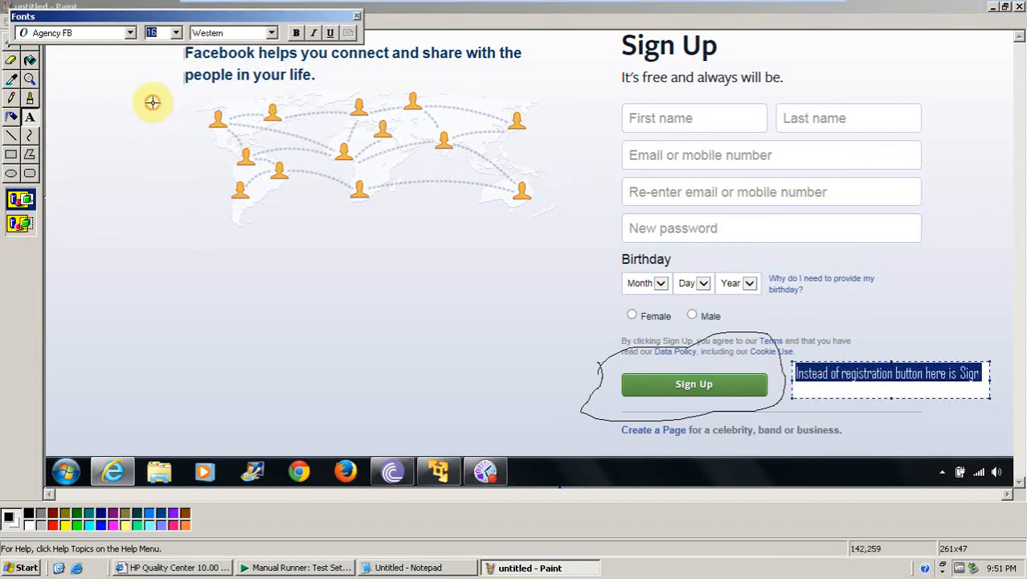
left_click(176, 33)
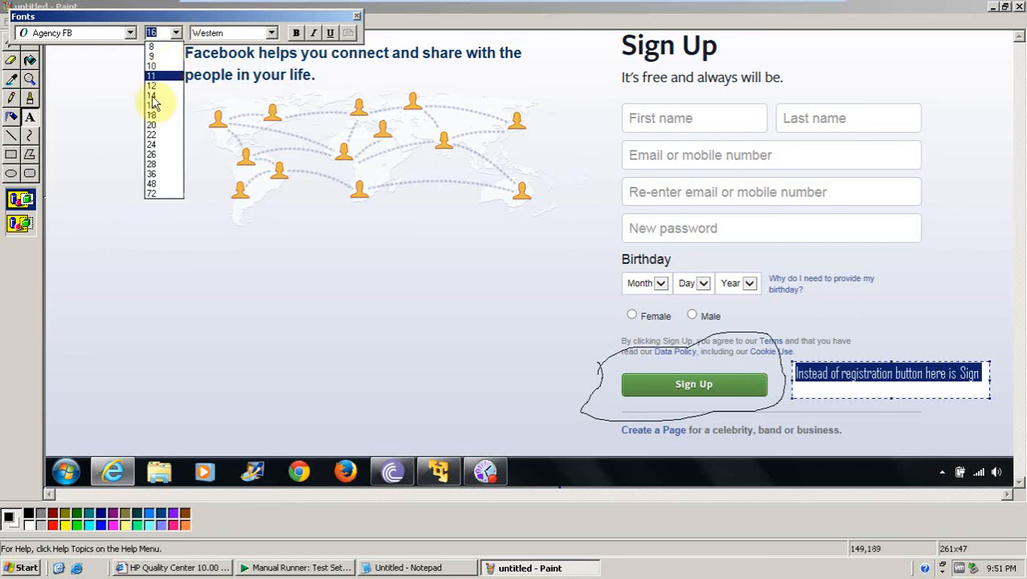
left_click(150, 85)
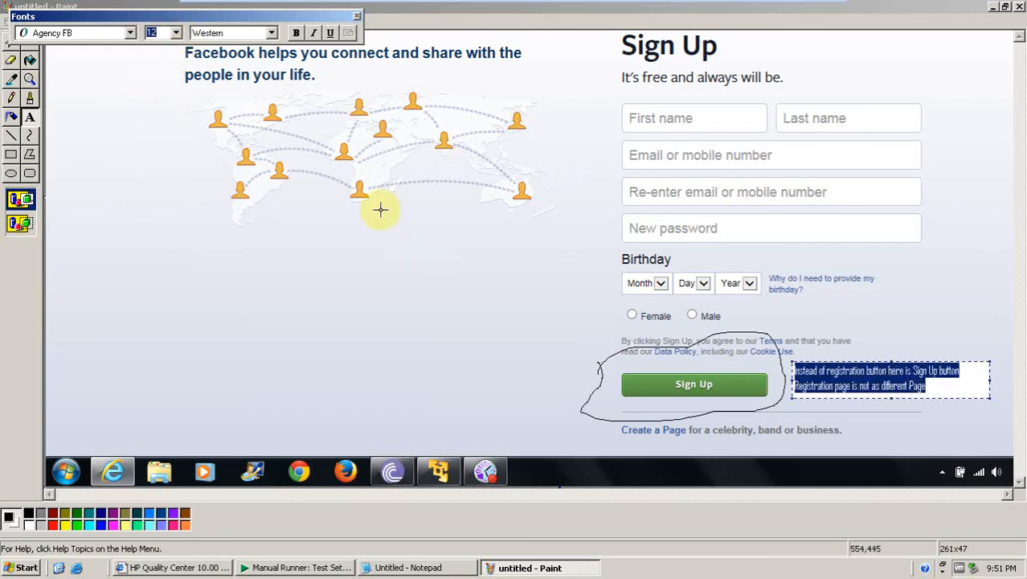
left_click(295, 32)
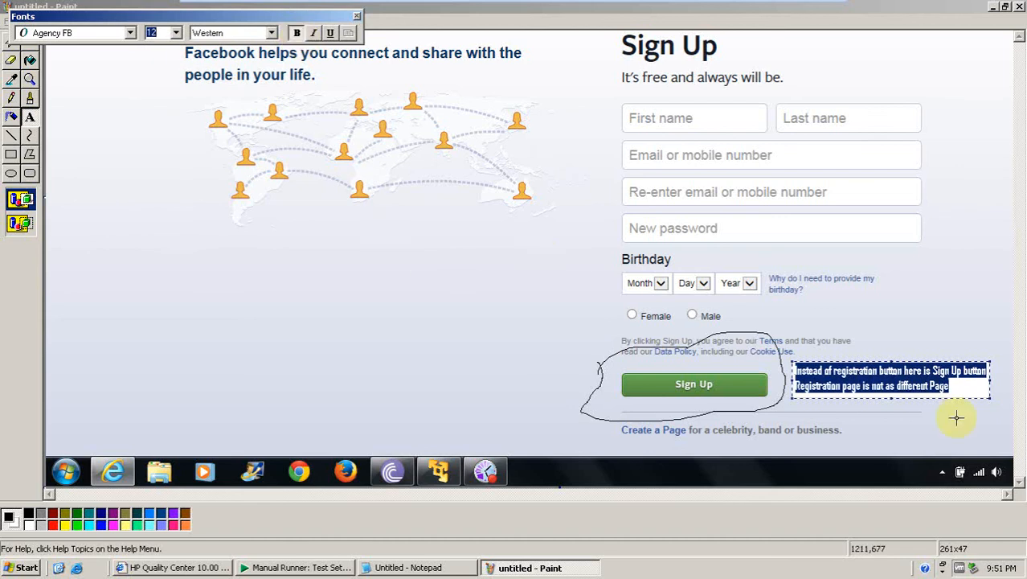
left_click_drag(989, 381, 1007, 378)
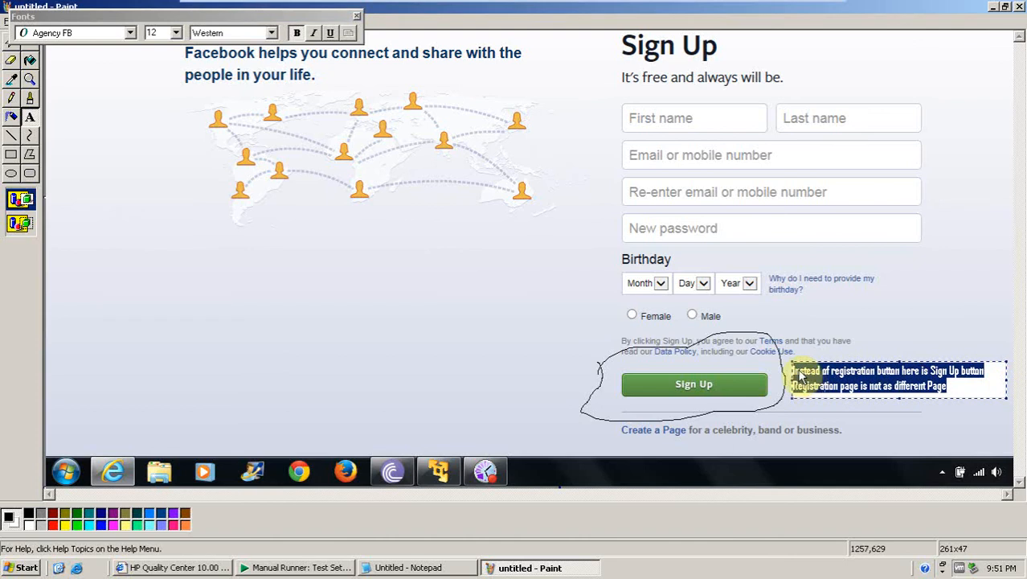
left_click(873, 296)
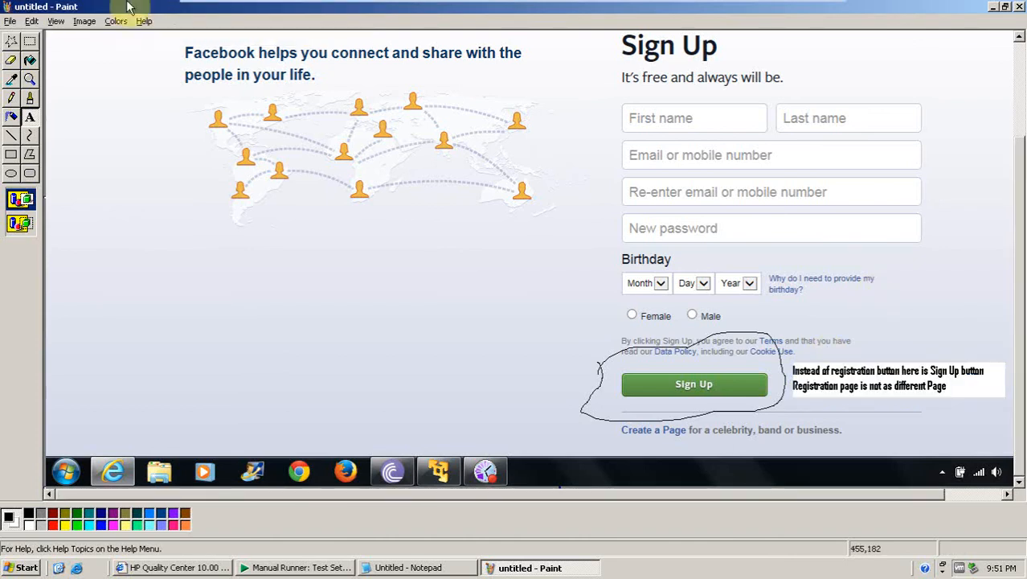
Save the annotated image to the Desktop as 'Registration 1' and close Paint.
left_click(10, 21)
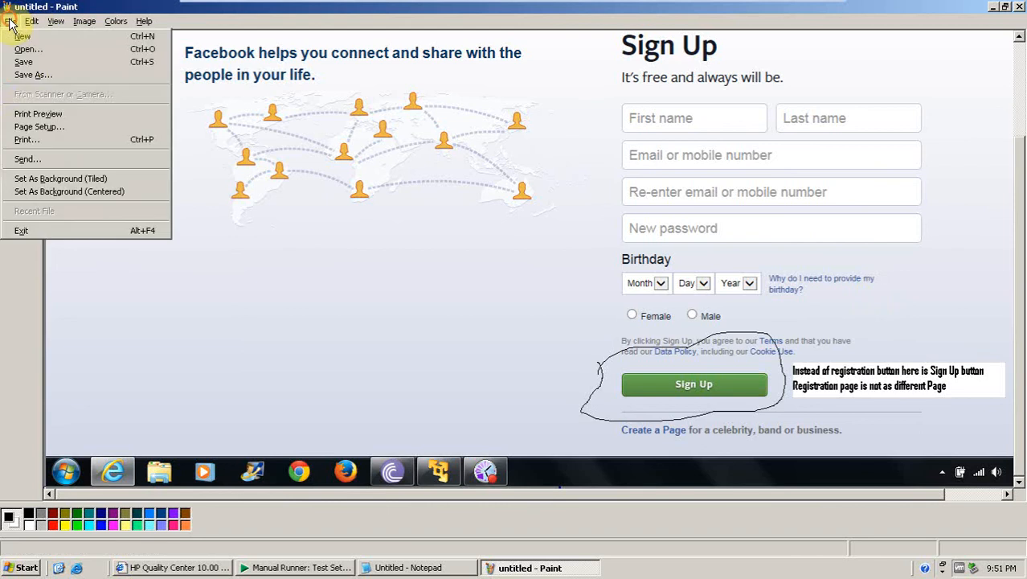
left_click(20, 75)
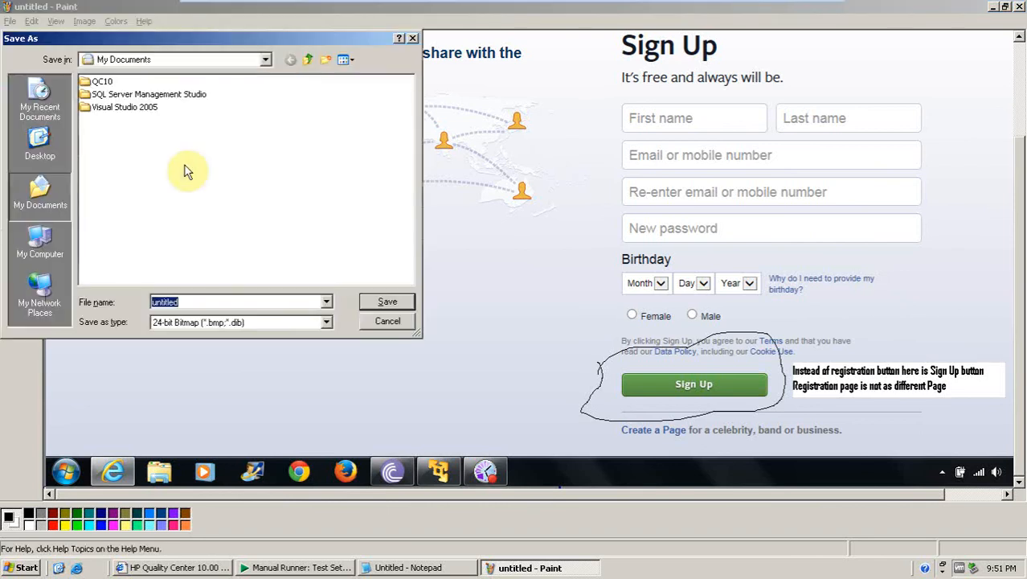
left_click(46, 151)
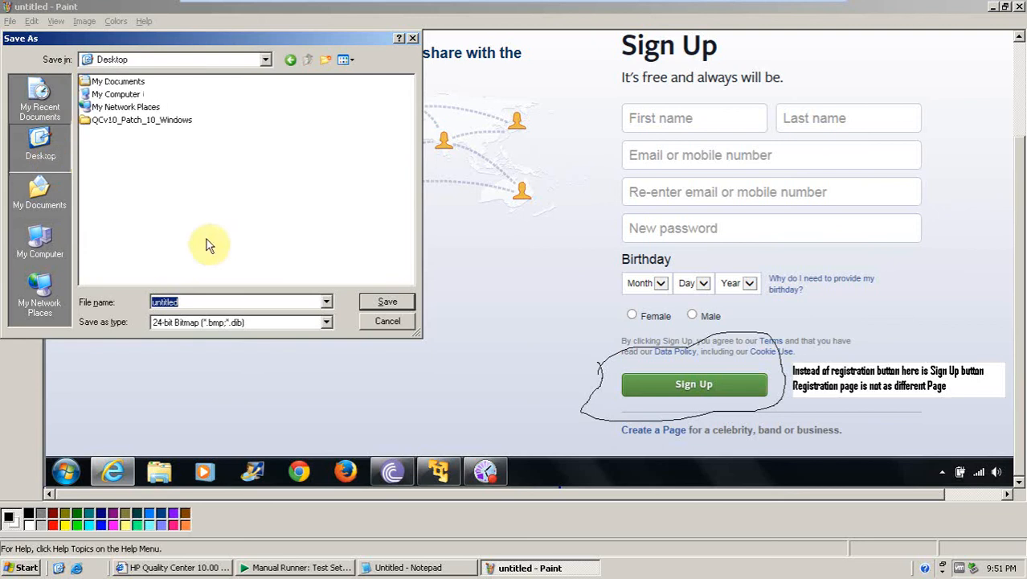
type("R")
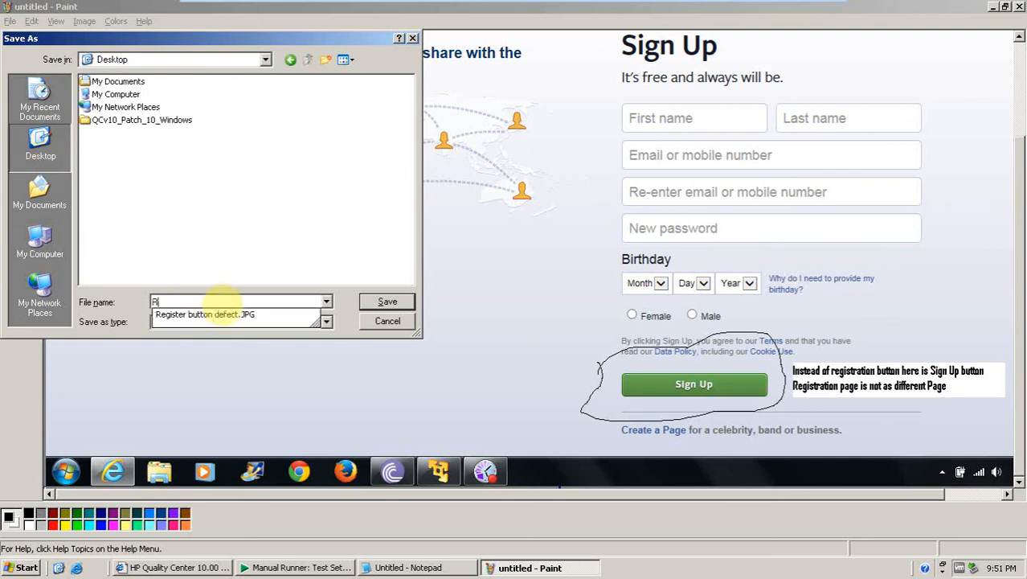
type("egistration ")
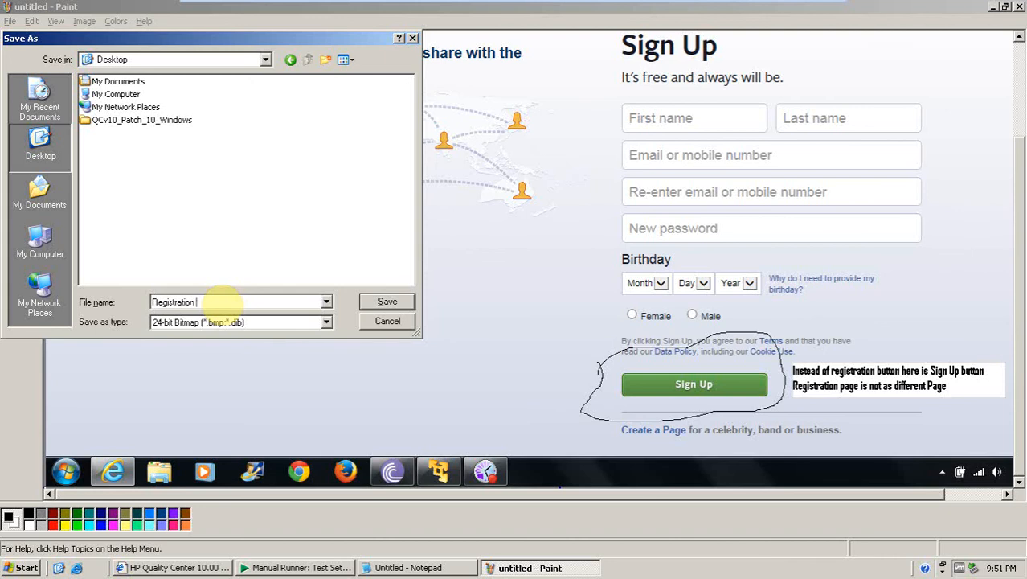
type("1")
left_click(375, 304)
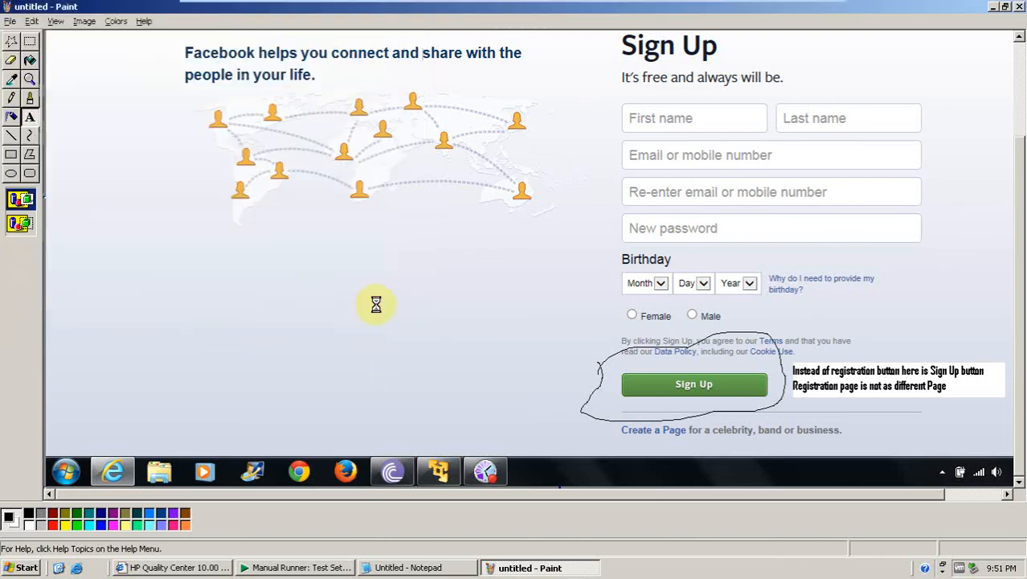
left_click(1018, 7)
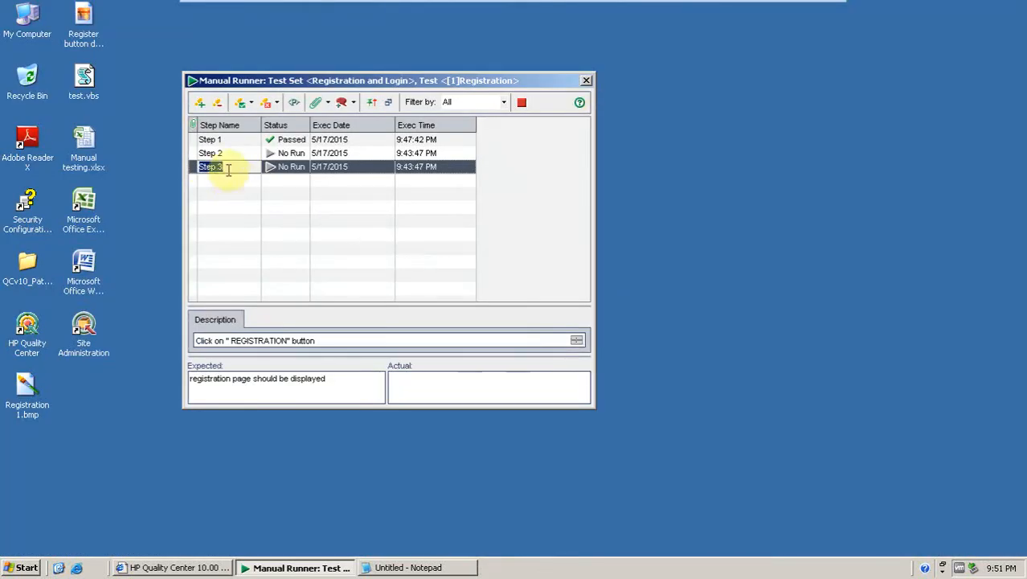
Enter Step 3's actual result: 'Not as Expected because instead of registration Sign Up button is there and Registration option in homepage instead of different page.'.
left_click(413, 385)
type("N")
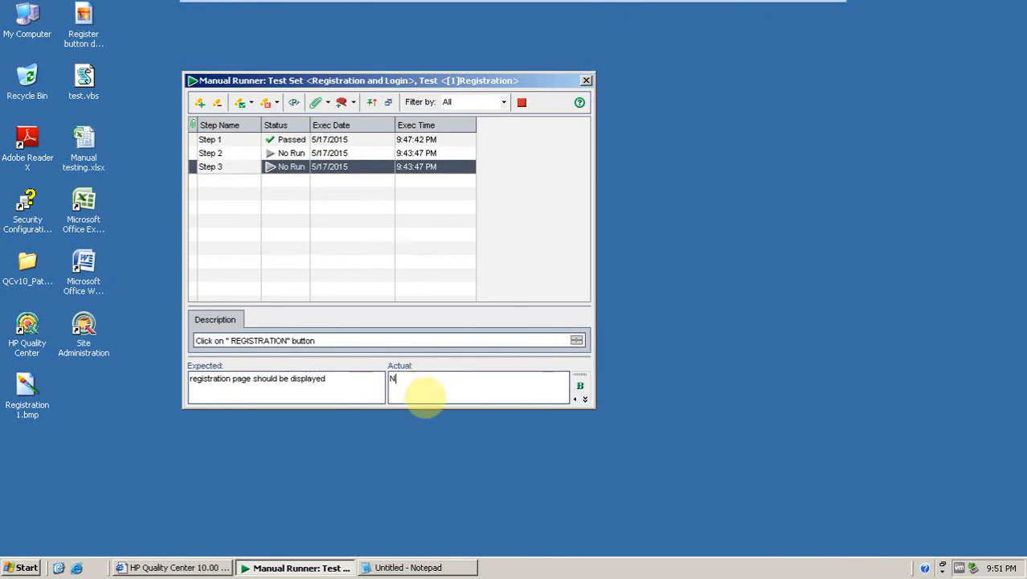
type("ot as Ex")
type("pecte")
type("d ahd")
key("BackSpace")
key("BackSpace")
key("BackSpace")
key("BackSpace")
type("because ")
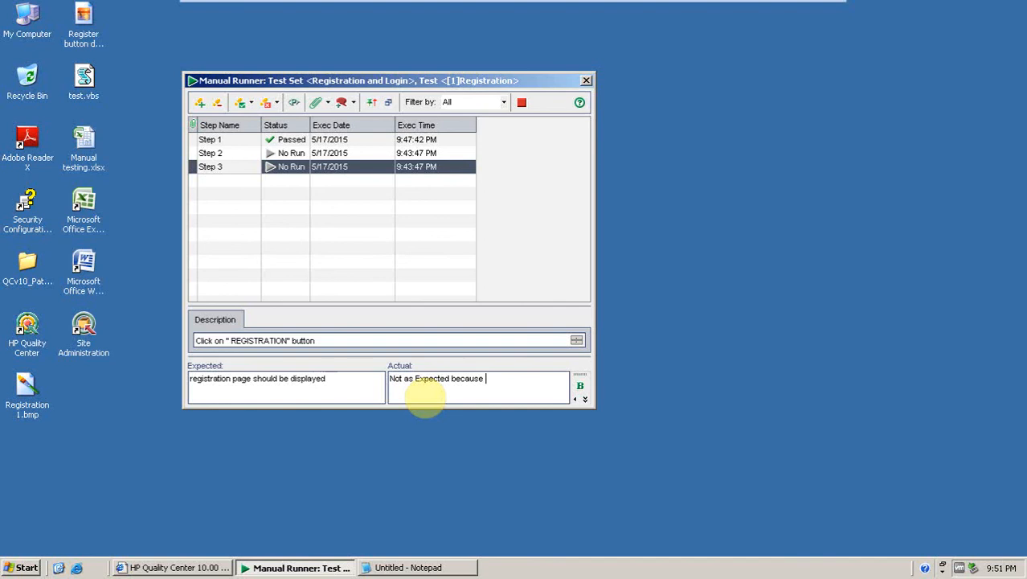
type("instead of registration")
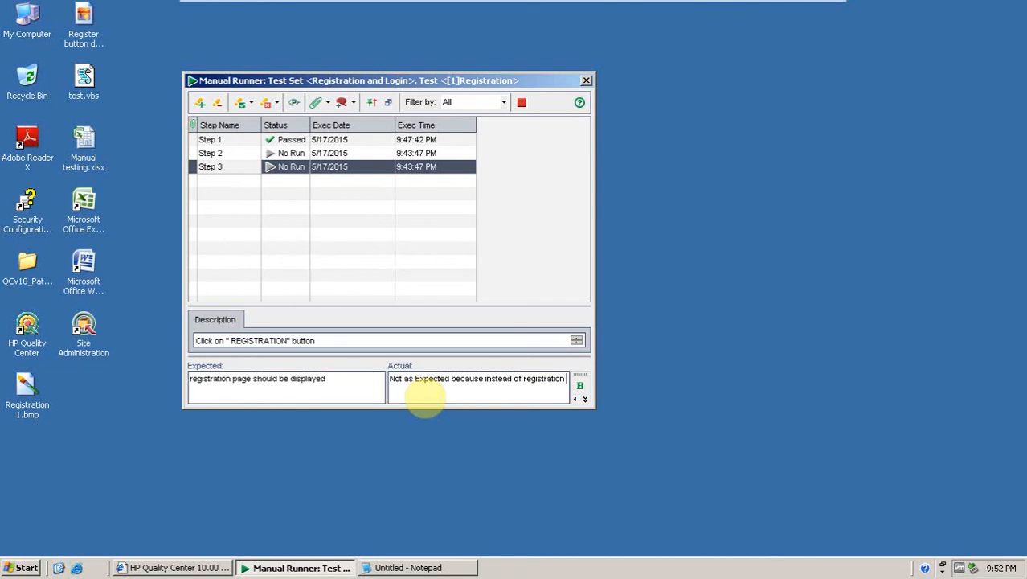
type(" Sign")
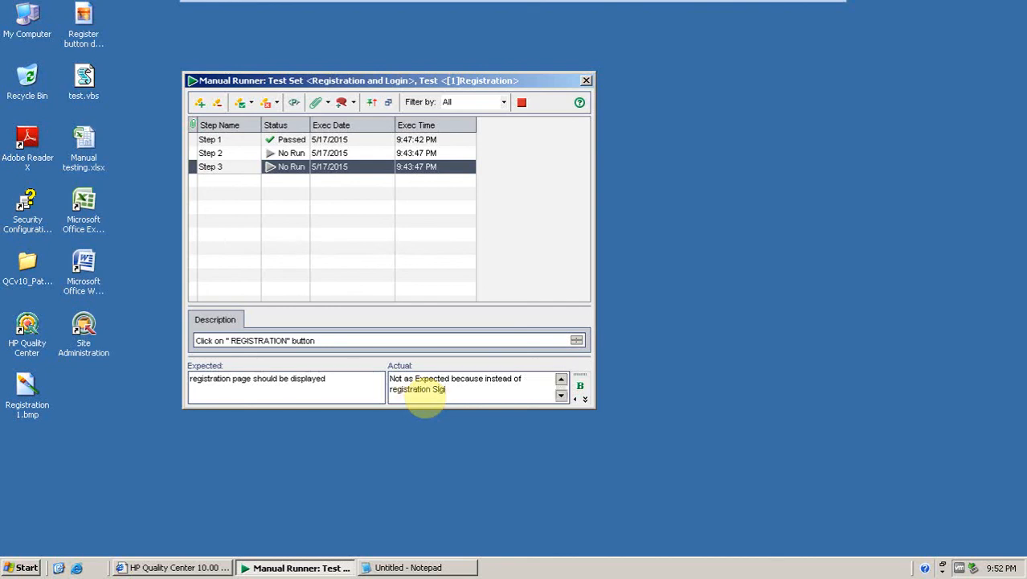
type(" Up button is there and Regis")
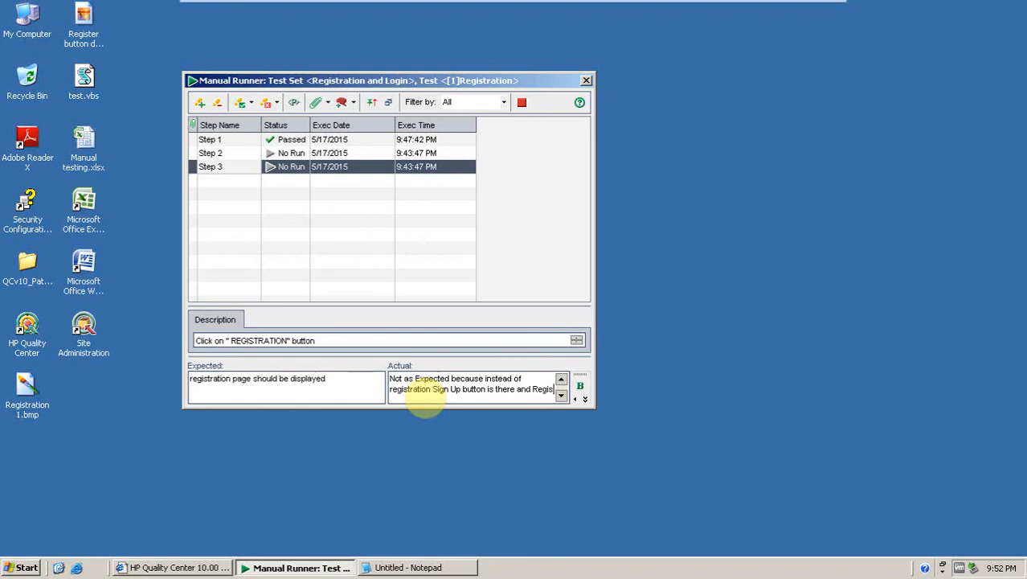
type("tral")
type("tion page")
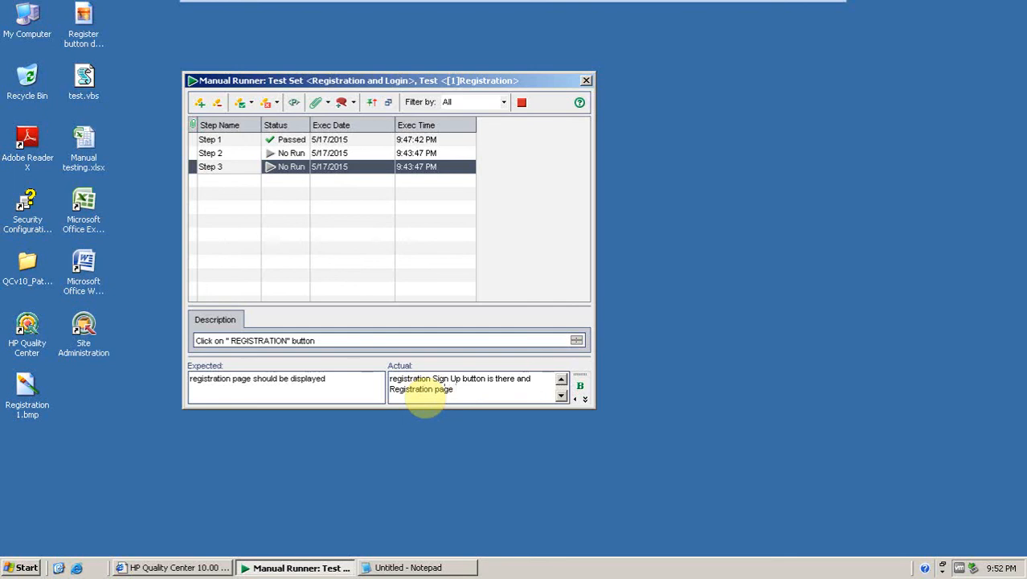
key("BackSpace")
key("BackSpace")
key("BackSpace")
key("BackSpace")
type("option in homepage instead of ")
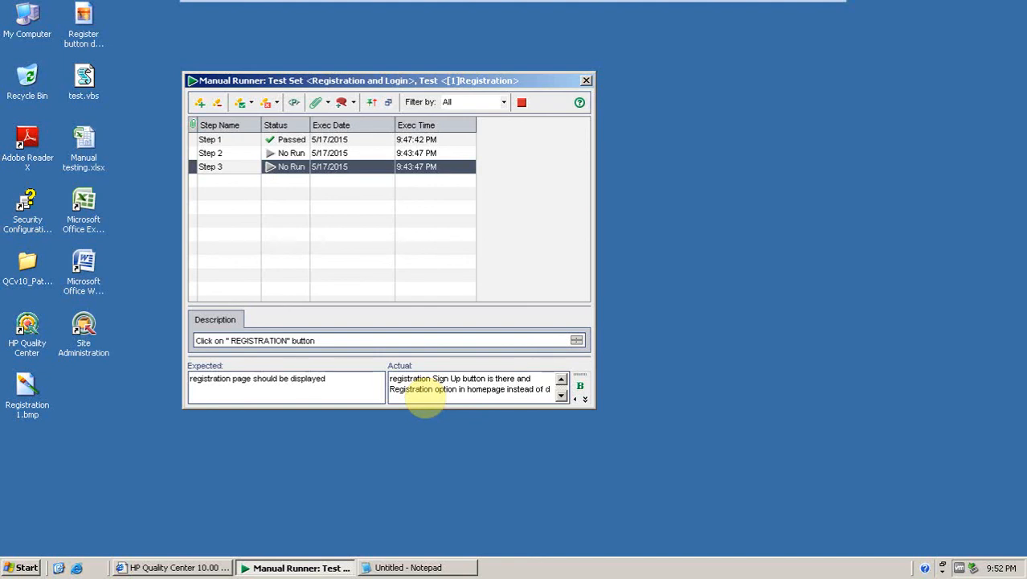
type("different ")
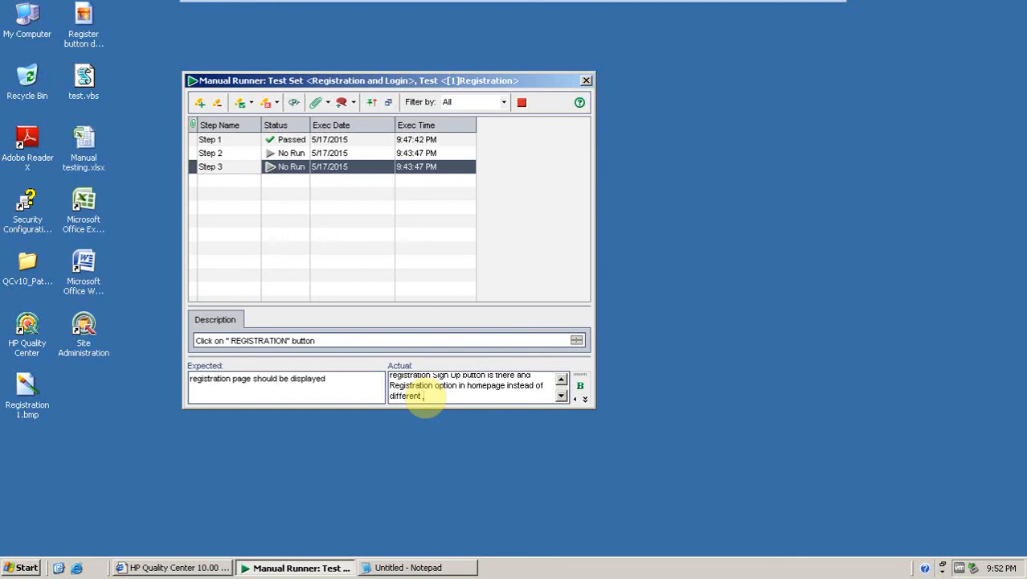
type("page.")
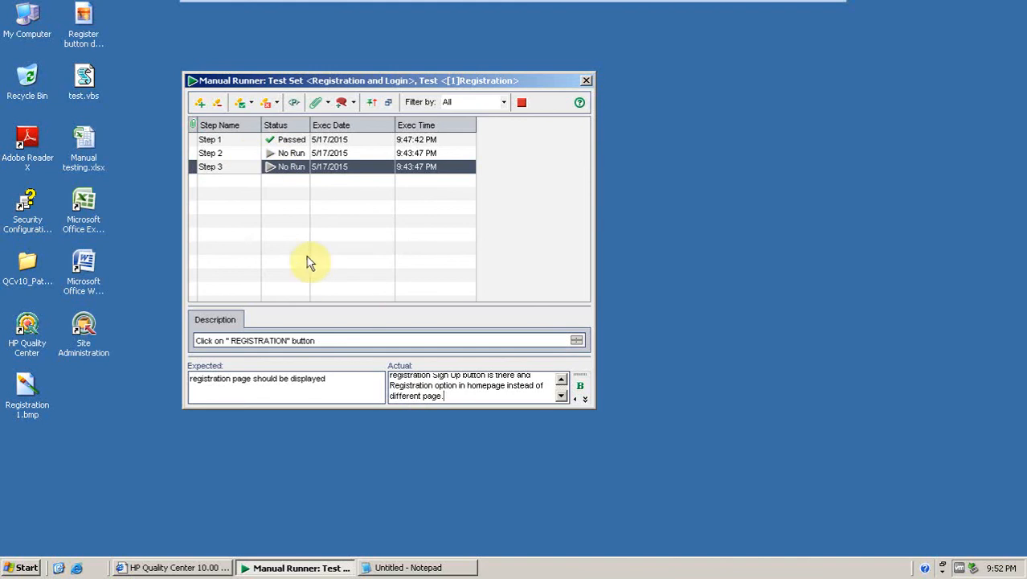
Set Step 3's status to Failed.
left_click(305, 172)
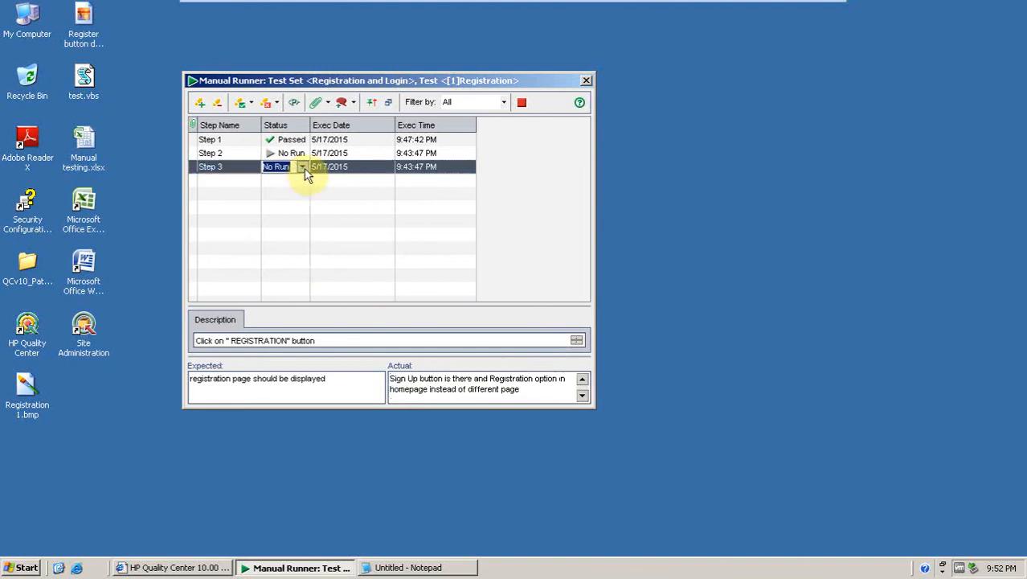
left_click(303, 168)
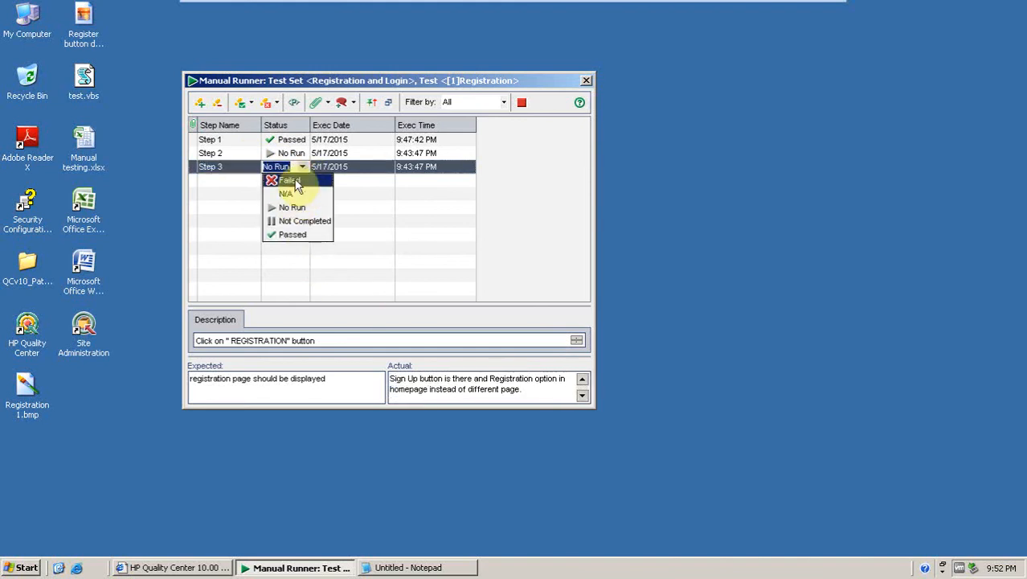
left_click(289, 181)
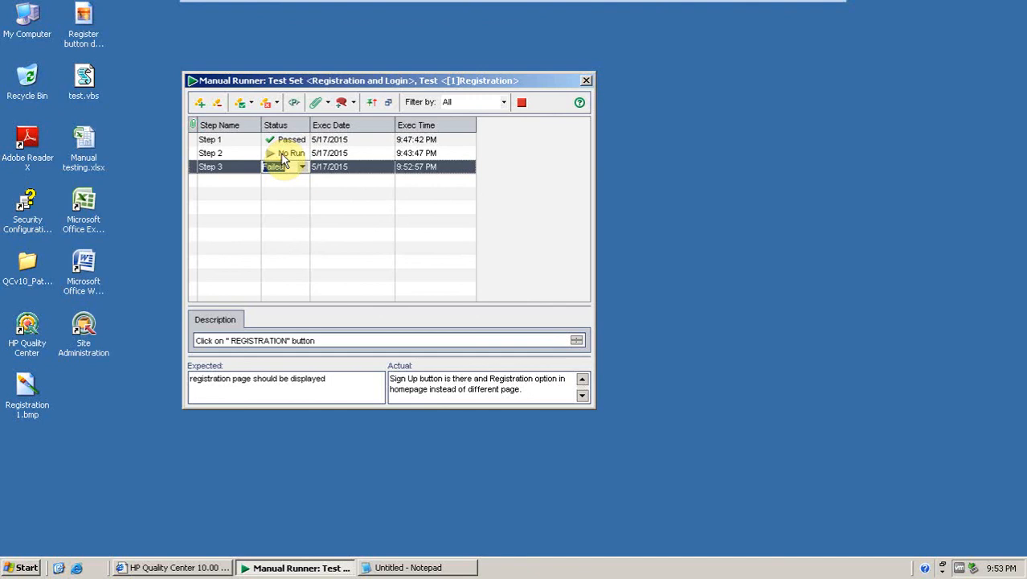
Open a new defect and enter the summary 'Facebook homepage> Registration Button> is not same name its as a Sign up and registration option in homepage…' ending 'as per the requirement'.
key("Up")
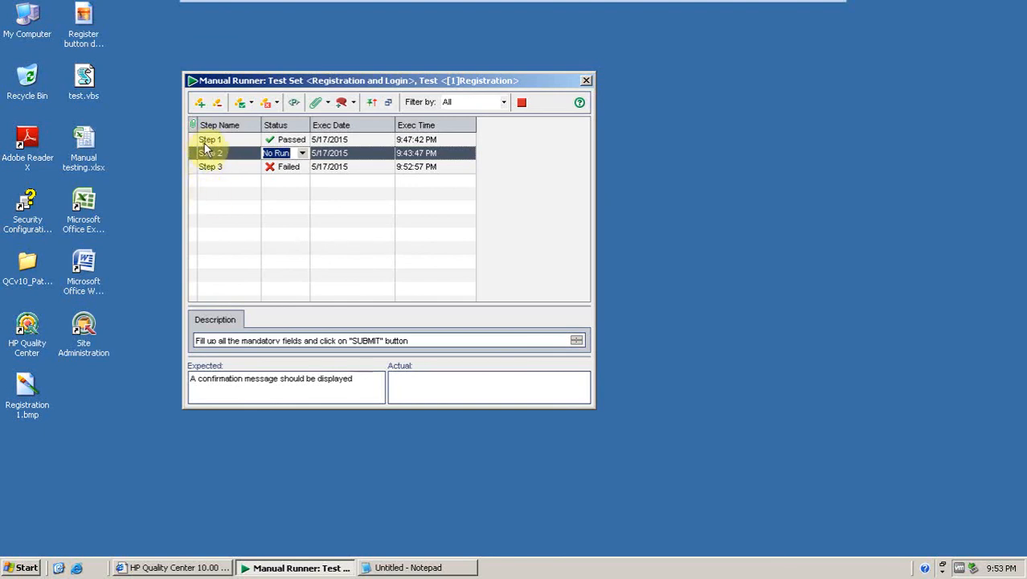
left_click(353, 103)
left_click(353, 120)
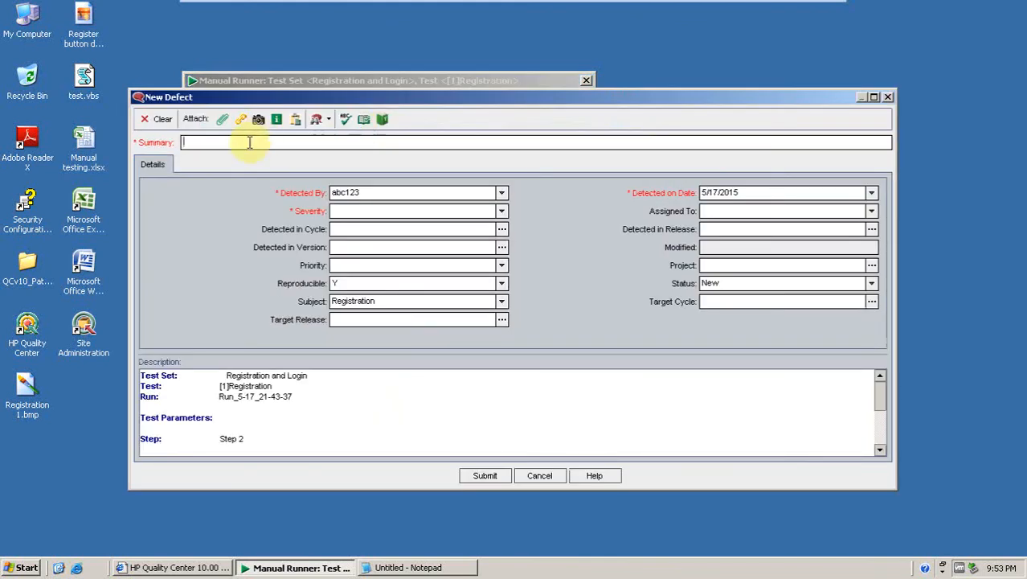
left_click(250, 142)
left_click(249, 142)
type("Fa")
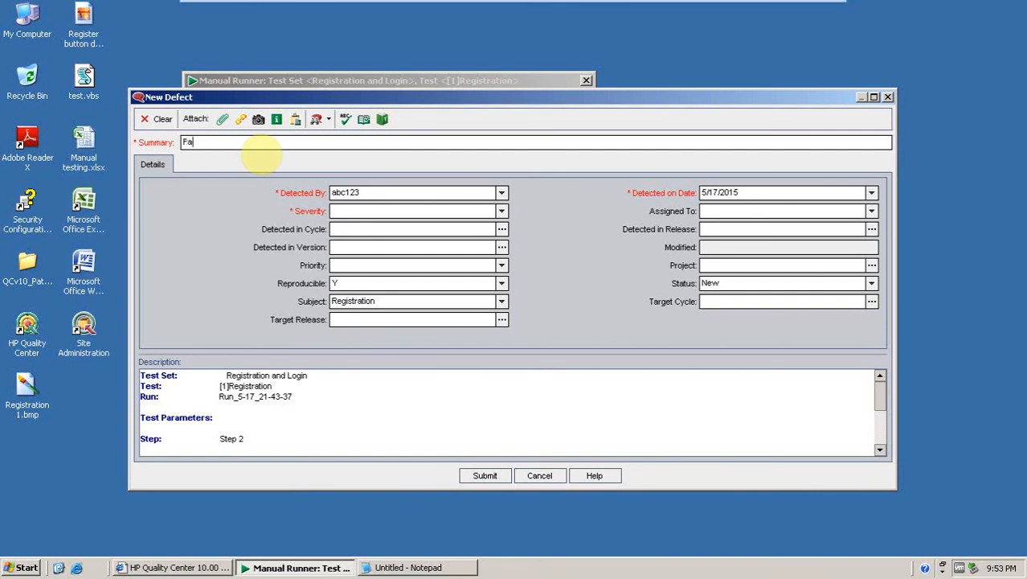
type("cebook homepage> Registr")
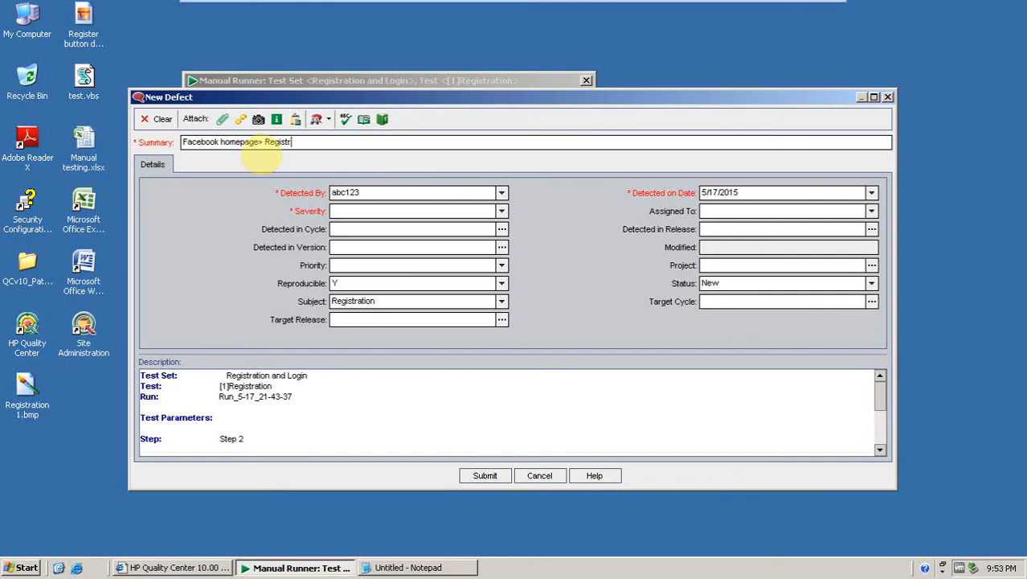
type("ation ")
type("Button")
type("> ")
type("is not")
type(" same ")
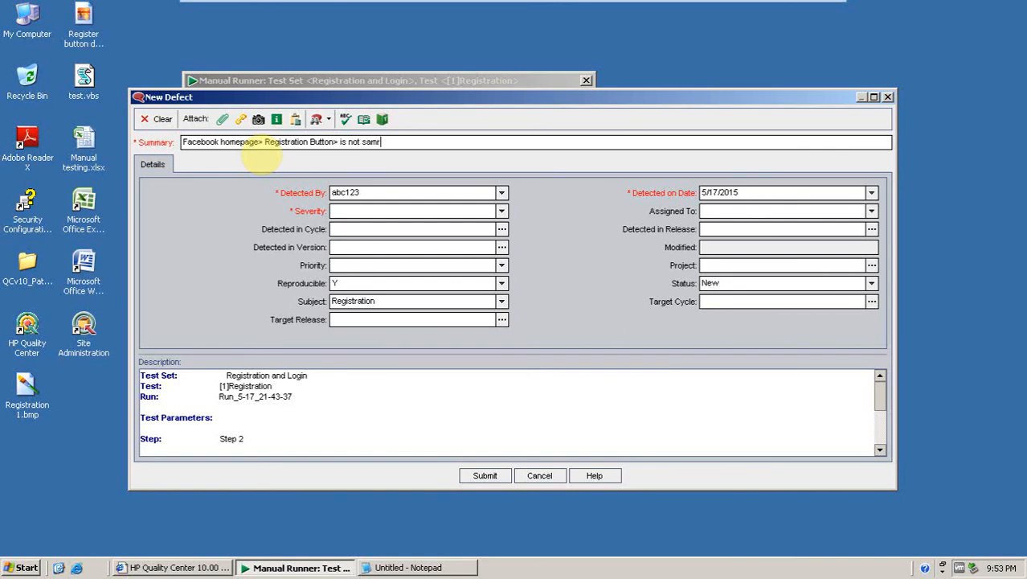
type("hame its as a Sign up and ")
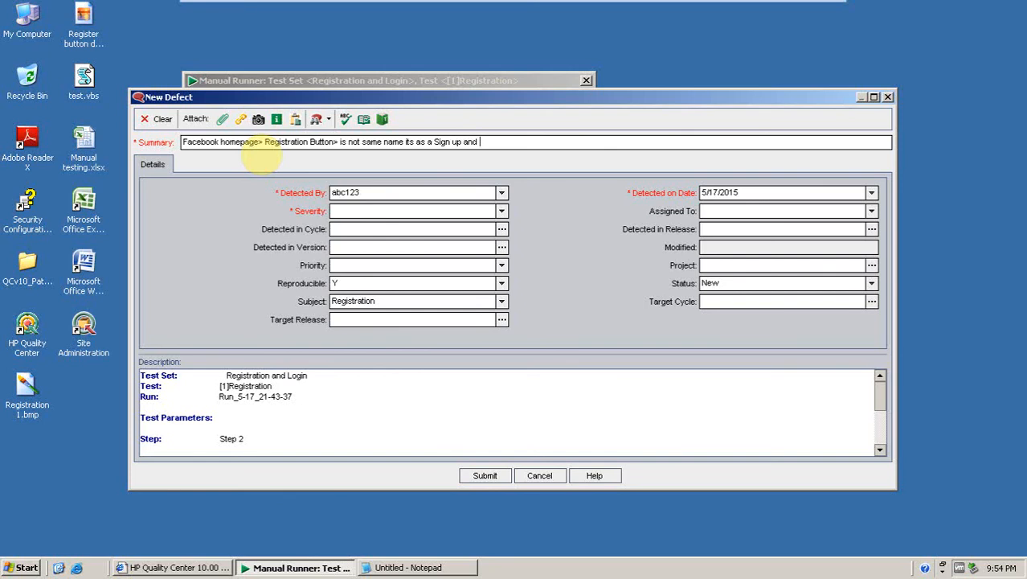
type("registration option in homep")
type("age ")
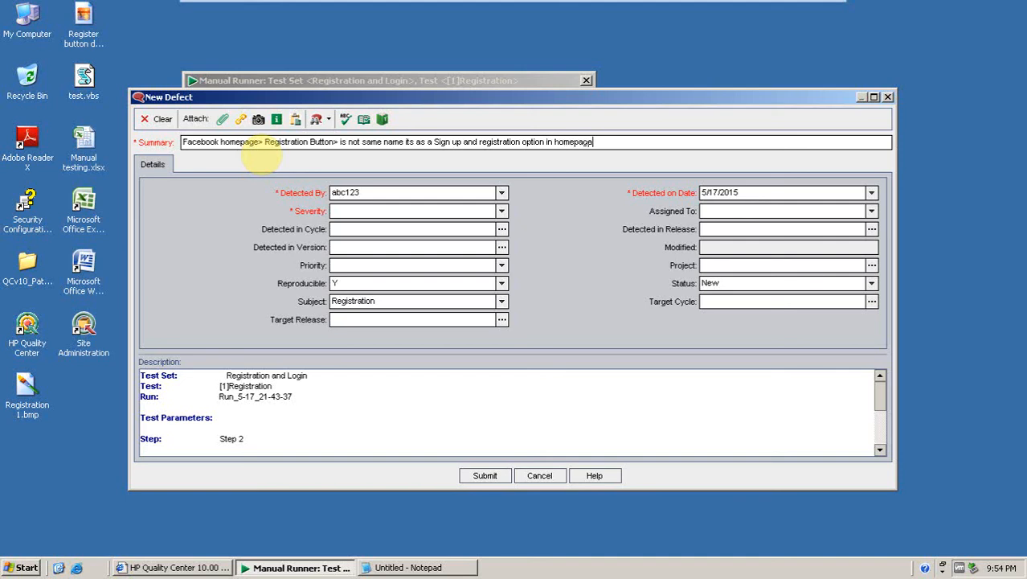
type("which is not expected as per th")
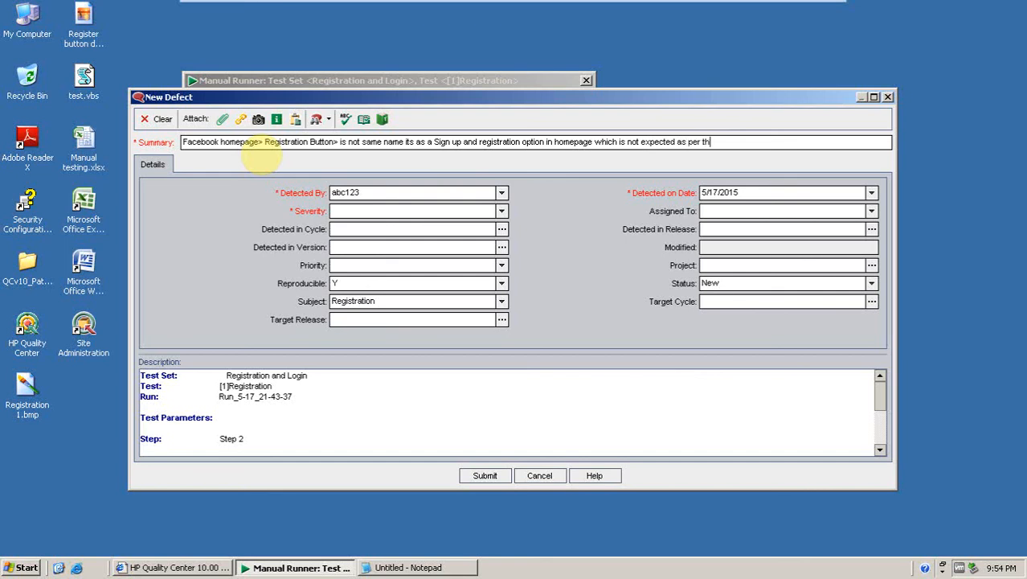
type("e requirement")
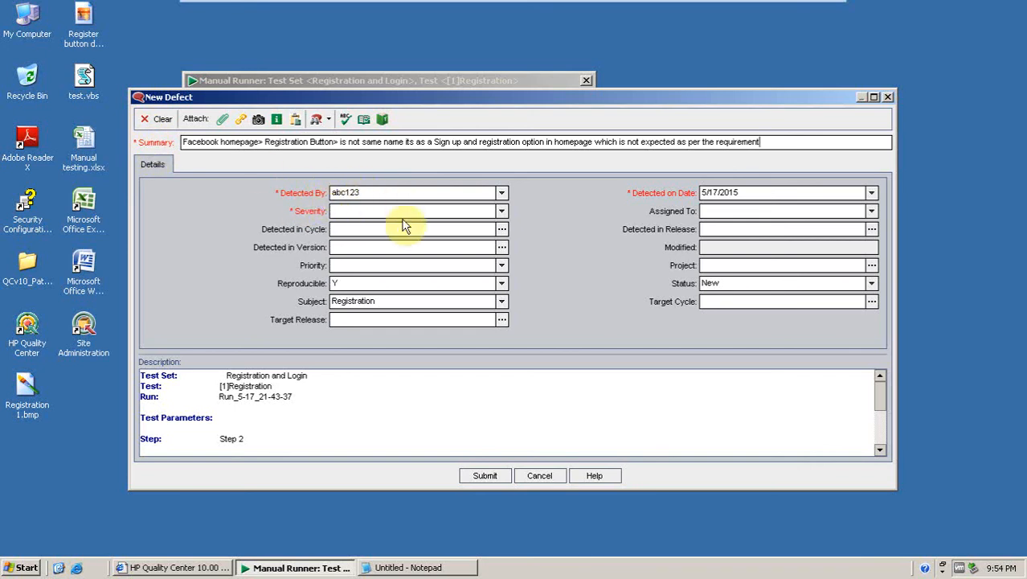
Set the defect's severity to 4-Very High and open the Assigned To user list.
left_click(501, 212)
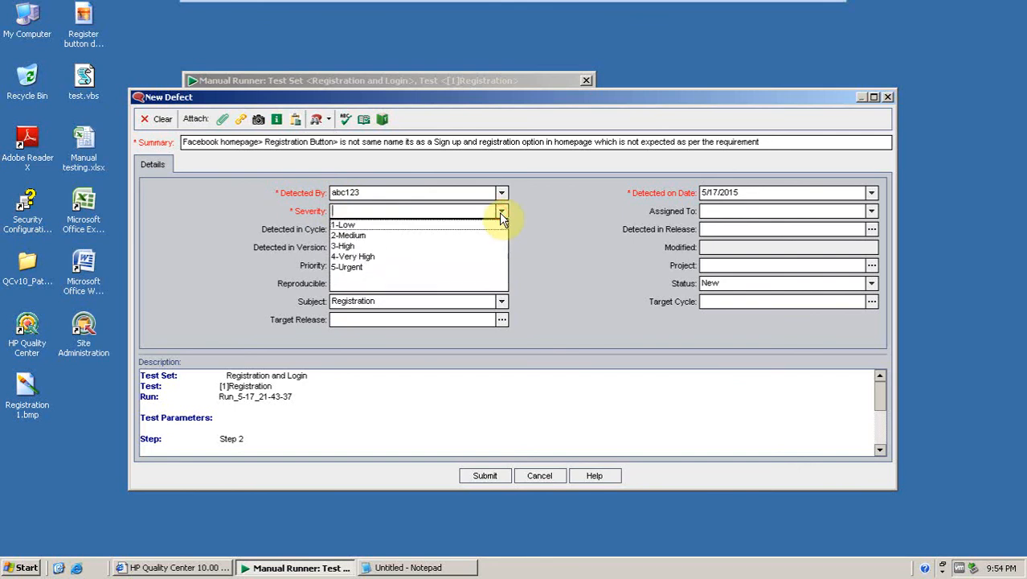
left_click(356, 257)
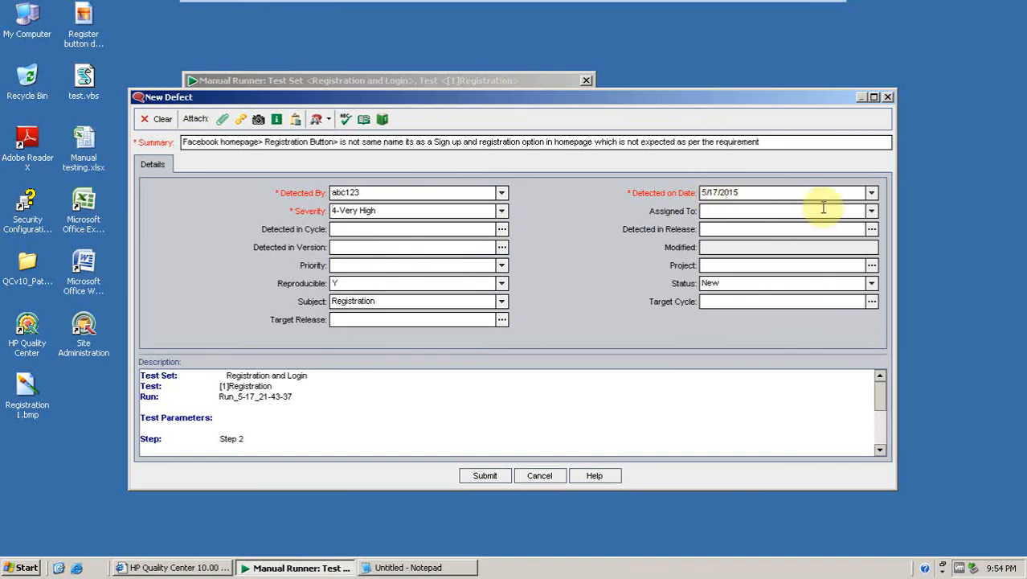
left_click(871, 210)
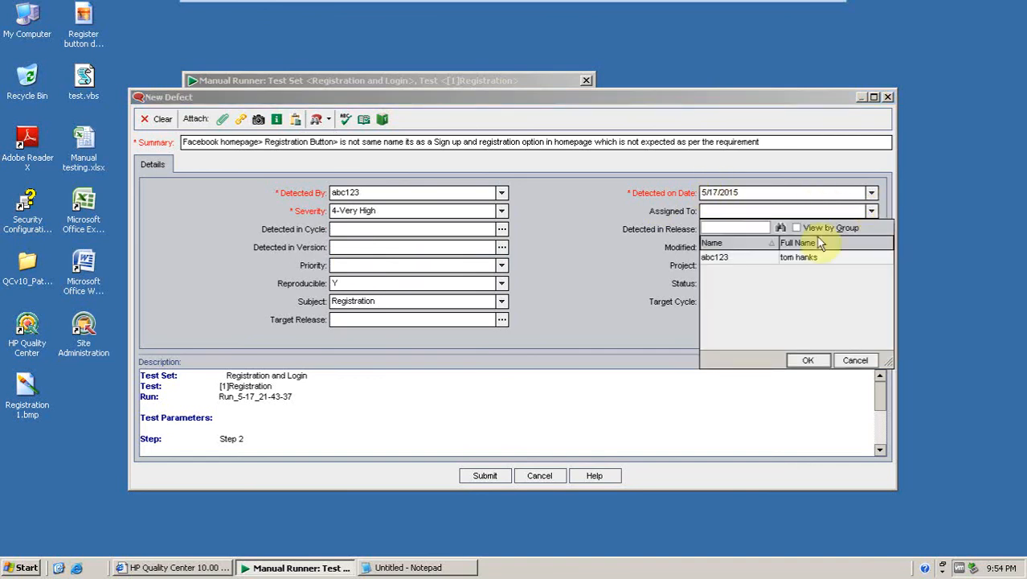
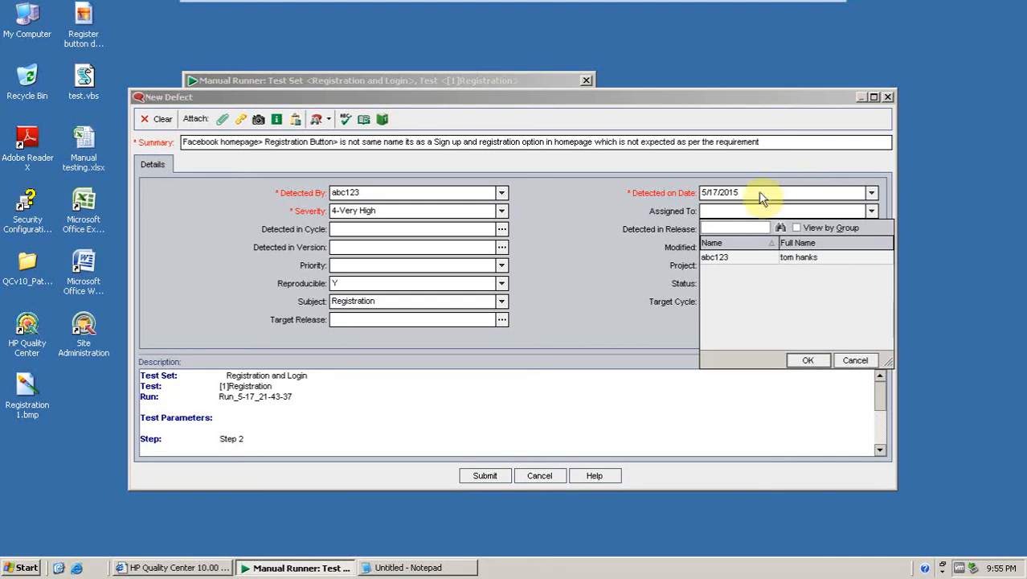
Set the defect's priority to 4-Very High and reselect New as its status.
left_click(587, 249)
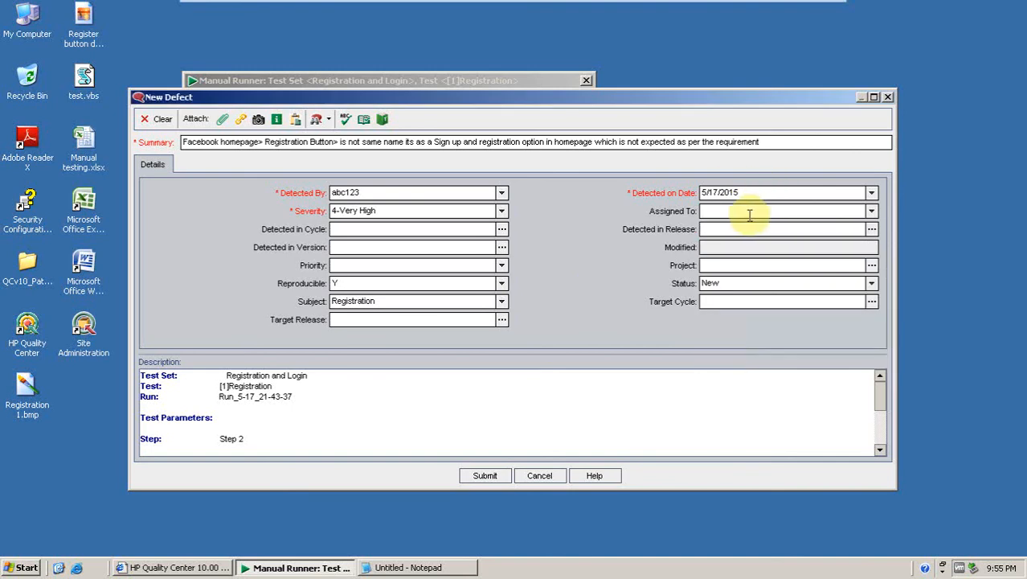
left_click(502, 265)
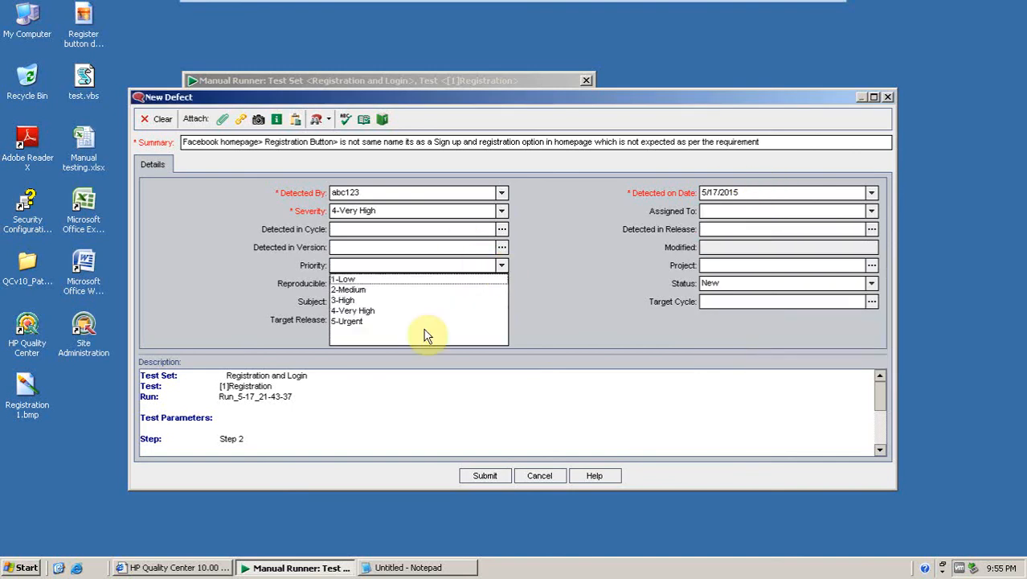
left_click(363, 312)
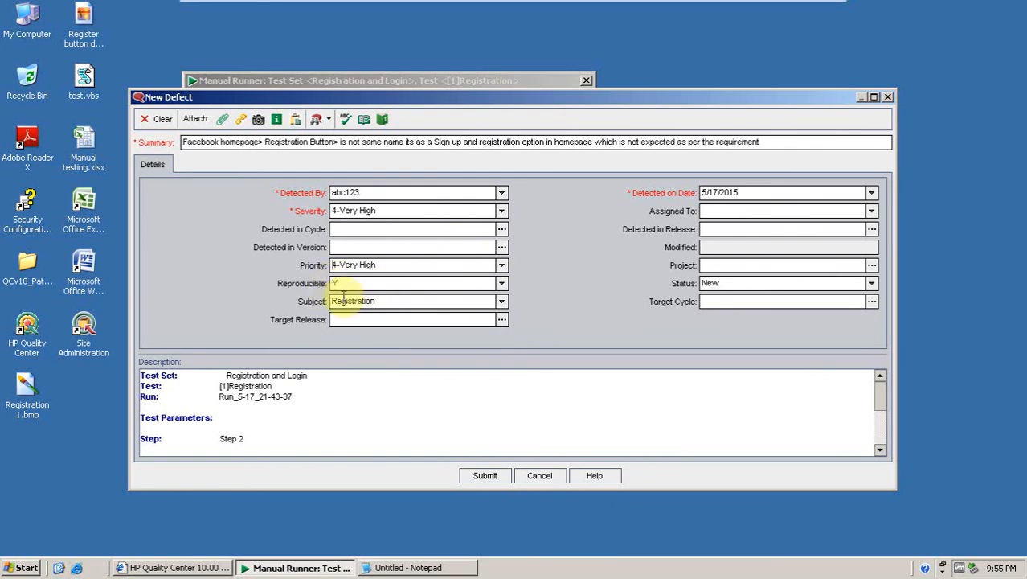
left_click(501, 283)
left_click(415, 309)
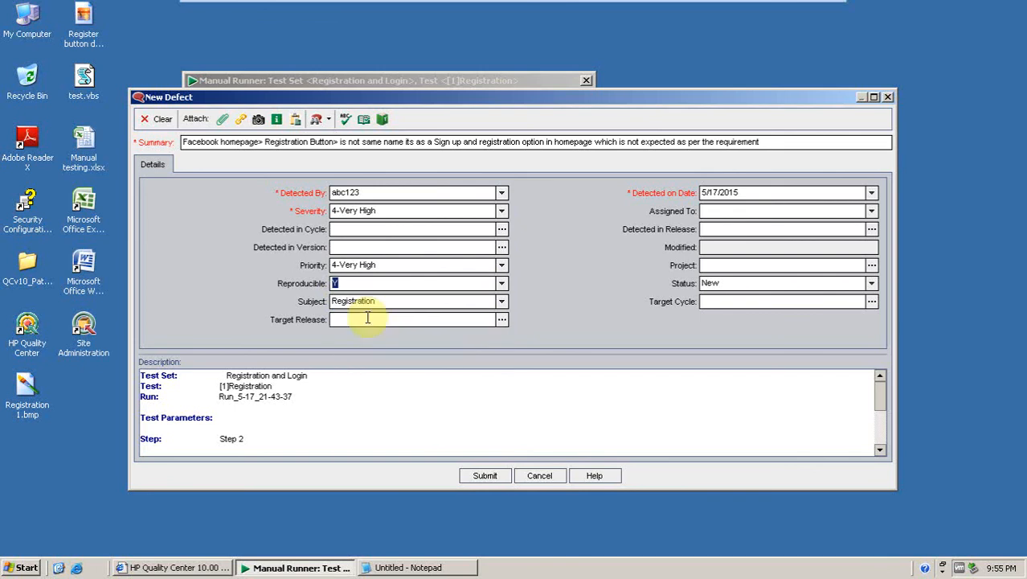
left_click(872, 283)
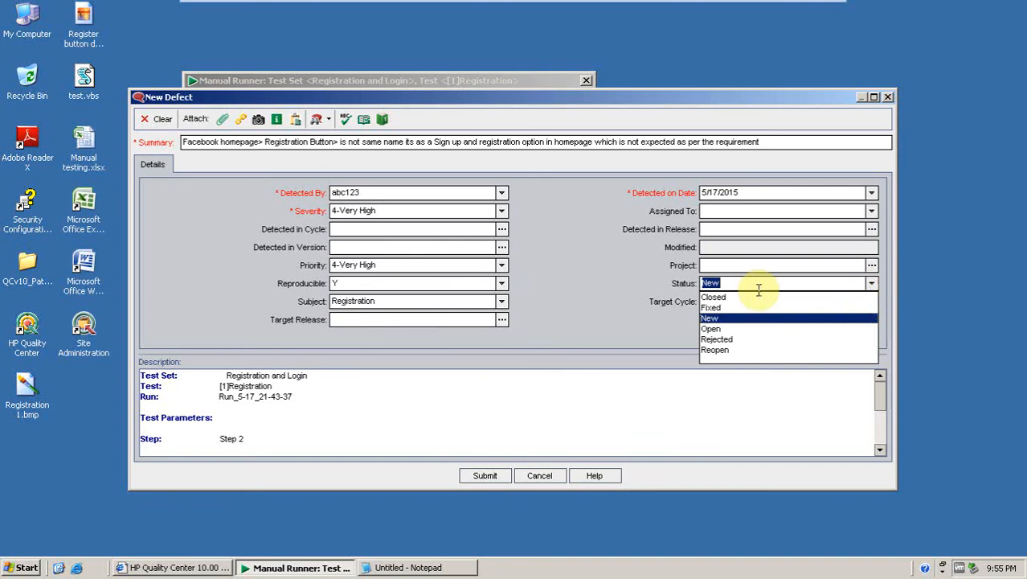
left_click(709, 319)
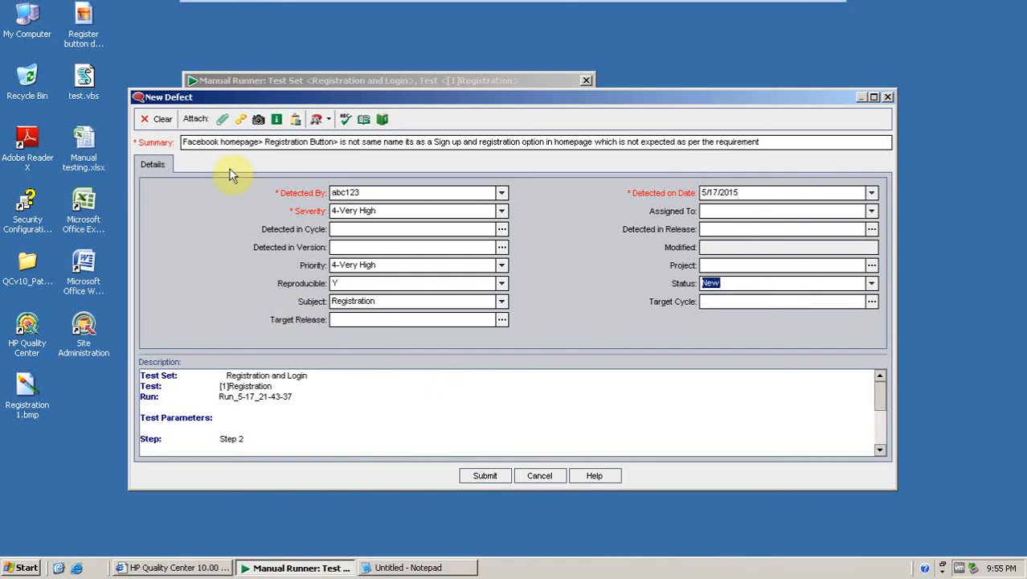
Attach the Registration 1.bmp screenshot to the defect and submit it.
left_click(223, 119)
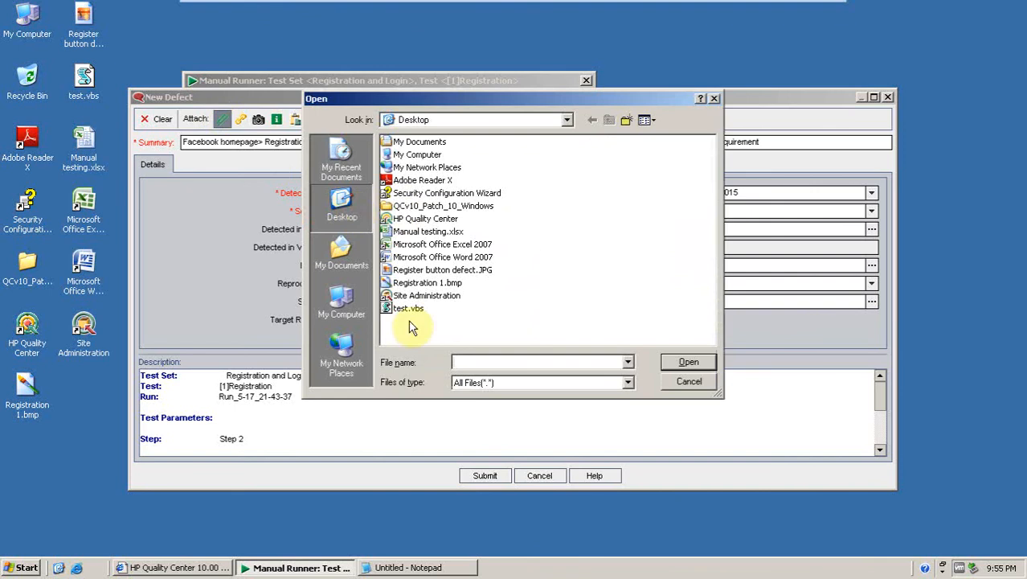
left_click(416, 285)
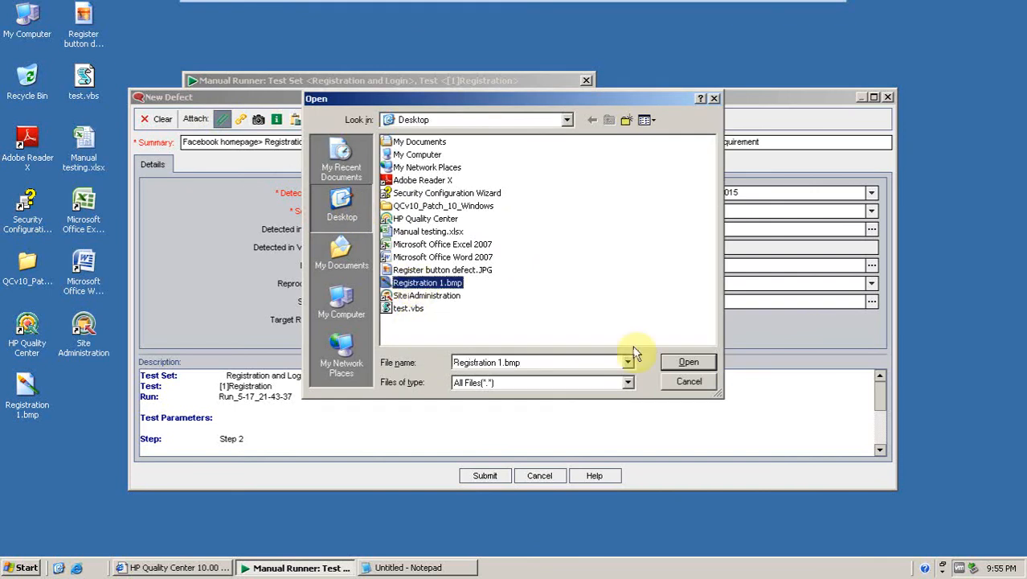
left_click(676, 364)
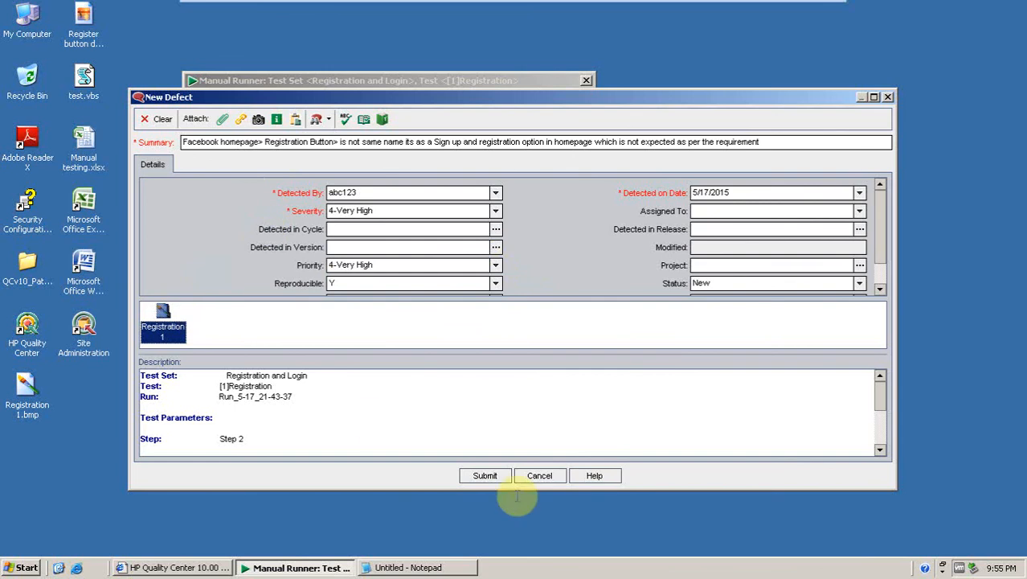
left_click(477, 476)
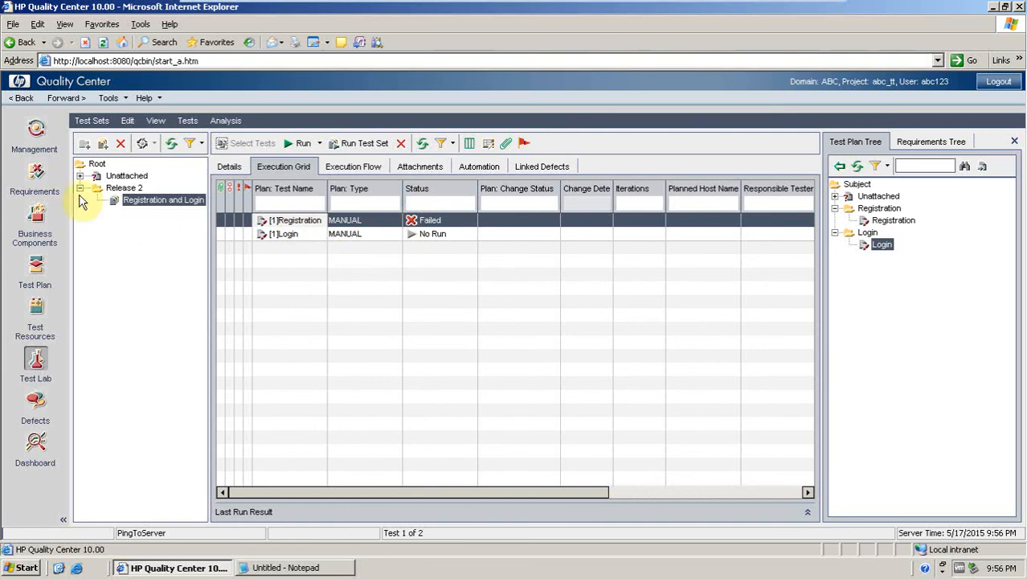
Refresh the requirements tree to review the Registration requirement's coverage status.
left_click(48, 181)
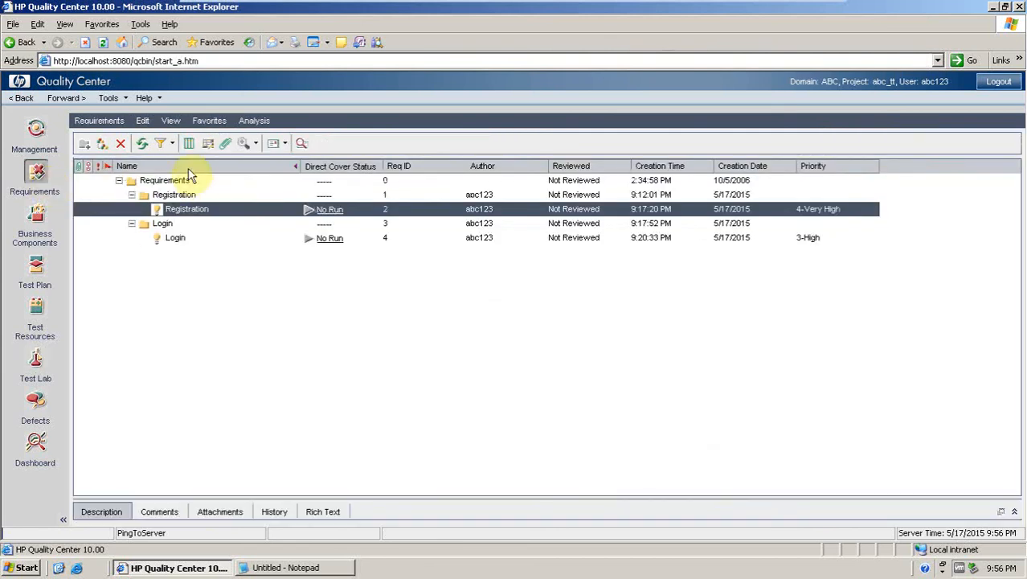
left_click(142, 143)
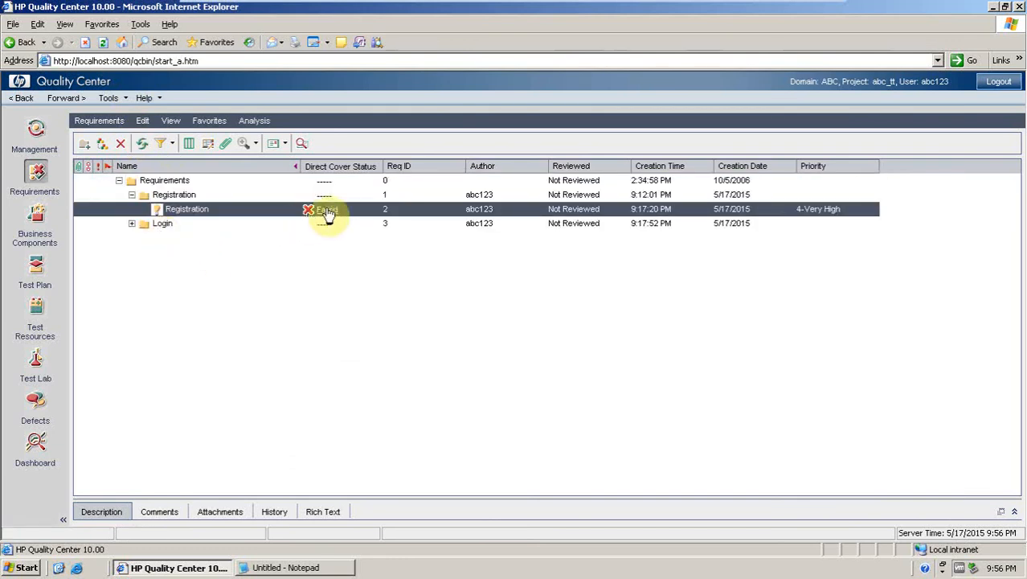
left_click(132, 224)
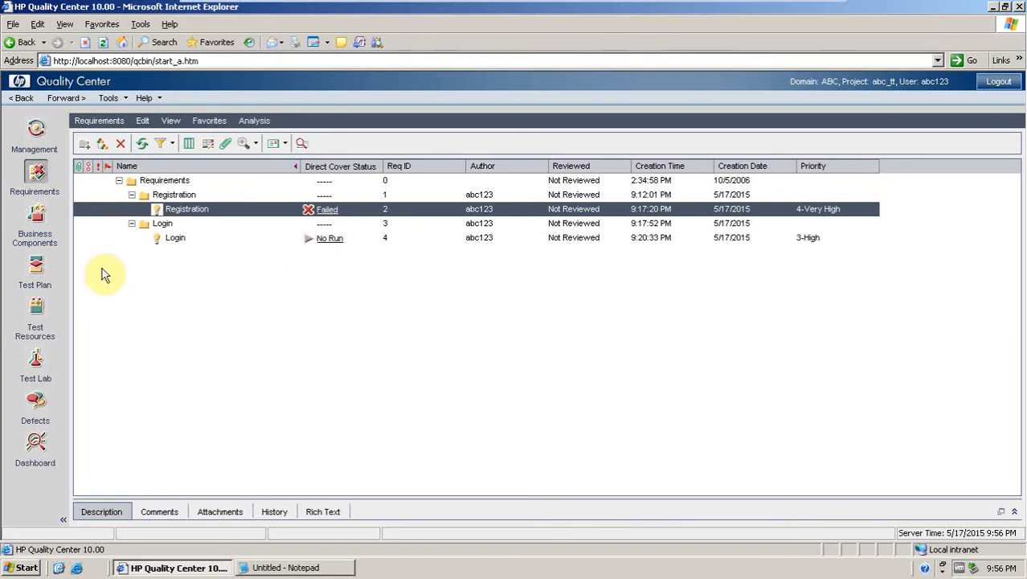
Open the submitted defect in the Defects module and set its status to Open.
left_click(35, 366)
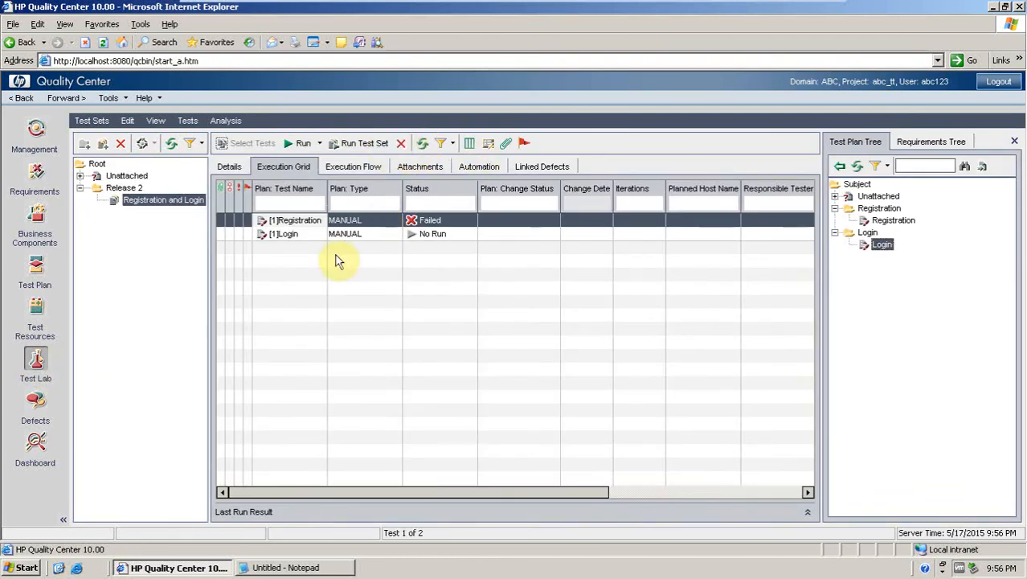
left_click(34, 410)
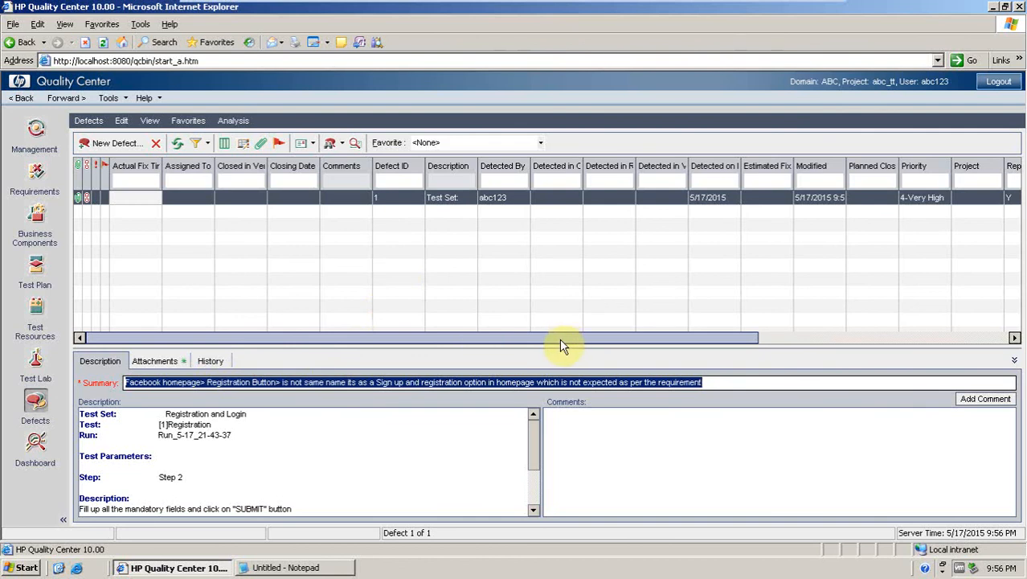
left_click_drag(559, 337, 910, 337)
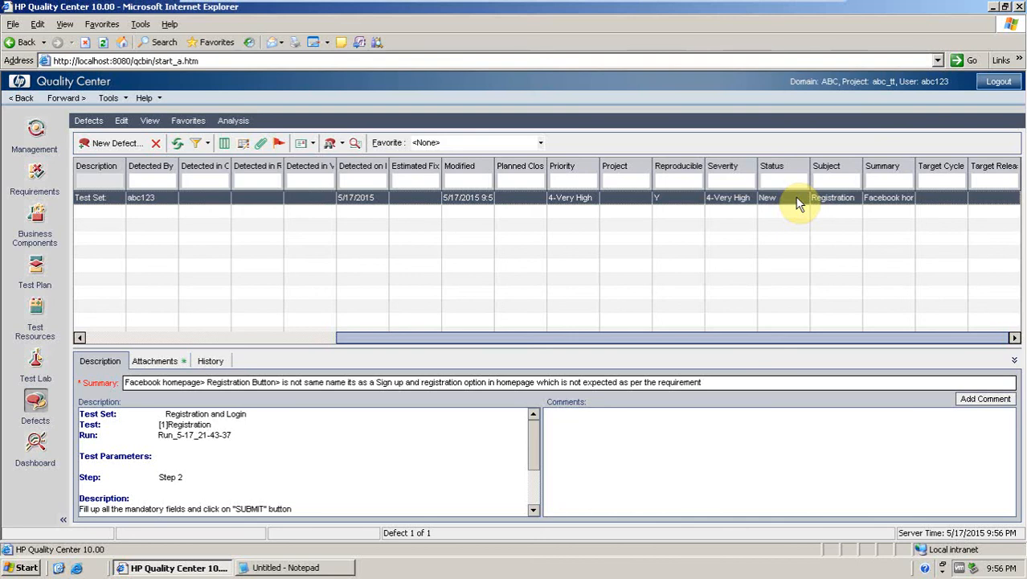
left_click(797, 201)
left_click(803, 197)
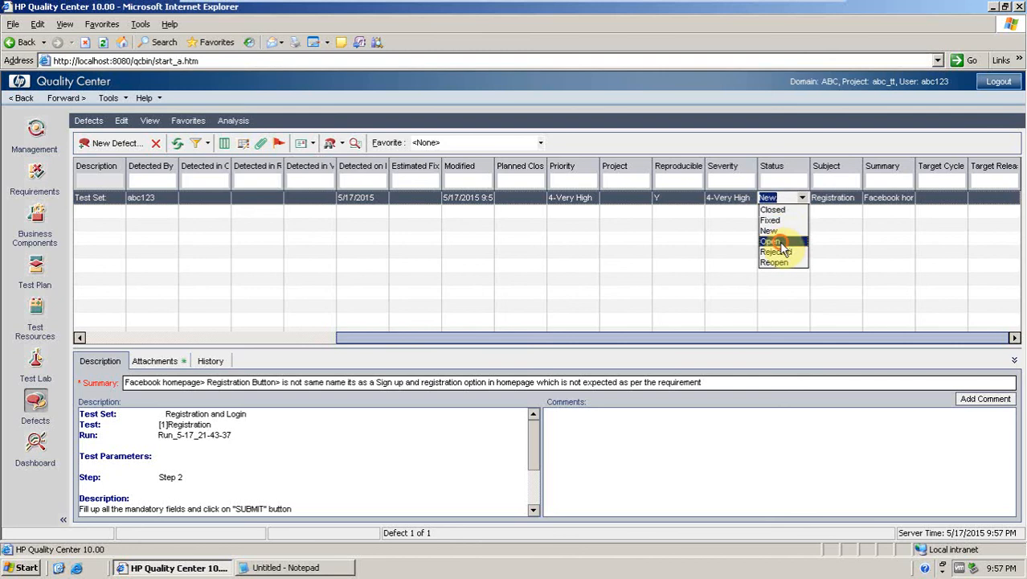
left_click(781, 243)
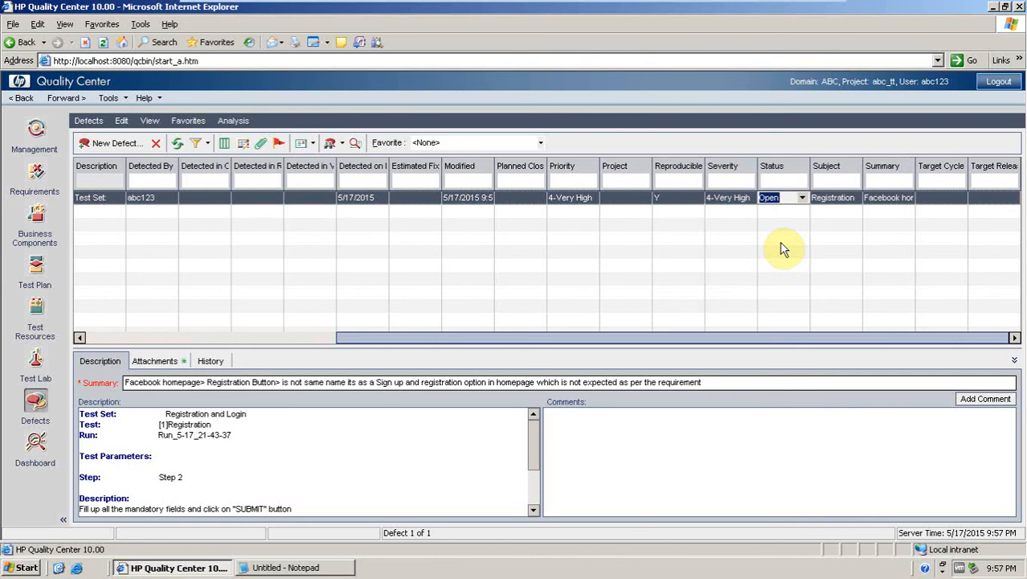
Change the defect's status to Fixed.
left_click(802, 200)
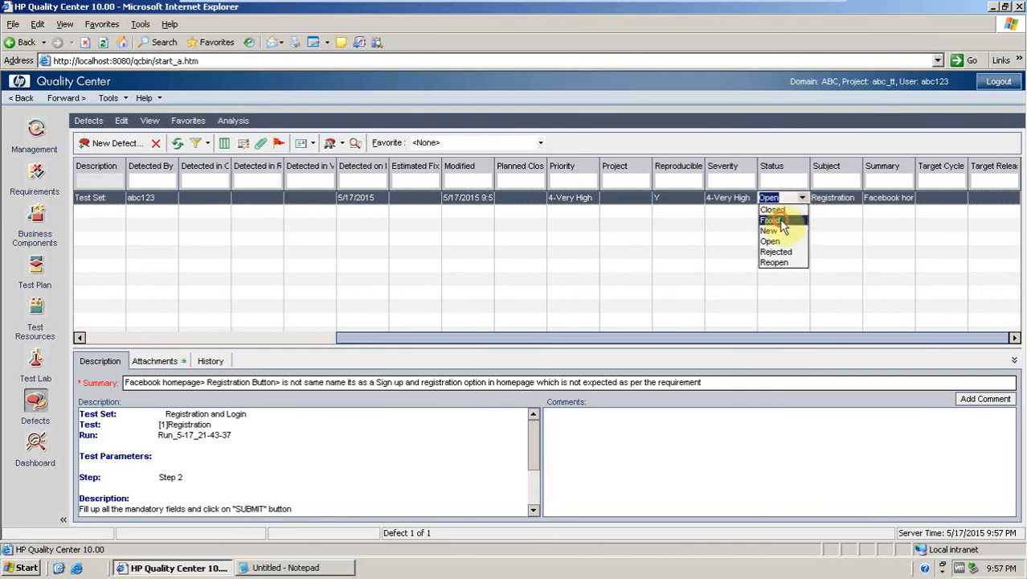
left_click(781, 221)
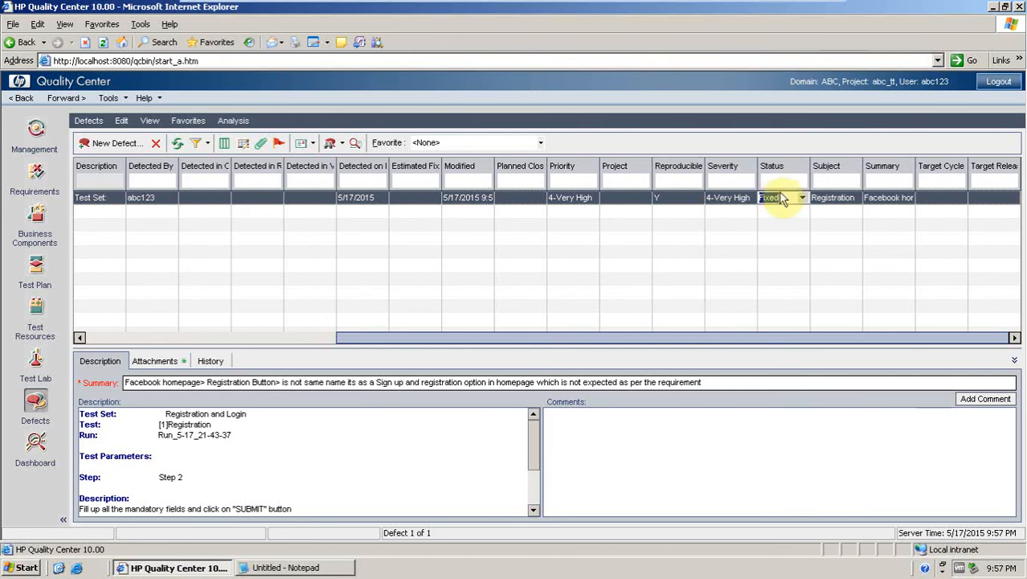
double_click(776, 197)
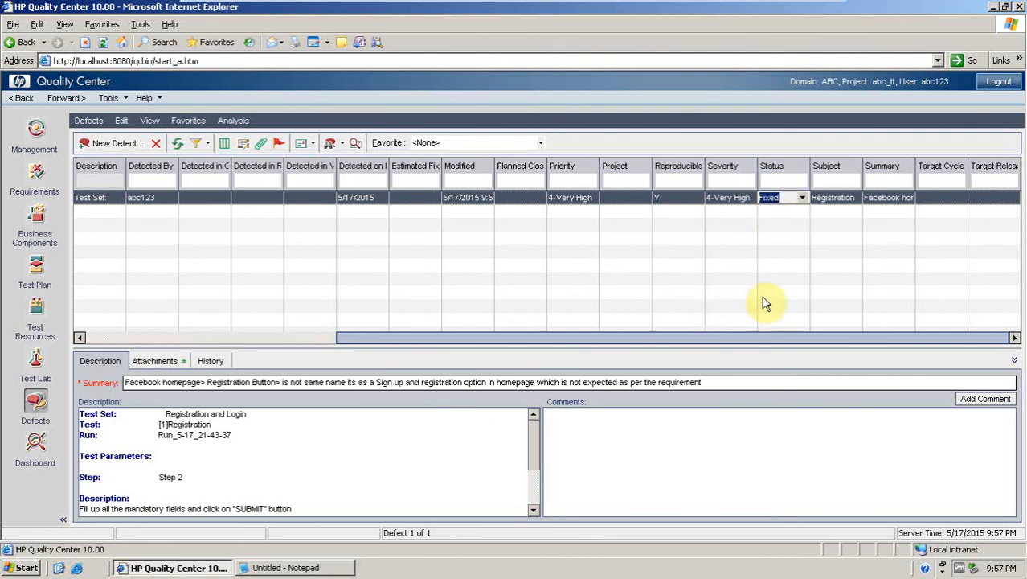
left_click(802, 197)
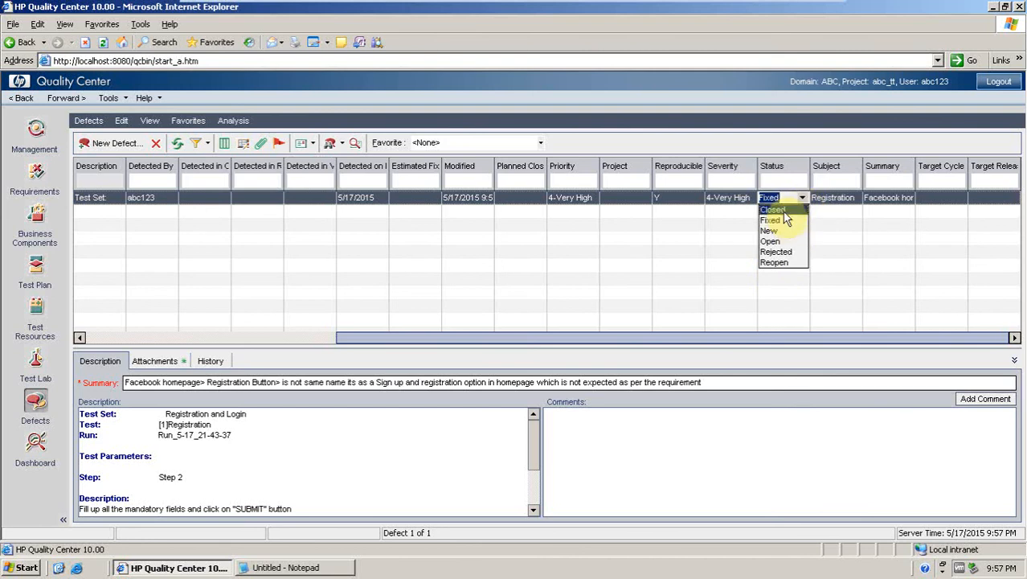
left_click(728, 250)
left_click(802, 199)
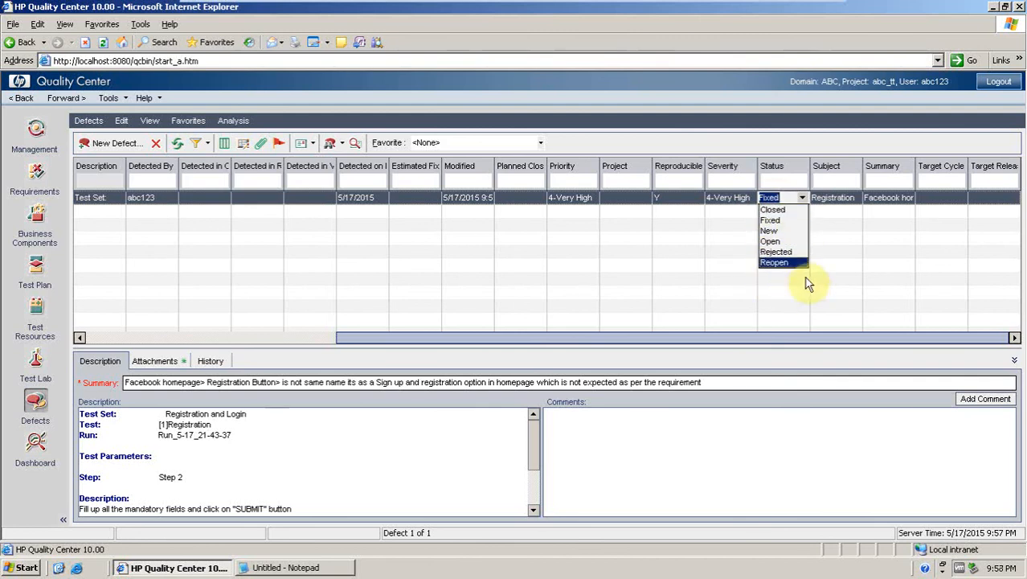
left_click(716, 278)
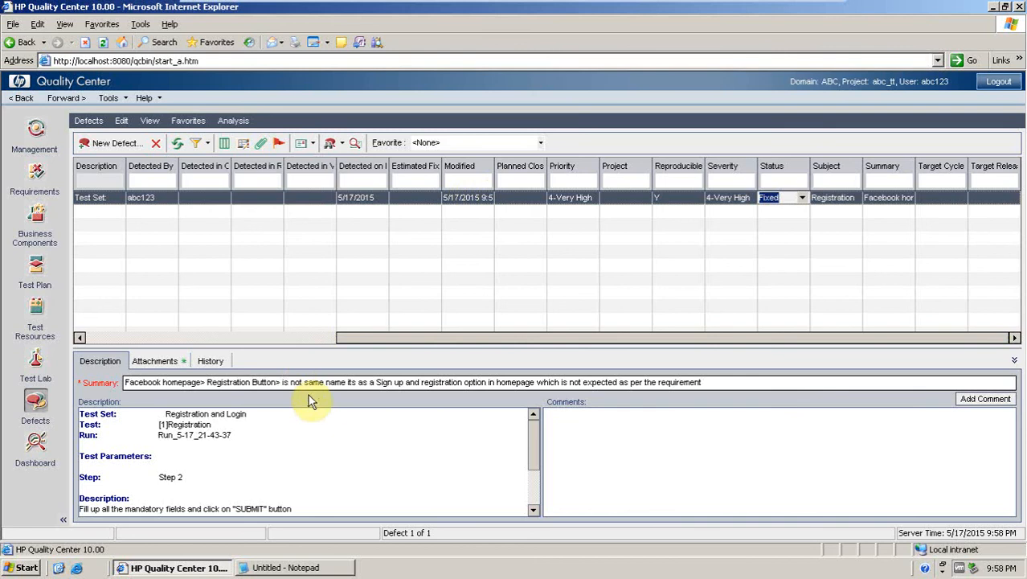
Generate a Standard Defect Report from the Defects module and scroll through it.
left_click(35, 443)
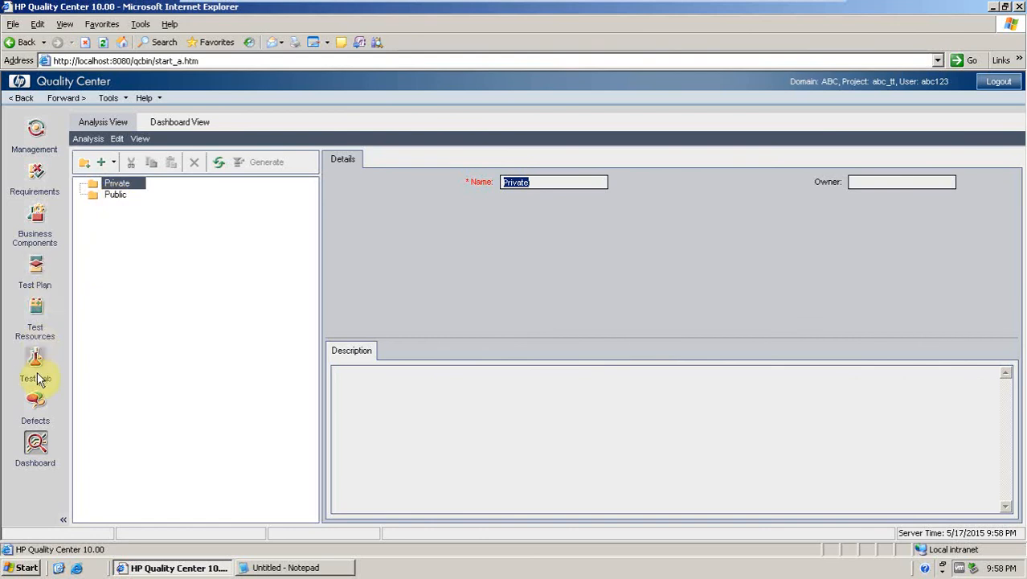
left_click(36, 402)
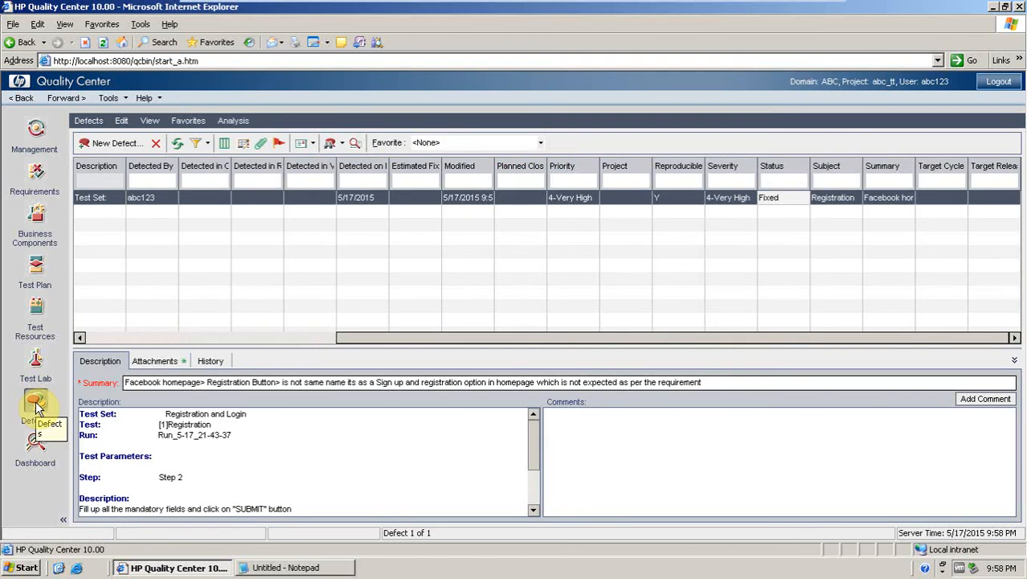
left_click(233, 123)
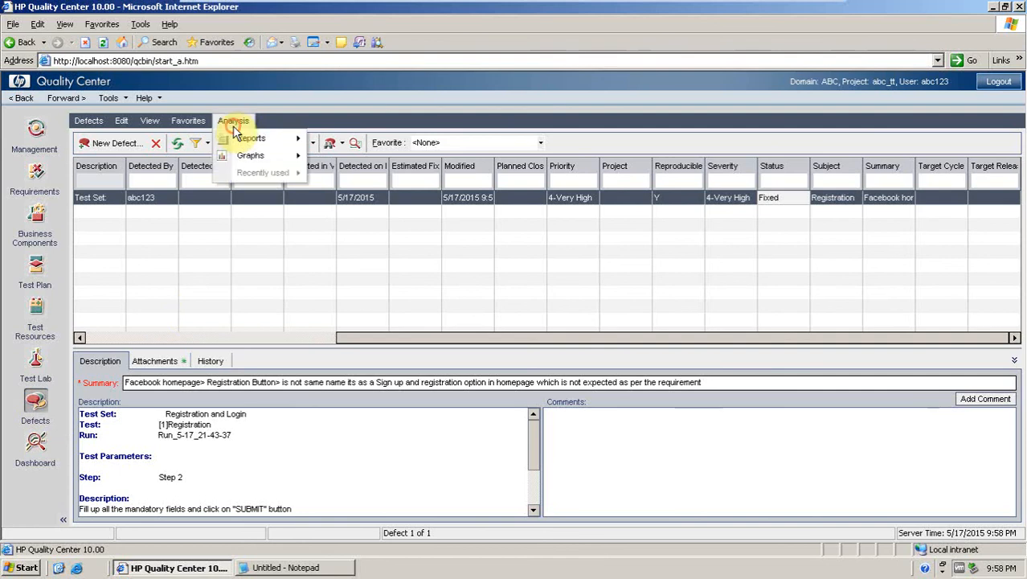
mouse_move(245, 142)
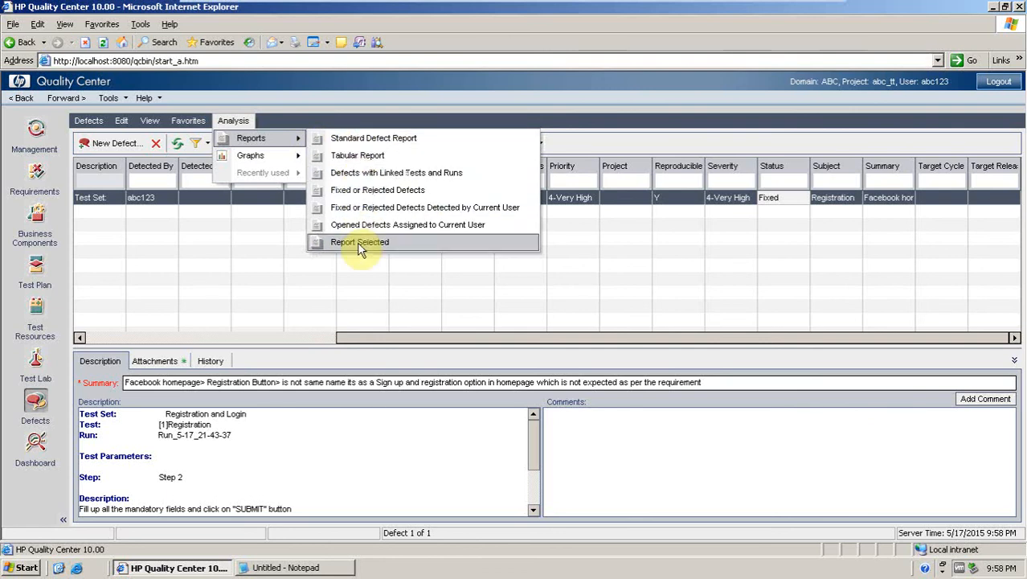
left_click(364, 141)
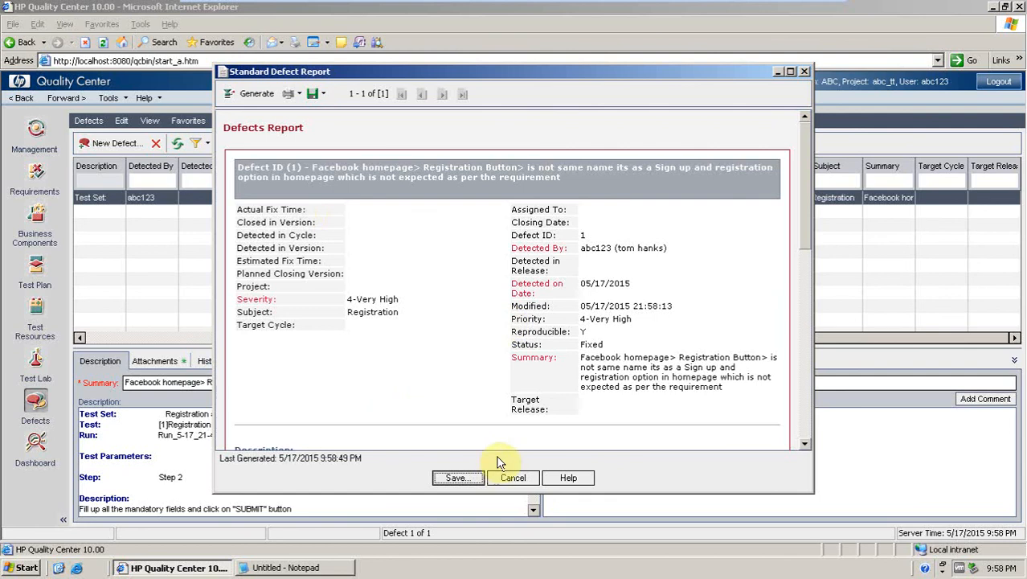
mouse_move(805, 190)
left_mouse_down()
mouse_move(808, 361)
mouse_move(799, 178)
left_mouse_up()
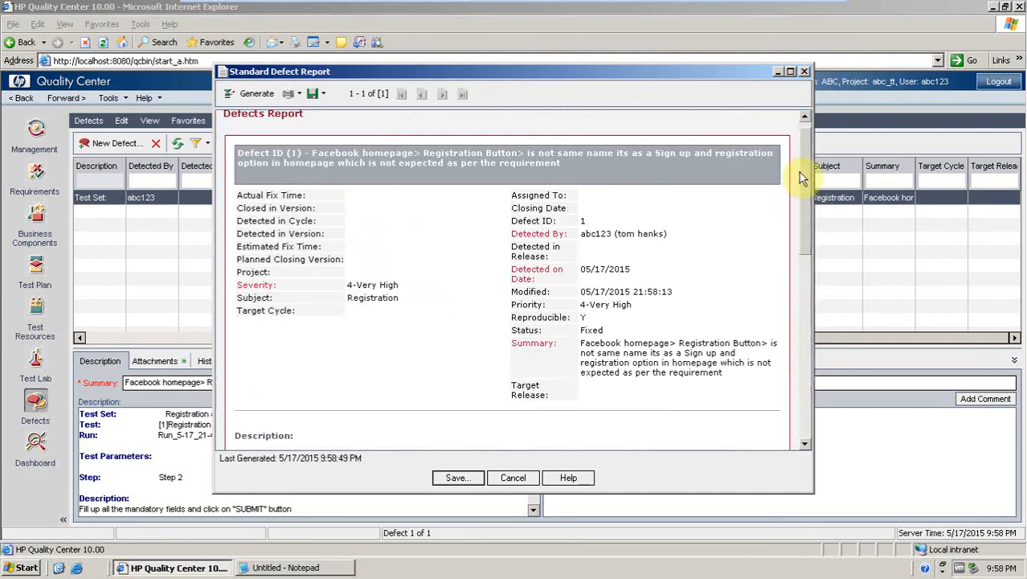
Start saving the defect report and create a new private folder named "facebook".
left_click(456, 478)
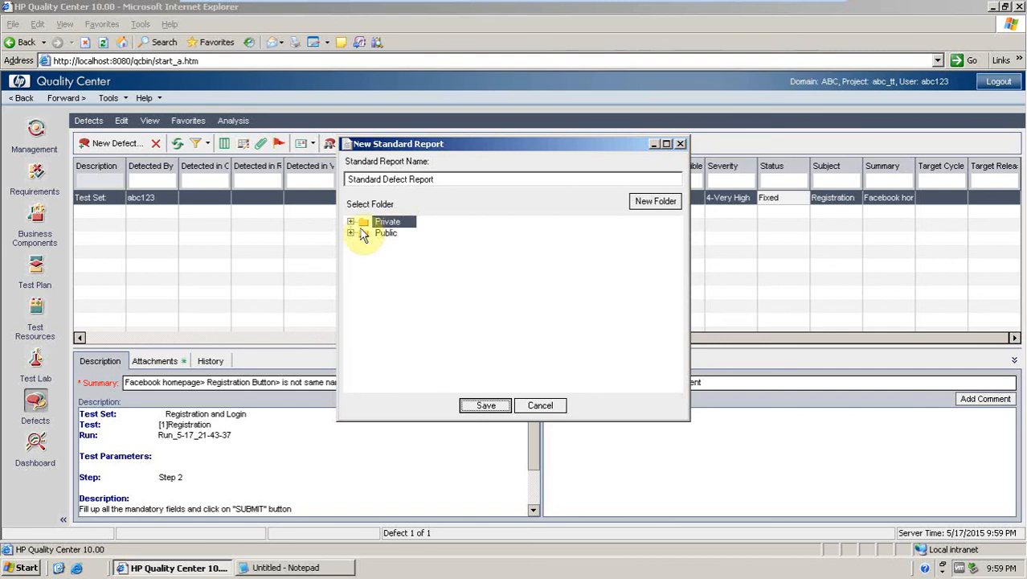
left_click(640, 207)
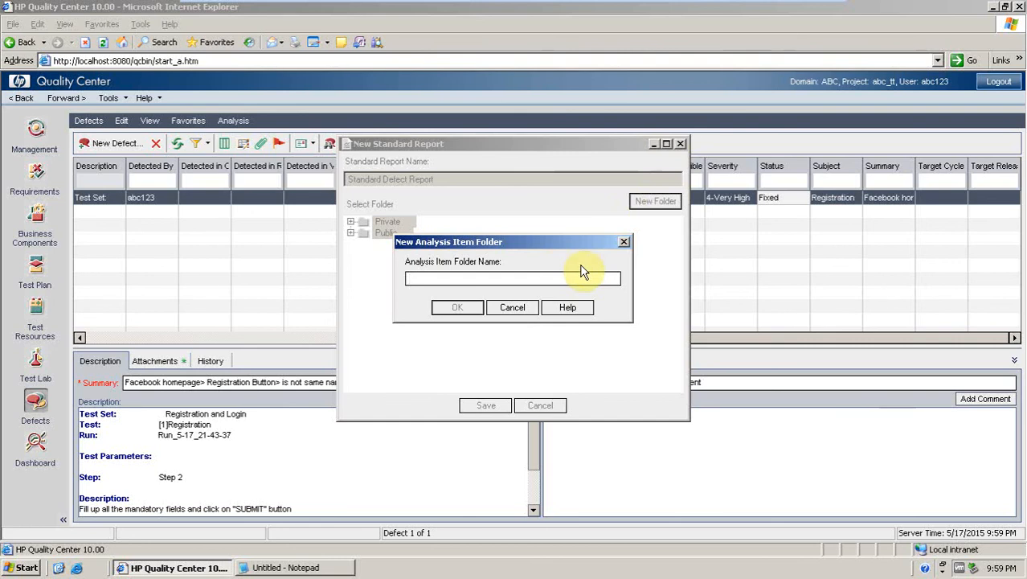
type("facebook")
left_click(467, 310)
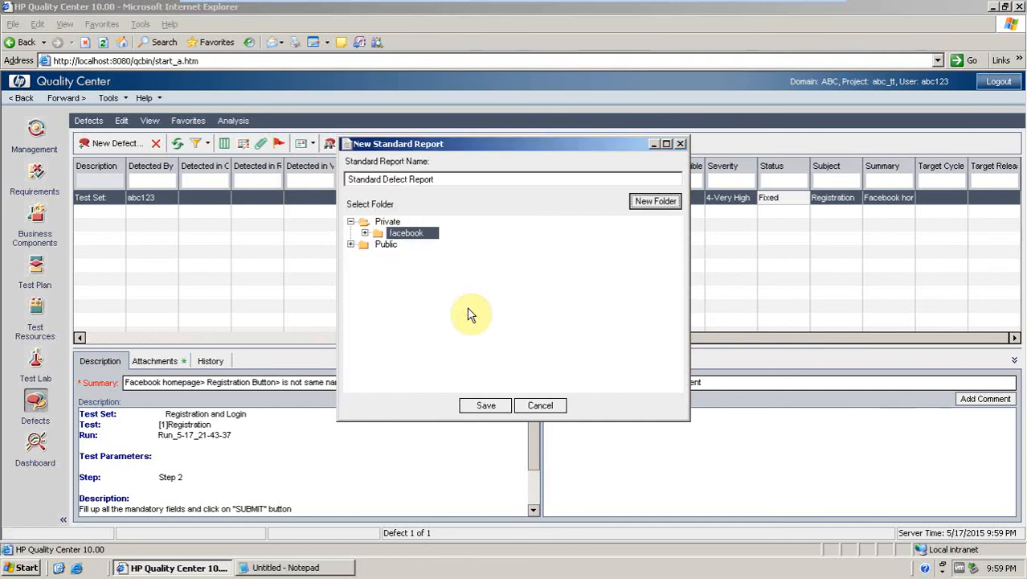
Create a public folder named "Registration" and save the Standard Defect Report into it.
left_click(386, 245)
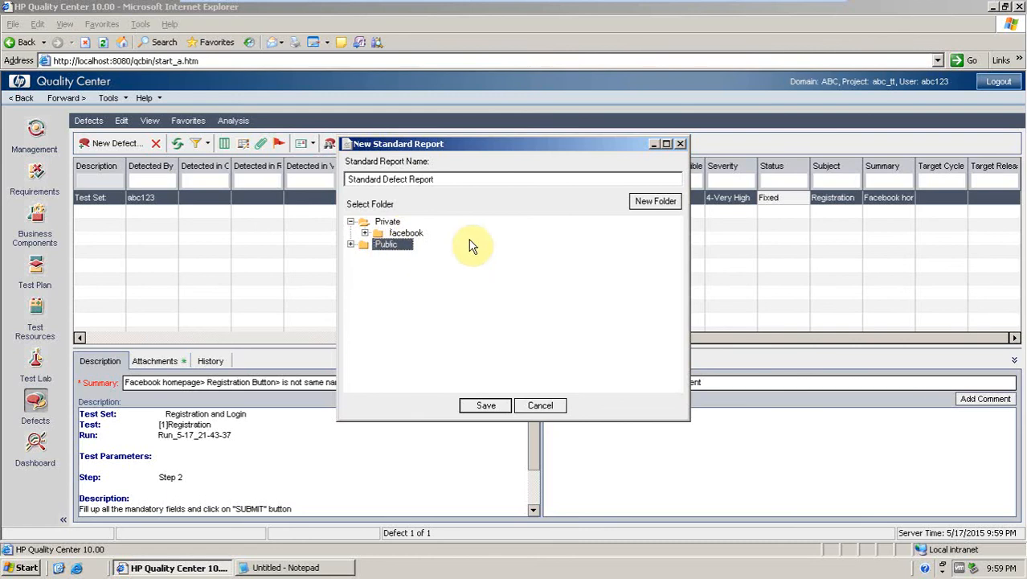
left_click(656, 201)
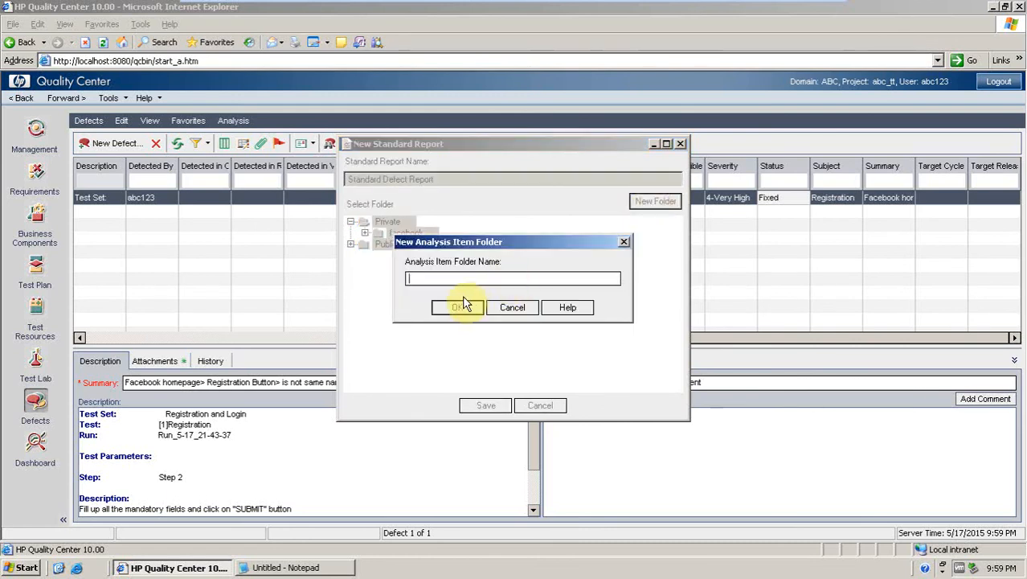
type("Registration")
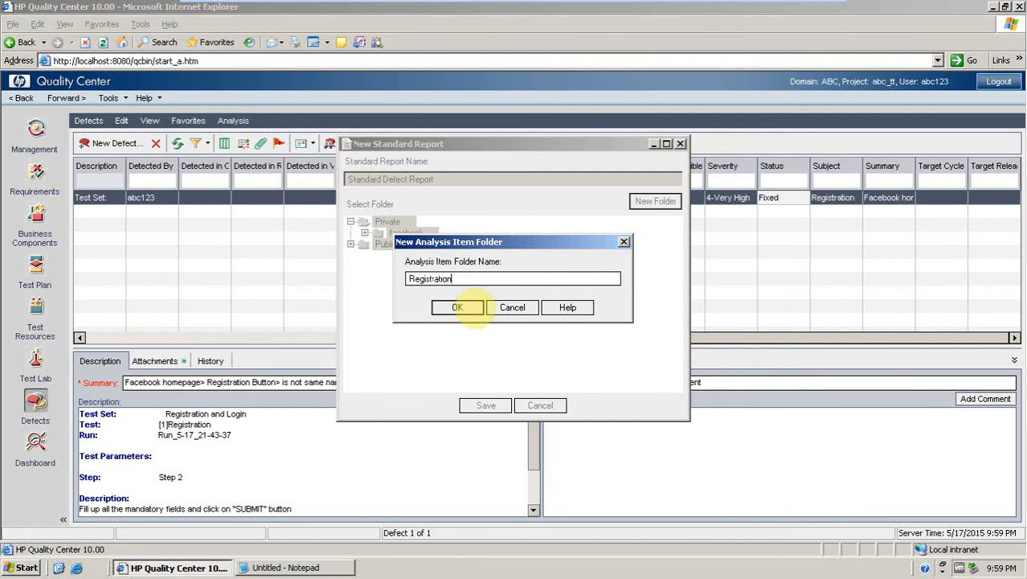
left_click(450, 311)
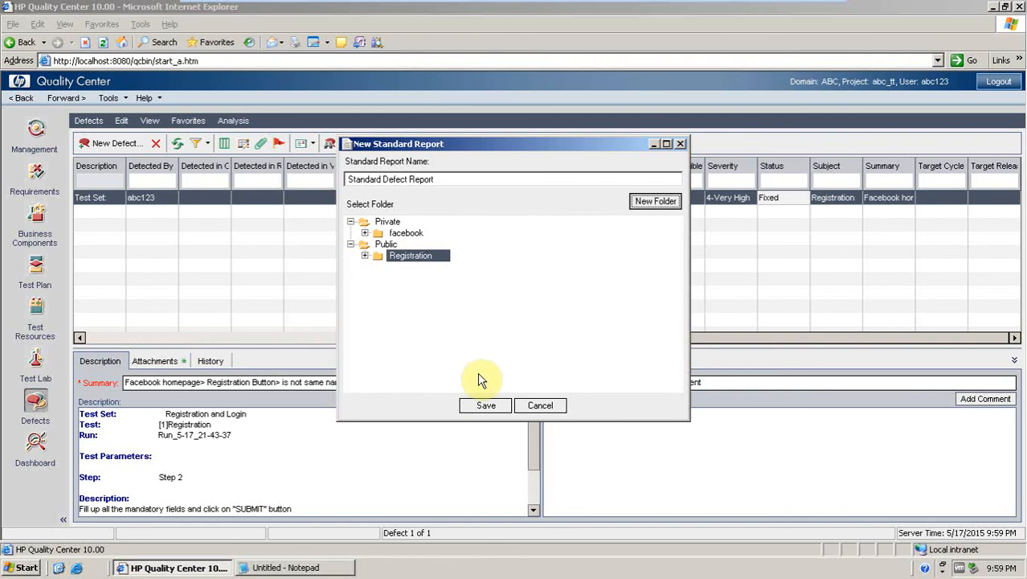
left_click(485, 405)
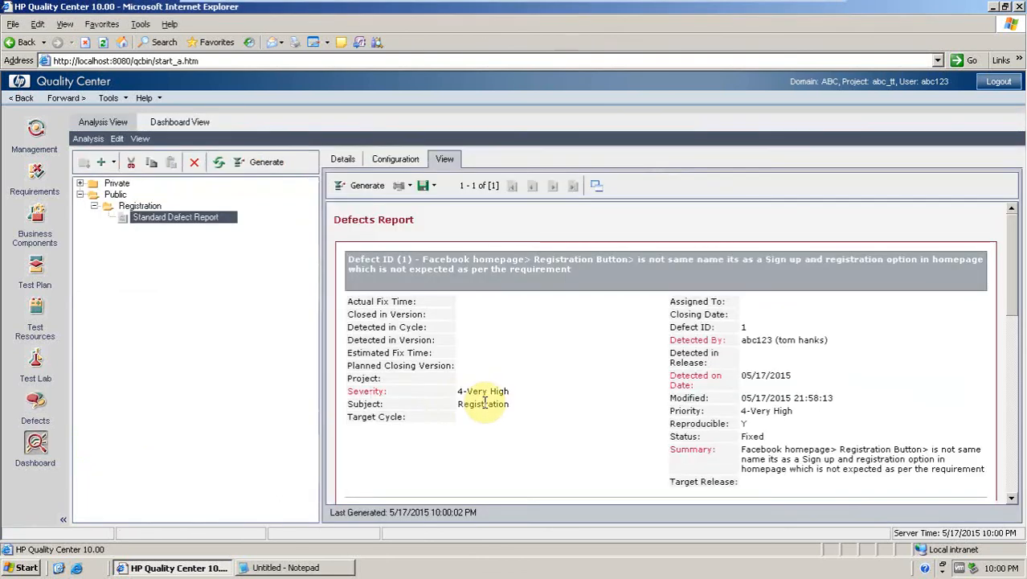
Regenerate the saved Standard Defect Report and browse the Public > Registration folder in the analysis tree.
left_click(368, 186)
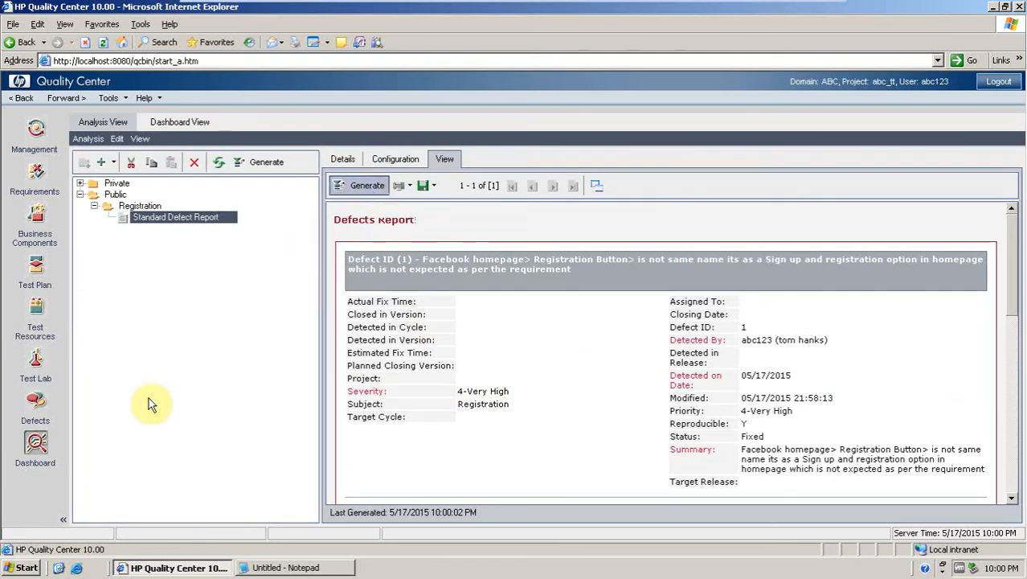
left_click(95, 207)
left_click(80, 194)
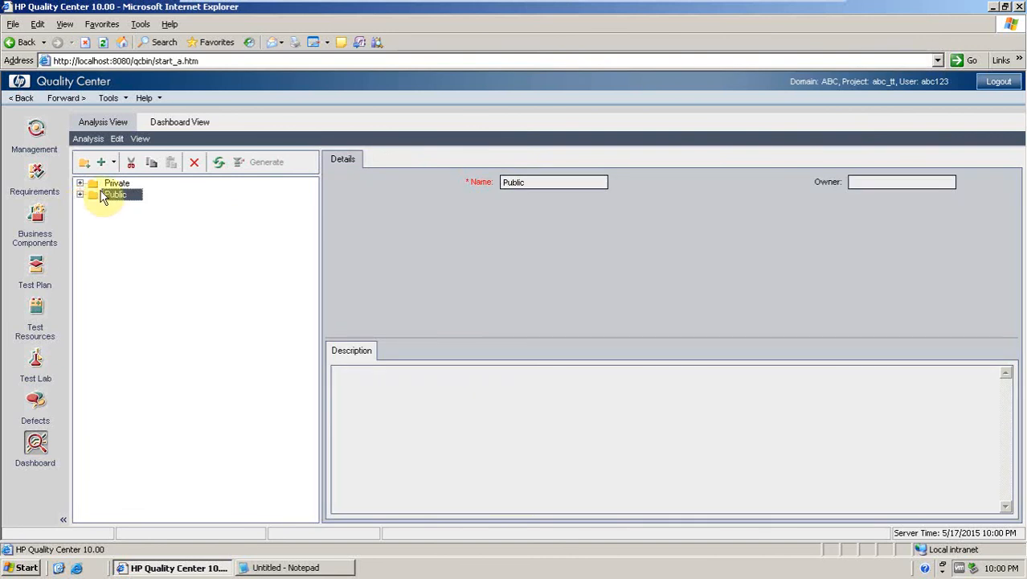
left_click(80, 194)
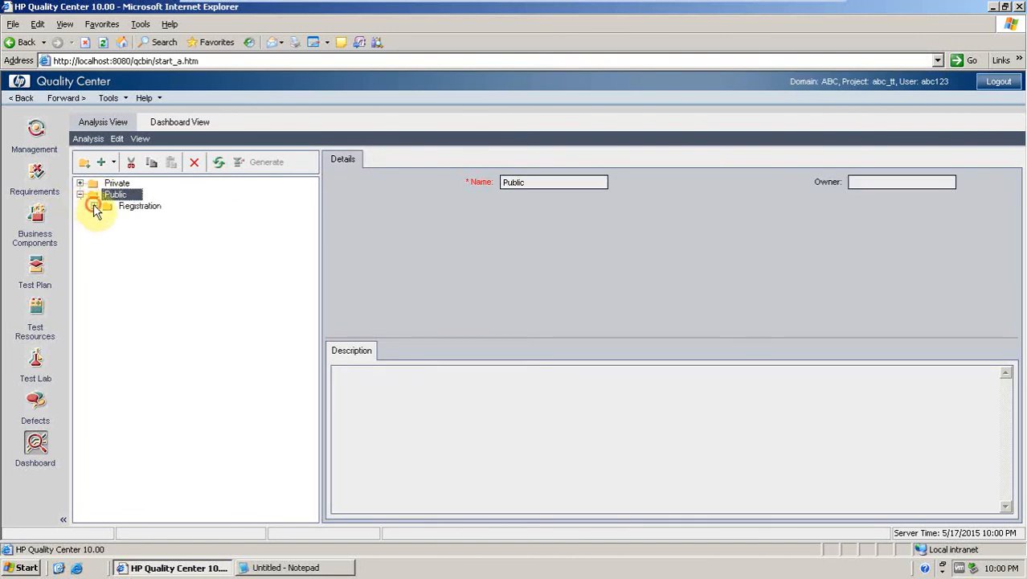
left_click(95, 206)
left_click(138, 218)
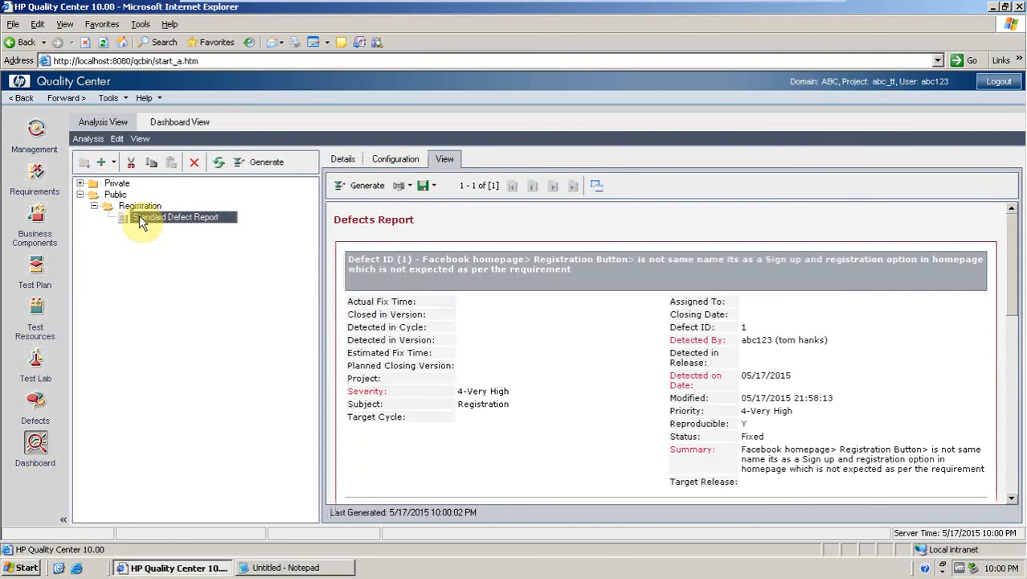
left_click(138, 217)
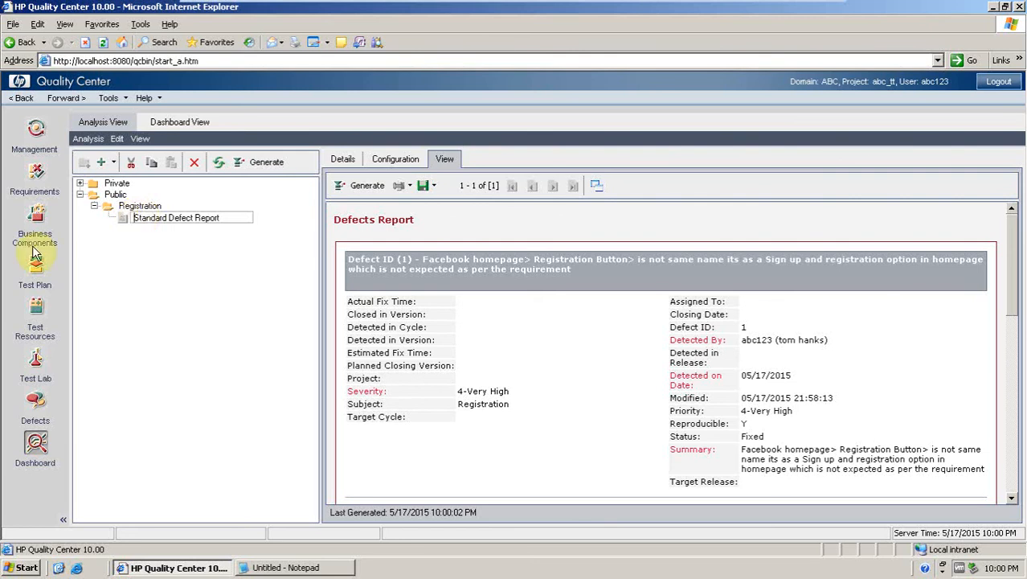
Switch to the Test Plan module, generate a Subject Tree Report, review it and close it.
left_click(37, 178)
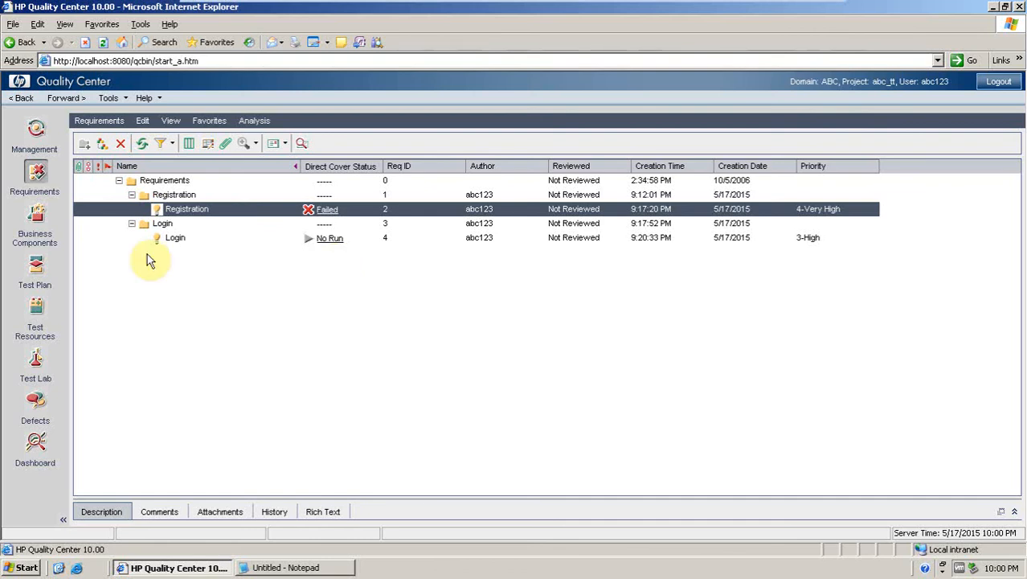
left_click(35, 274)
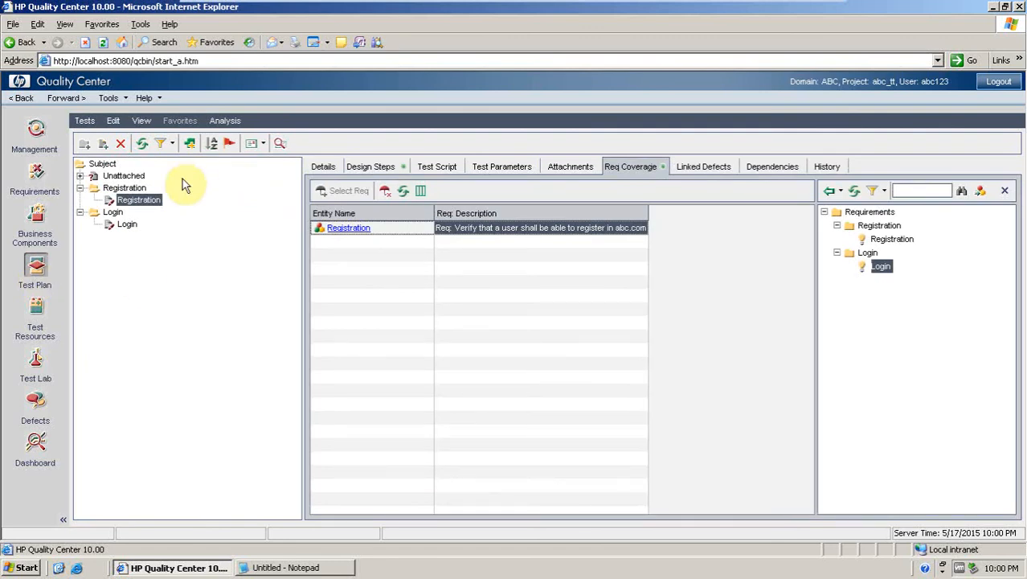
left_click(230, 120)
mouse_move(243, 140)
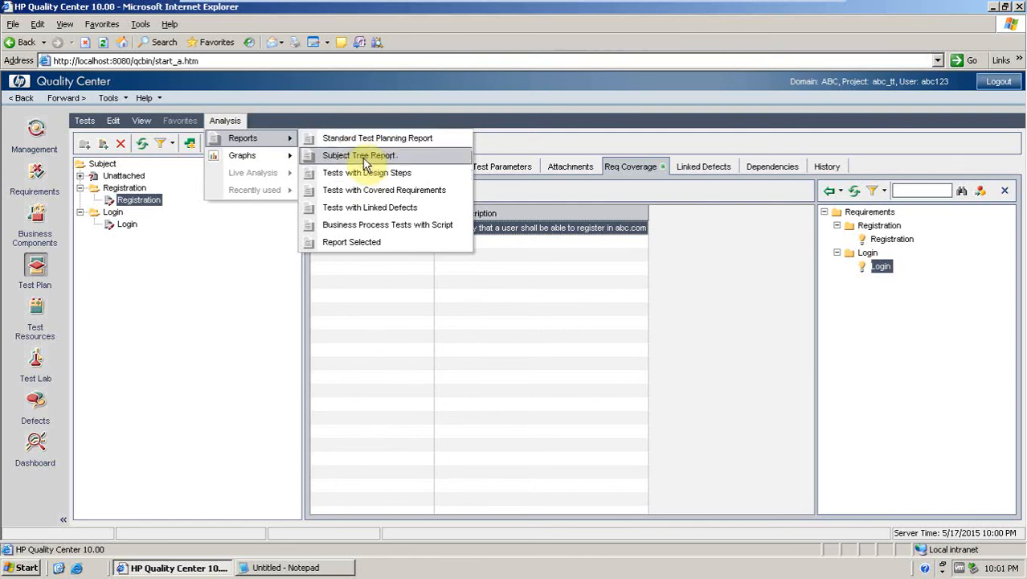
left_click(366, 161)
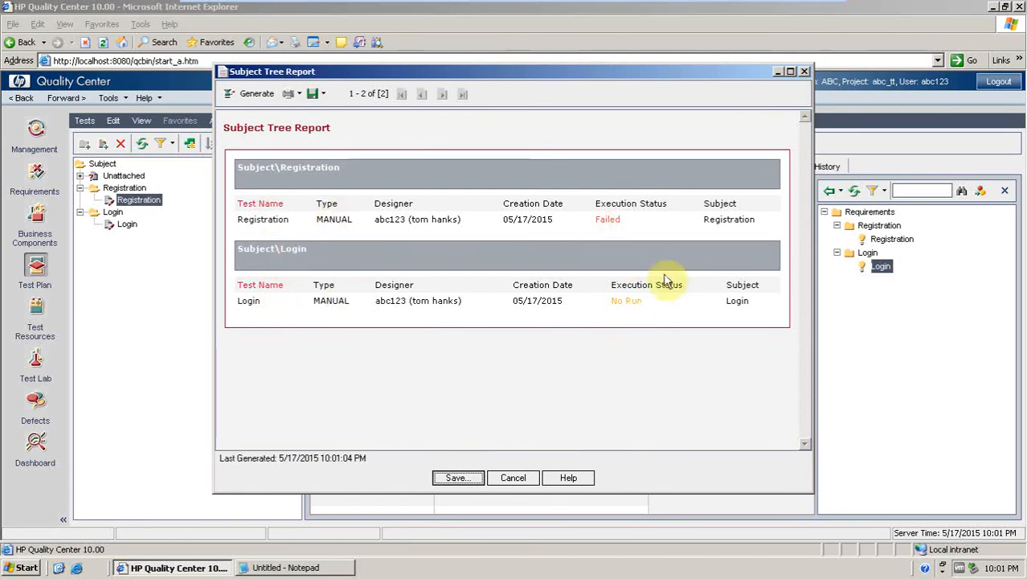
left_click(519, 479)
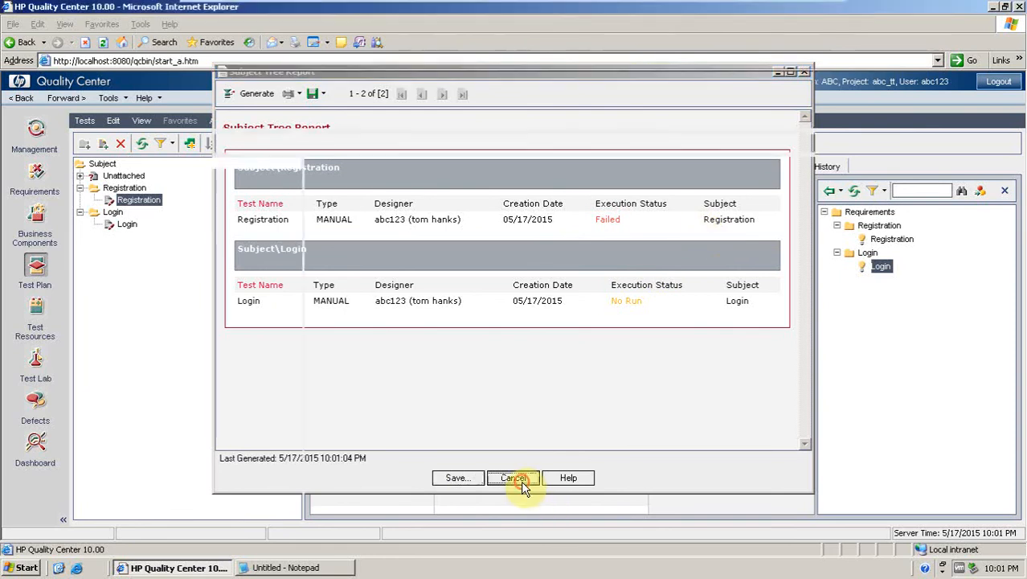
Generate a Tests with Design Steps report, scroll through the steps and close it.
left_click(225, 121)
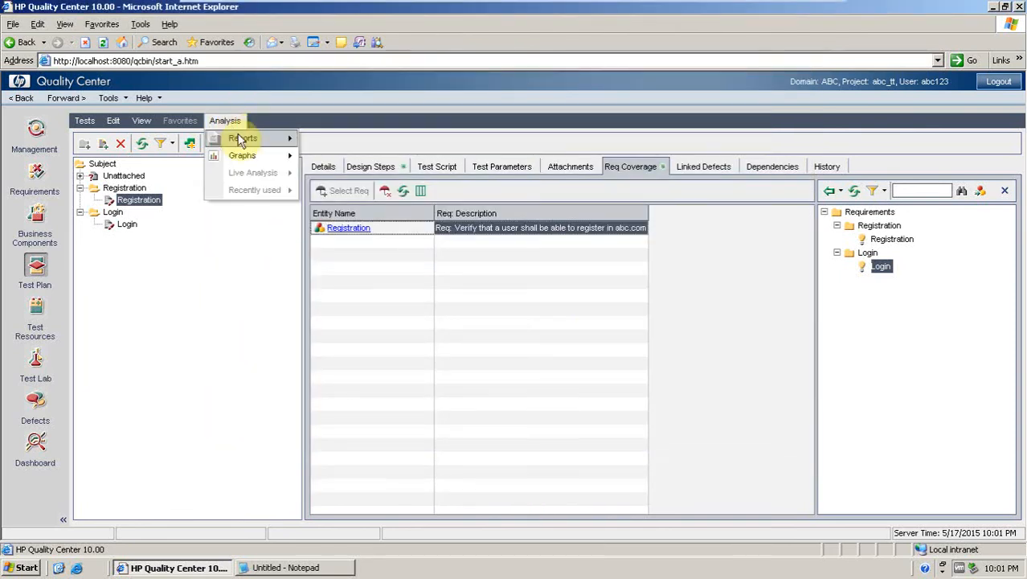
mouse_move(238, 138)
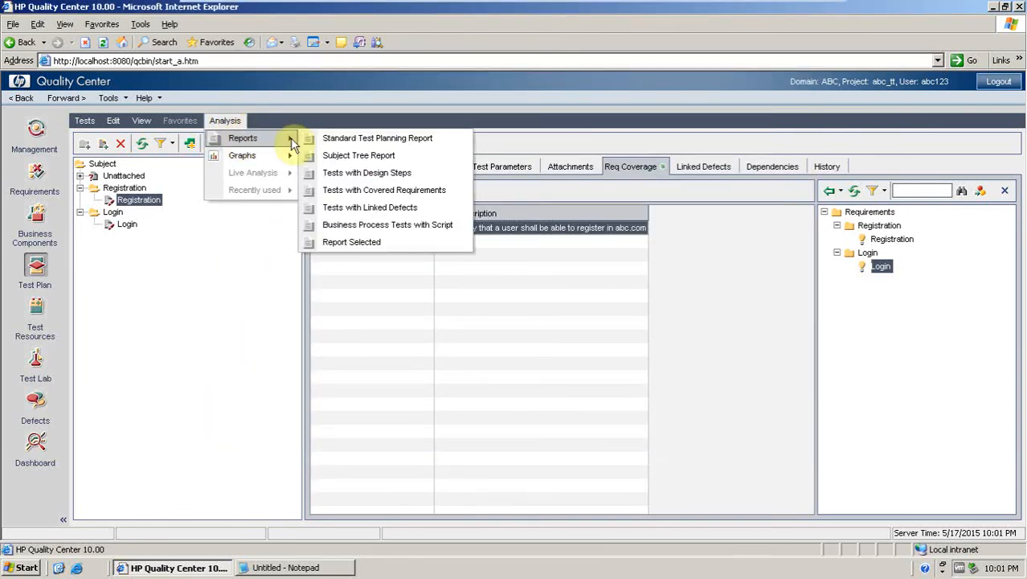
left_click(342, 177)
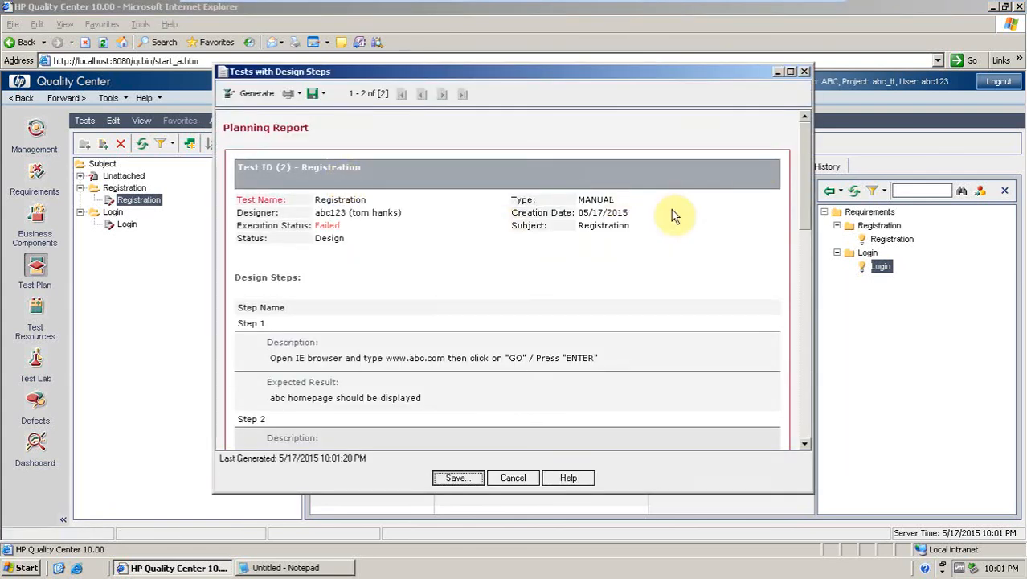
left_click_drag(806, 189, 807, 452)
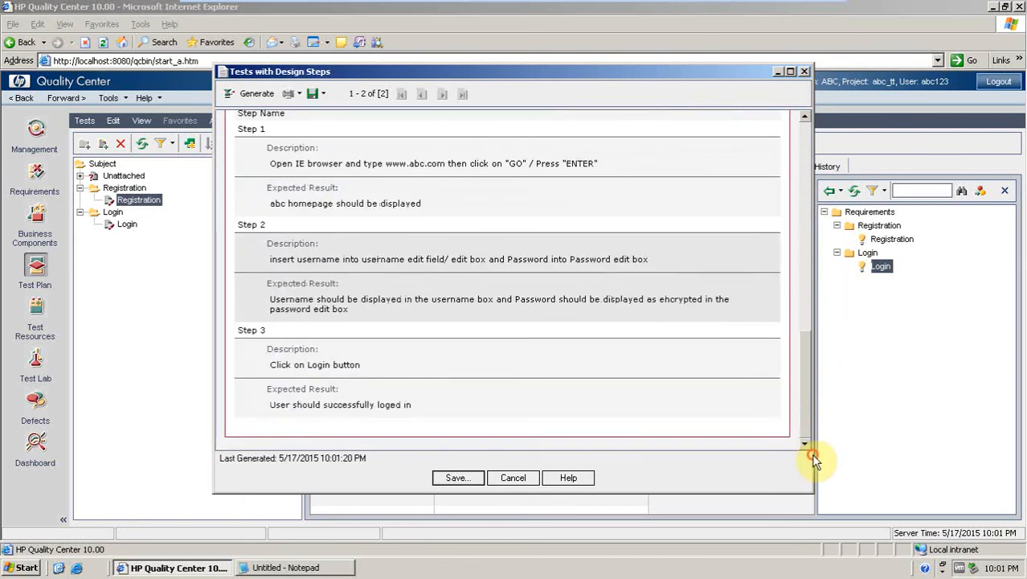
left_click(513, 478)
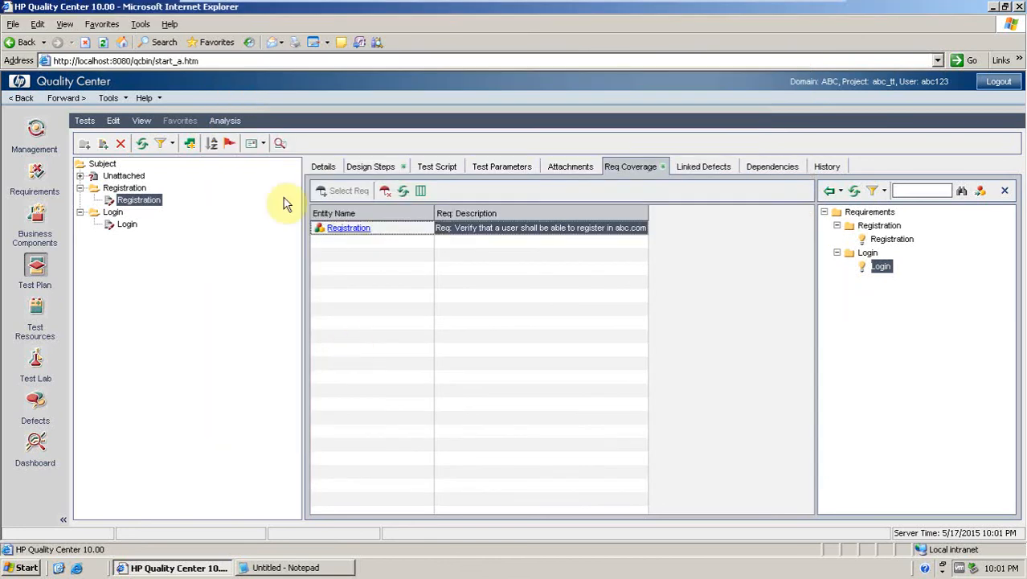
Generate a Tests with Covered Requirements report and scroll through both tests' covered requirements.
left_click(224, 120)
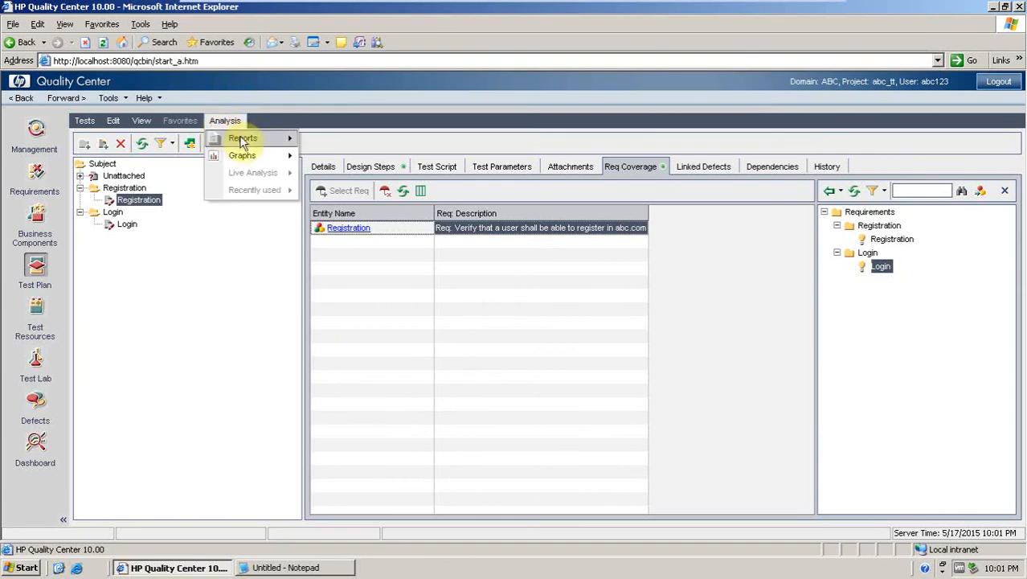
mouse_move(252, 140)
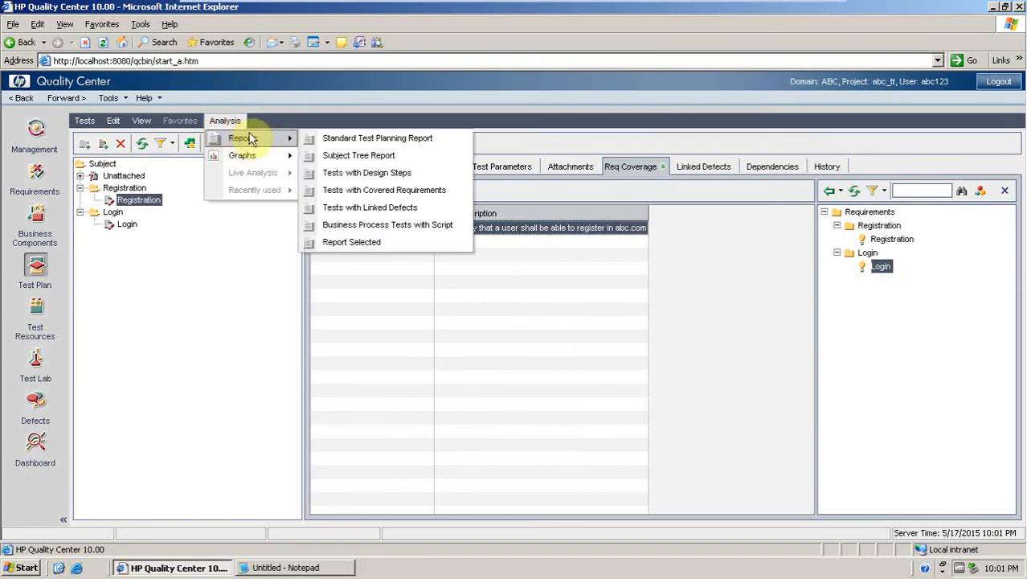
left_click(363, 191)
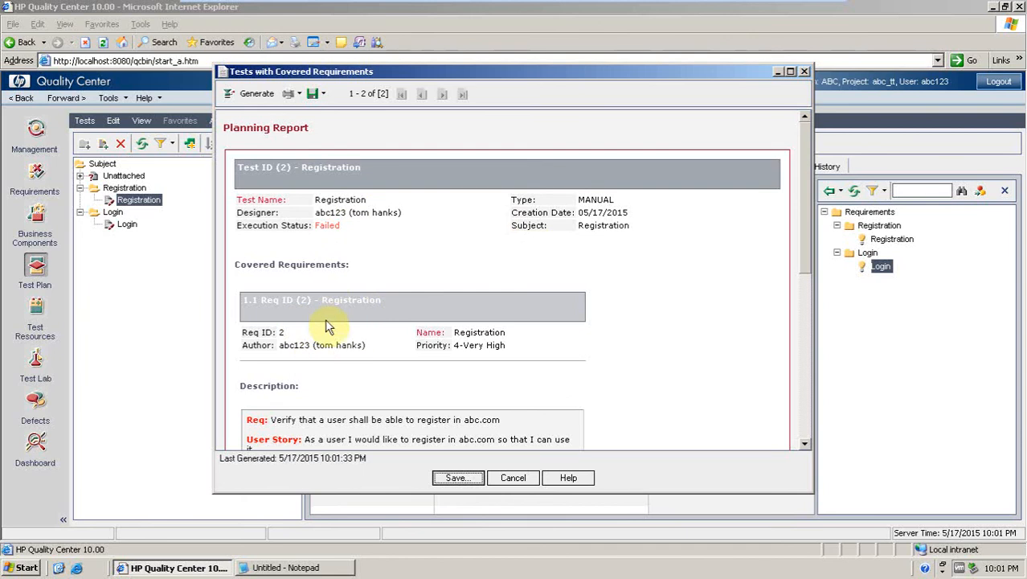
left_click_drag(807, 215, 810, 305)
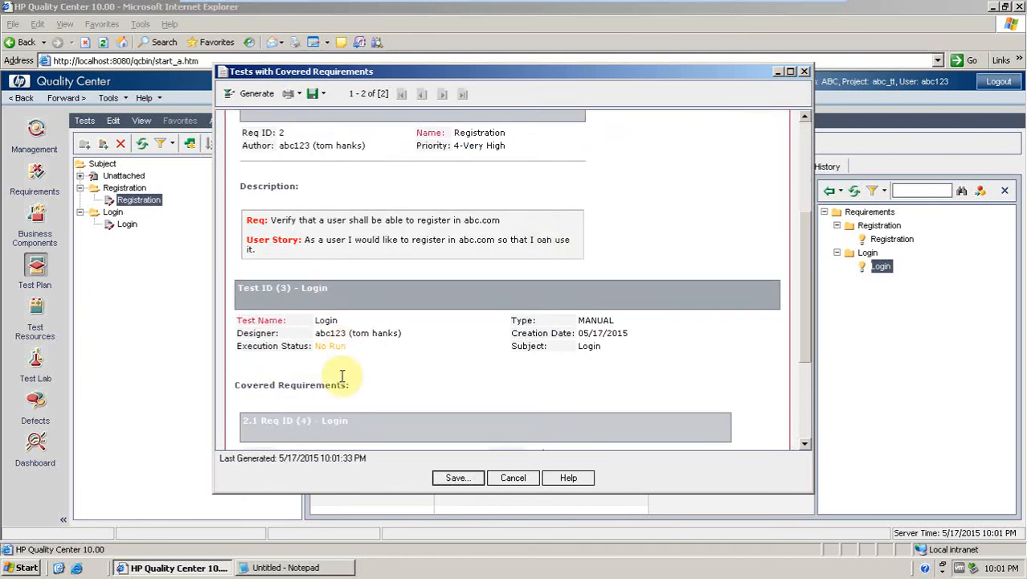
left_click_drag(808, 252, 811, 332)
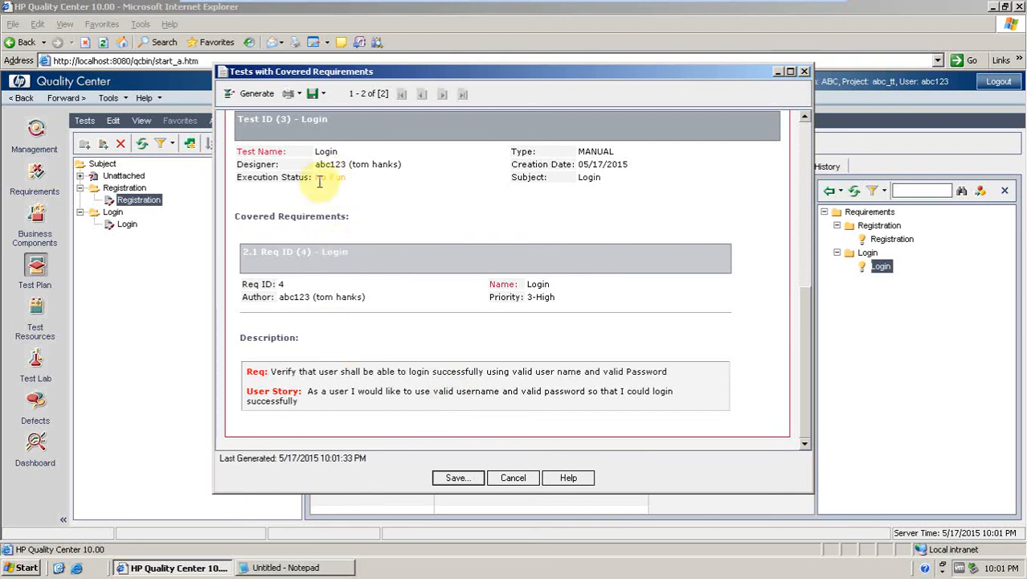
left_click_drag(806, 324, 797, 204)
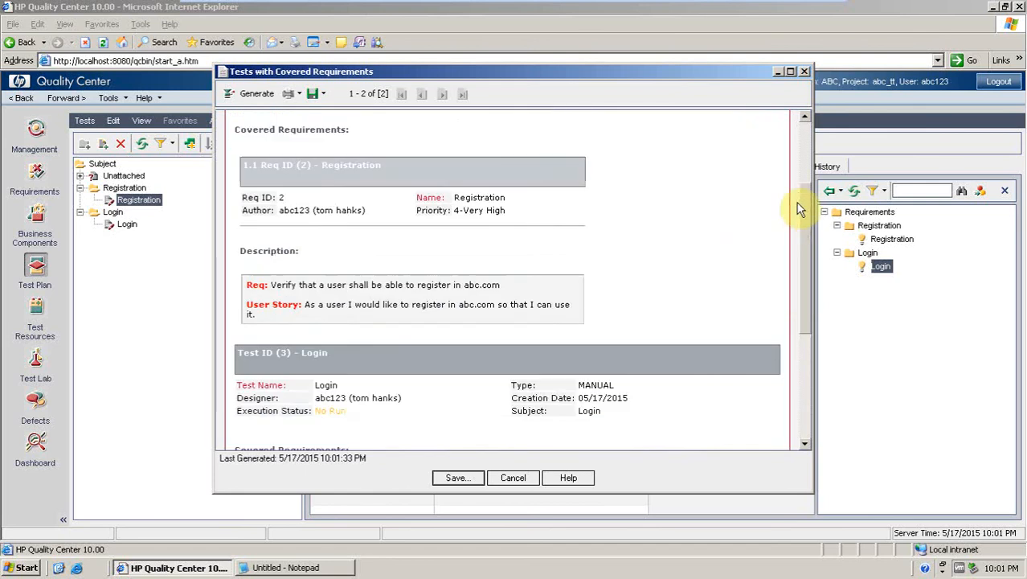
Save the Tests with Covered Requirements report in the Public folder.
left_click(473, 480)
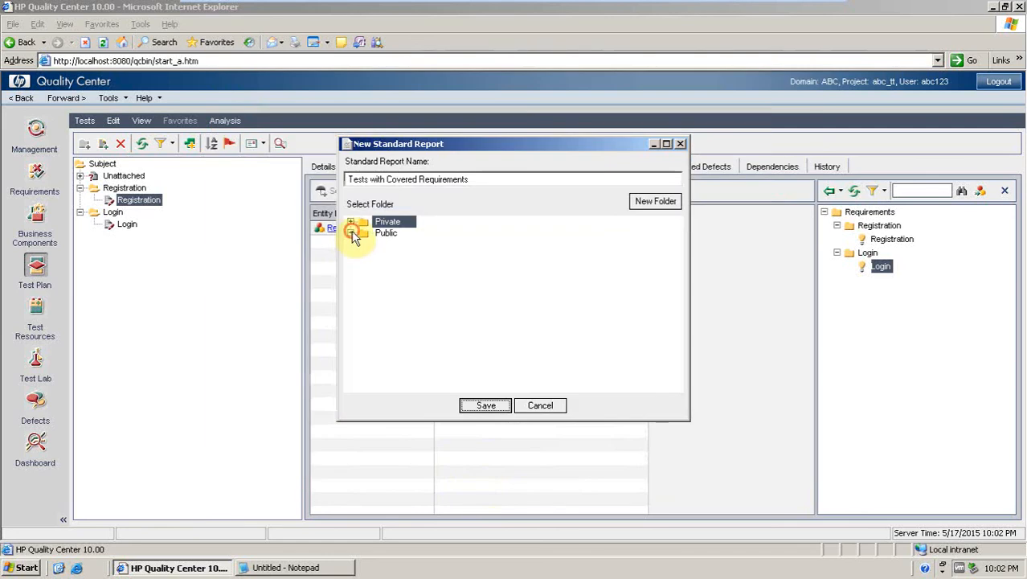
left_click(351, 232)
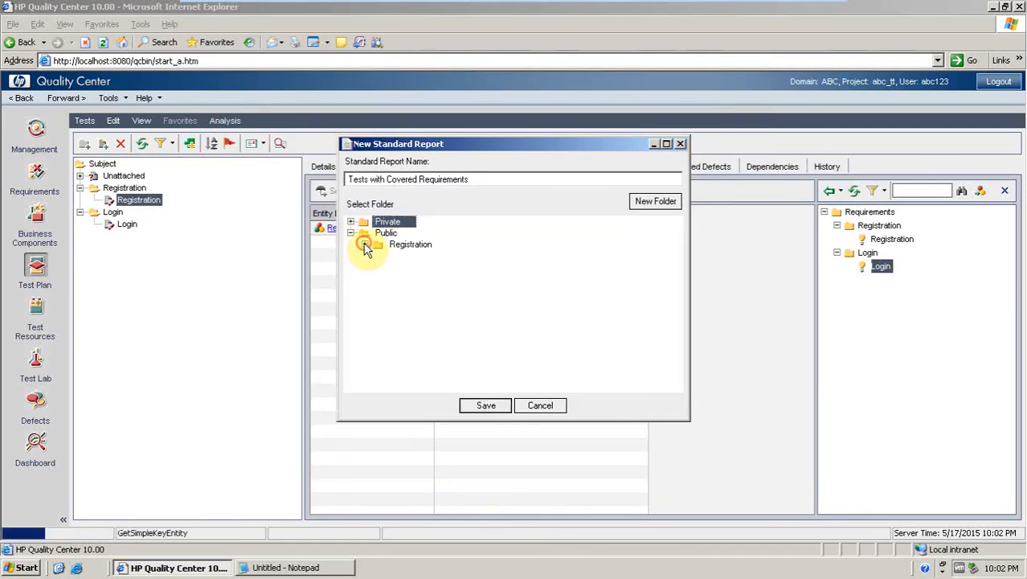
left_click(364, 245)
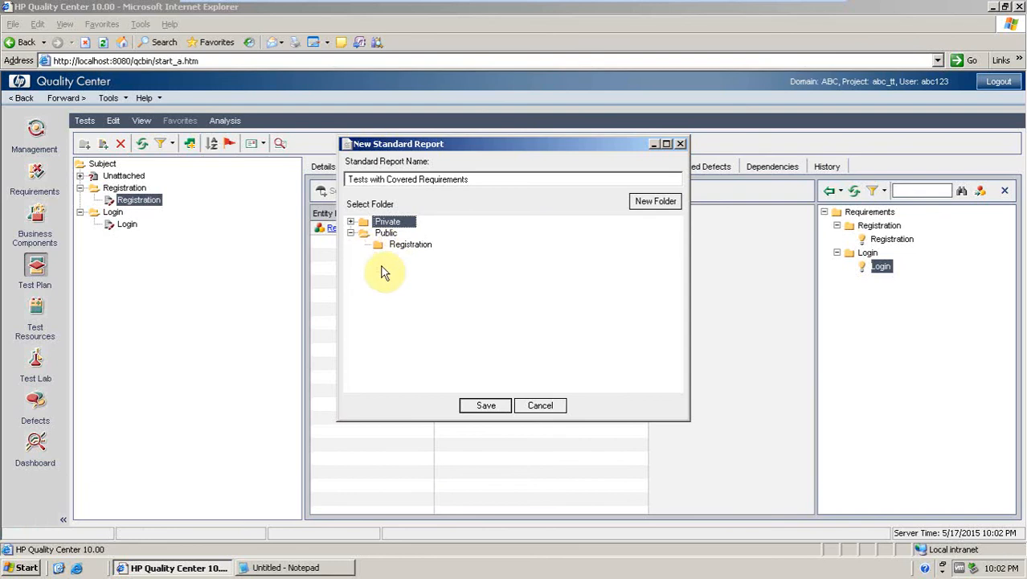
left_click(366, 233)
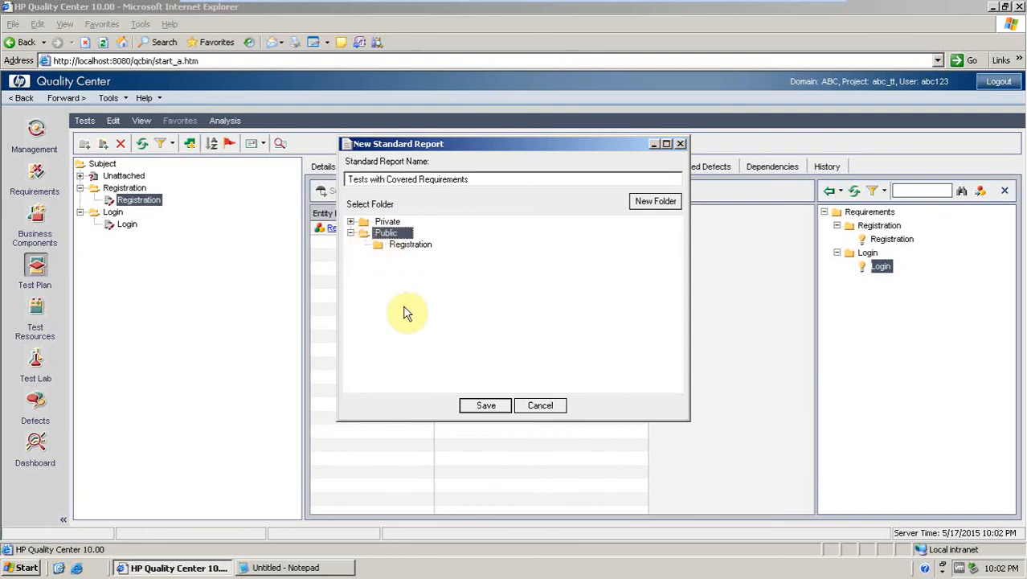
left_click(465, 407)
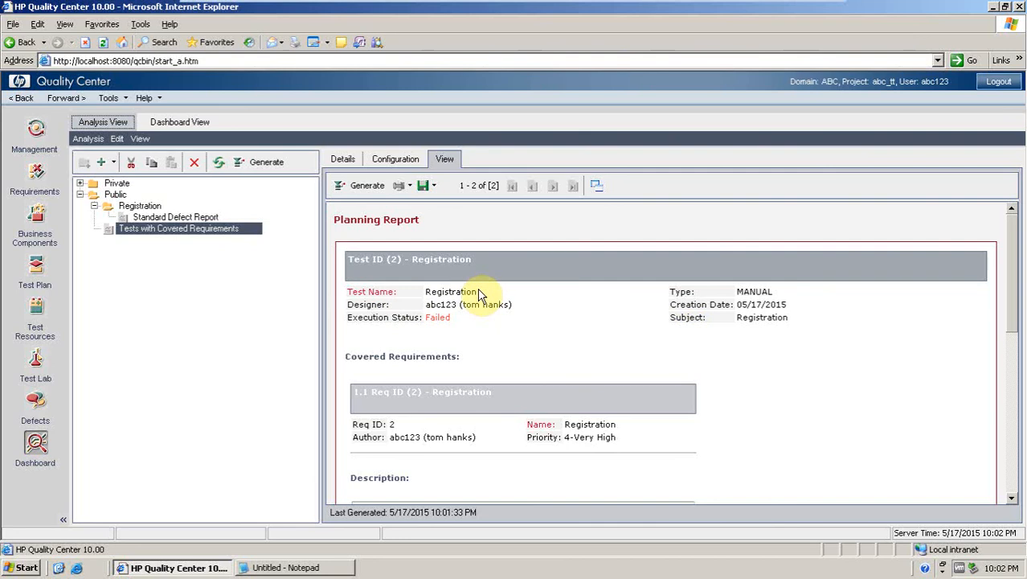
Browse the Test Resources, Management, Business Components, Requirements and Test Plan modules in turn.
left_click(36, 303)
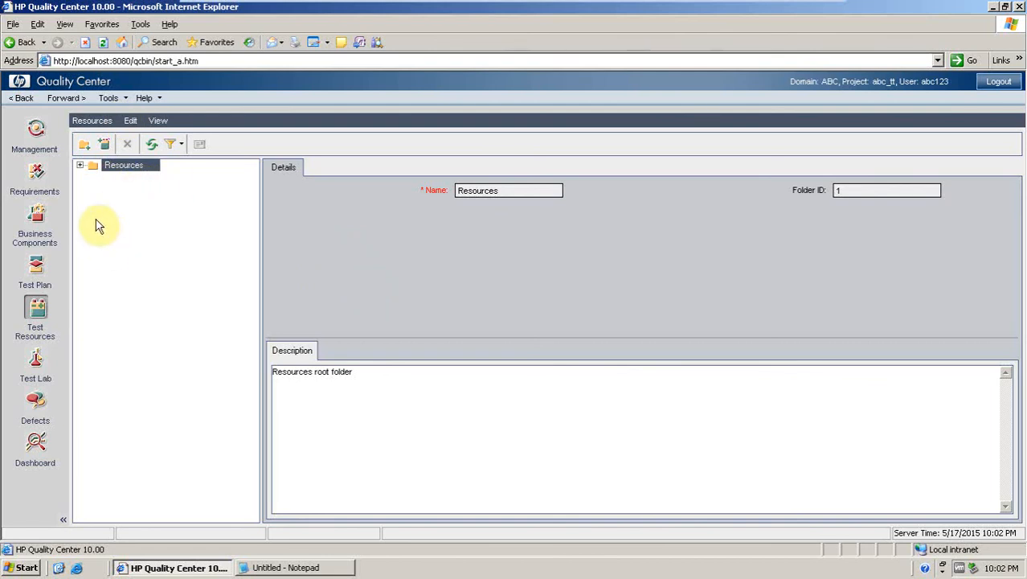
left_click(35, 130)
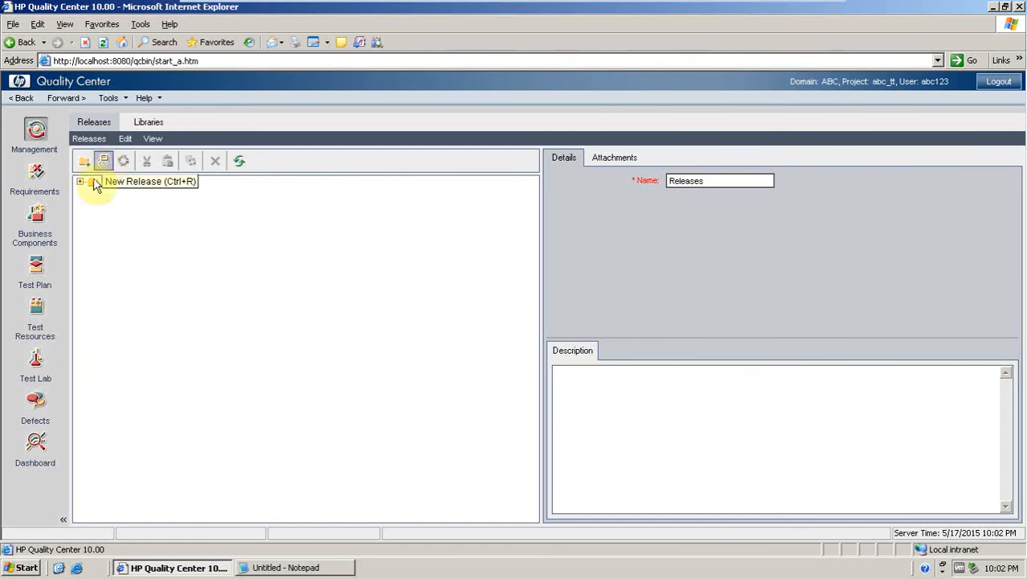
left_click(34, 224)
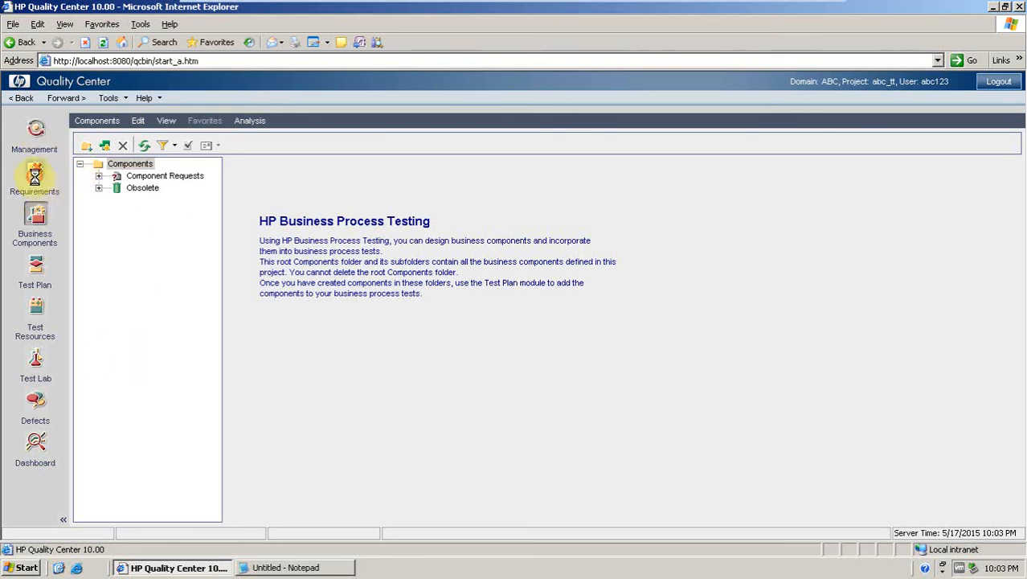
left_click(36, 182)
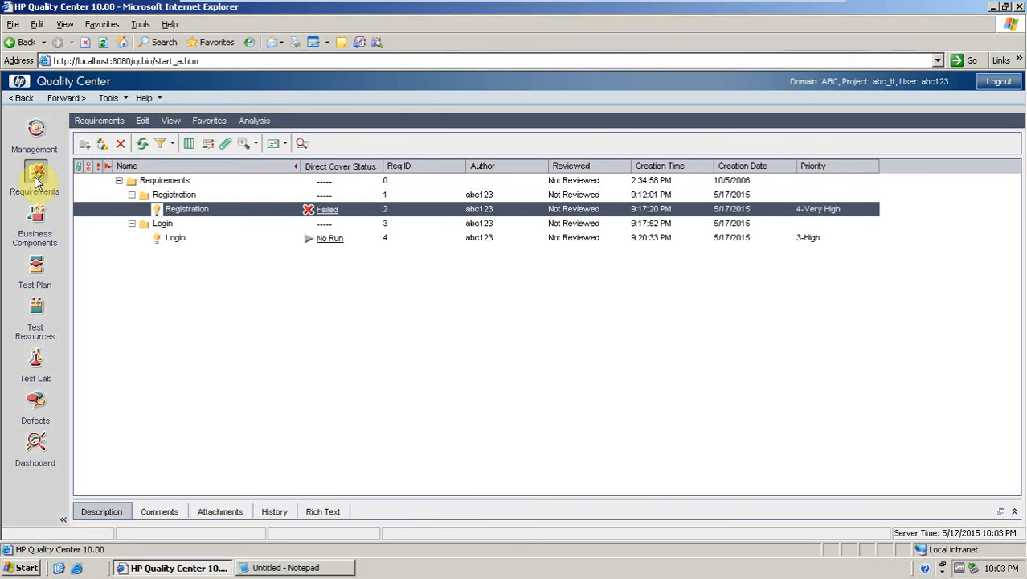
left_click(36, 269)
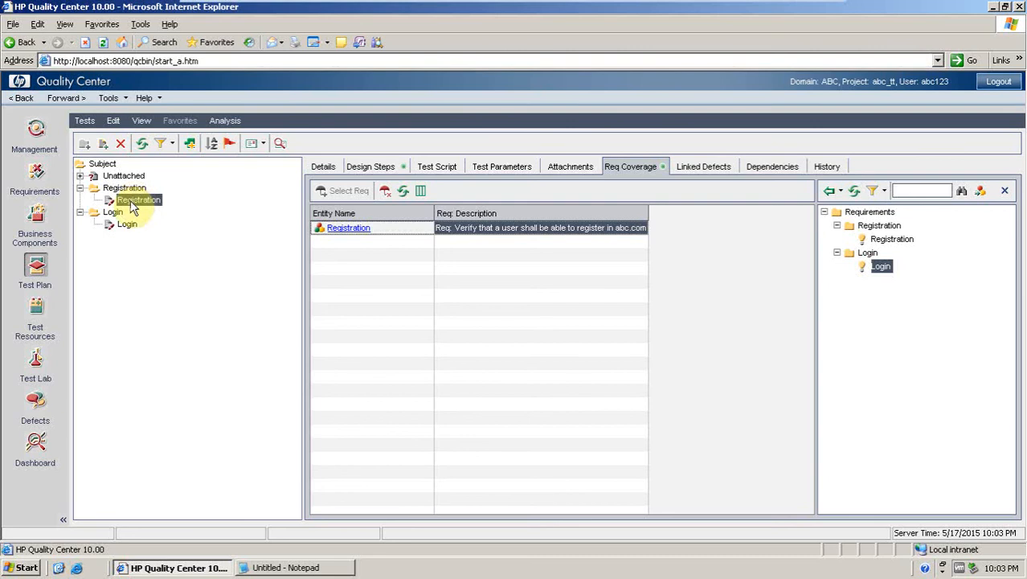
left_click(85, 120)
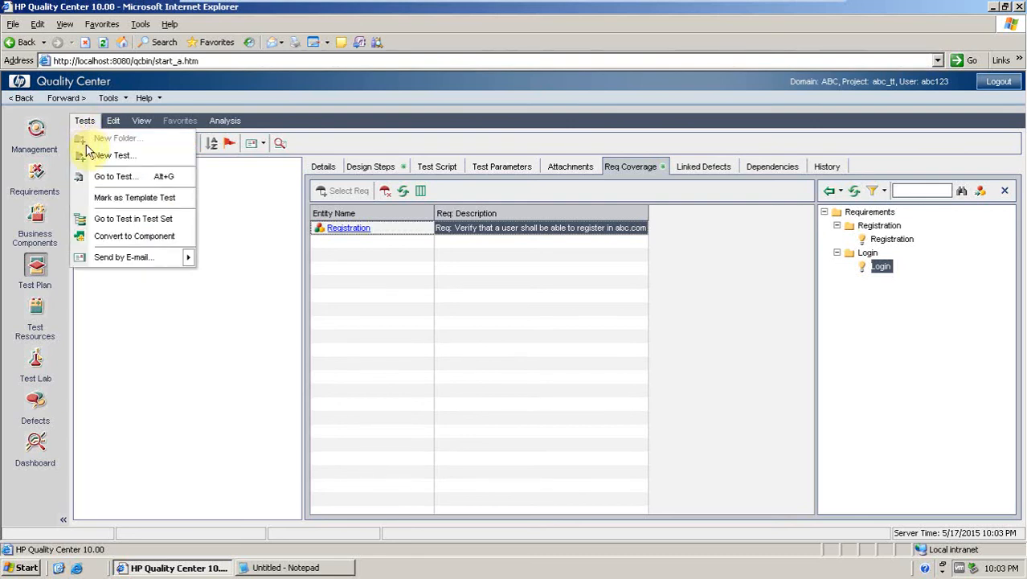
mouse_move(111, 129)
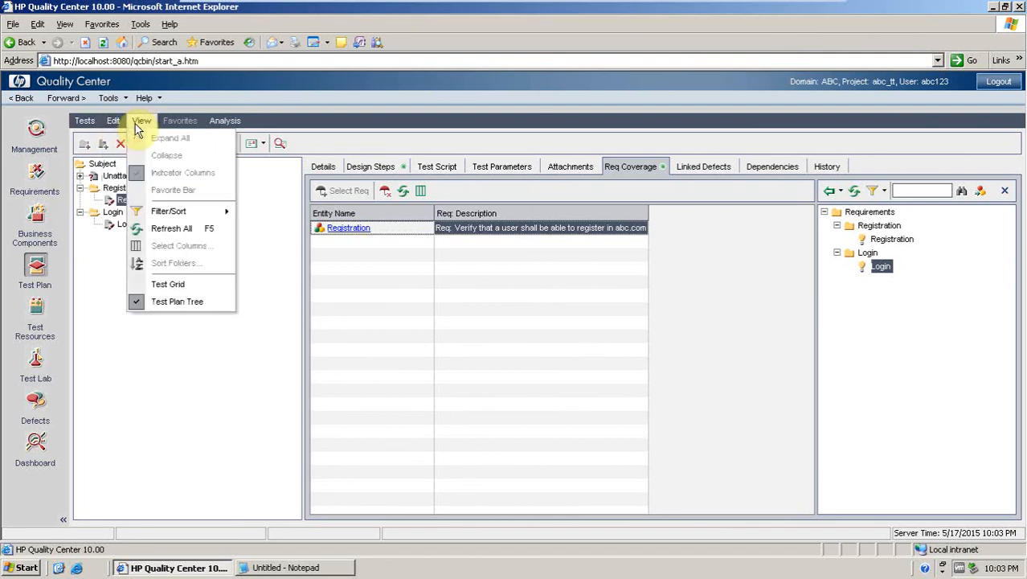
left_click(85, 296)
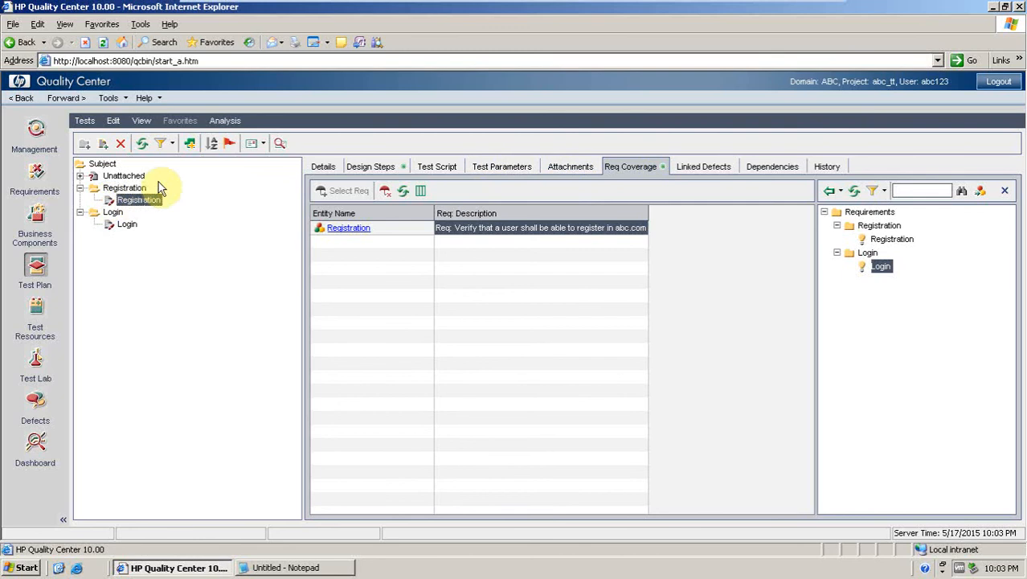
Export the Registration test's design steps to a Word document named 12 on the Desktop.
left_click(366, 166)
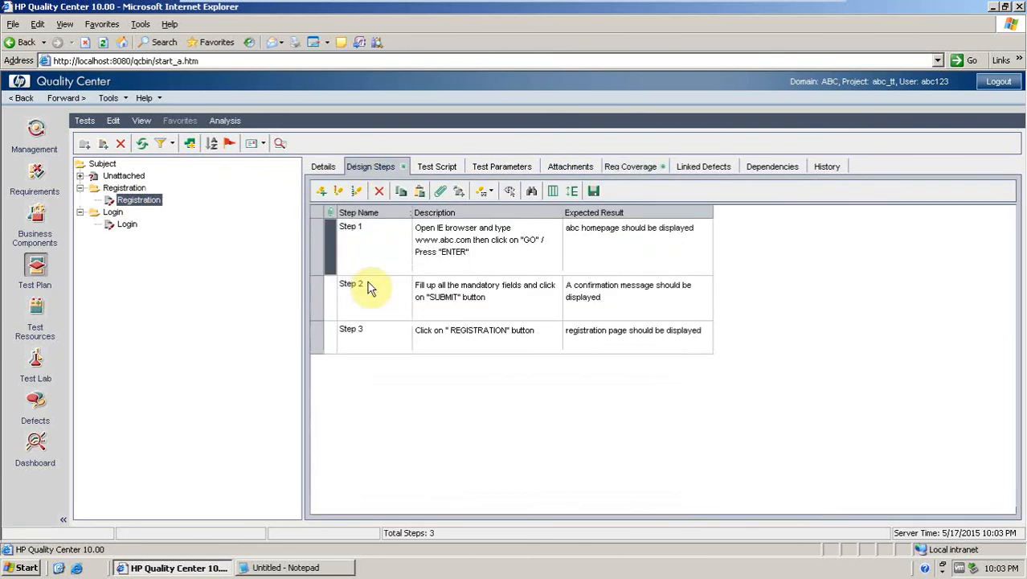
right_click(365, 246)
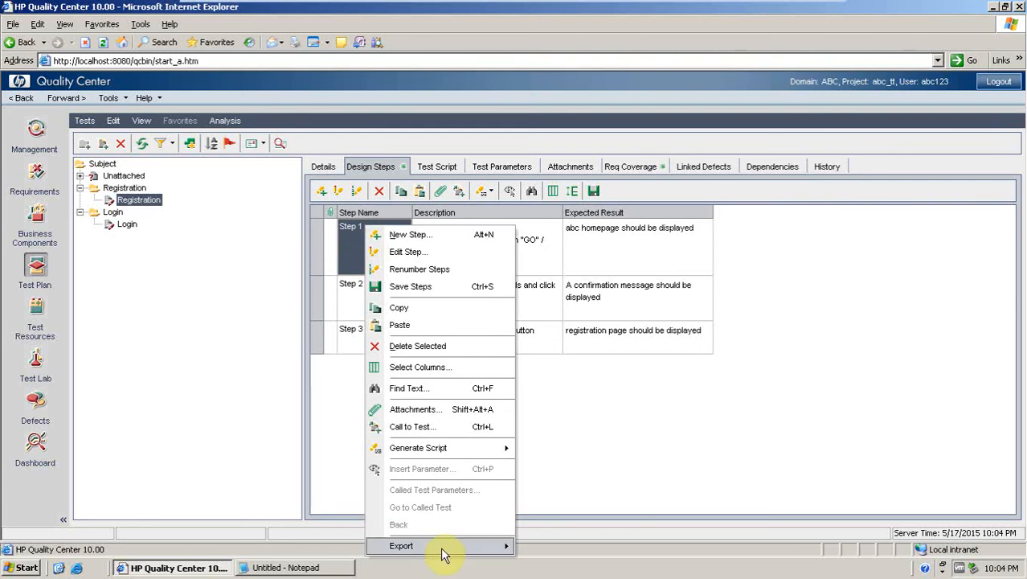
mouse_move(445, 553)
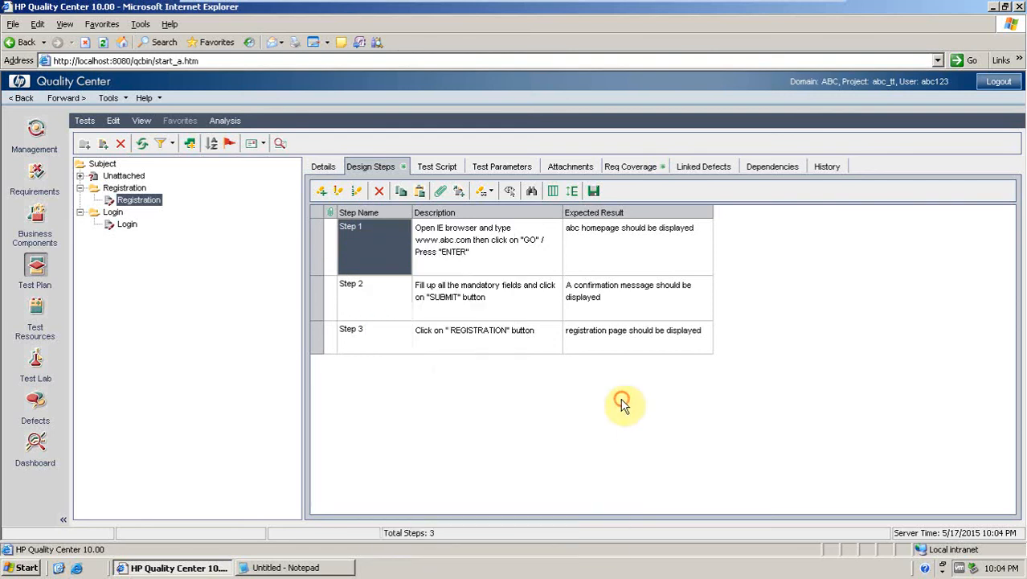
left_click(631, 426)
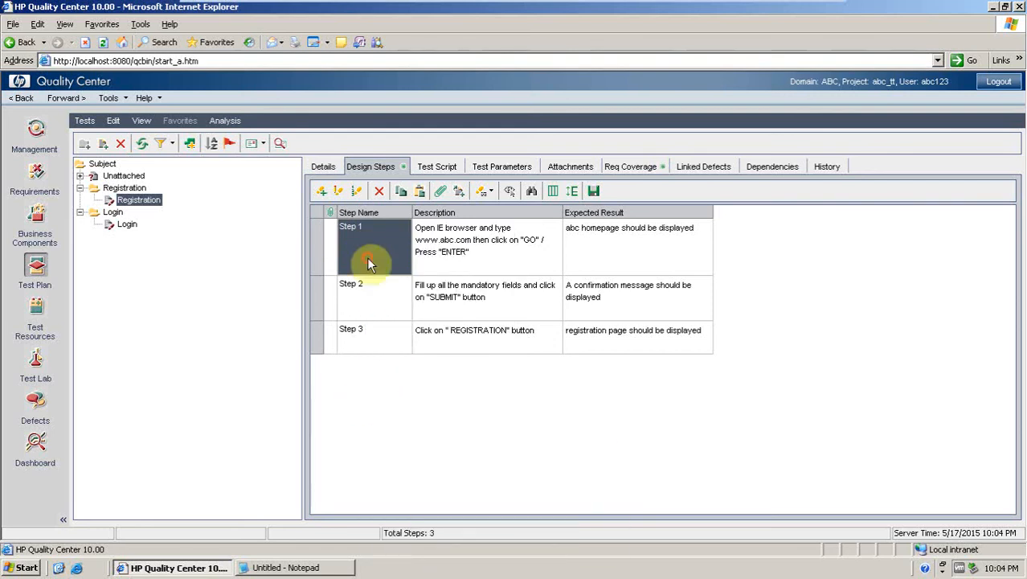
left_click(360, 347)
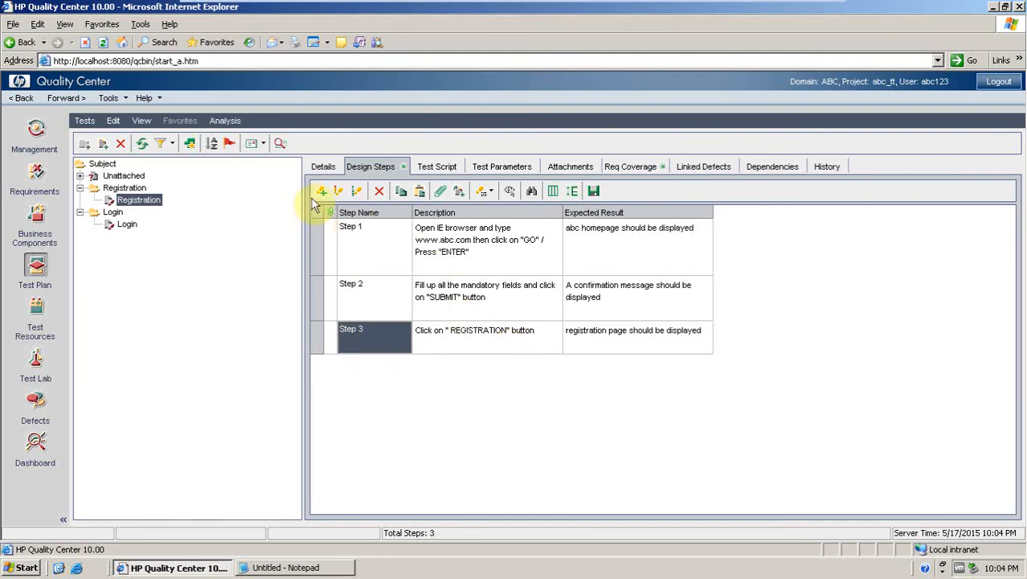
left_click(331, 239)
left_click(388, 334)
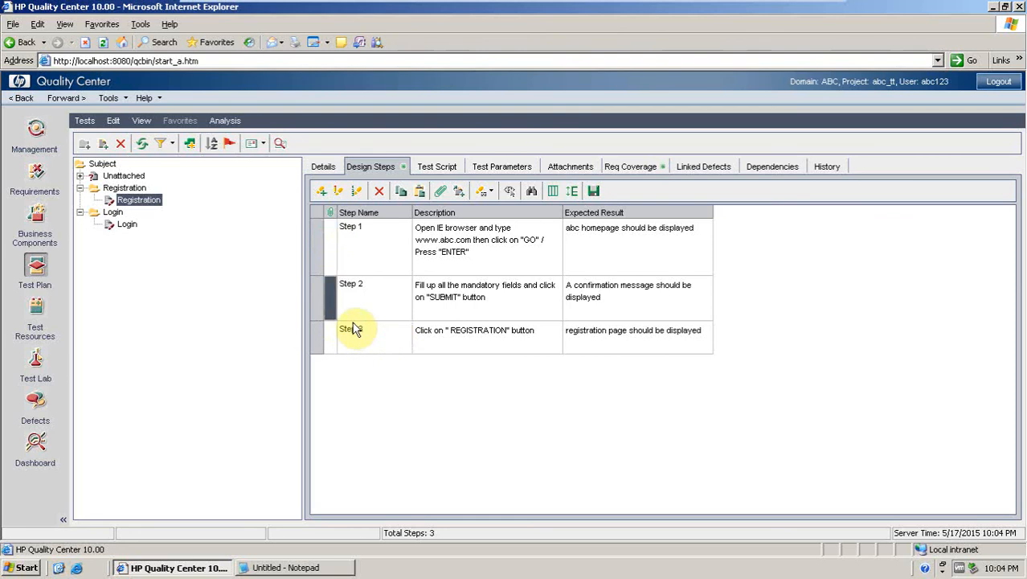
left_click(315, 243)
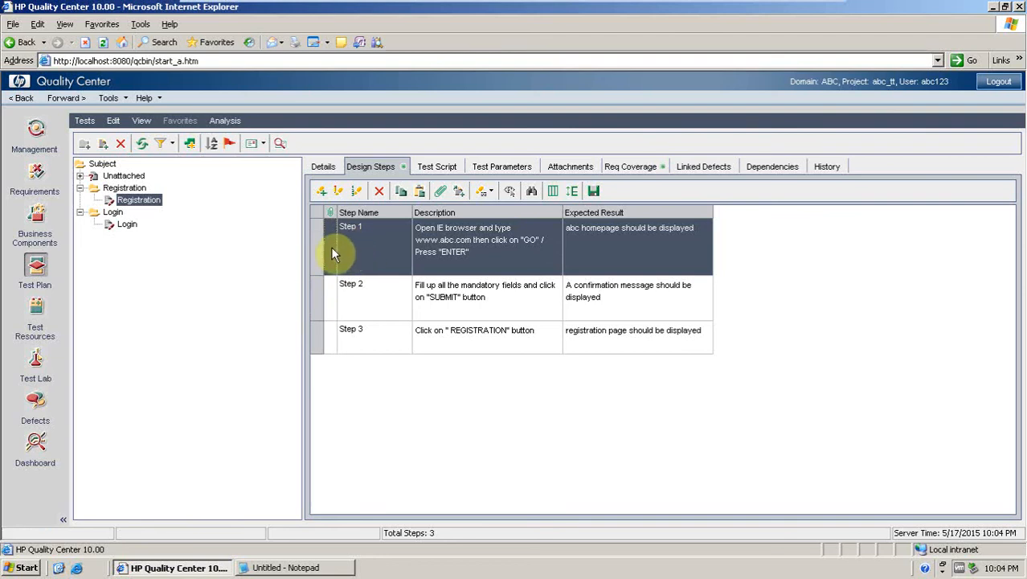
right_click(332, 251)
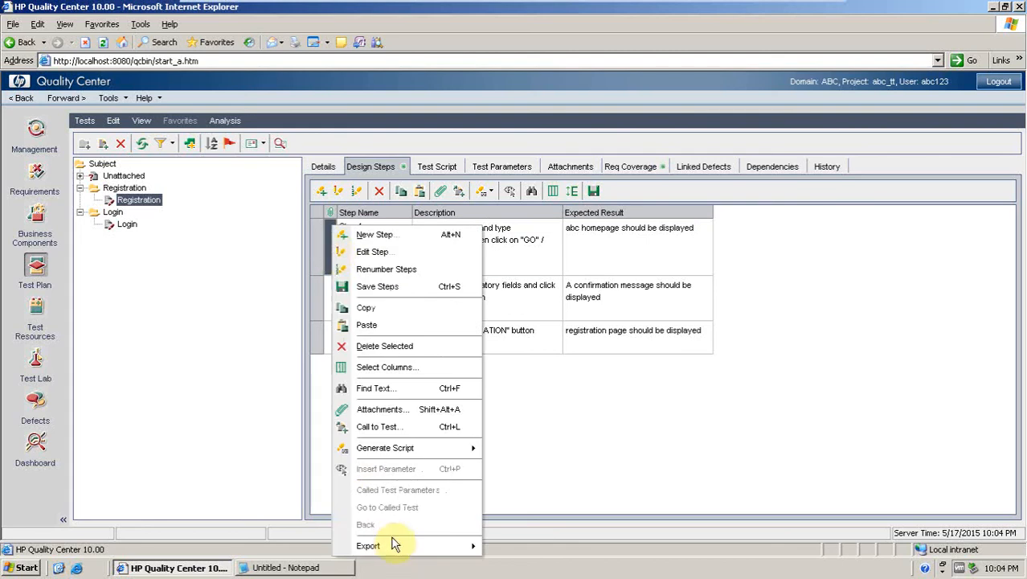
mouse_move(394, 546)
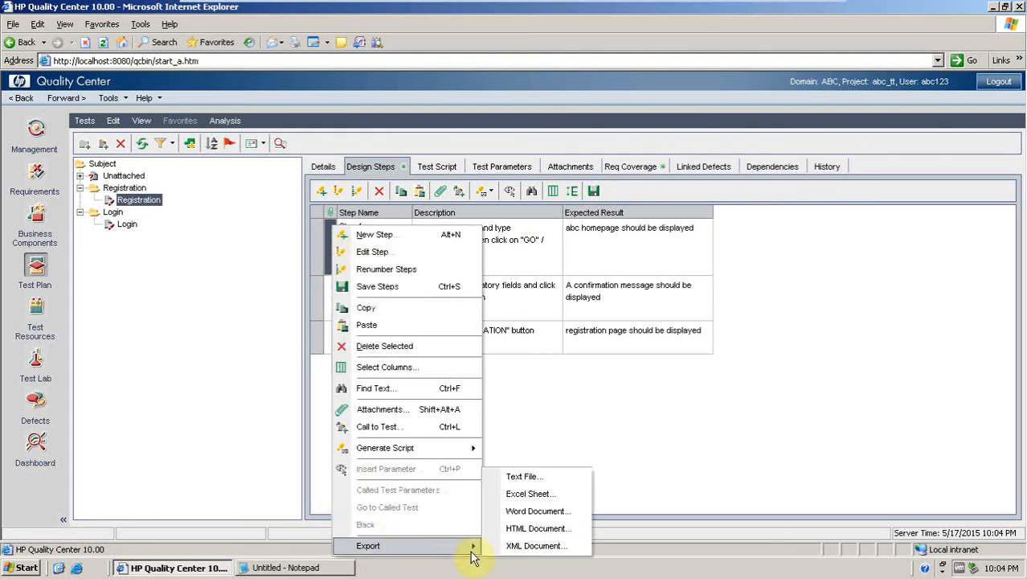
left_click(533, 512)
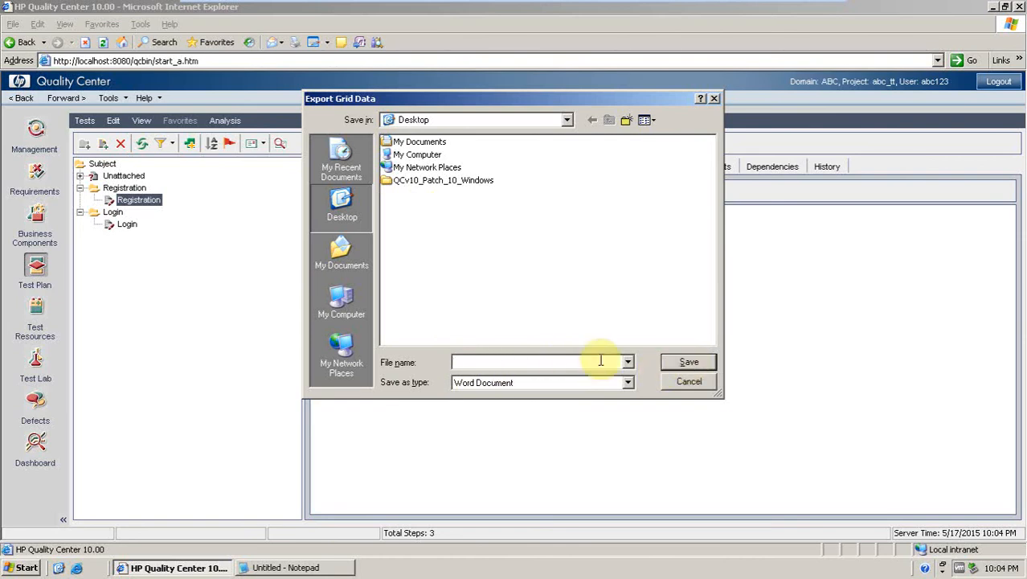
type("12")
left_click(678, 362)
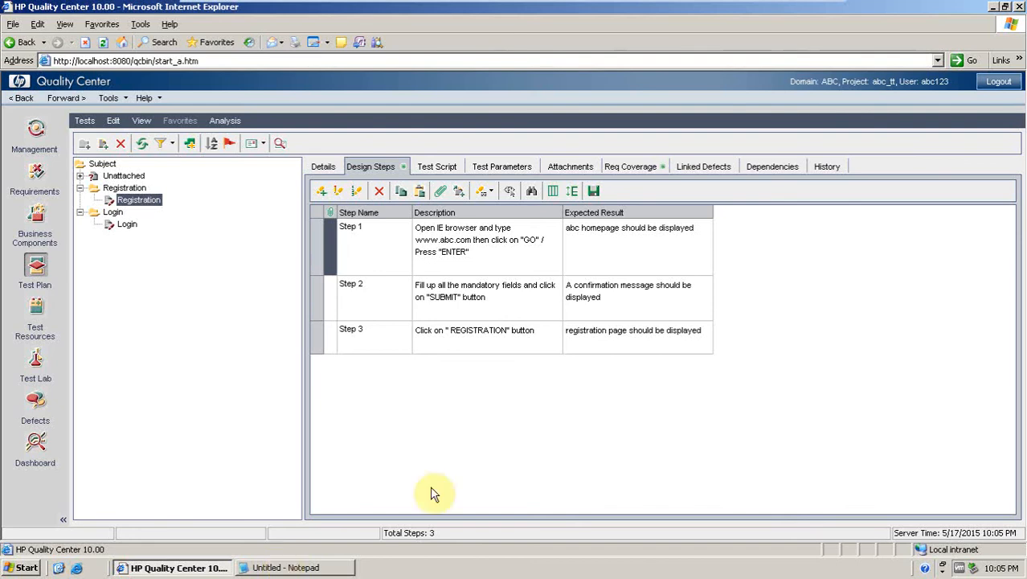
Switch to the exported 12.doc in Word and scroll through its design steps table.
left_click(993, 8)
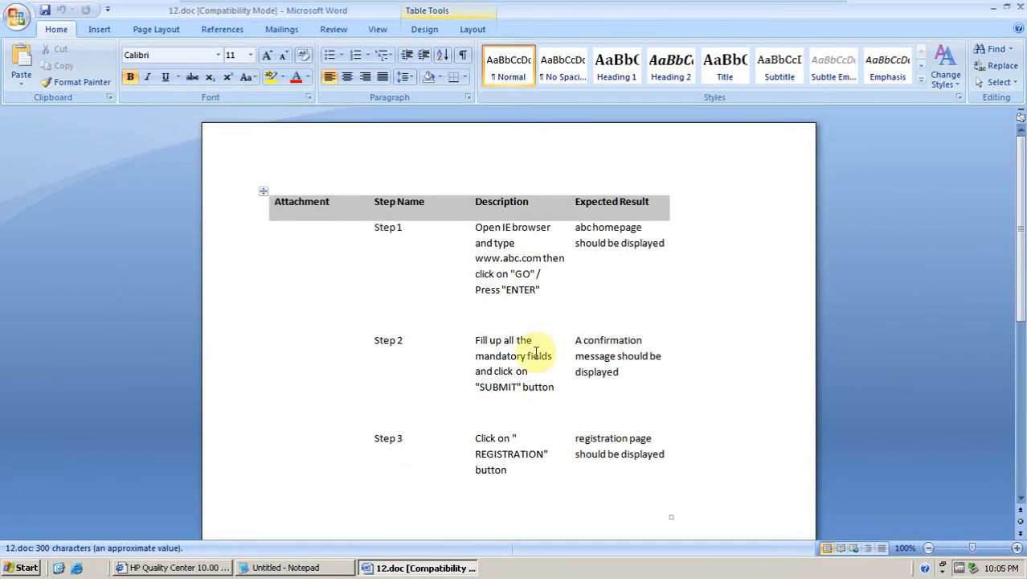
mouse_move(1022, 218)
left_mouse_down()
mouse_move(1022, 355)
mouse_move(1026, 231)
left_mouse_up()
left_click(1025, 232)
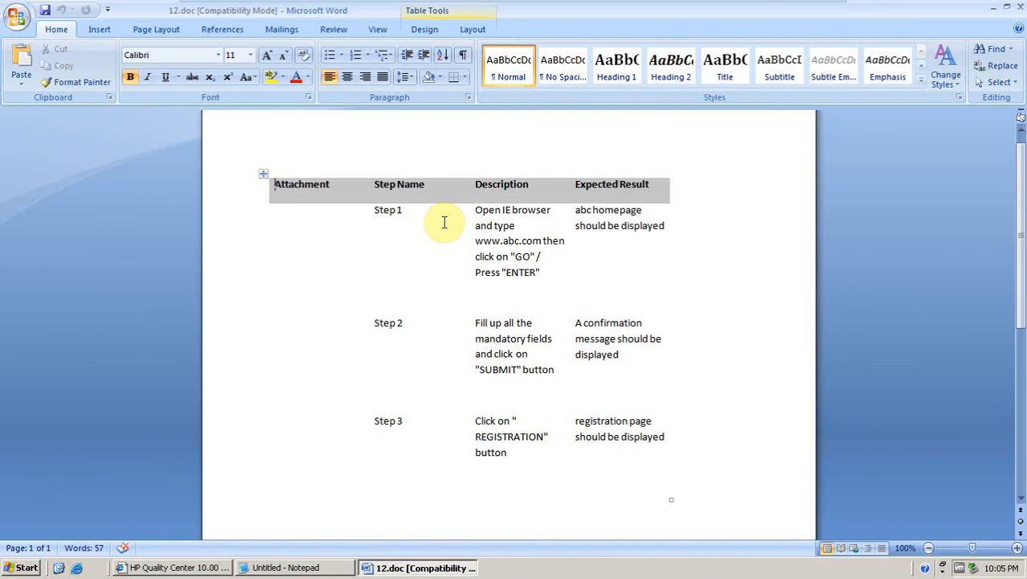
mouse_move(879, 7)
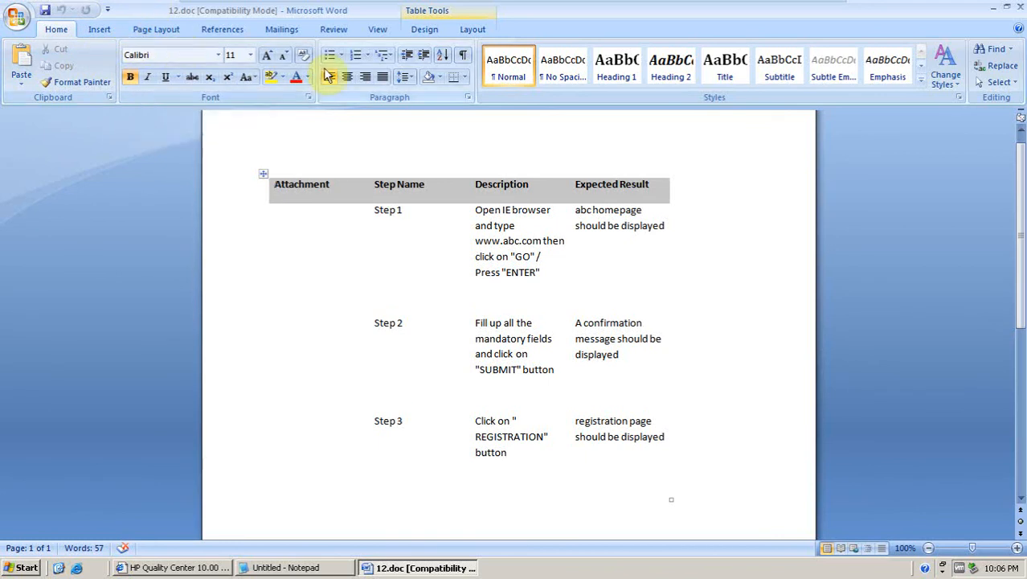
Open the Document Properties panel for the 12.doc Word document.
left_click(16, 17)
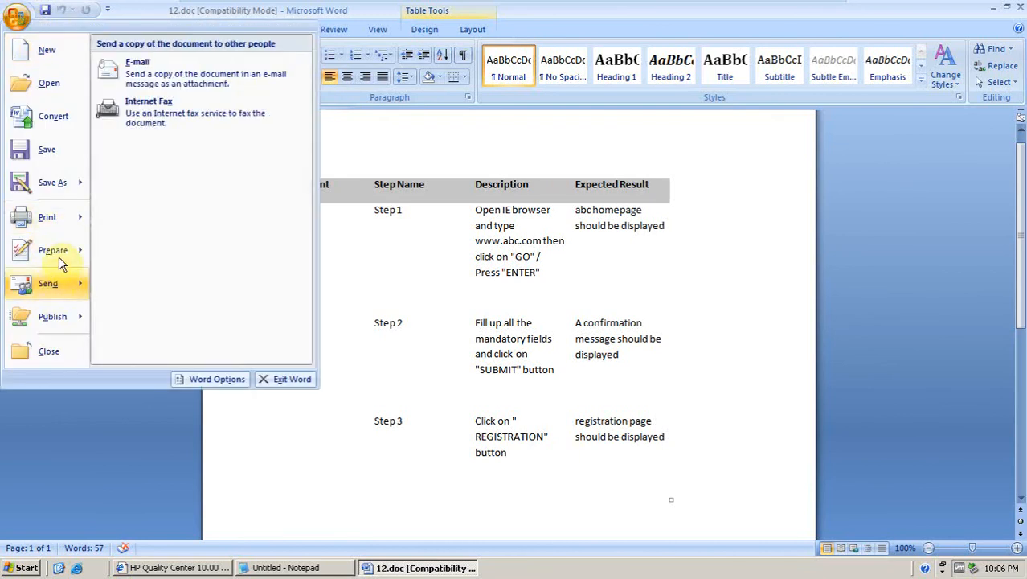
mouse_move(59, 281)
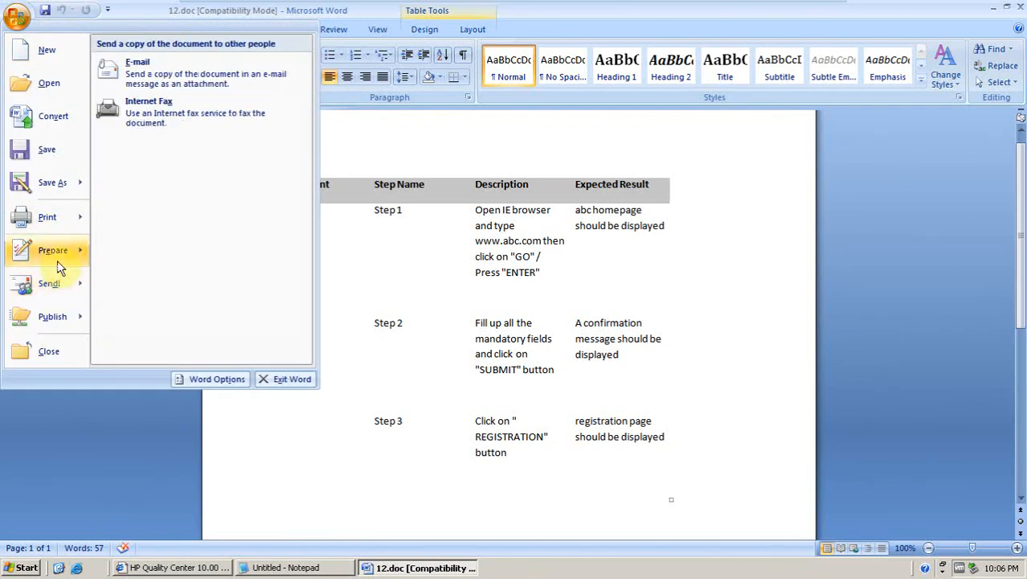
mouse_move(57, 258)
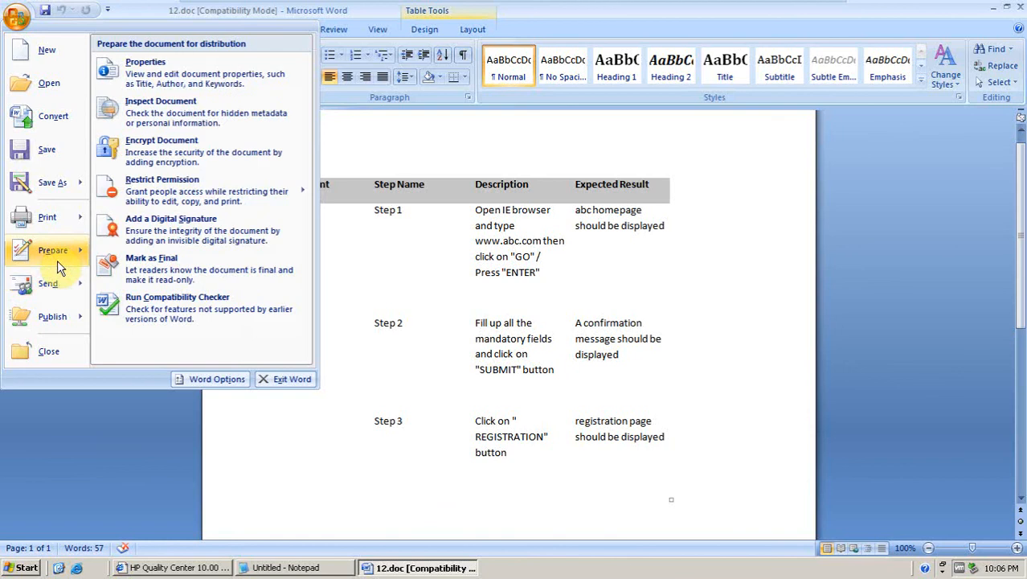
left_click(164, 76)
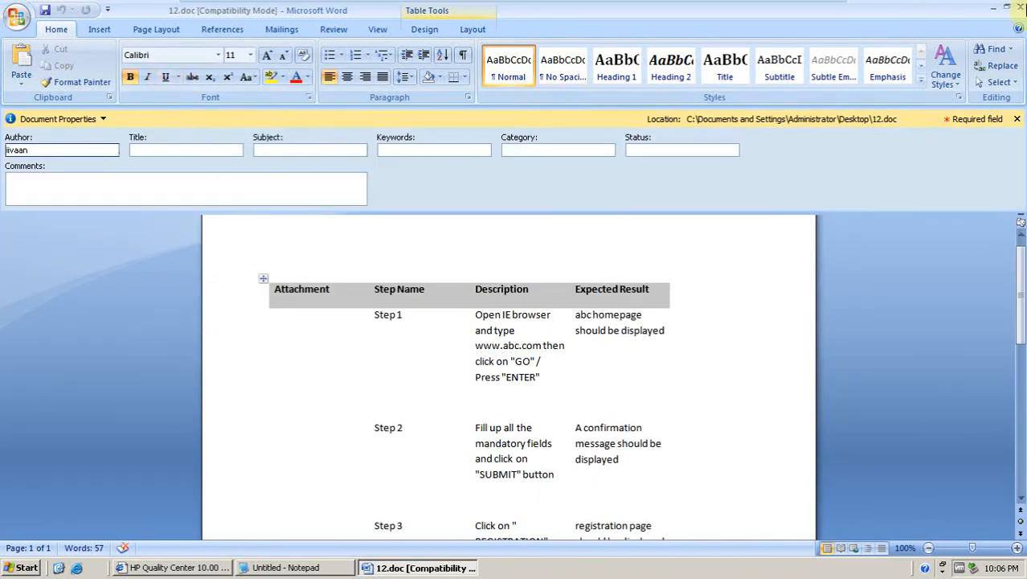
Start Microsoft Office Excel 2007 and maximize its window.
mouse_move(926, 17)
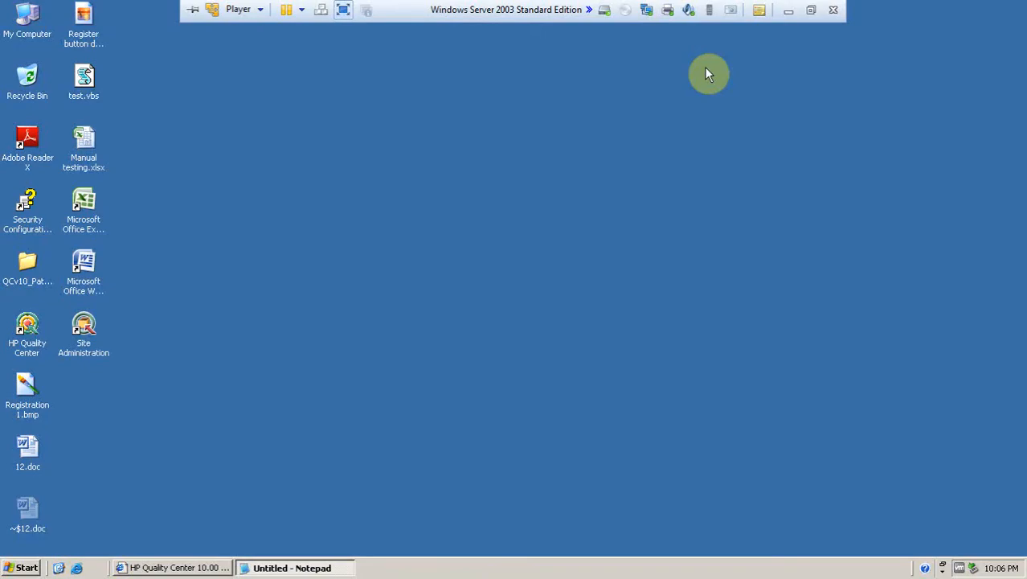
left_click(23, 568)
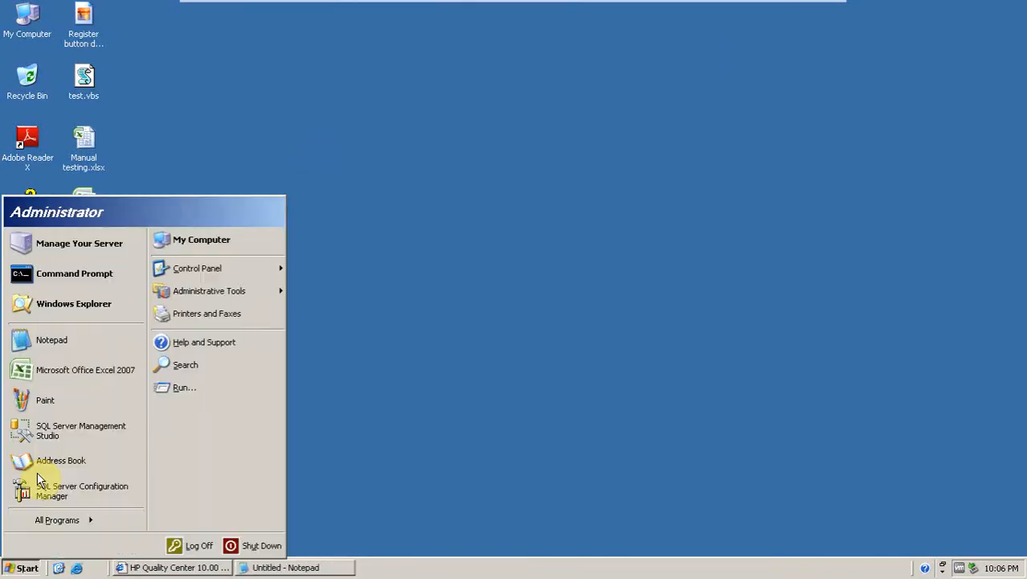
left_click(73, 376)
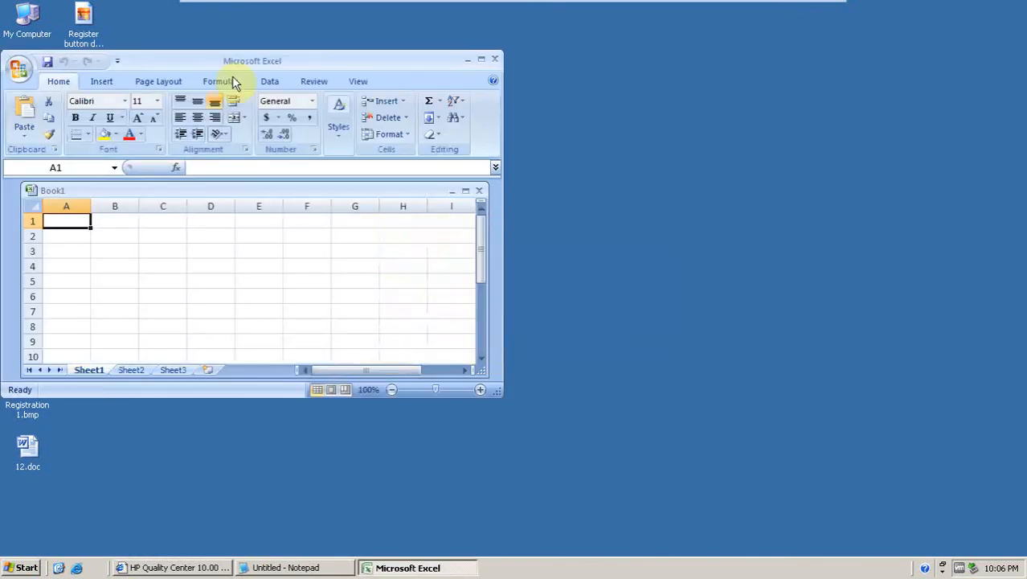
left_click(480, 61)
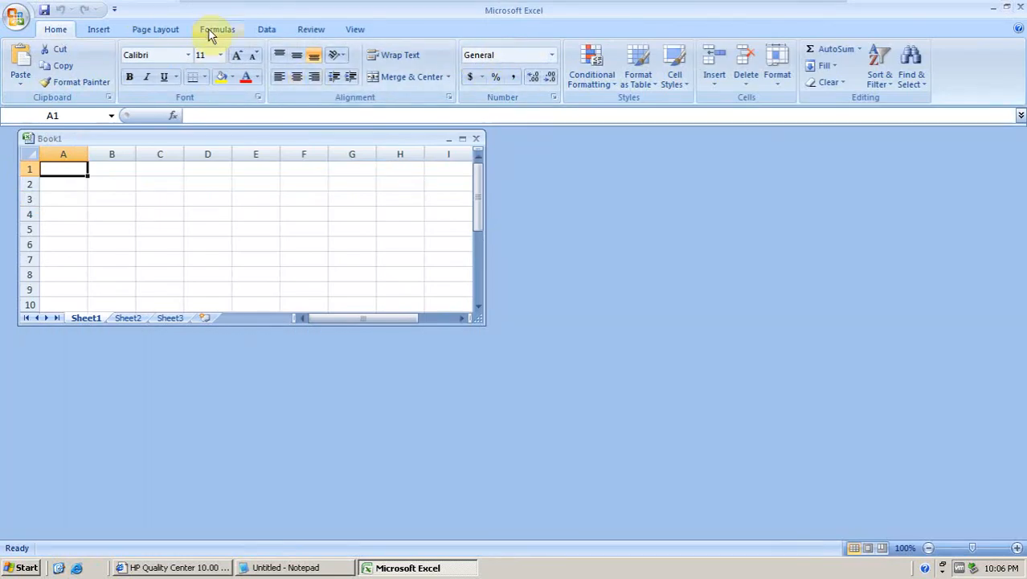
Open the new workbook's Document Properties panel, then close it again.
left_click(16, 16)
mouse_move(56, 290)
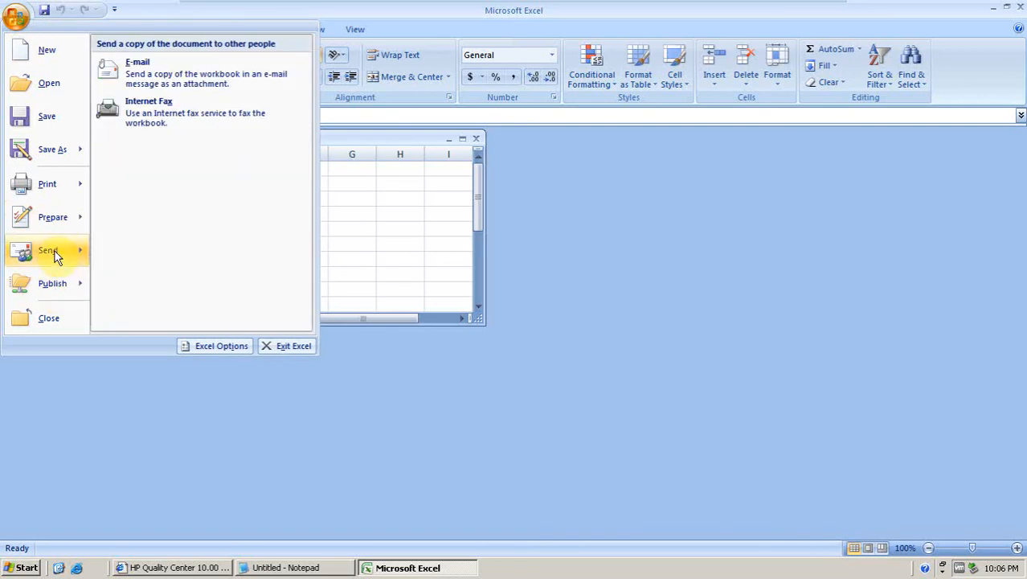
mouse_move(49, 193)
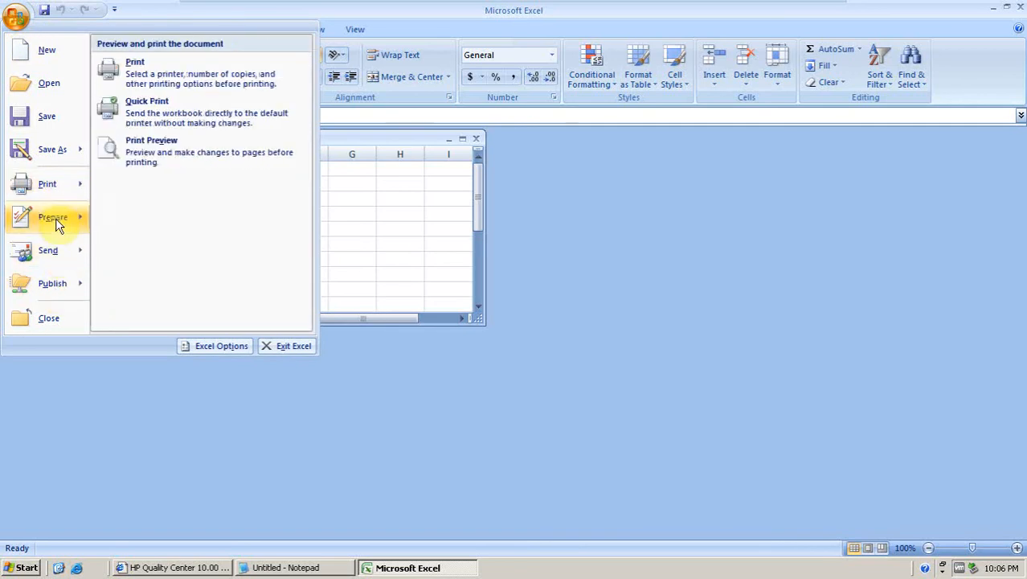
mouse_move(56, 218)
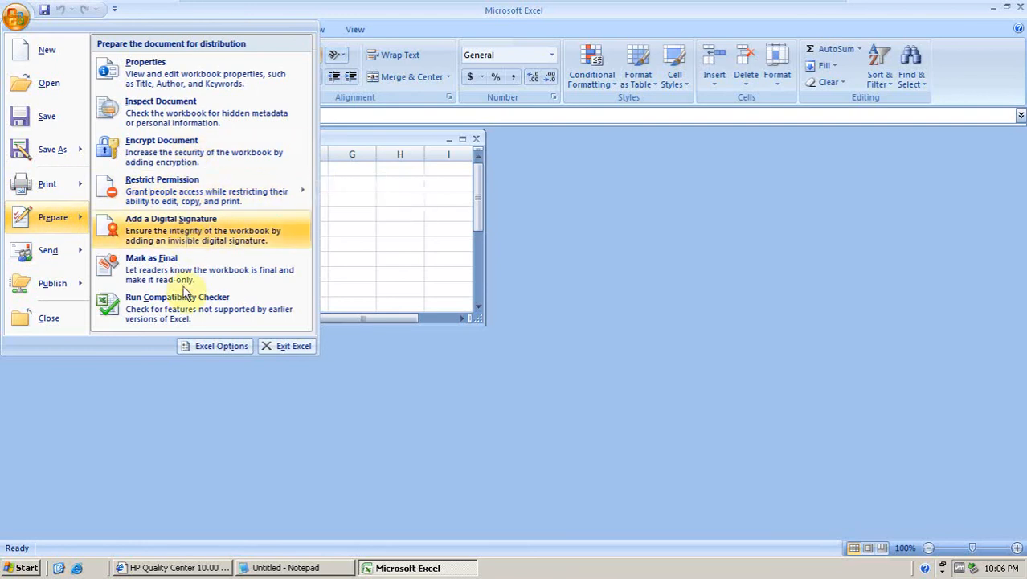
left_click(168, 73)
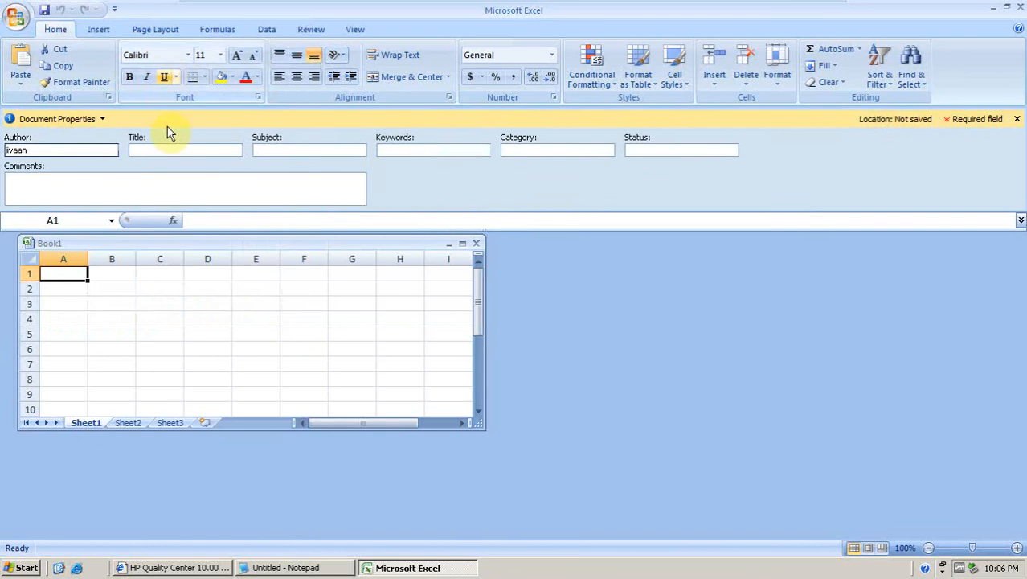
left_click(1017, 119)
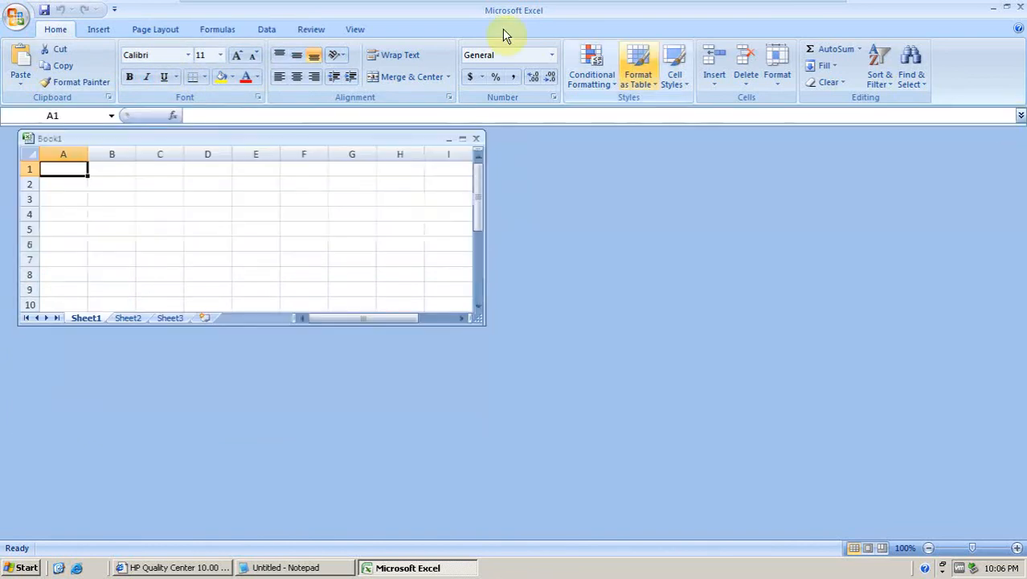
Browse through the Excel ribbon tabs from Insert to Data.
left_click(97, 32)
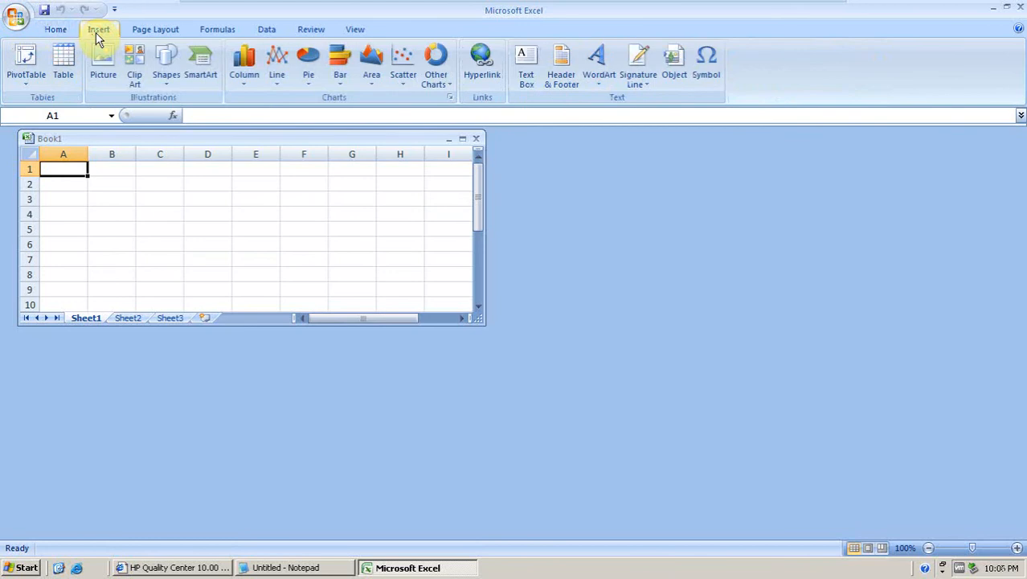
left_click(165, 36)
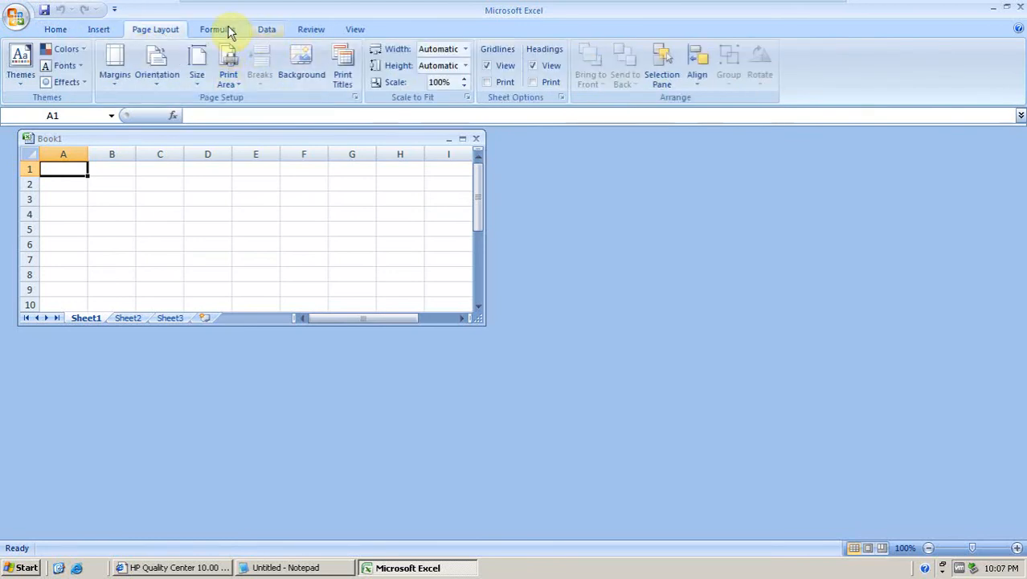
left_click(224, 30)
left_click(356, 30)
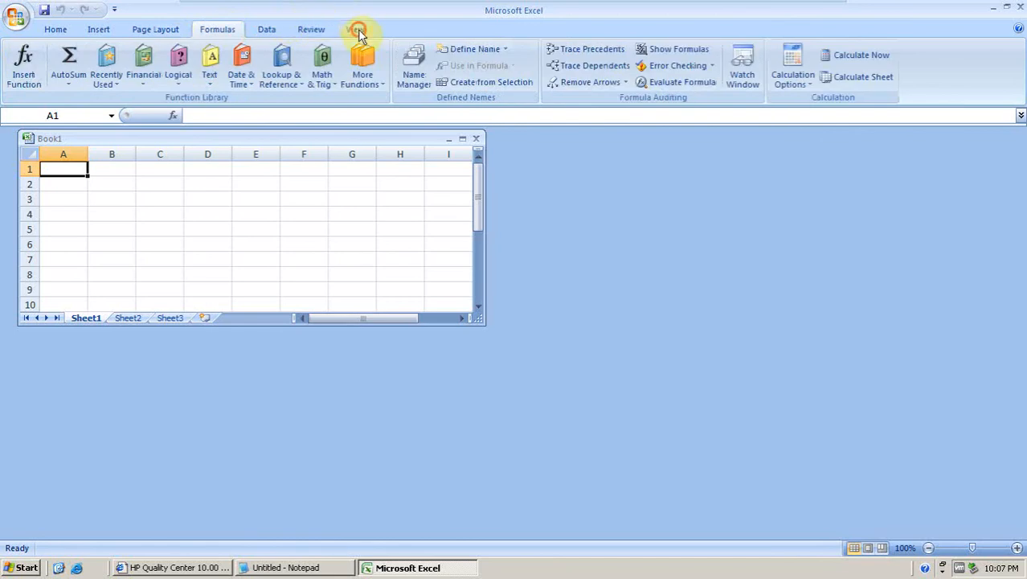
left_click(305, 31)
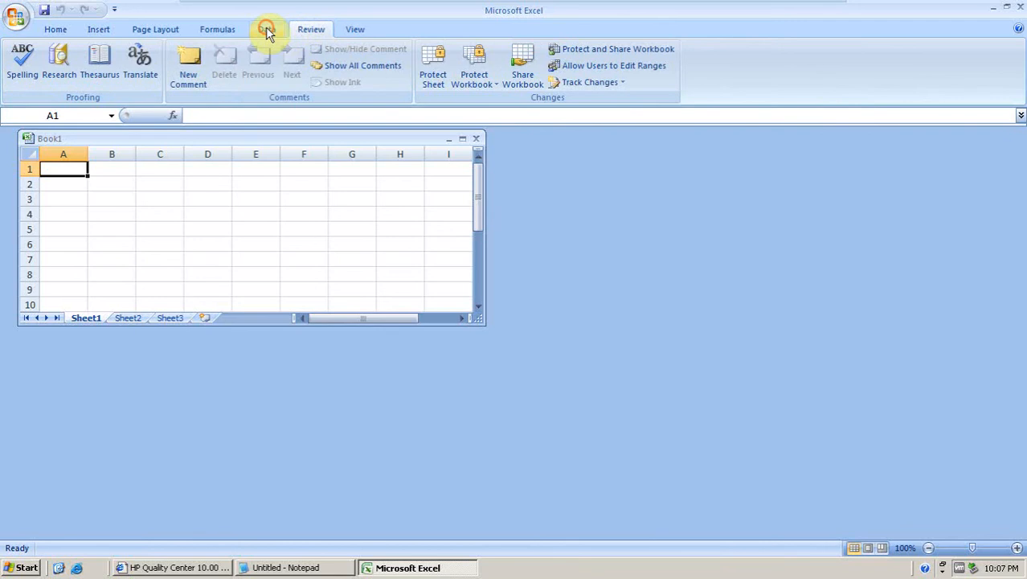
left_click(267, 29)
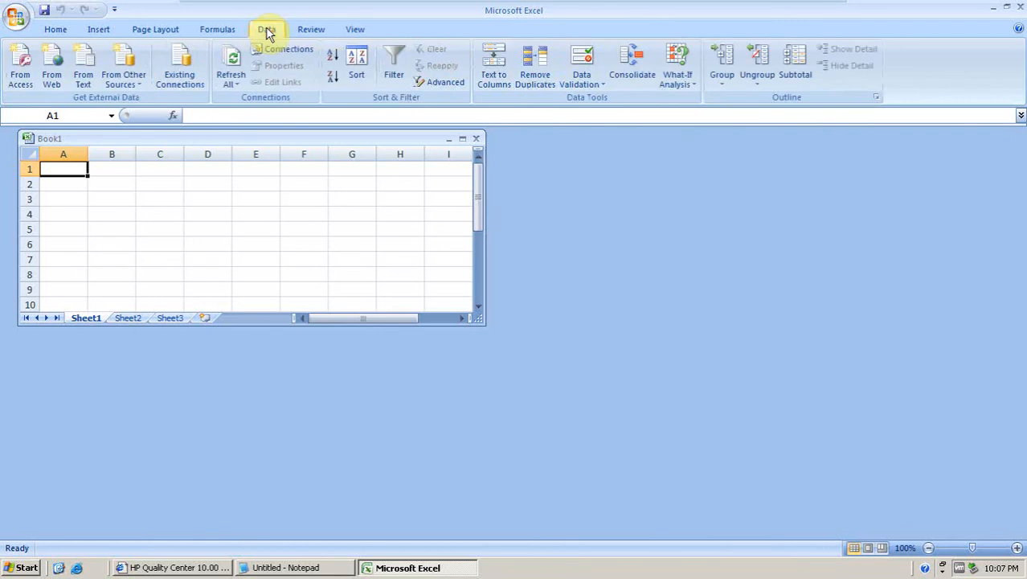
Open Excel Options, review the Add-Ins page, and open the Excel Add-ins manager before closing it.
left_click(23, 19)
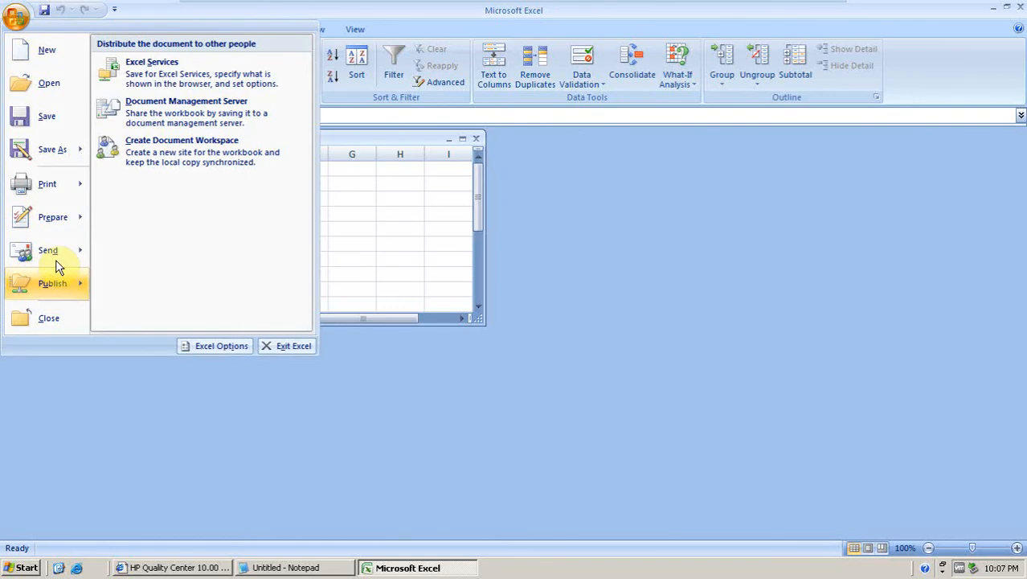
mouse_move(57, 259)
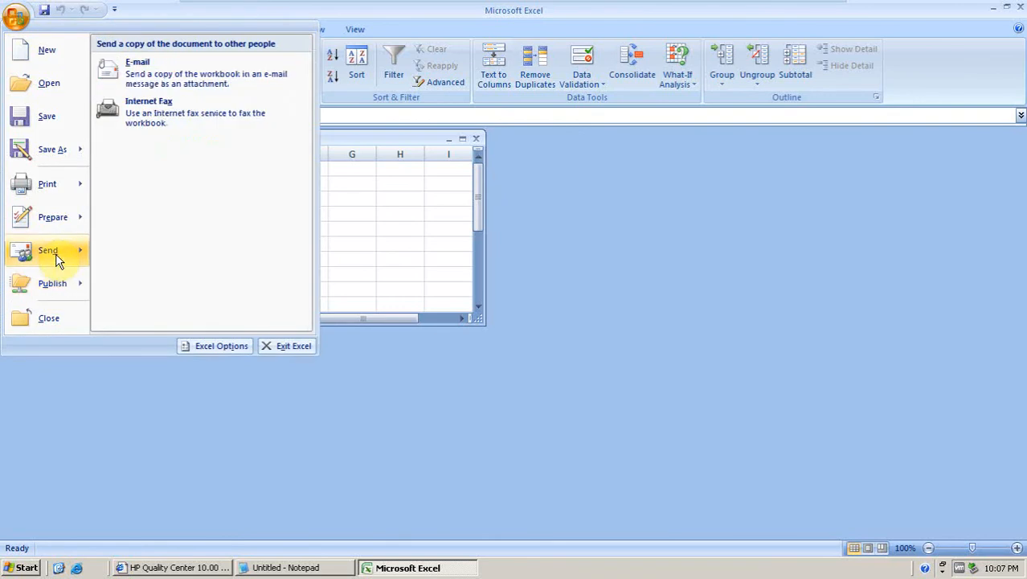
left_click(228, 348)
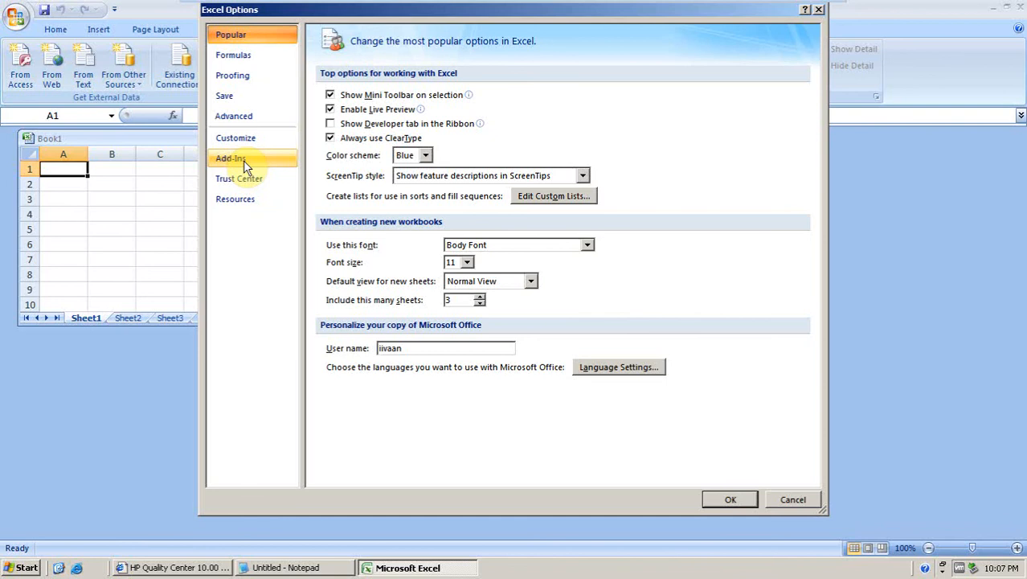
left_click(241, 160)
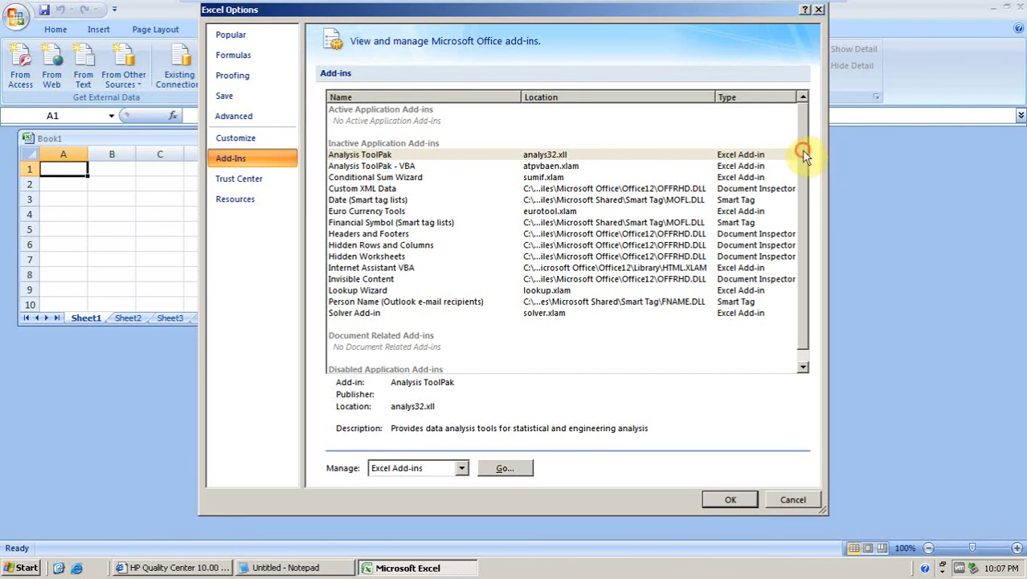
scroll(811, 206, "down", 1)
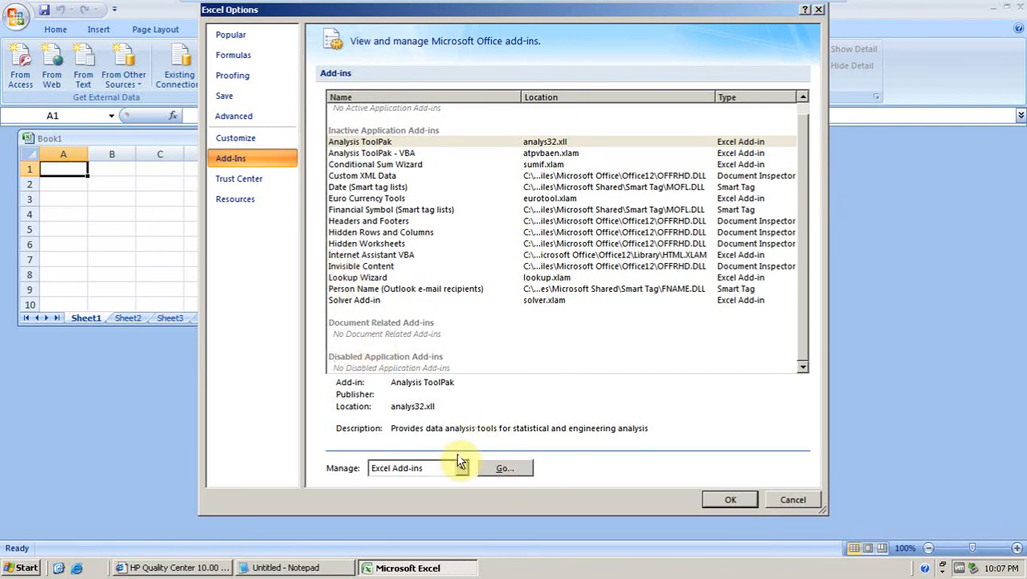
left_click(496, 469)
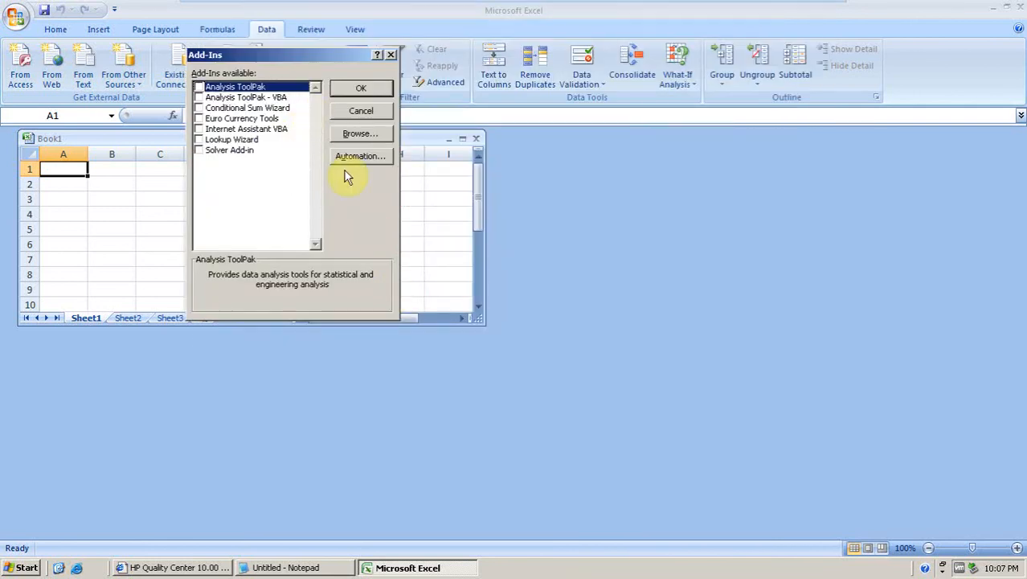
left_click(361, 88)
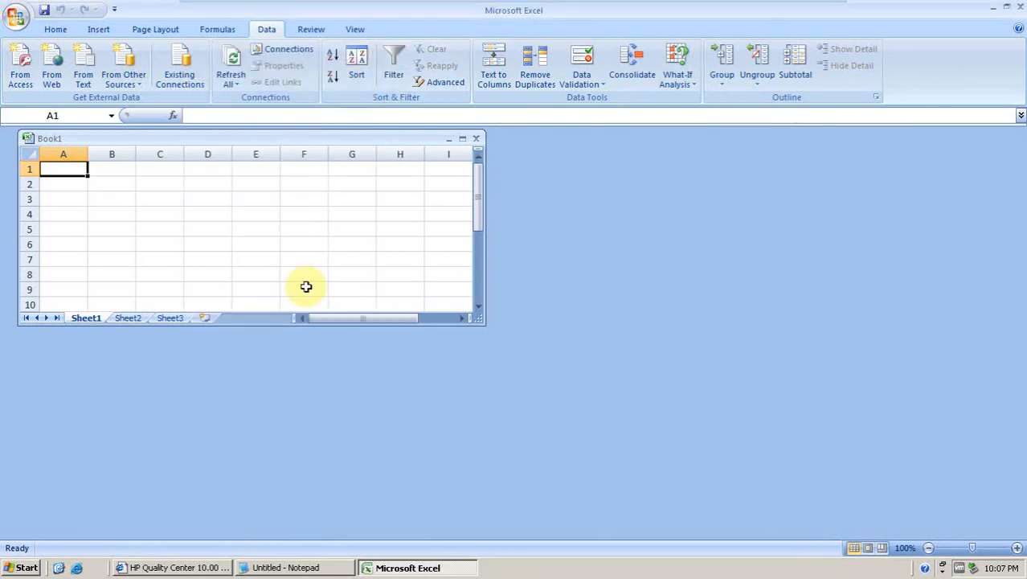
Close the Quality Center browser window and the Excel window.
left_click(190, 567)
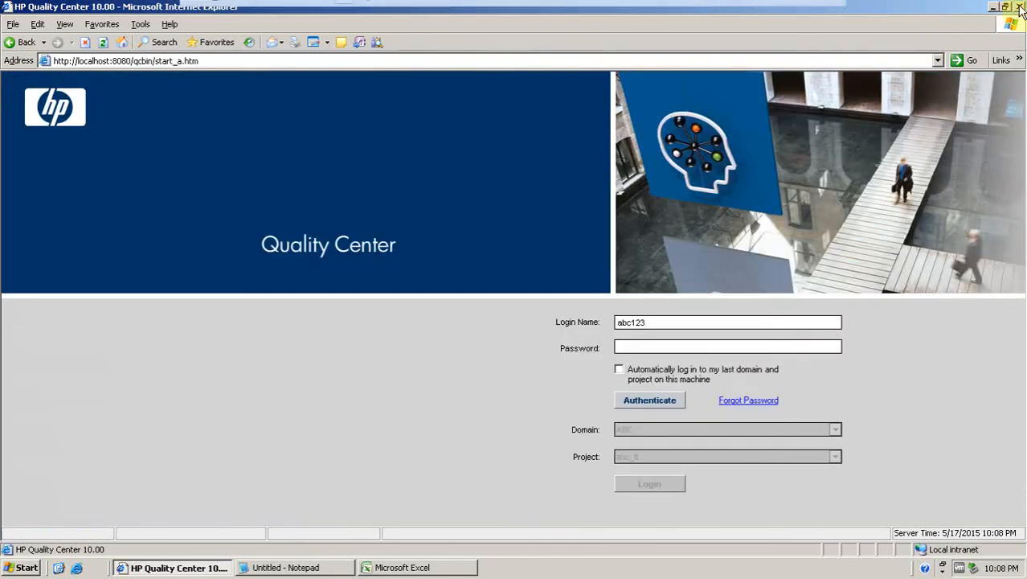
left_click(1019, 7)
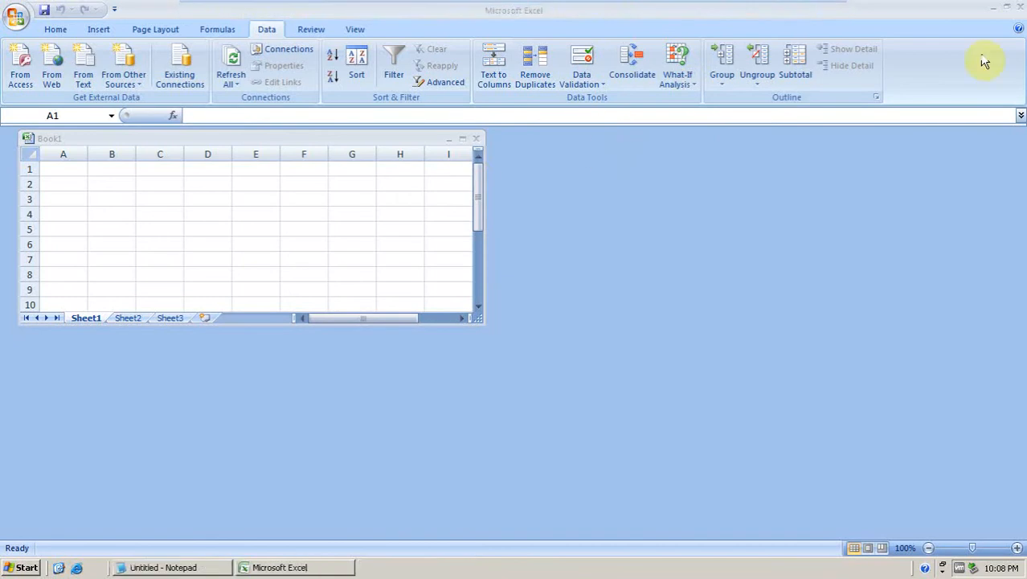
left_click(1018, 8)
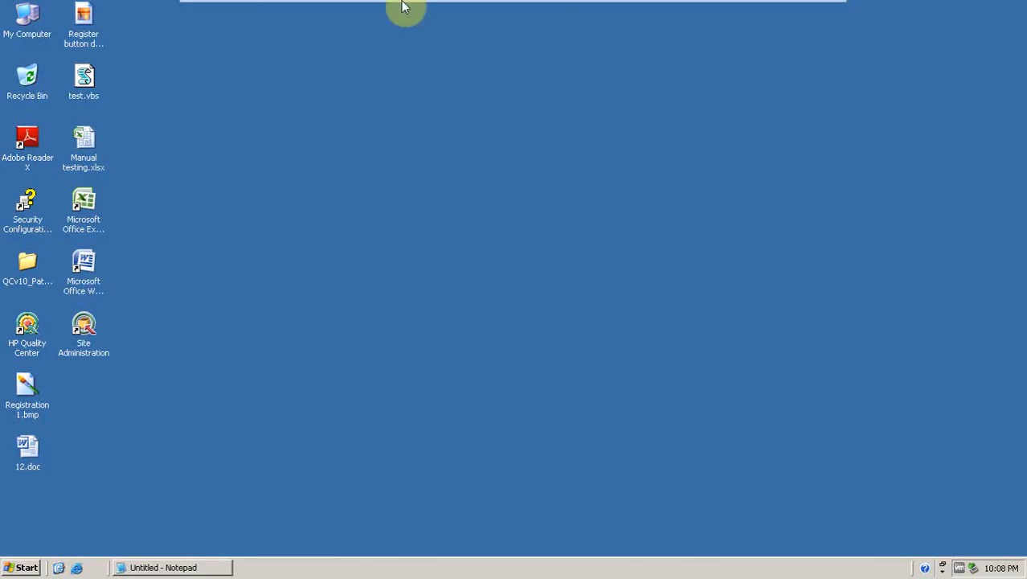
Shut down the VMware Player guest machine, declining to save the untitled Notepad text.
mouse_move(403, 6)
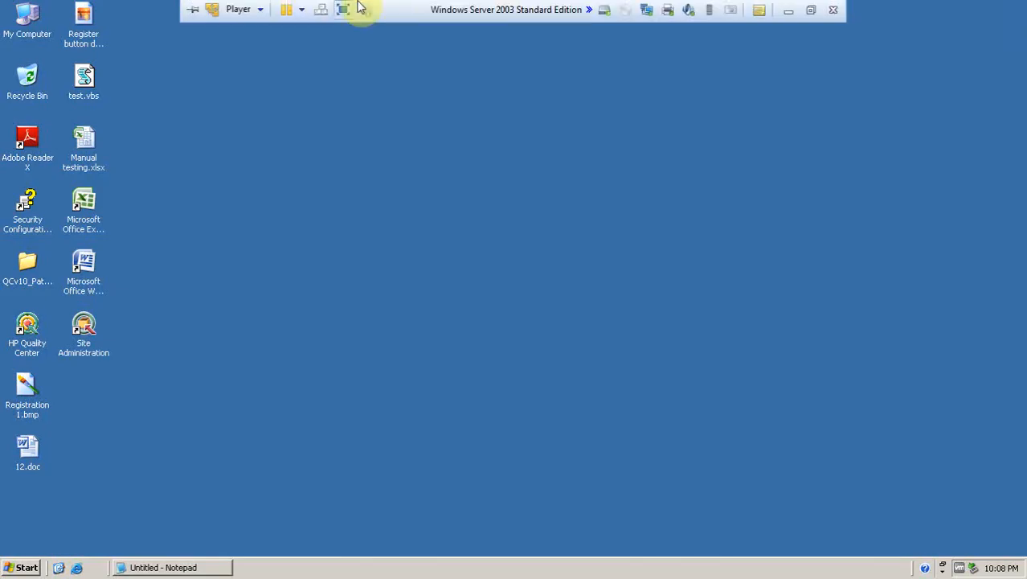
left_click(302, 11)
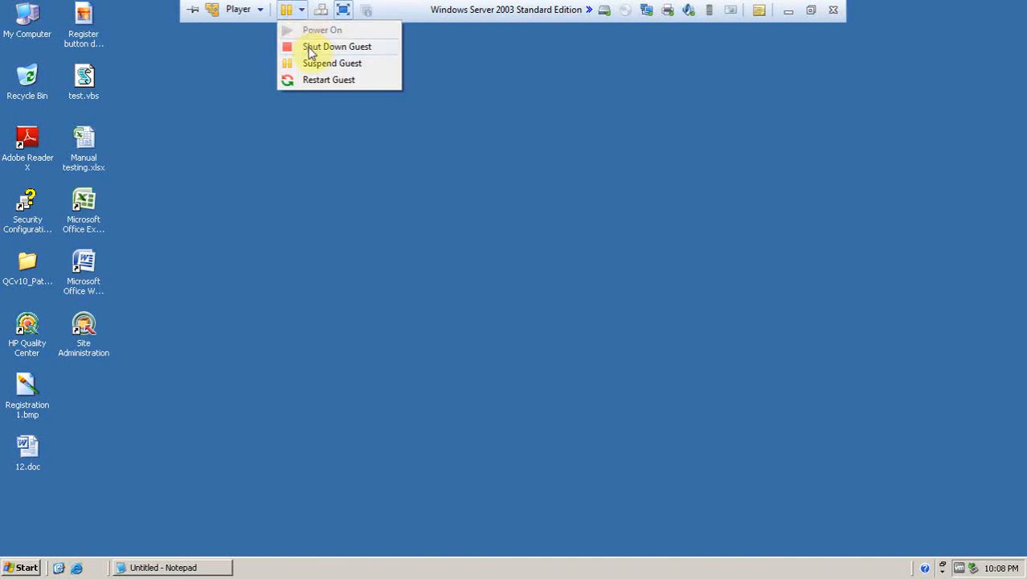
left_click(312, 48)
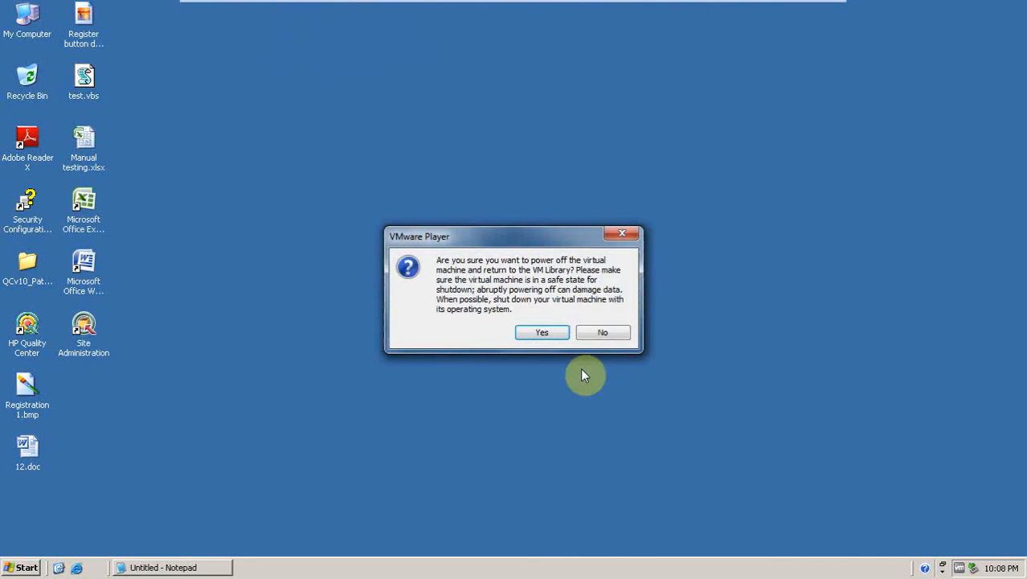
left_click(543, 334)
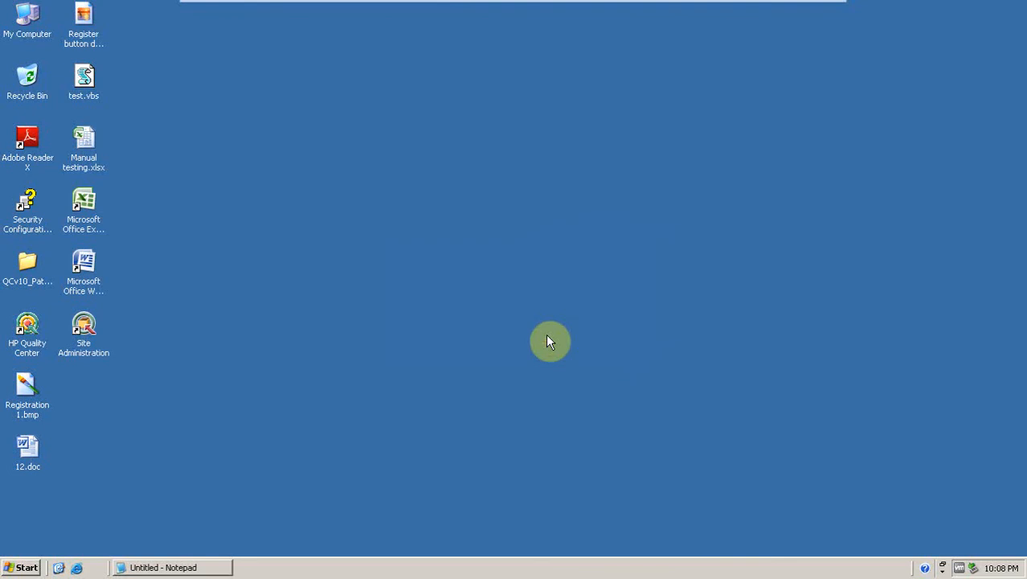
left_click(518, 323)
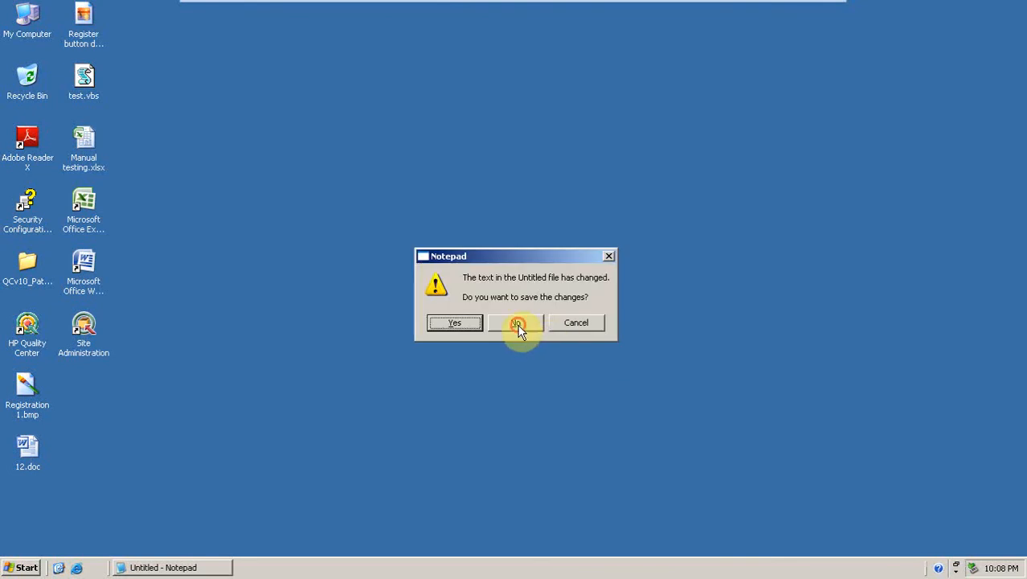